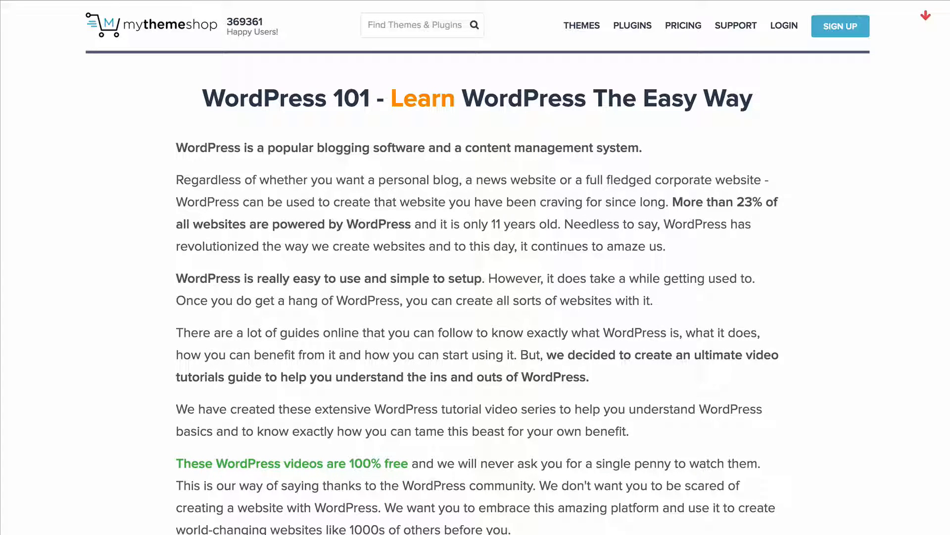
Look through the WordPress 101 tutorial page, from its introduction to the basic and advanced video chapters
left_click(838, 187)
scroll(832, 174, "down", 14)
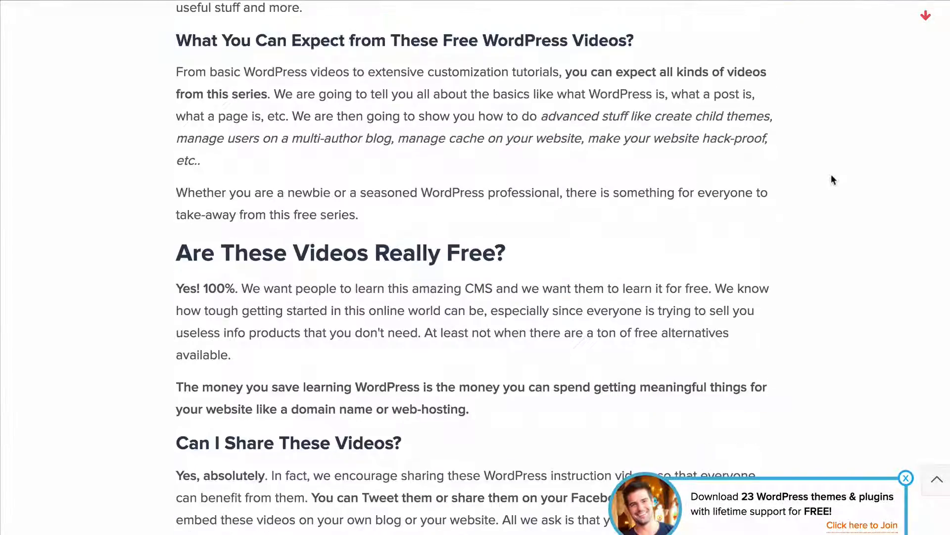
scroll(832, 175, "down", 14)
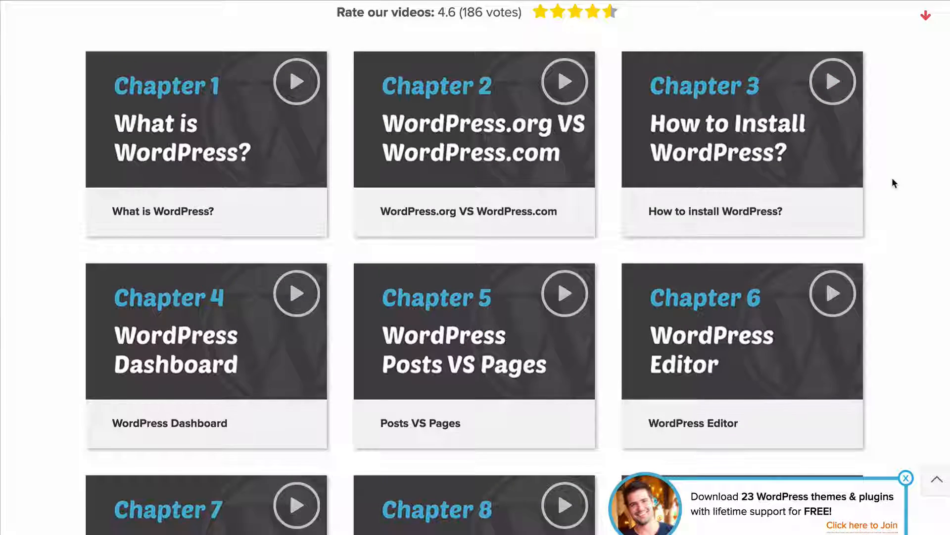
scroll(894, 183, "down", 1)
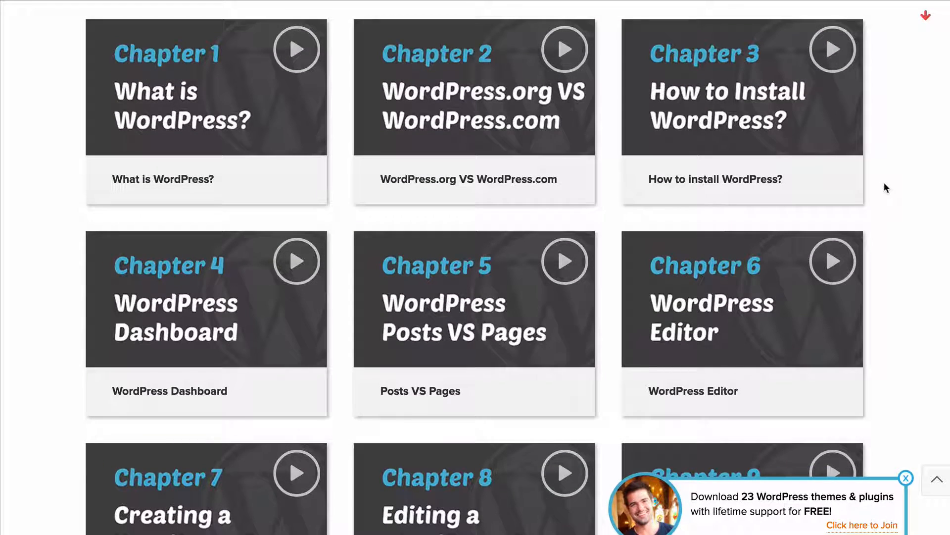
scroll(53, 64, "down", 4)
scroll(54, 64, "down", 8)
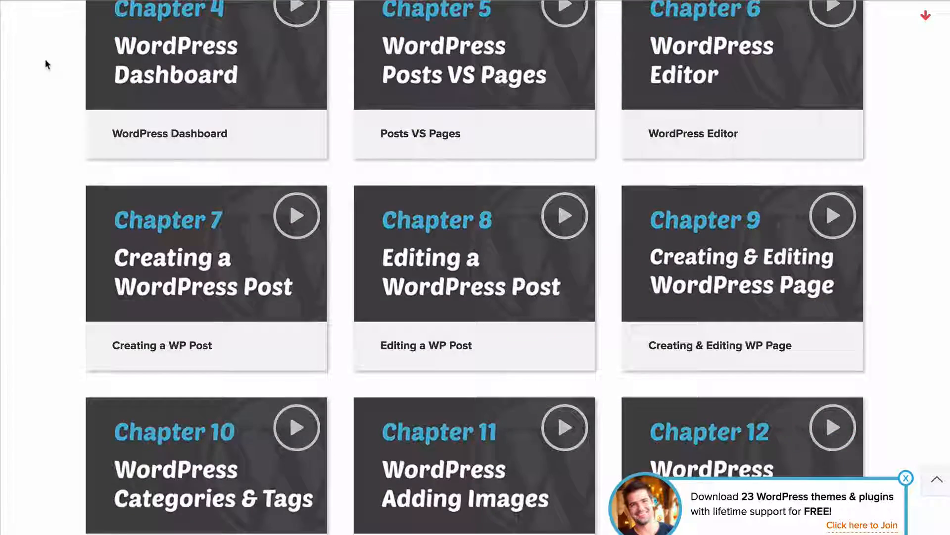
scroll(44, 56, "down", 12)
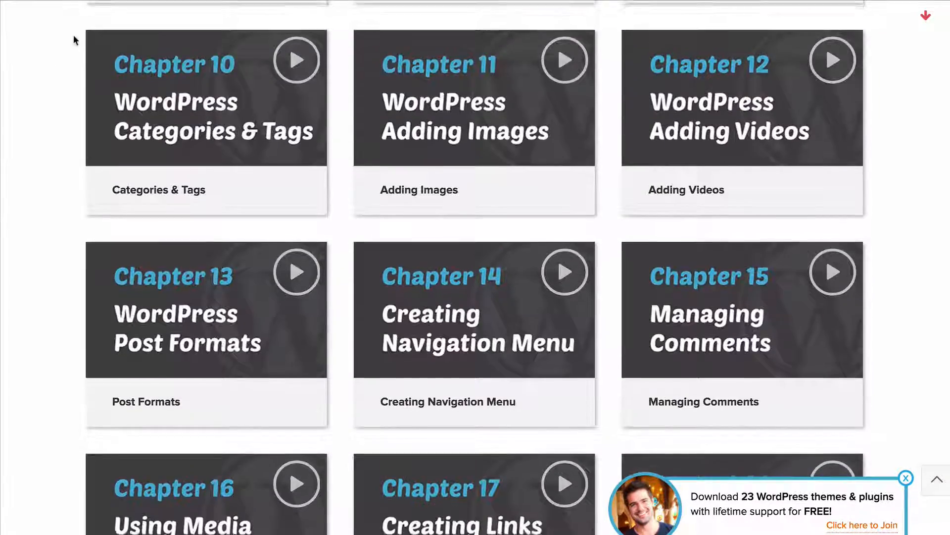
scroll(78, 40, "down", 9)
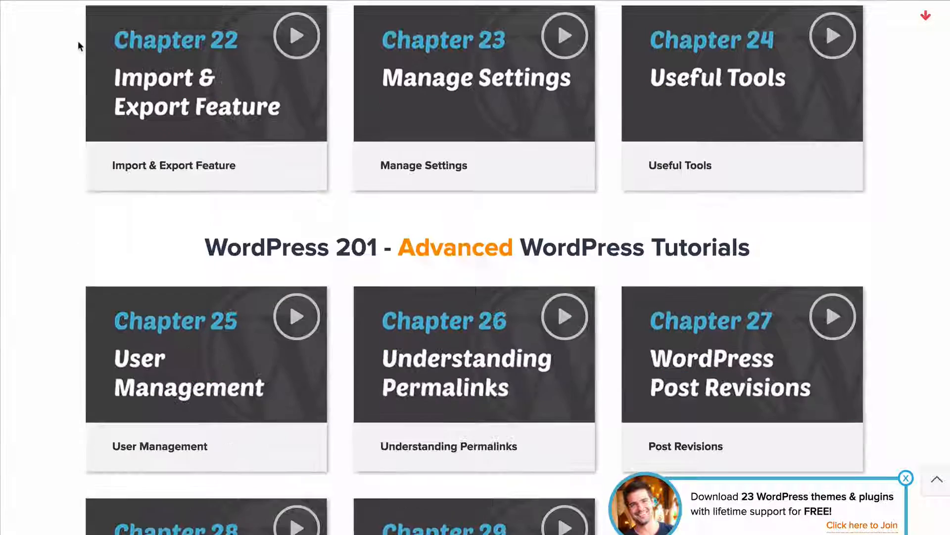
scroll(67, 47, "down", 1)
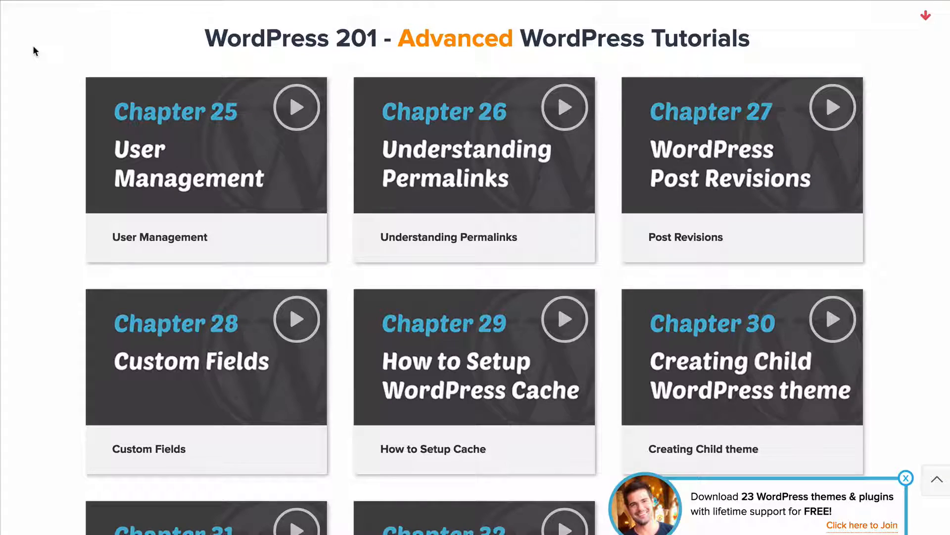
scroll(49, 57, "down", 3)
scroll(46, 76, "down", 1)
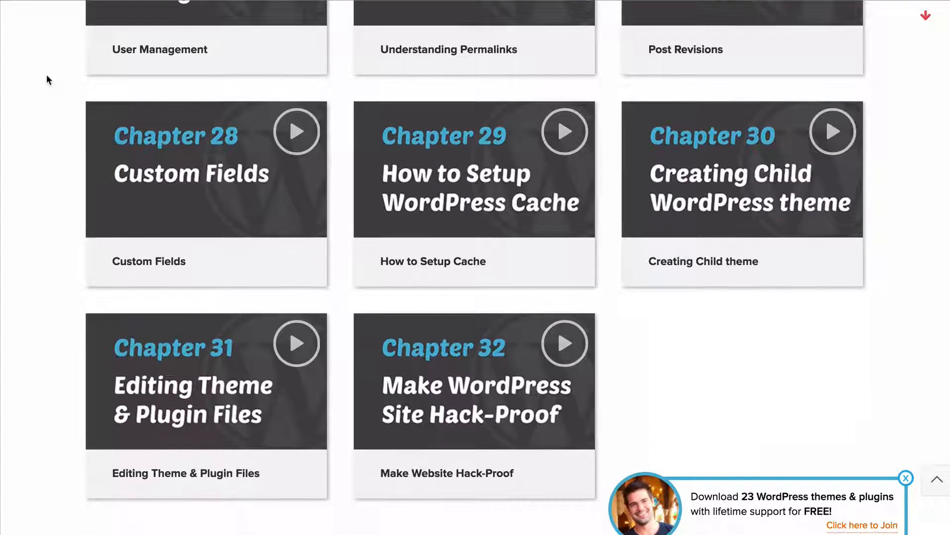
scroll(46, 75, "up", 20)
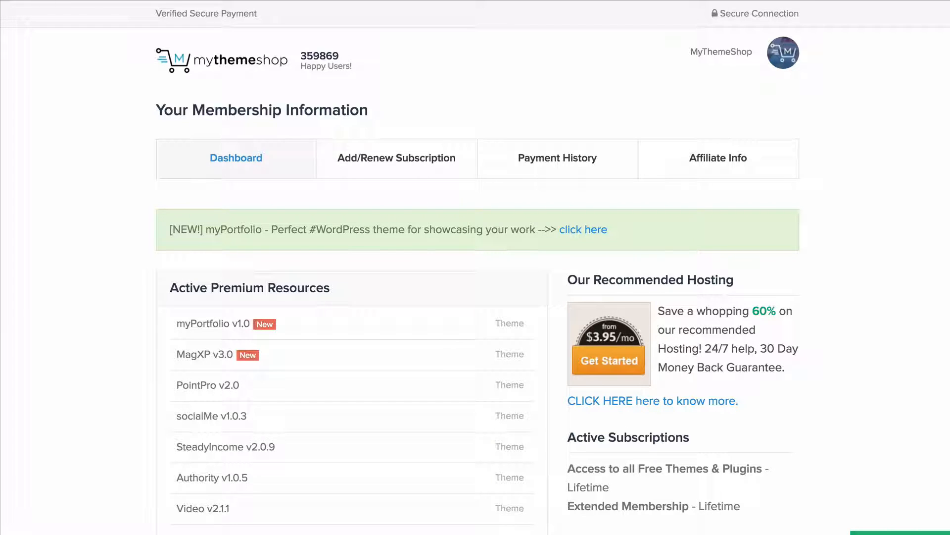
Download the myPortfolio v1.0 theme files from the membership dashboard as a zip archive into the Downloads folder
scroll(102, 130, "down", 1)
scroll(102, 129, "down", 3)
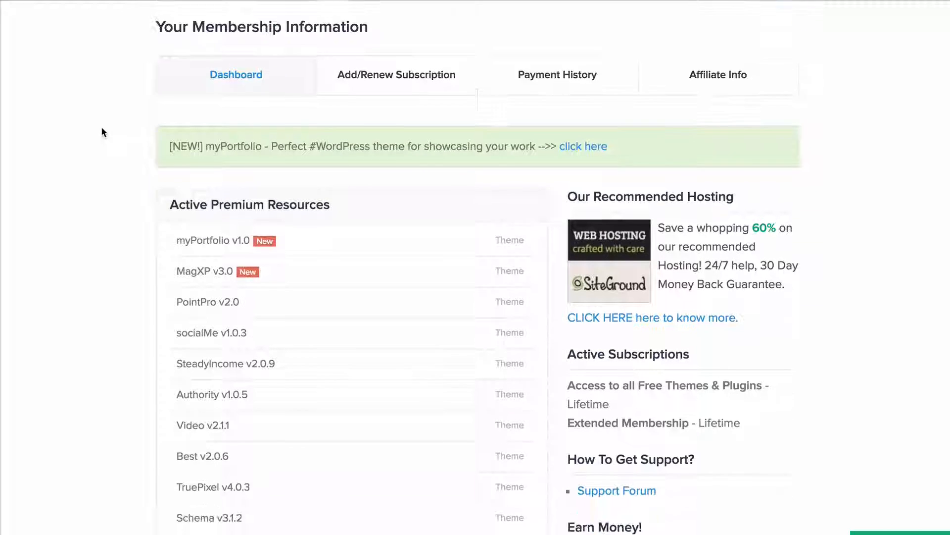
scroll(236, 152, "down", 1)
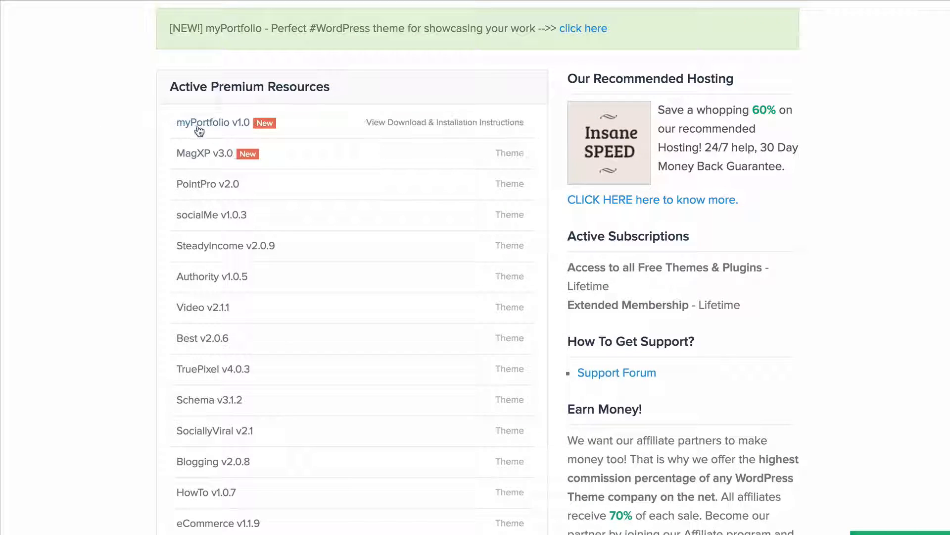
left_click(515, 128)
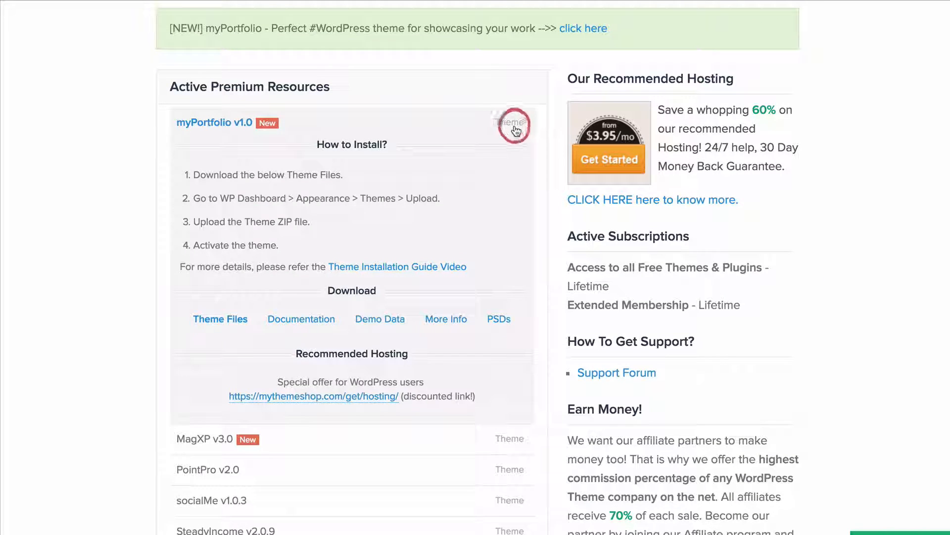
scroll(445, 174, "down", 2)
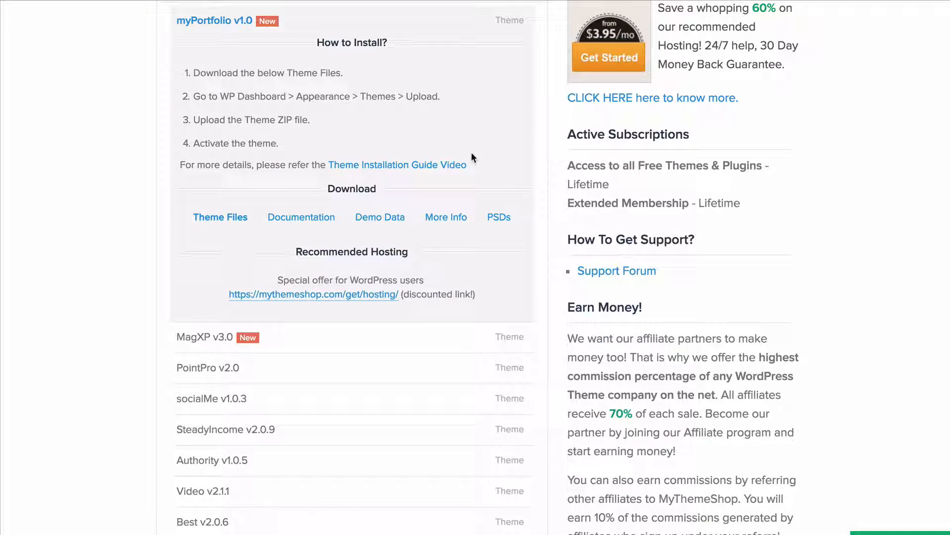
left_click(233, 222)
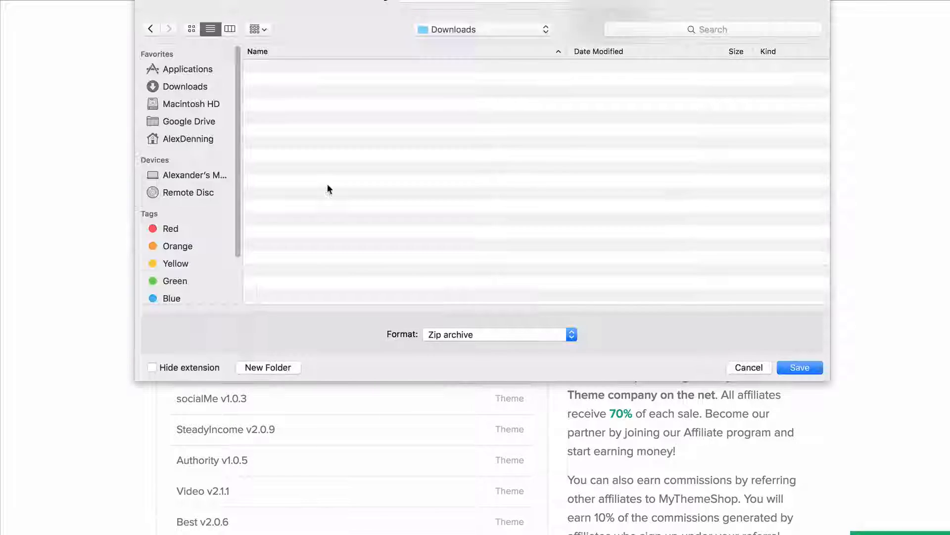
left_click(801, 366)
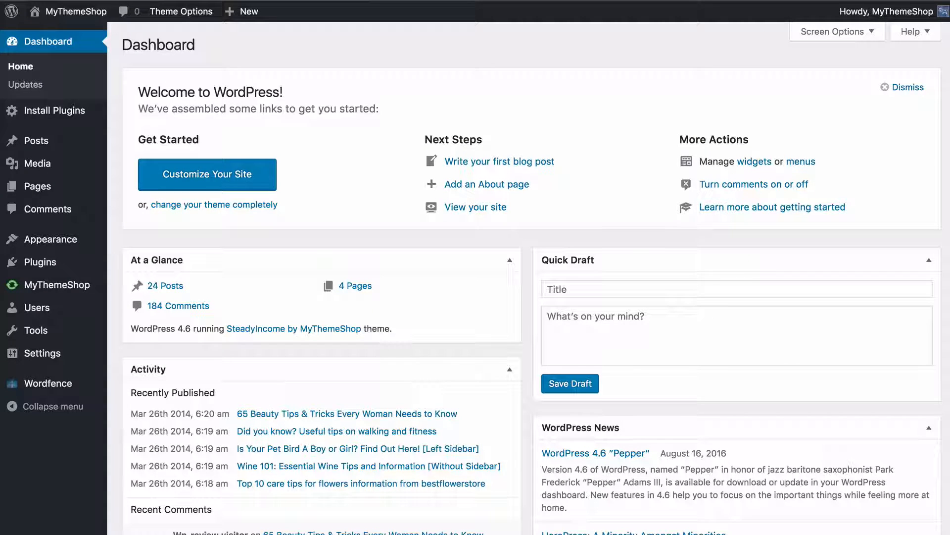
In the WordPress admin, upload and install the theme from mts_myportfolio.zip and activate it
mouse_move(99, 240)
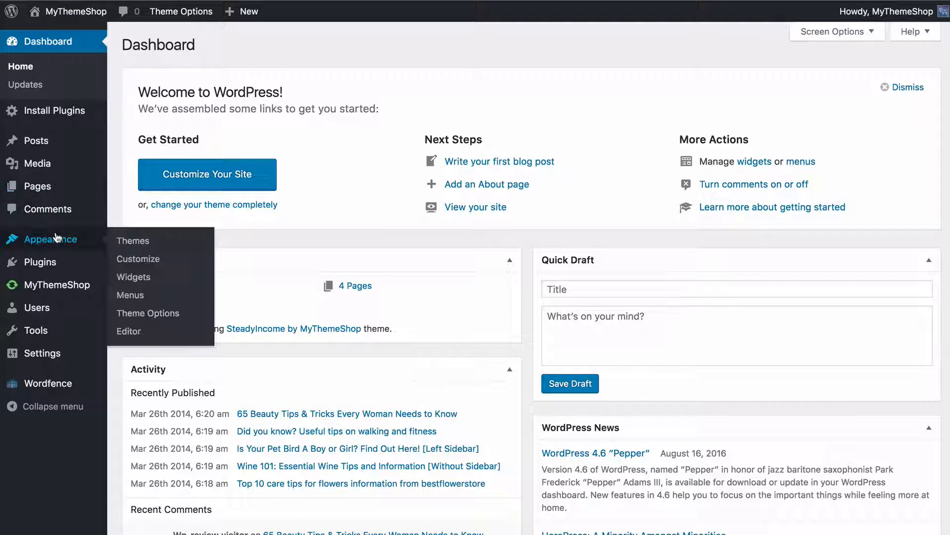
left_click(172, 248)
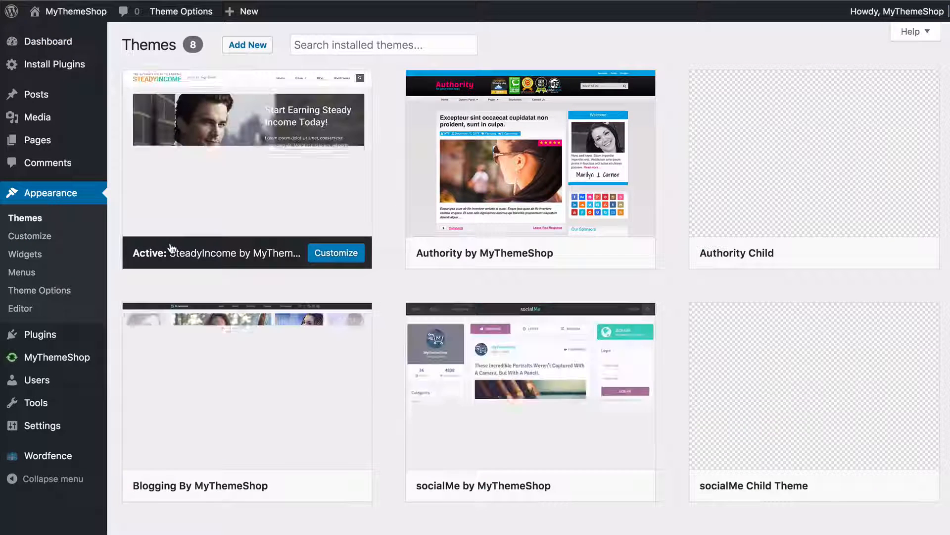
left_click(247, 47)
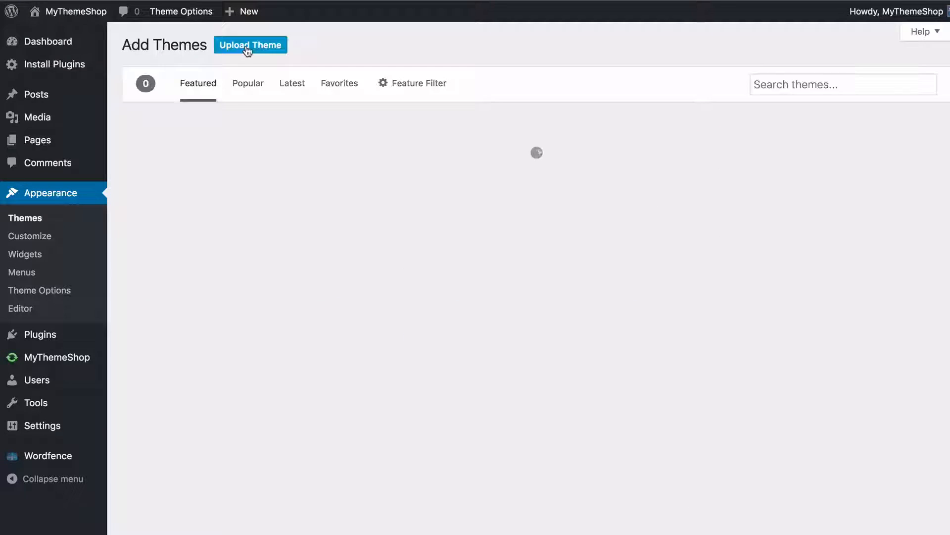
left_click(248, 46)
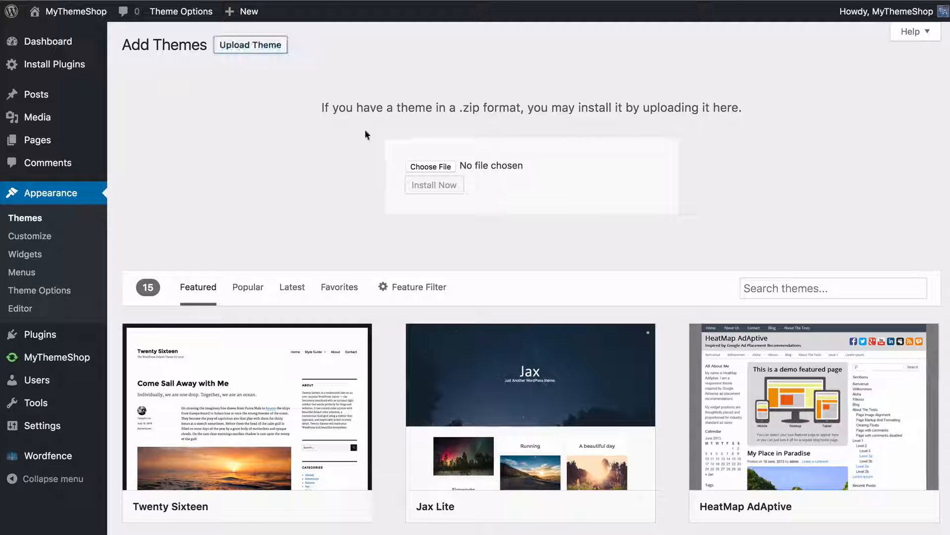
left_click(417, 166)
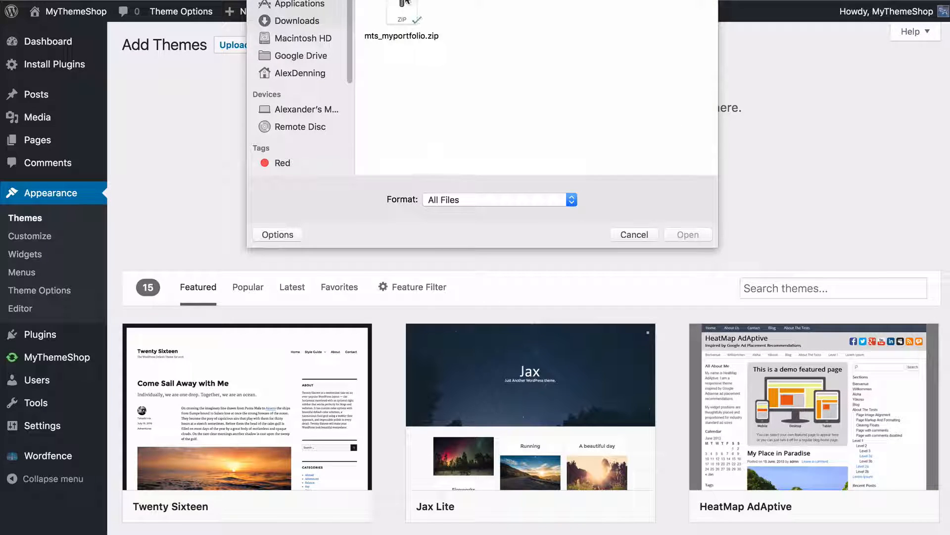
left_click(403, 10)
left_click(690, 235)
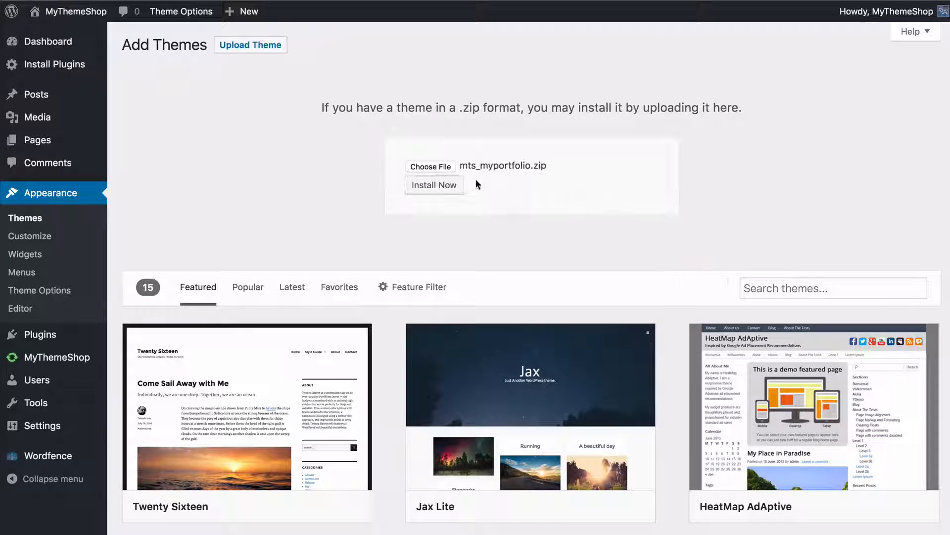
left_click(457, 186)
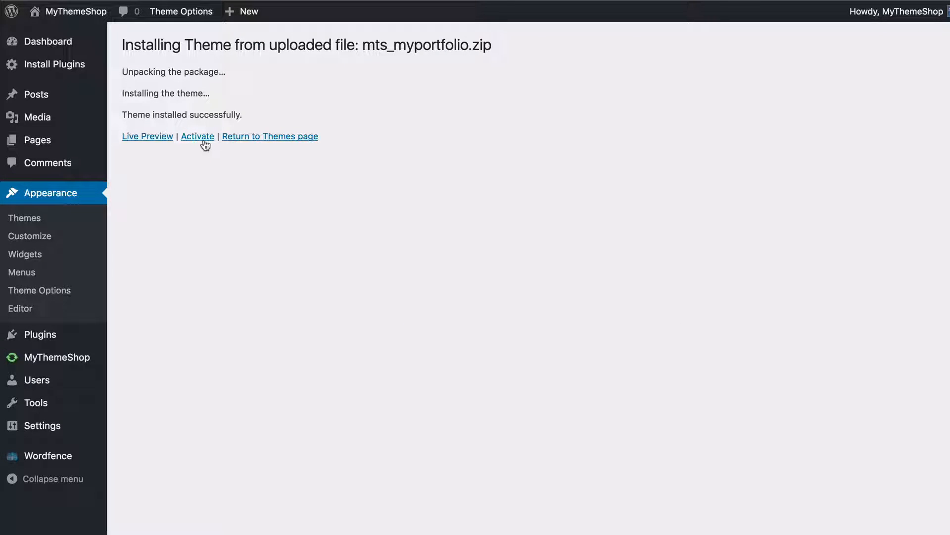
left_click(203, 141)
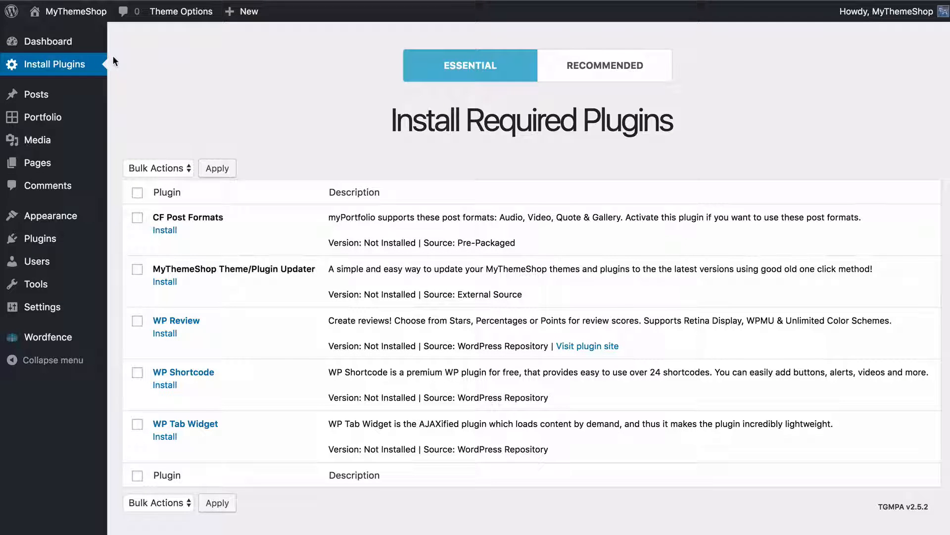
Bulk install all the essential plugins required by the theme, from CF Post Formats to WP Tab Widget
left_click(177, 56)
scroll(114, 58, "down", 1)
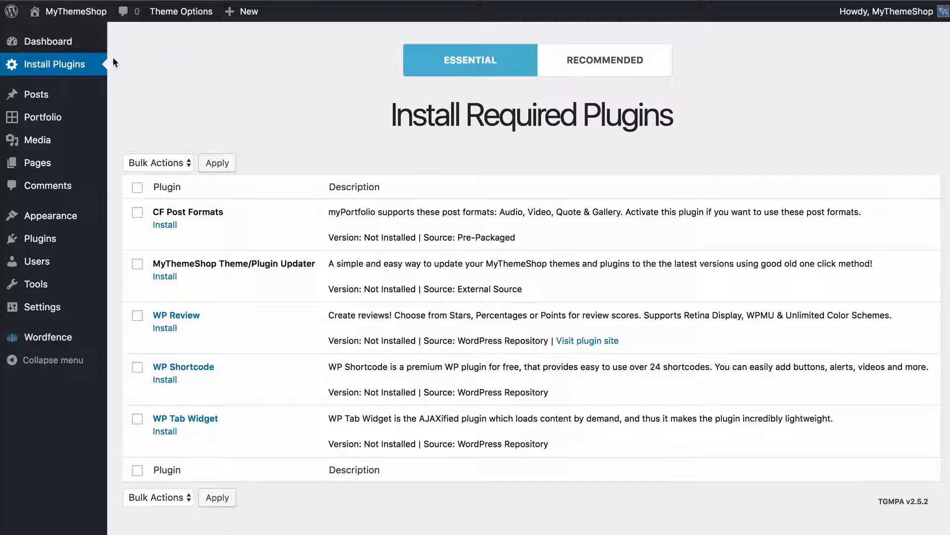
left_click(138, 191)
left_click(164, 169)
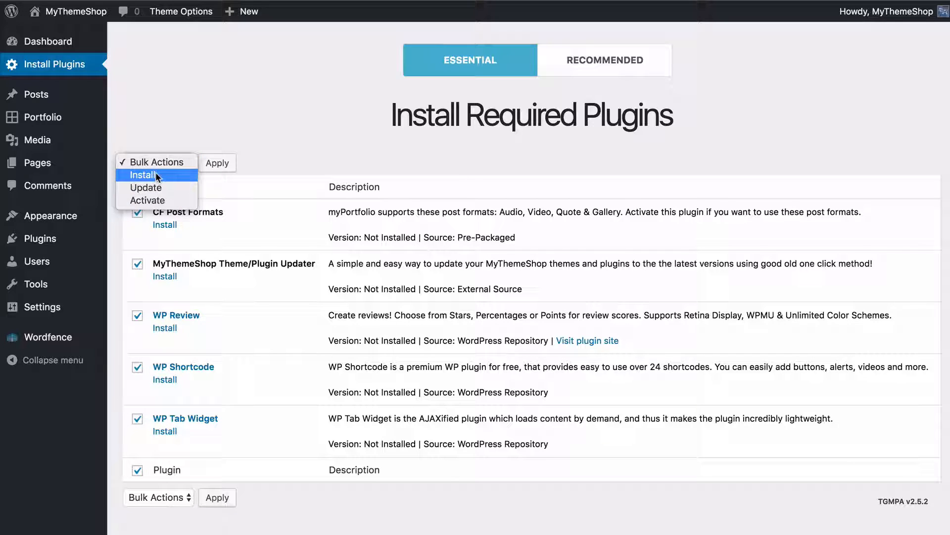
left_click(163, 175)
left_click(207, 170)
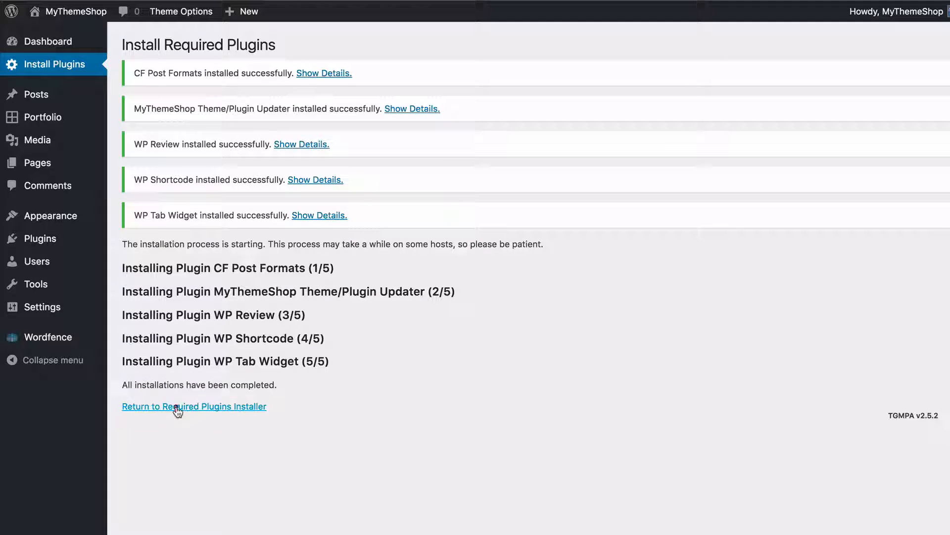
Return to the required plugins installer and bulk activate all the essential plugins
left_click(175, 407)
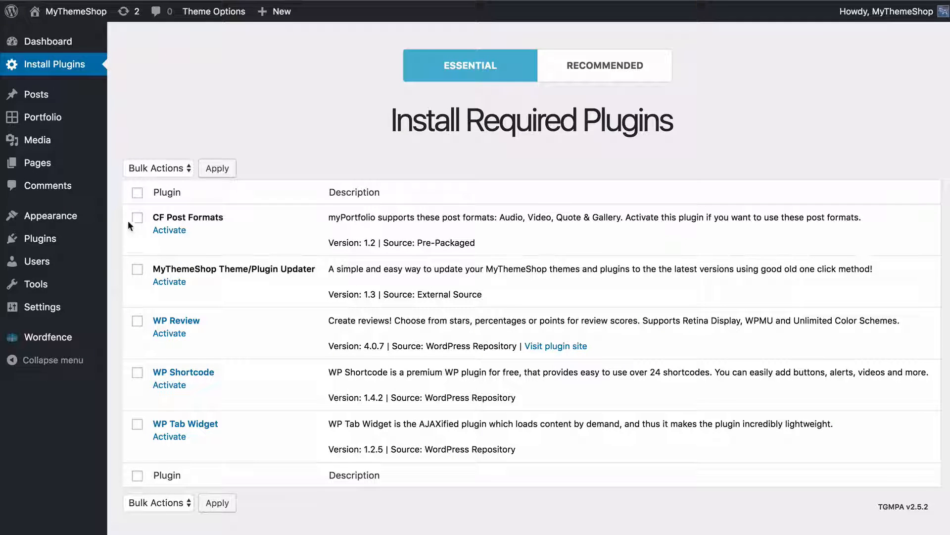
left_click(136, 196)
left_click(143, 168)
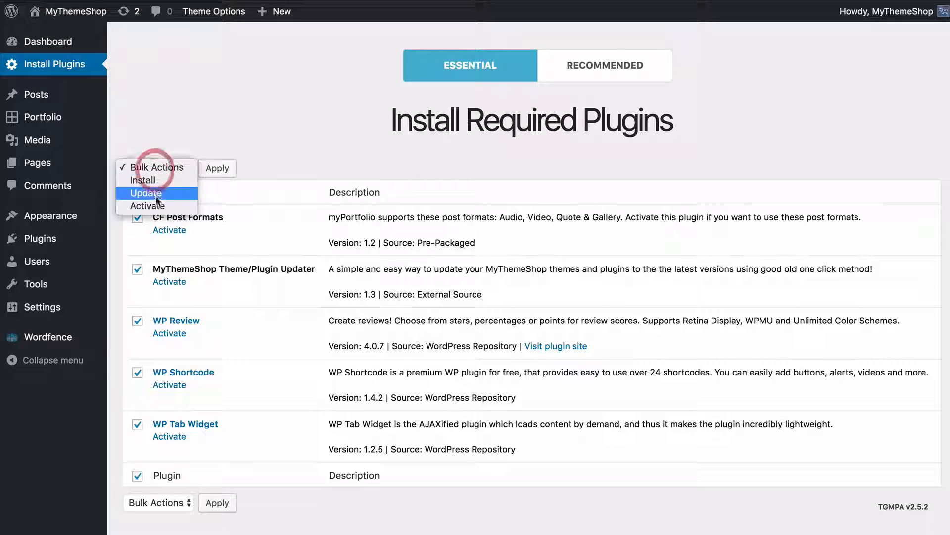
left_click(157, 204)
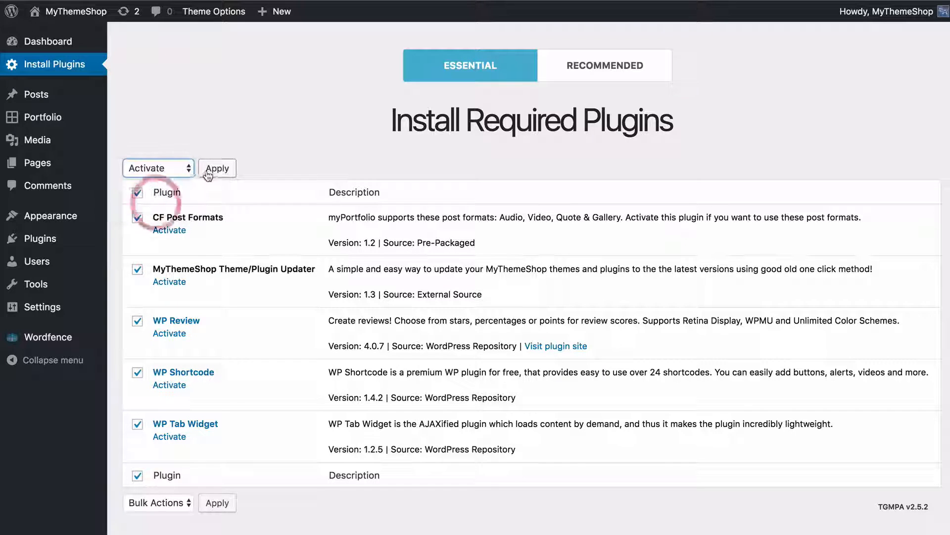
left_click(217, 168)
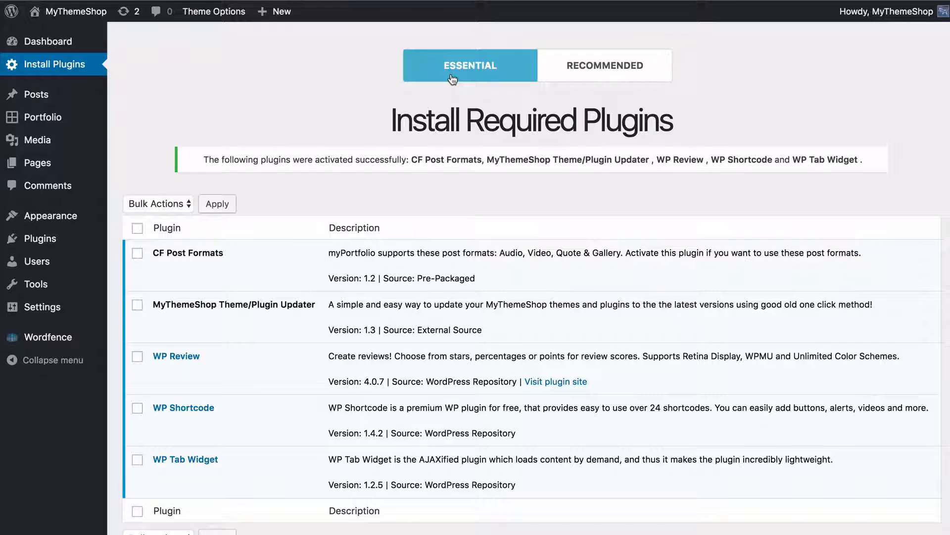
Install the recommended plugin Launcher: Coming Soon & Maintenance Mode and return to the required plugins page
left_click(599, 78)
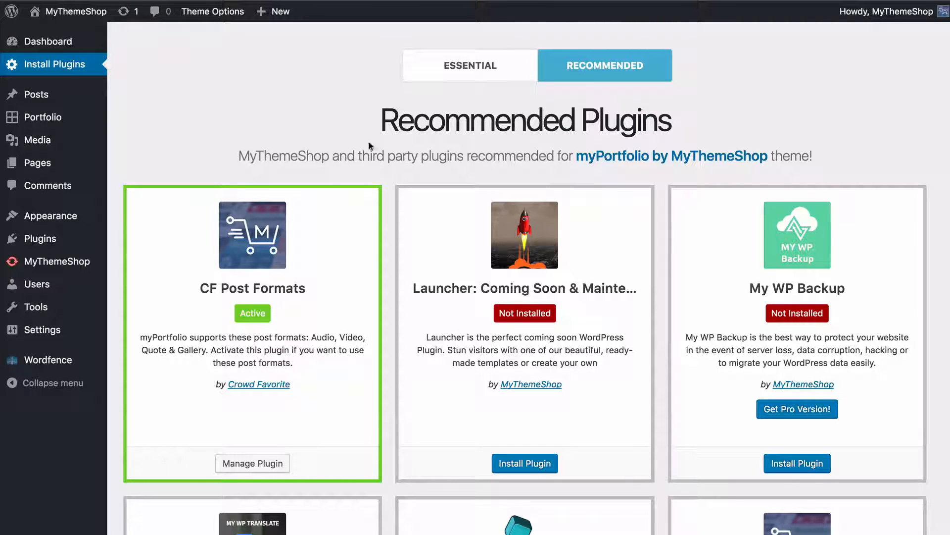
scroll(373, 158, "down", 3)
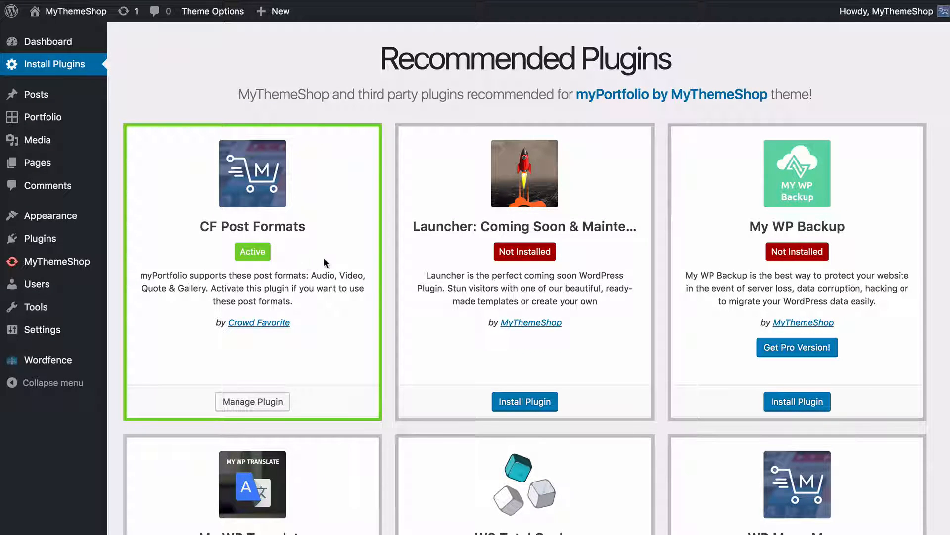
scroll(332, 256, "down", 2)
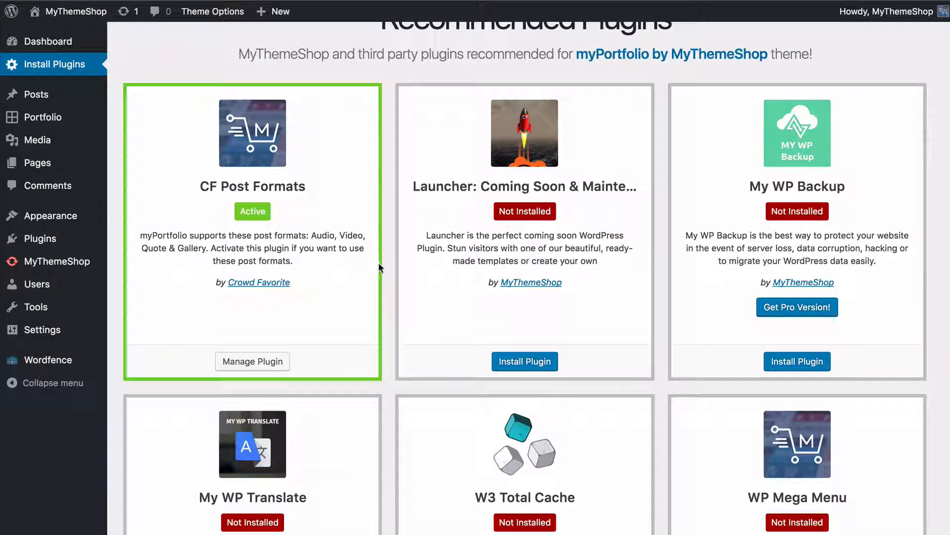
left_click(524, 361)
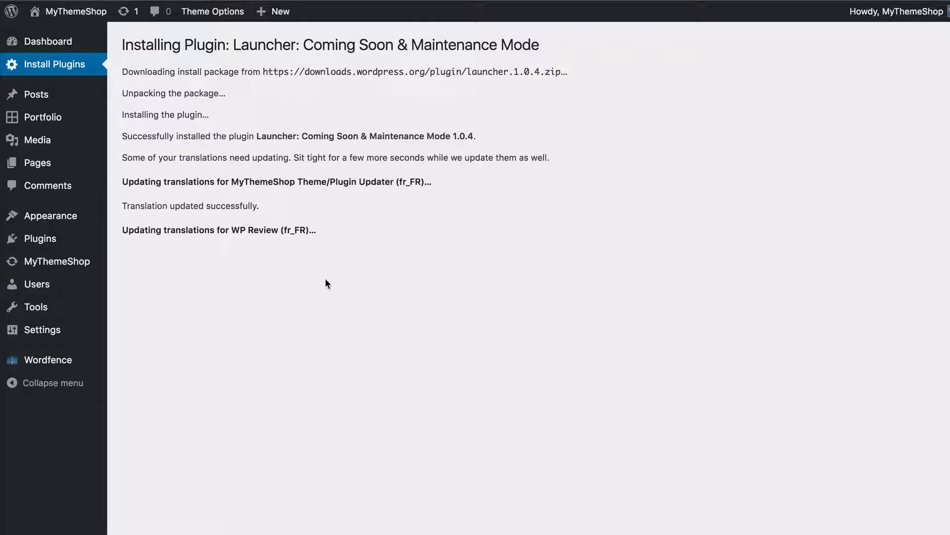
left_click(204, 324)
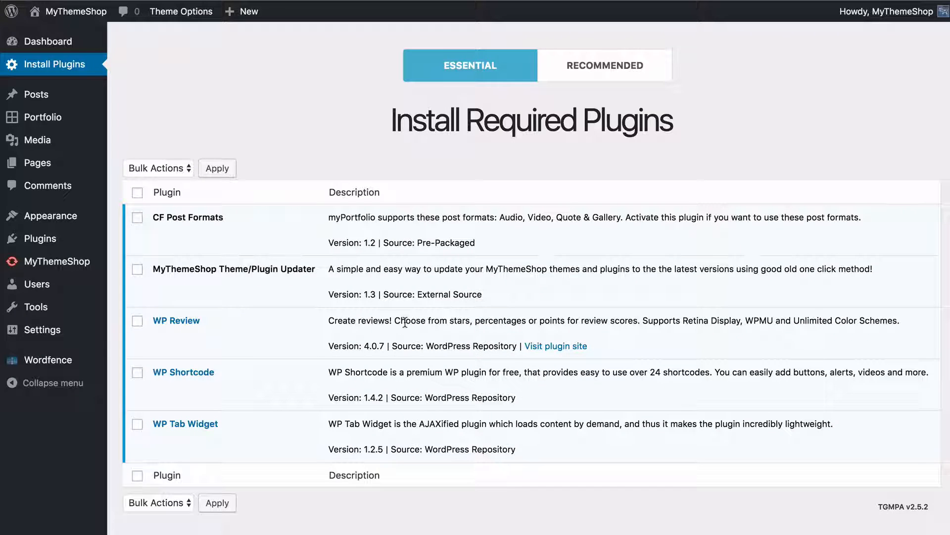
Open the recommended plugins list and review which plugins are suggested for the myPortfolio theme
left_click(590, 75)
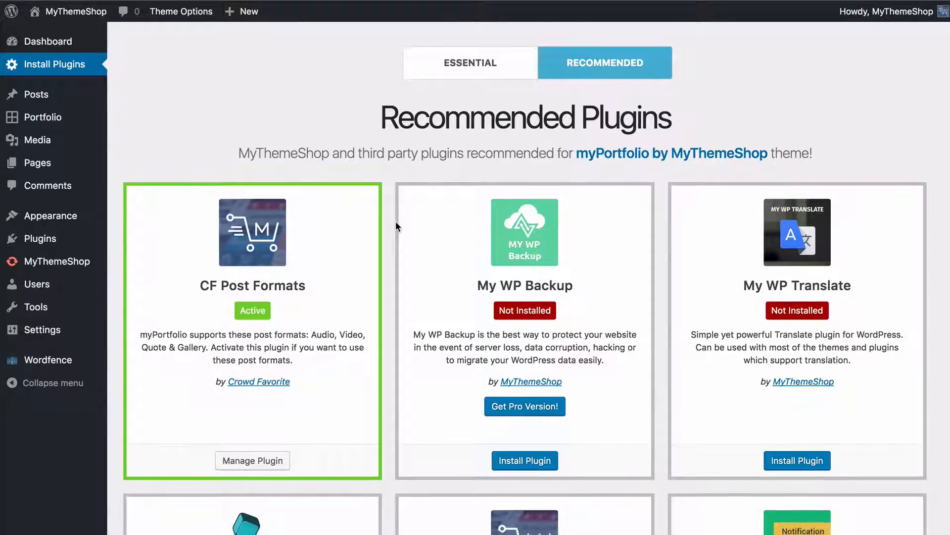
scroll(396, 225, "down", 15)
scroll(396, 220, "down", 8)
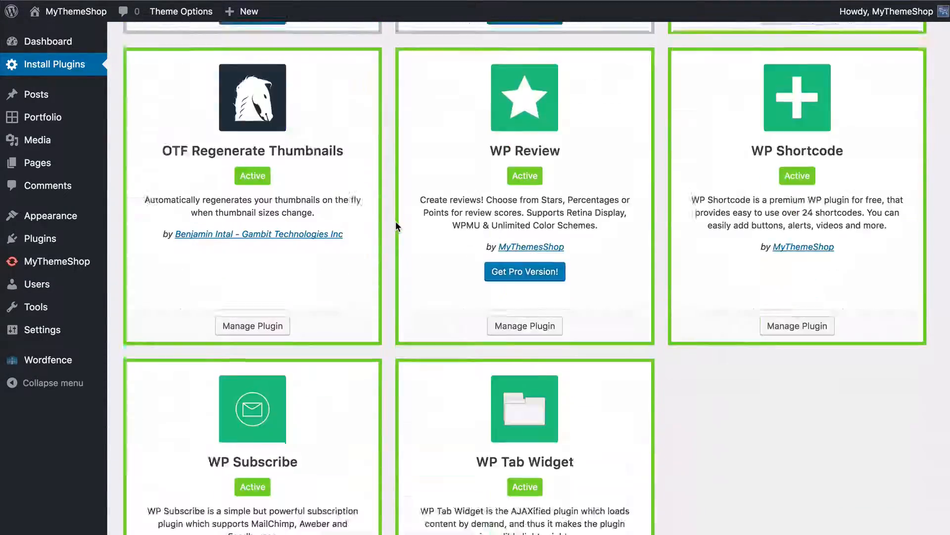
scroll(396, 221, "up", 20)
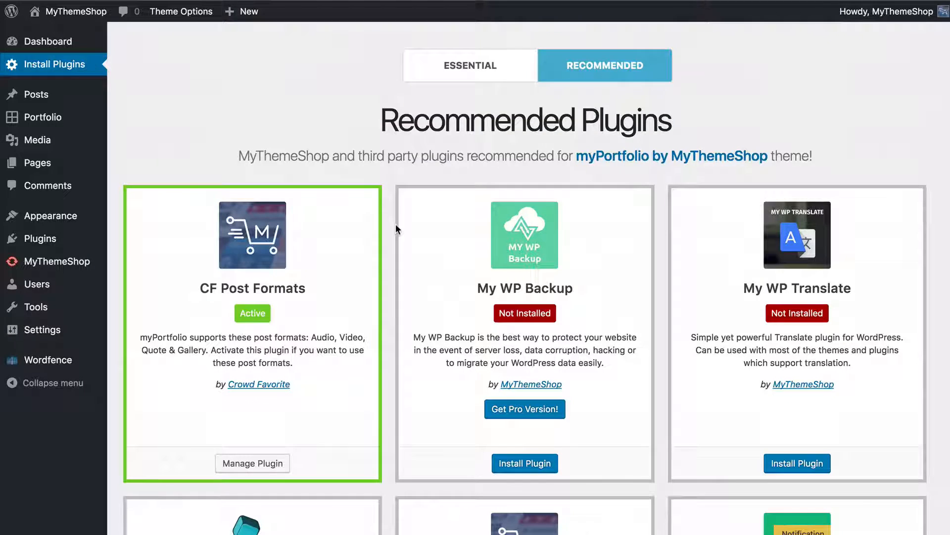
Open the Theme Options and go to the Import / Export section
mouse_move(67, 218)
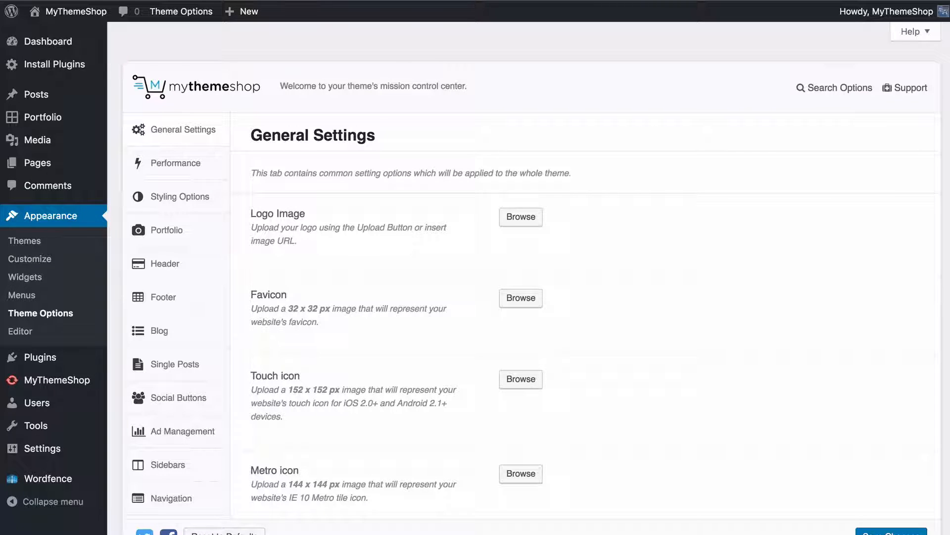
scroll(615, 263, "down", 3)
scroll(180, 132, "down", 2)
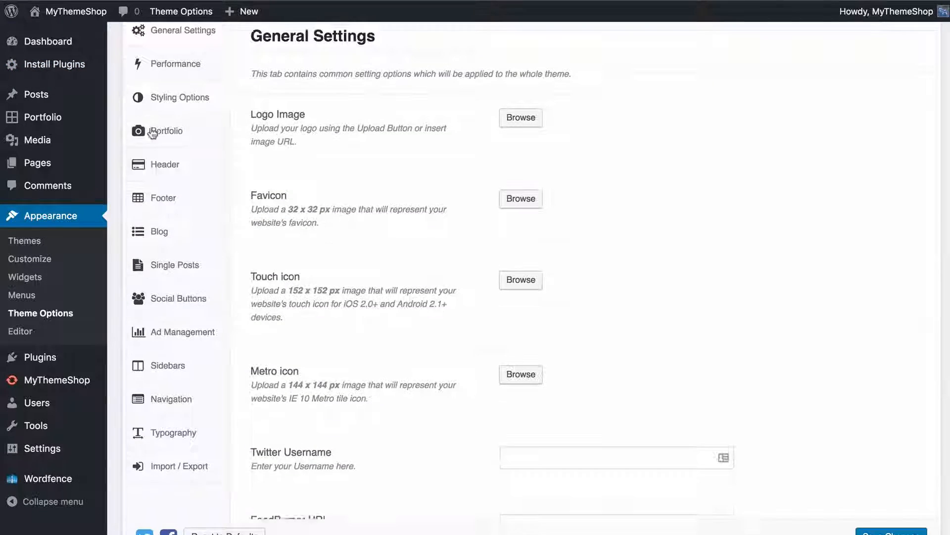
scroll(168, 113, "up", 5)
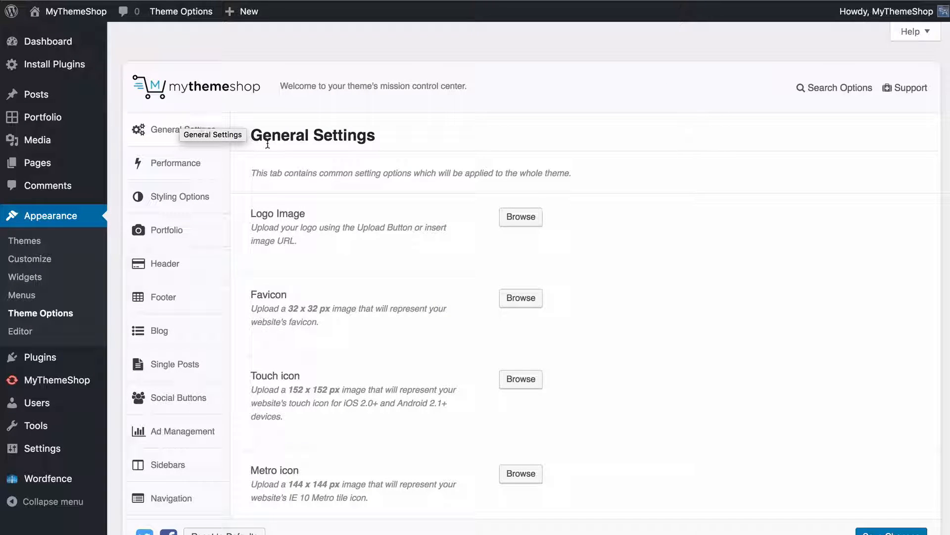
scroll(233, 137, "down", 5)
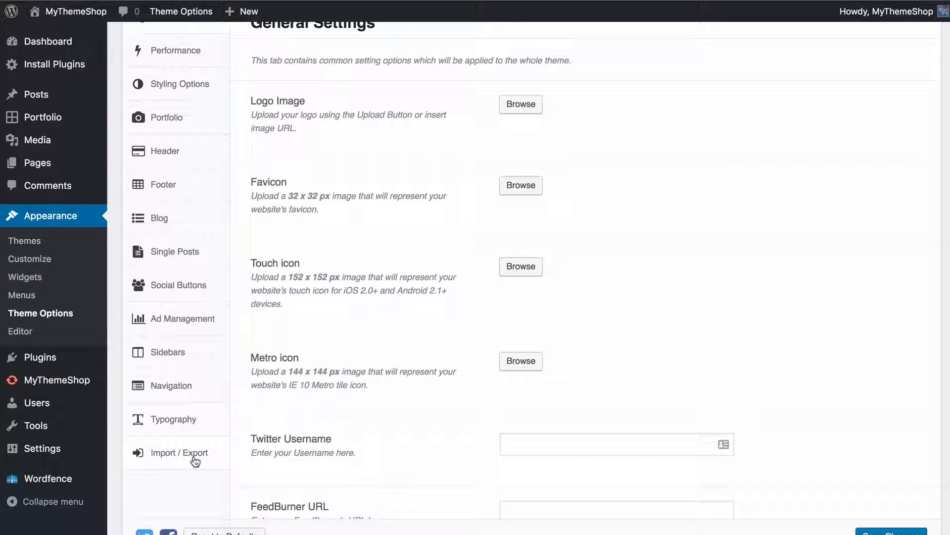
left_click(188, 462)
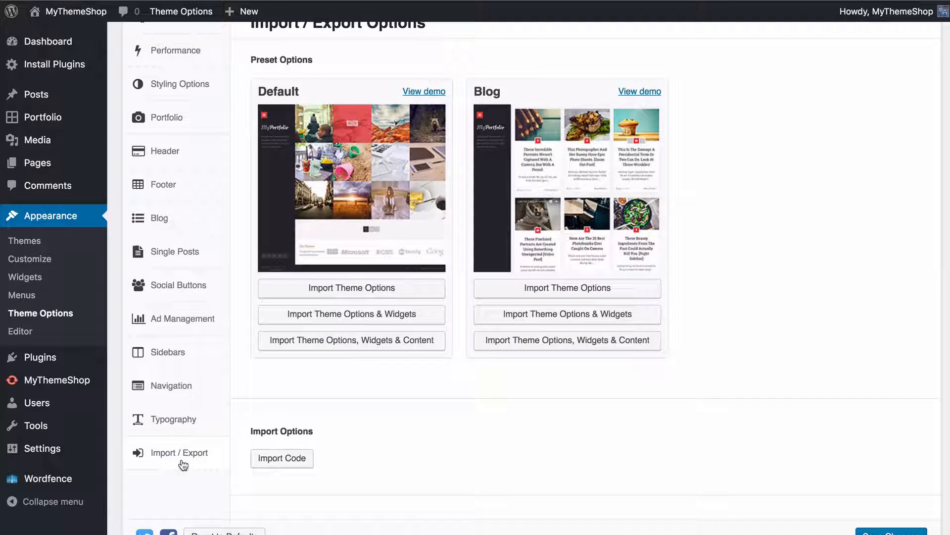
Import the Default preset's theme options, widgets and content, confirming the demo import and closing its log
scroll(648, 245, "up", 2)
scroll(768, 233, "up", 3)
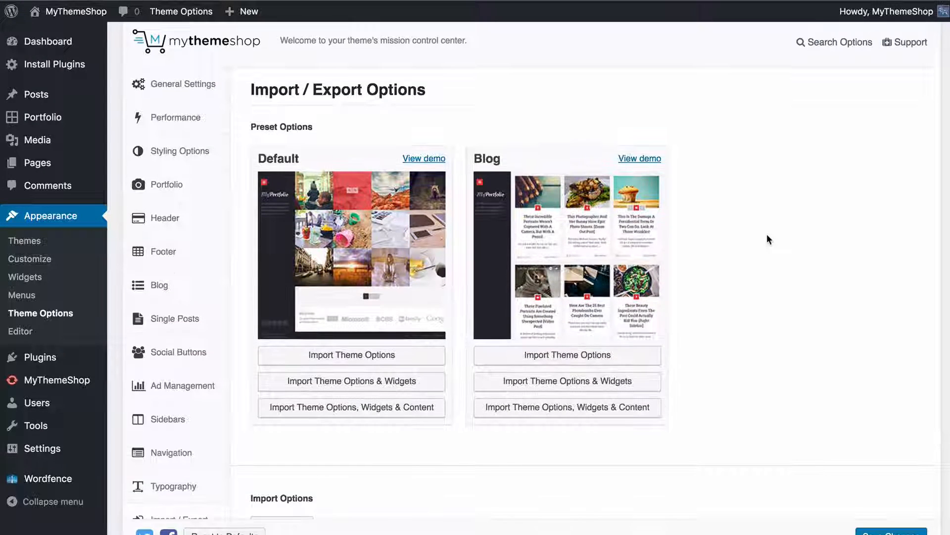
scroll(767, 235, "down", 1)
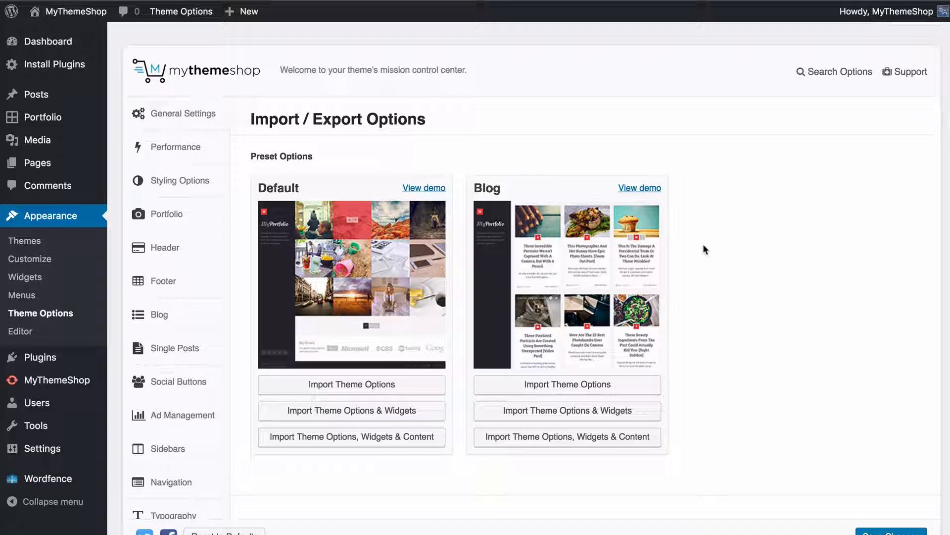
scroll(699, 263, "down", 2)
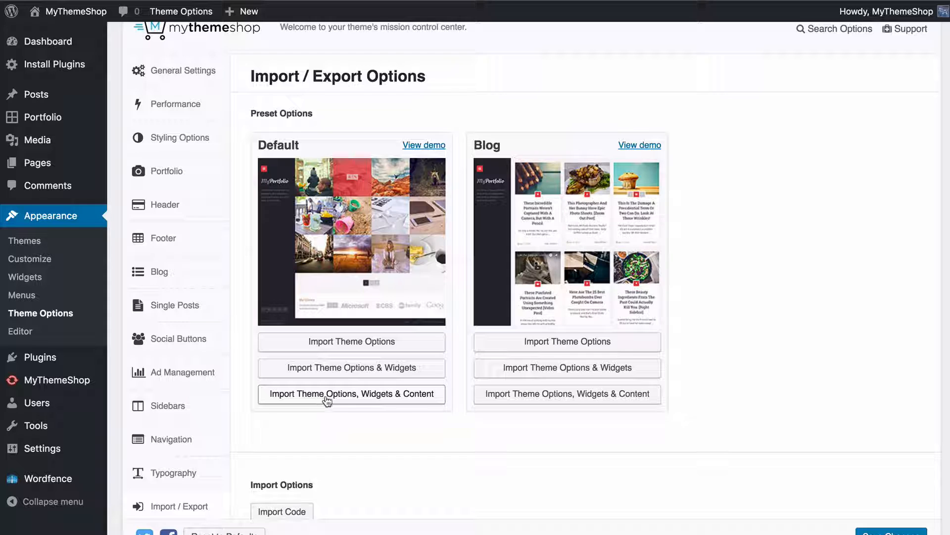
left_click(377, 398)
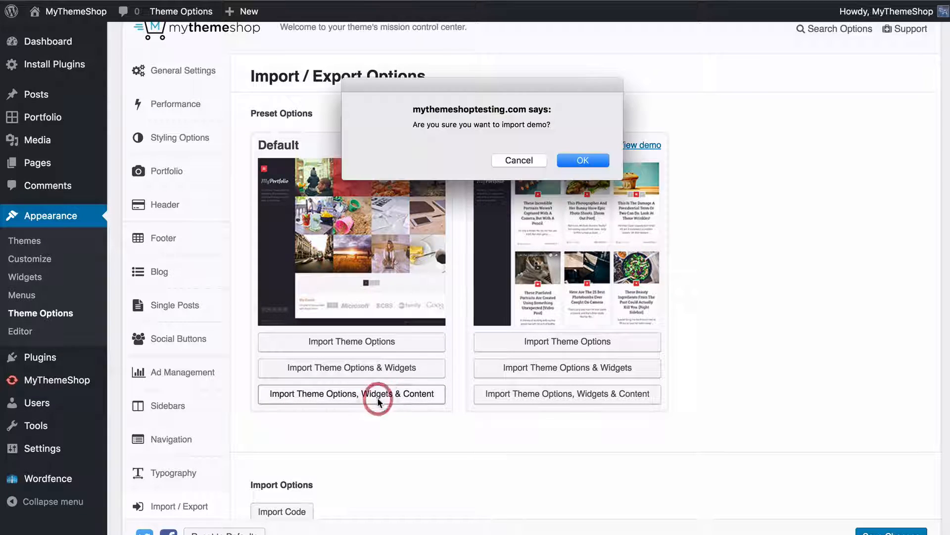
left_click(584, 161)
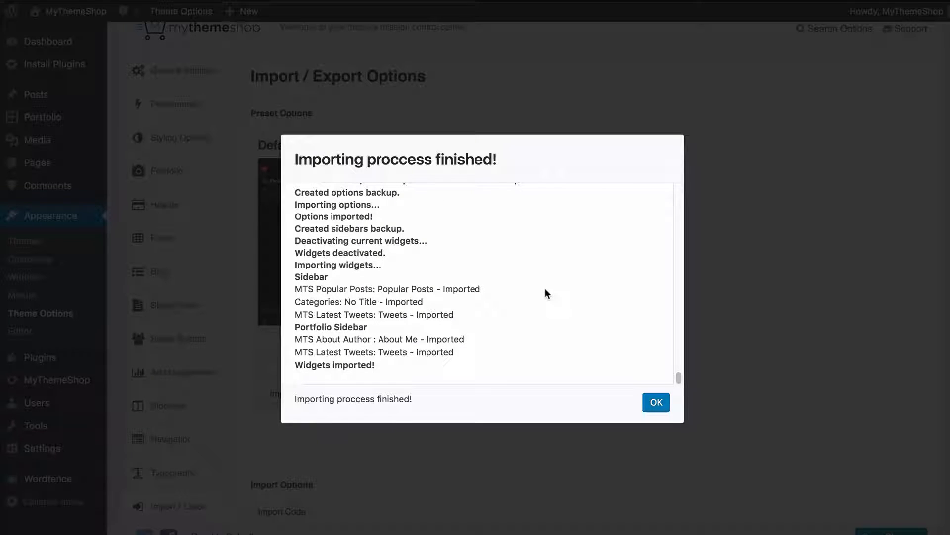
left_click(651, 400)
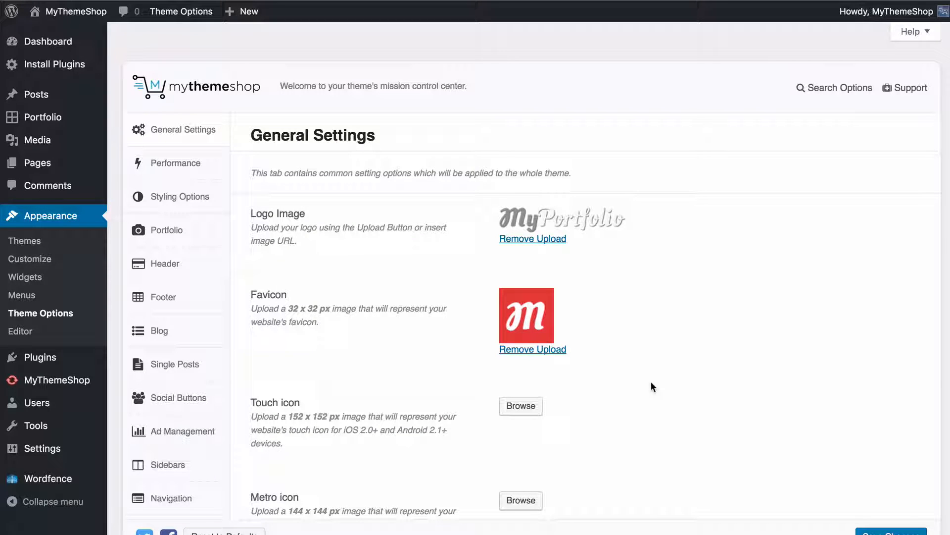
Review the General Settings after the import and view the site's portfolio home page
scroll(652, 387, "down", 10)
scroll(559, 325, "down", 10)
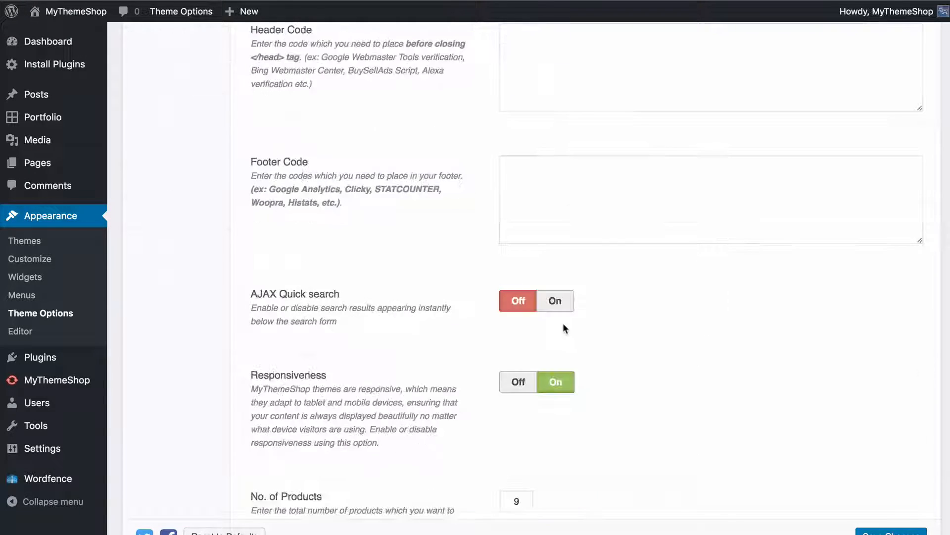
scroll(563, 324, "up", 20)
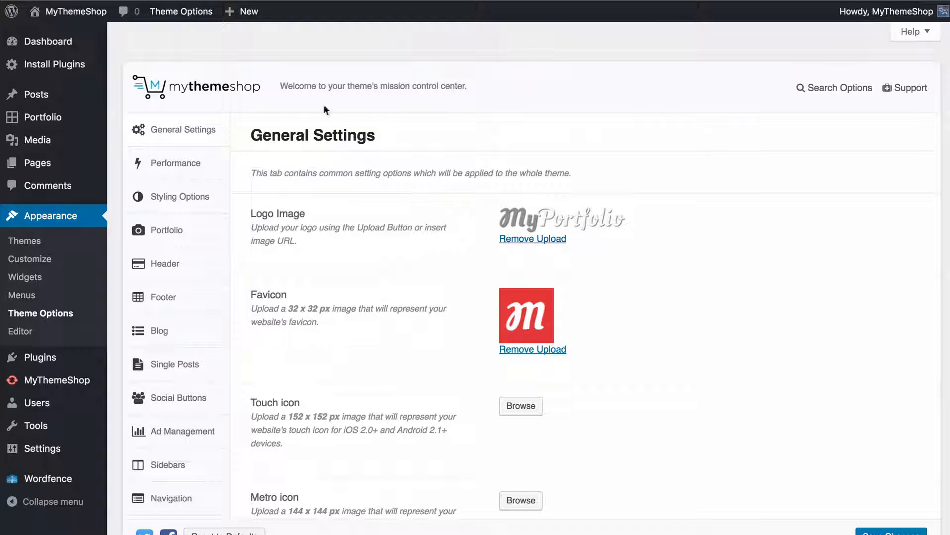
left_click(84, 12)
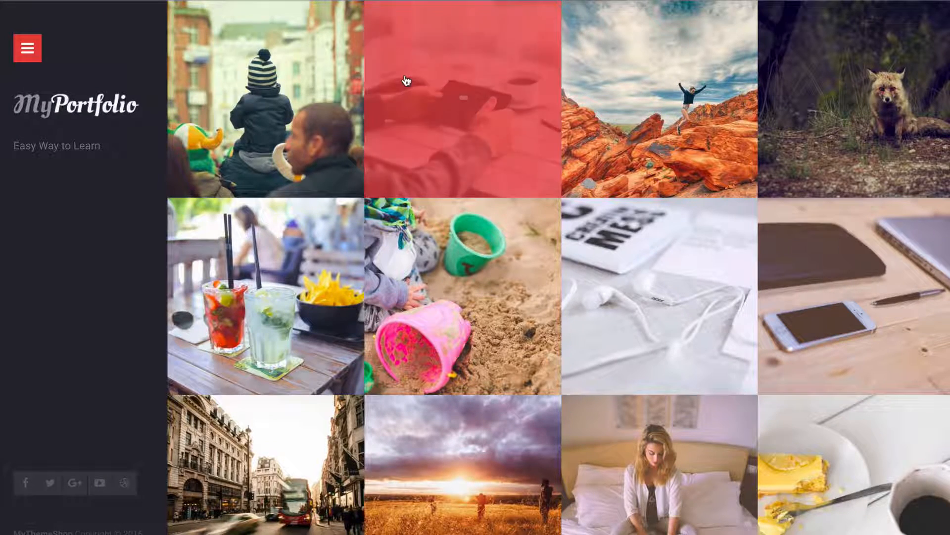
mouse_move(287, 82)
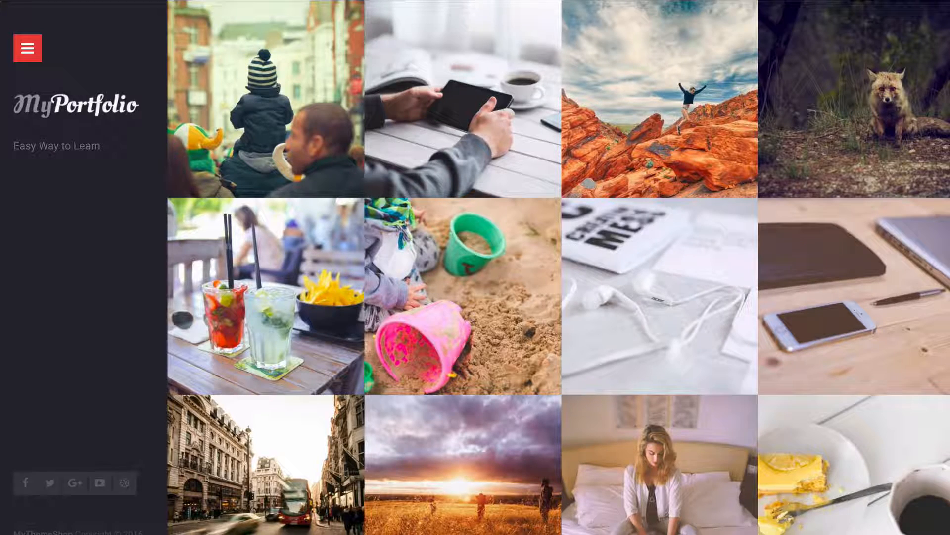
mouse_move(633, 83)
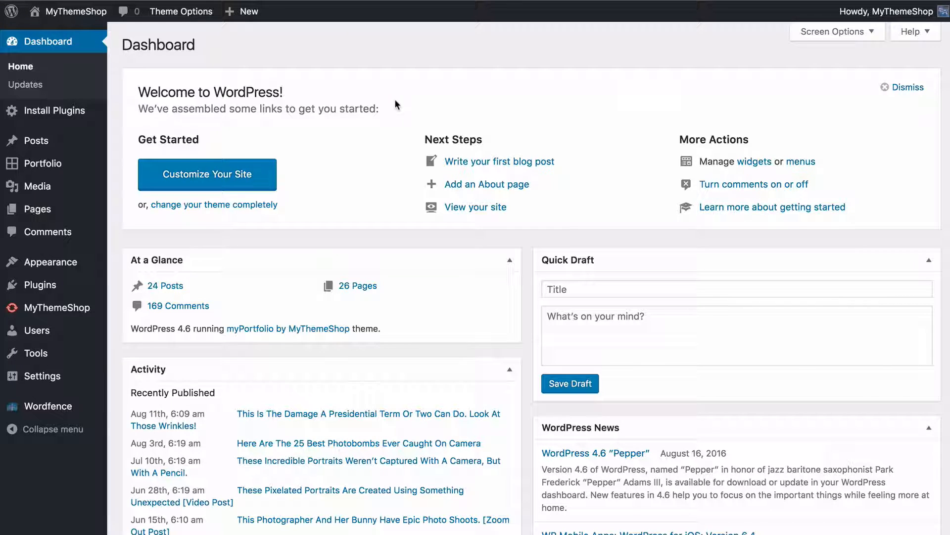
Open the portfolio item The Tablet for editing and look over its content and settings
mouse_move(48, 160)
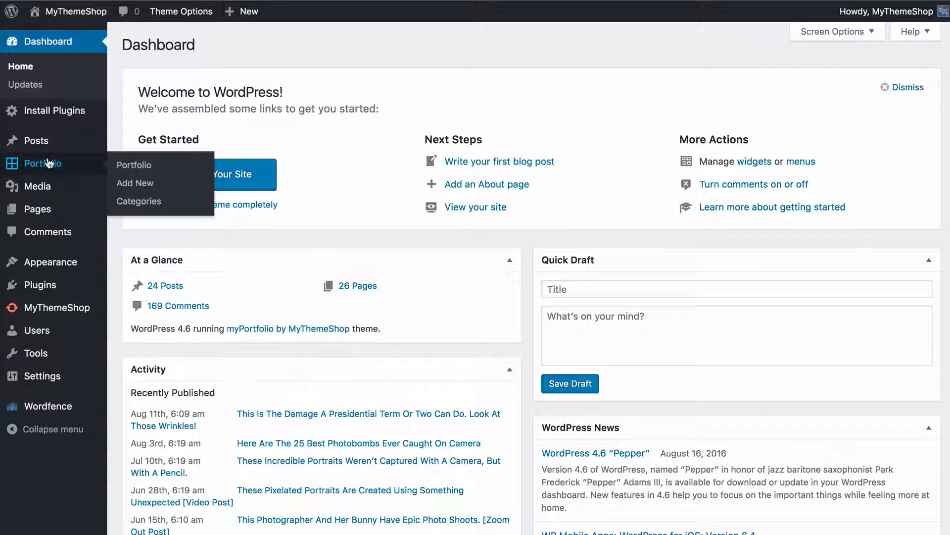
left_click(142, 171)
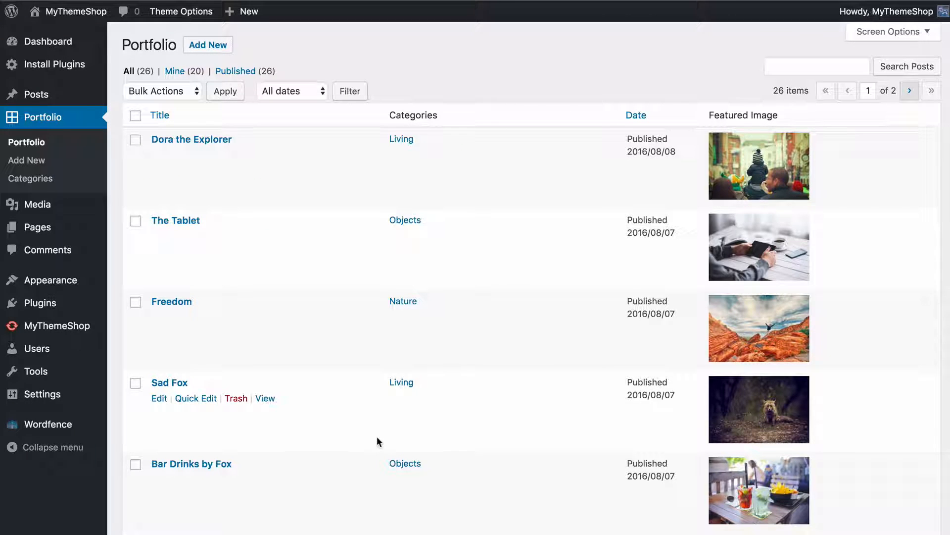
left_click(186, 224)
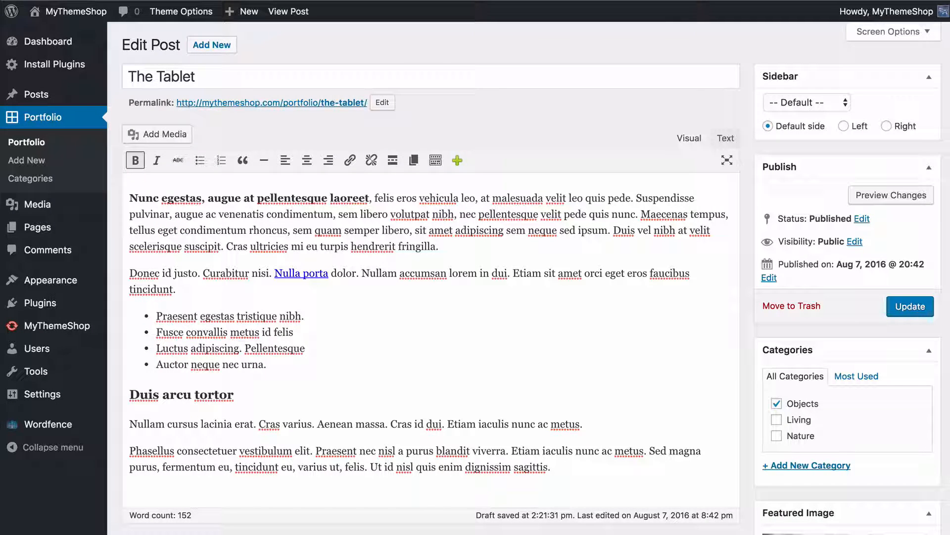
left_click(687, 101)
scroll(678, 99, "down", 3)
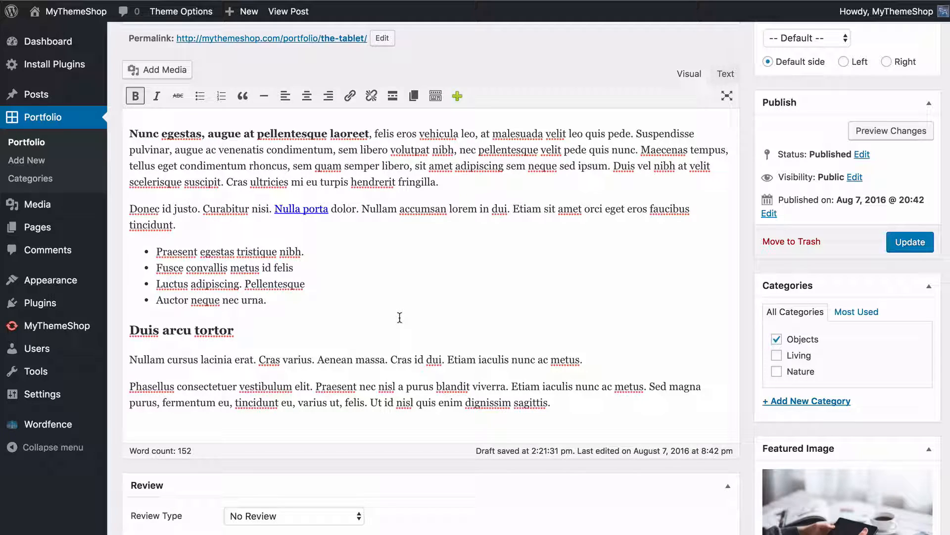
scroll(397, 316, "down", 2)
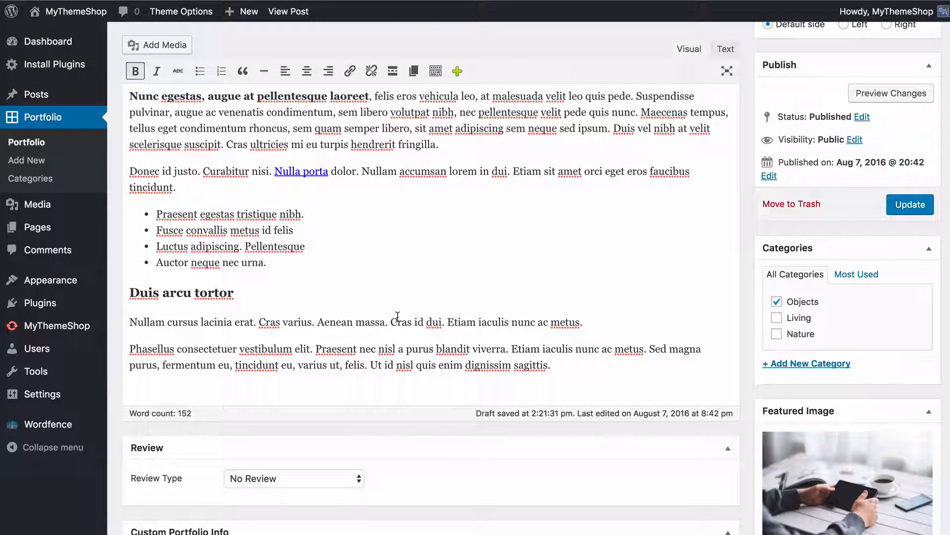
scroll(397, 316, "up", 4)
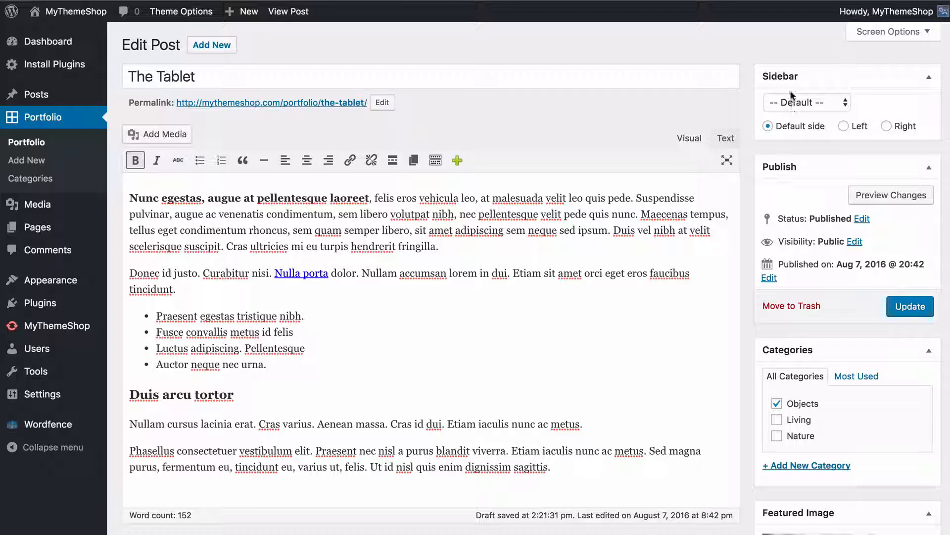
Try the sidebar choices and the Left and Right sides for The Tablet, and return it to Default side
left_click(794, 104)
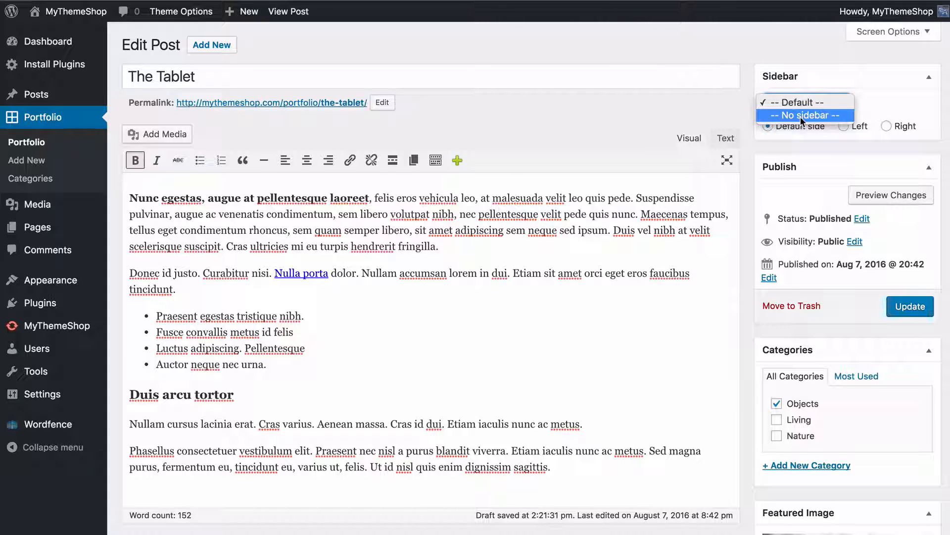
left_click(753, 123)
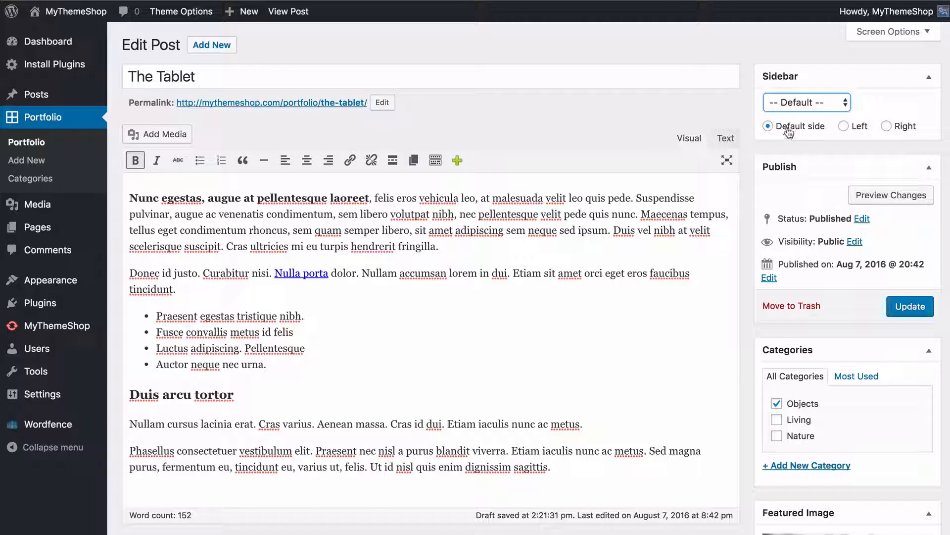
left_click(769, 126)
left_click(843, 126)
left_click(896, 129)
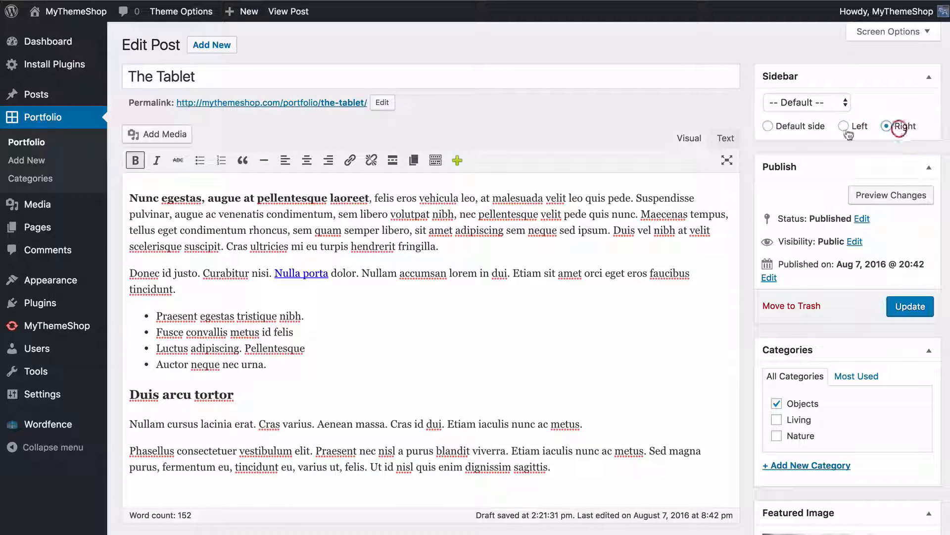
left_click(815, 130)
Look over The Tablet's live portfolio page and step through its image slider
scroll(752, 145, "down", 5)
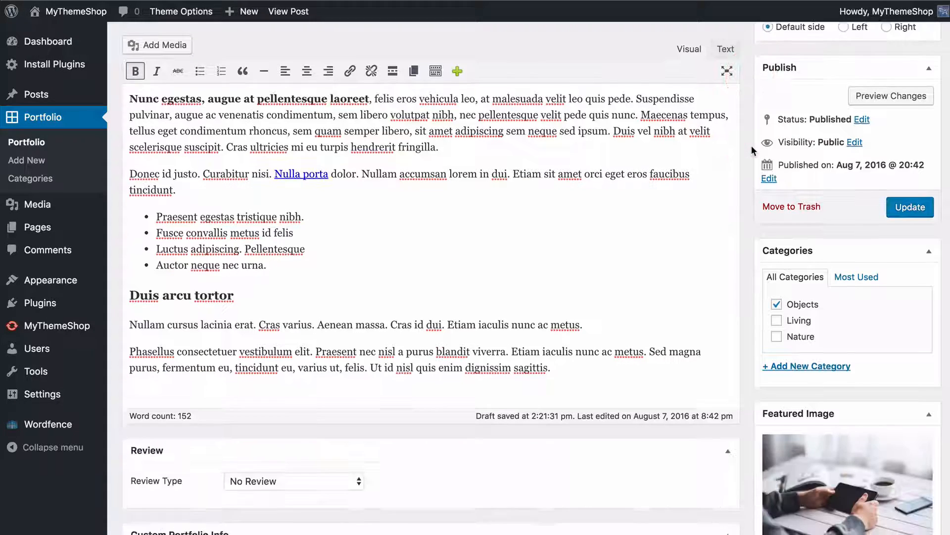
scroll(810, 198, "down", 3)
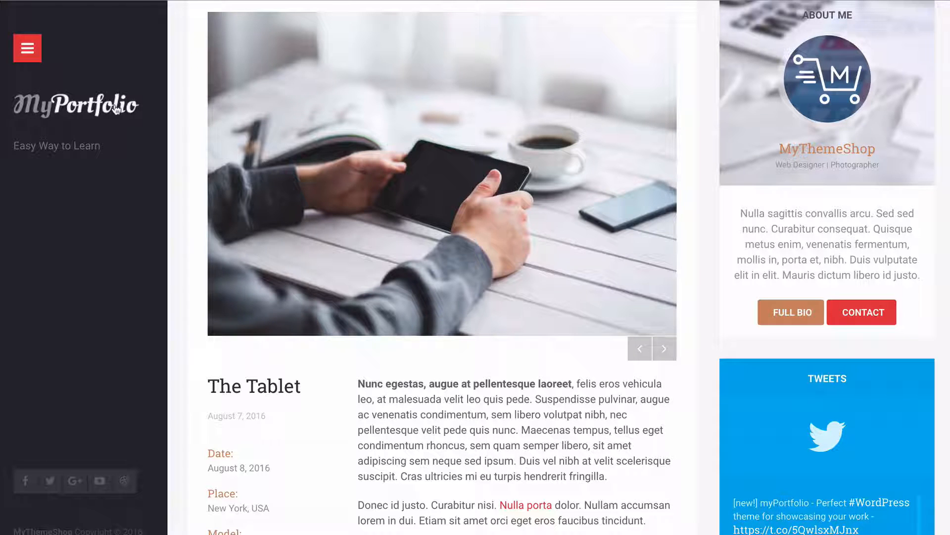
left_click(662, 351)
left_click(663, 349)
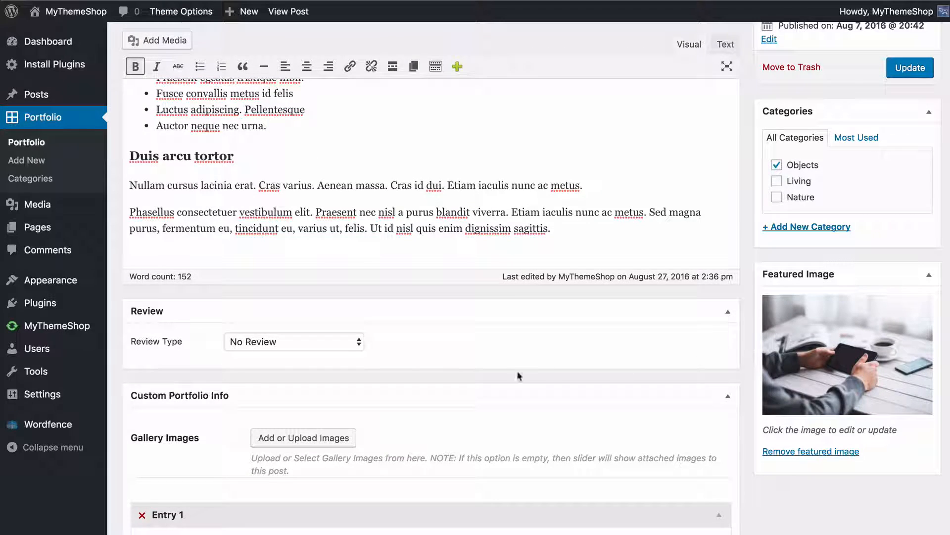
Add technology-music-phone-screen.jpg and man-hands-working-technology.jpg from the media library to The Tablet's gallery images
scroll(436, 351, "down", 2)
scroll(436, 351, "down", 5)
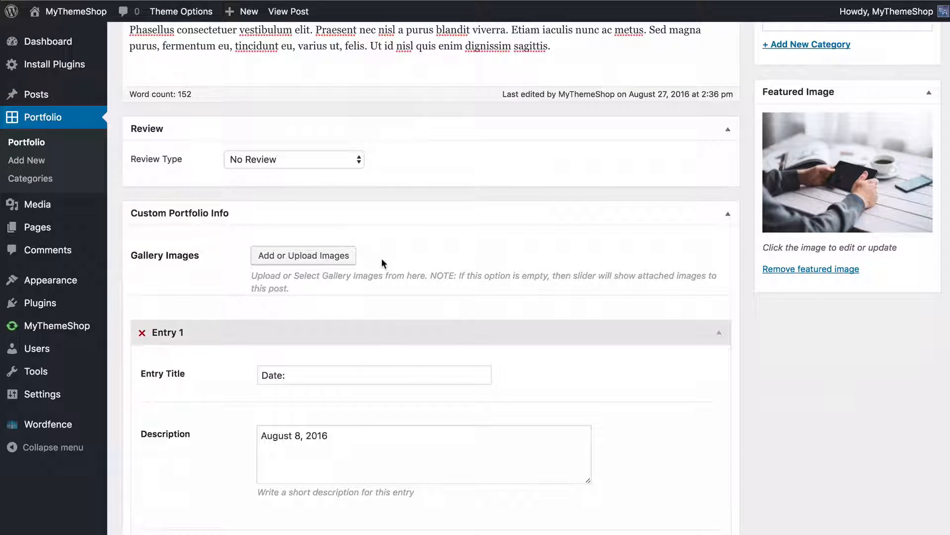
left_click(294, 257)
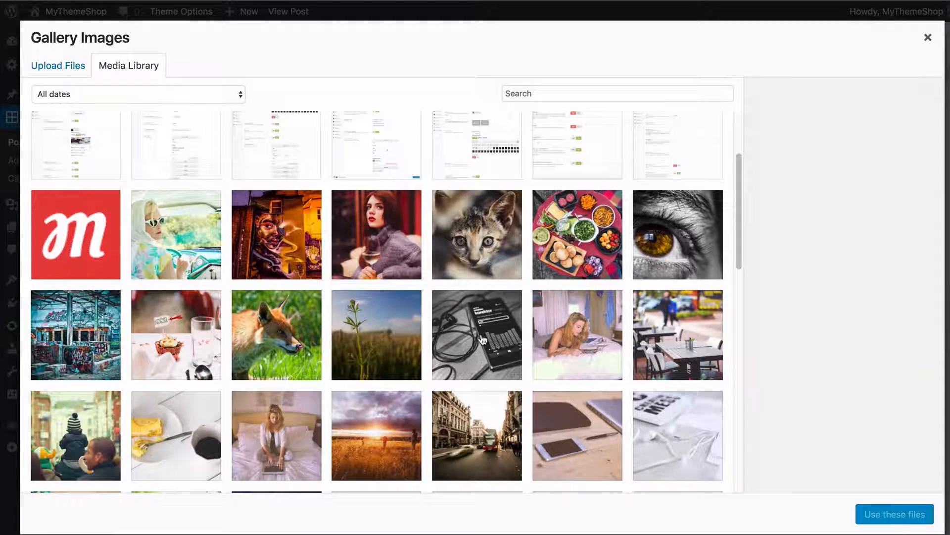
left_click(483, 340)
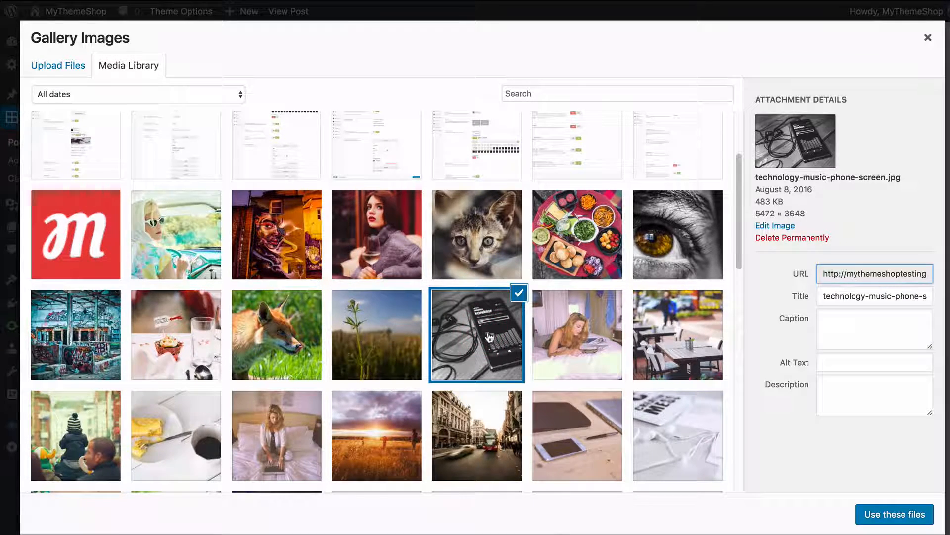
scroll(484, 336, "down", 1)
left_click(474, 287)
left_click(474, 287)
scroll(461, 286, "down", 5)
scroll(452, 286, "down", 1)
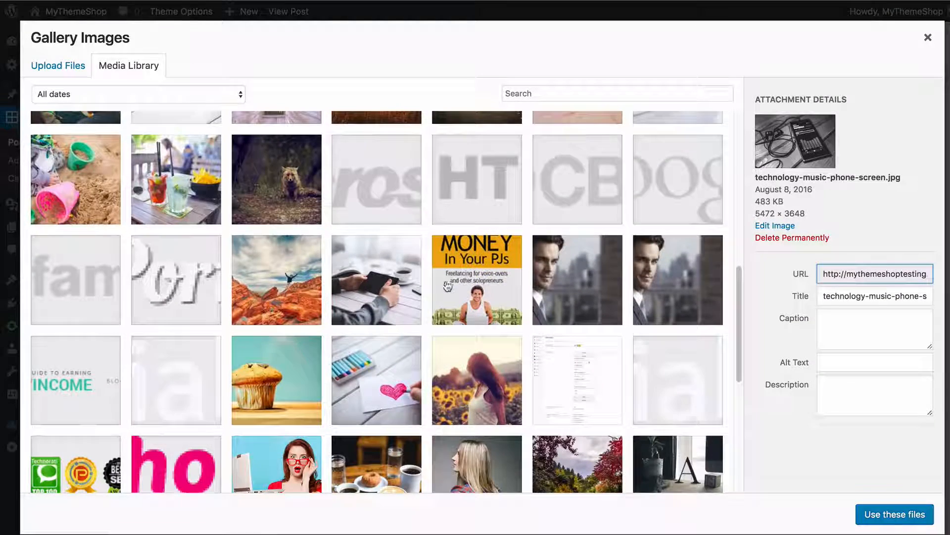
left_click(416, 282)
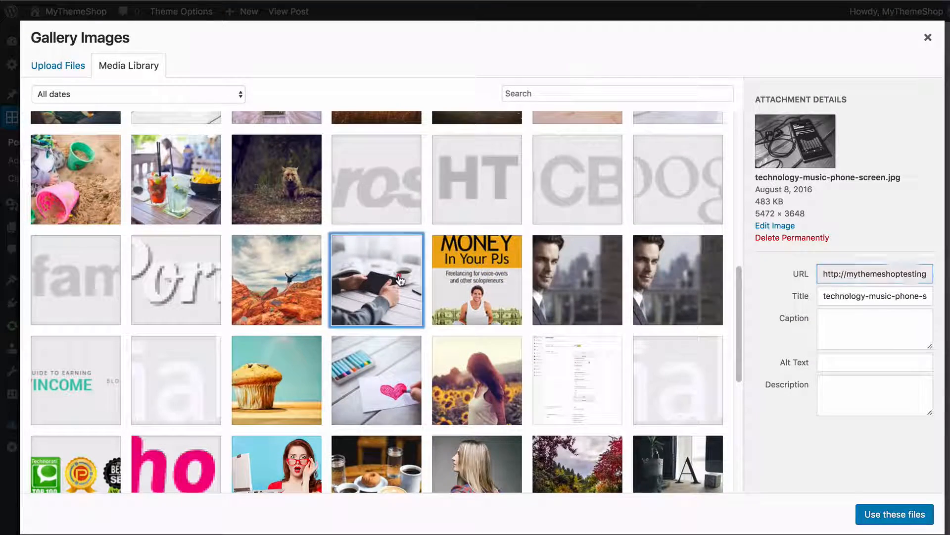
left_click(894, 518)
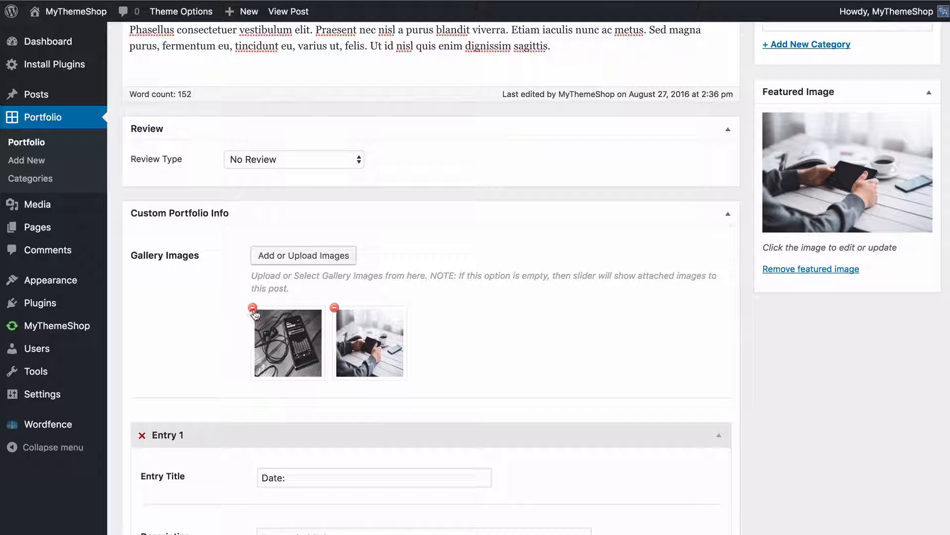
Preview The Tablet with its gallery images and step through the image slider
scroll(693, 278, "up", 7)
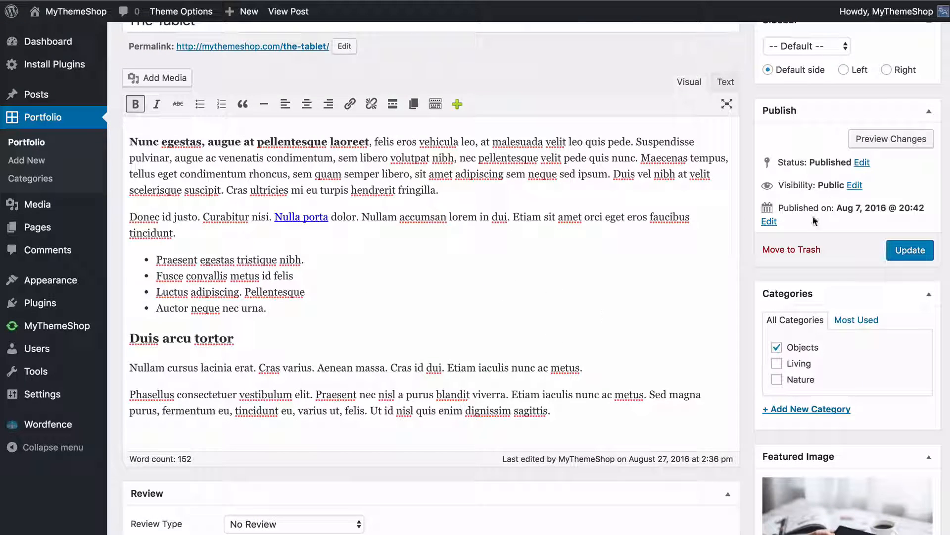
left_click(891, 139)
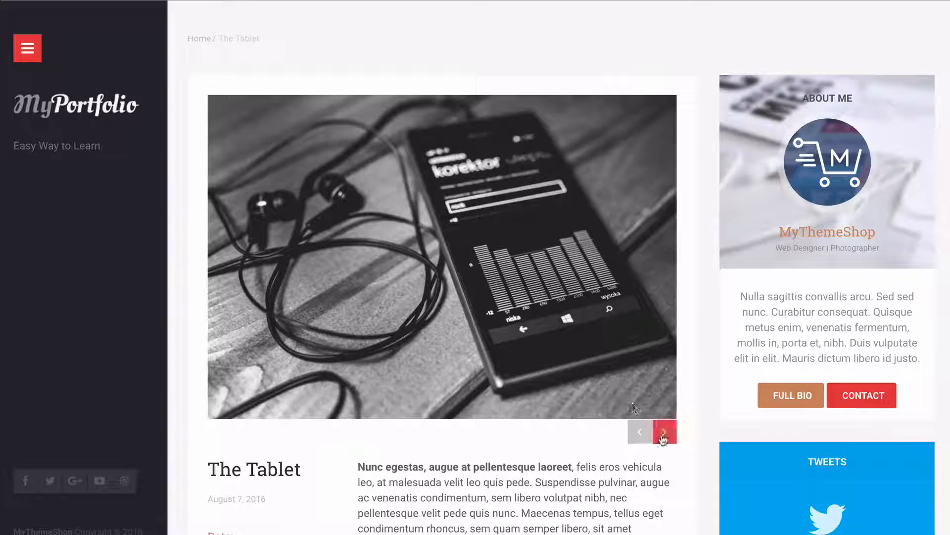
left_click(663, 435)
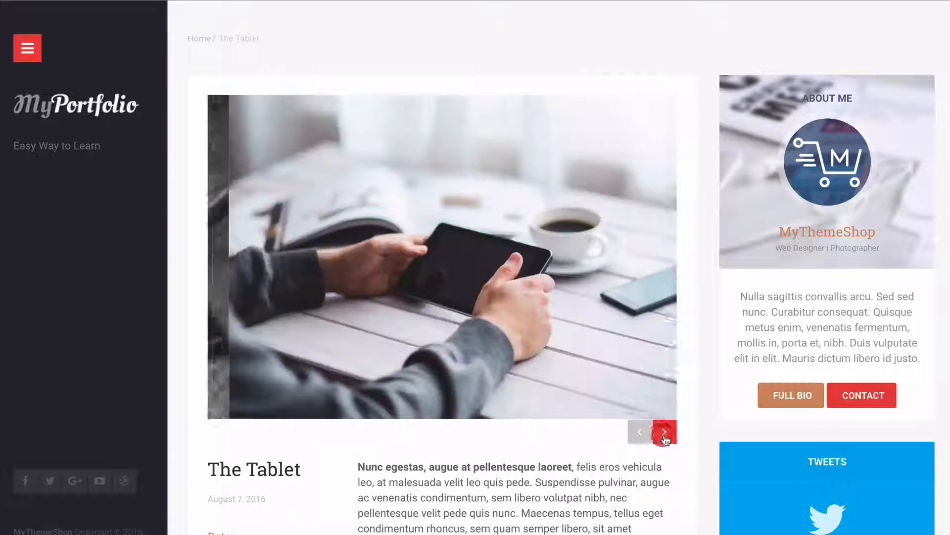
left_click(664, 436)
left_click(663, 436)
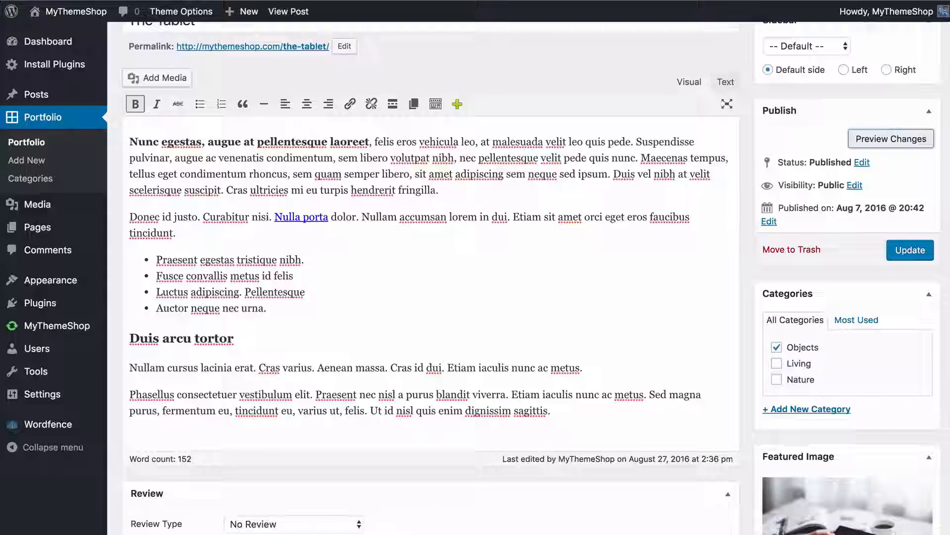
Look over The Tablet's Review Type choices and its Date, Place and Model entries in Custom Portfolio Info
scroll(422, 195, "down", 10)
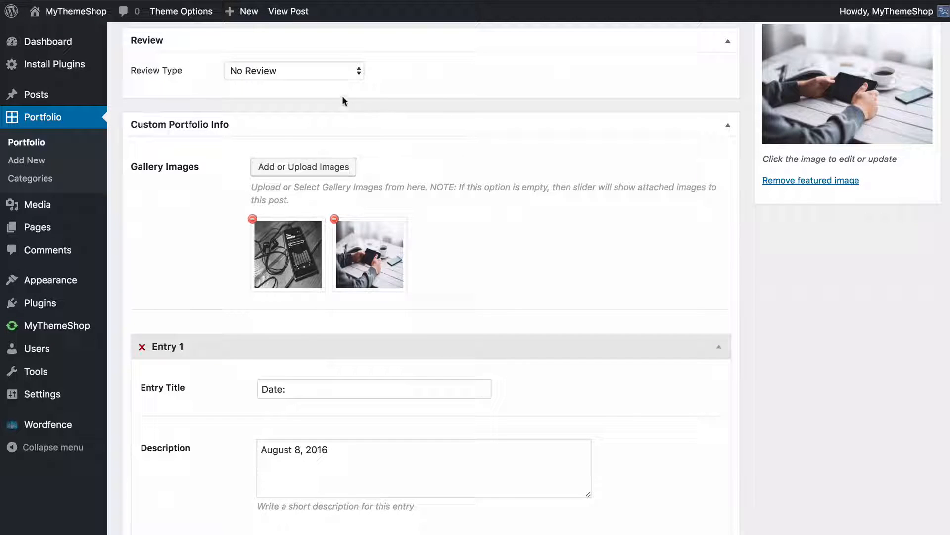
left_click(330, 73)
left_click(433, 69)
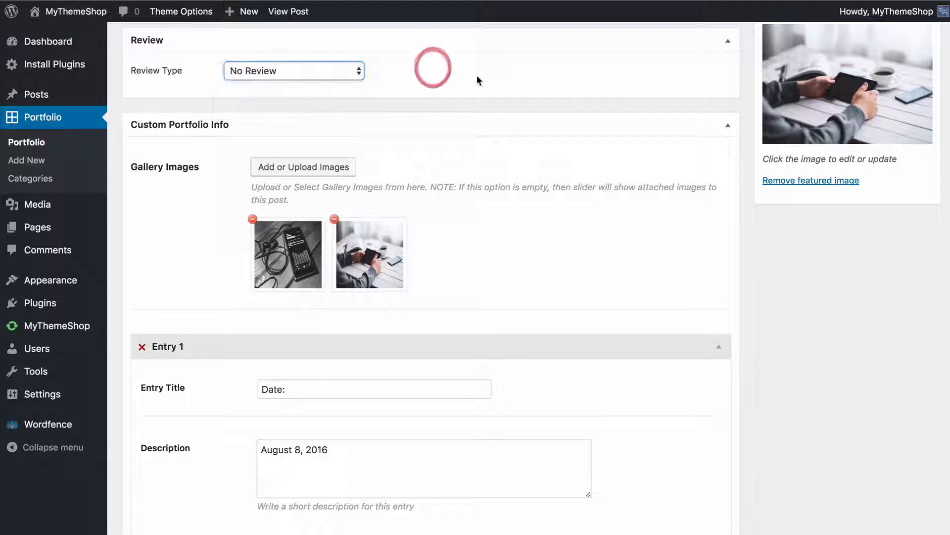
left_click(477, 77)
scroll(589, 163, "down", 5)
scroll(589, 163, "up", 3)
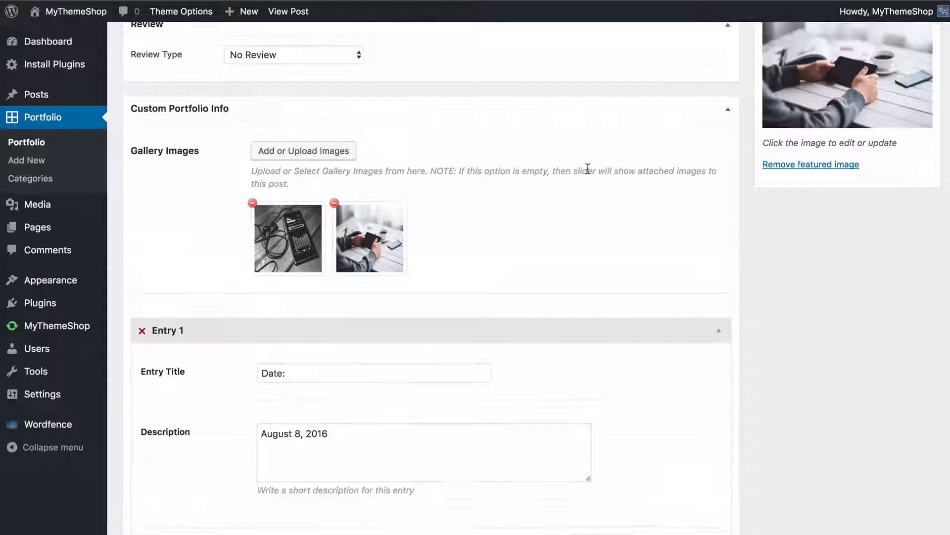
scroll(587, 168, "down", 2)
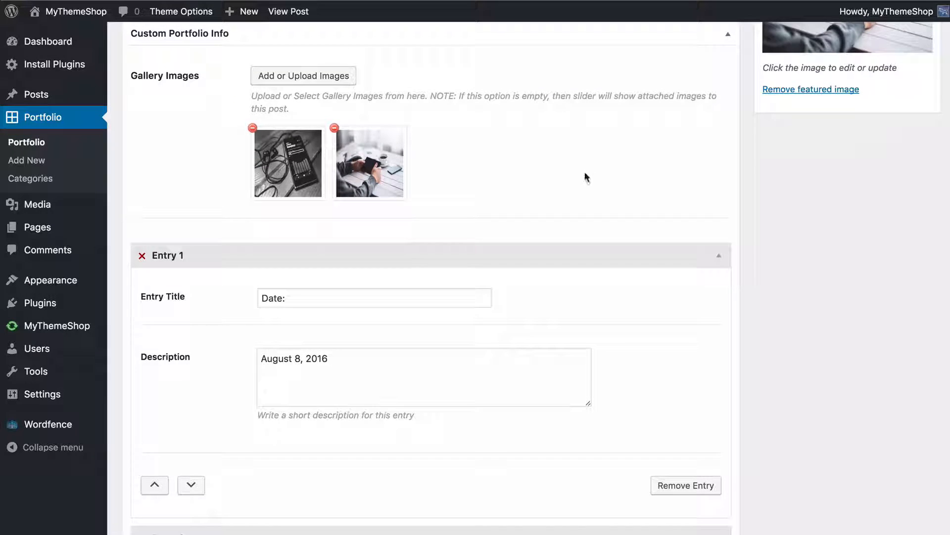
scroll(587, 171, "down", 8)
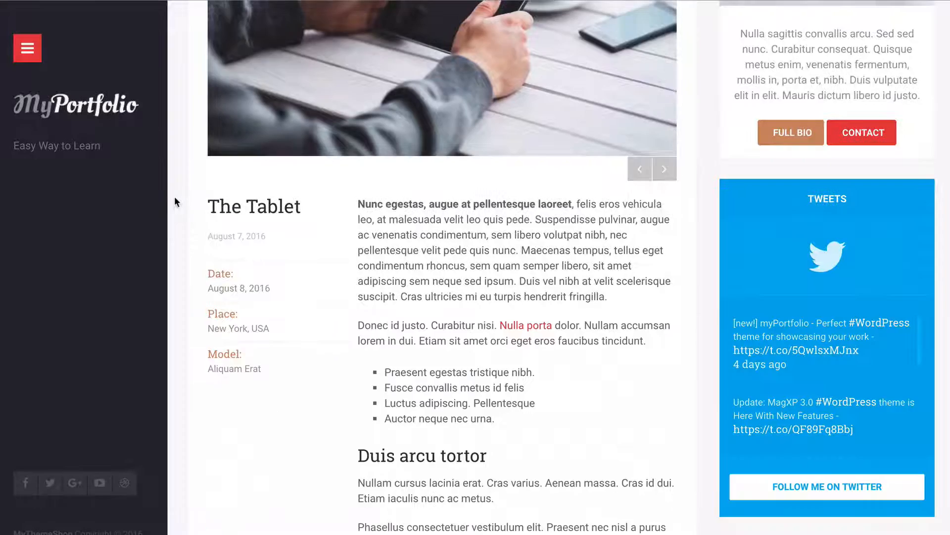
scroll(235, 133, "down", 2)
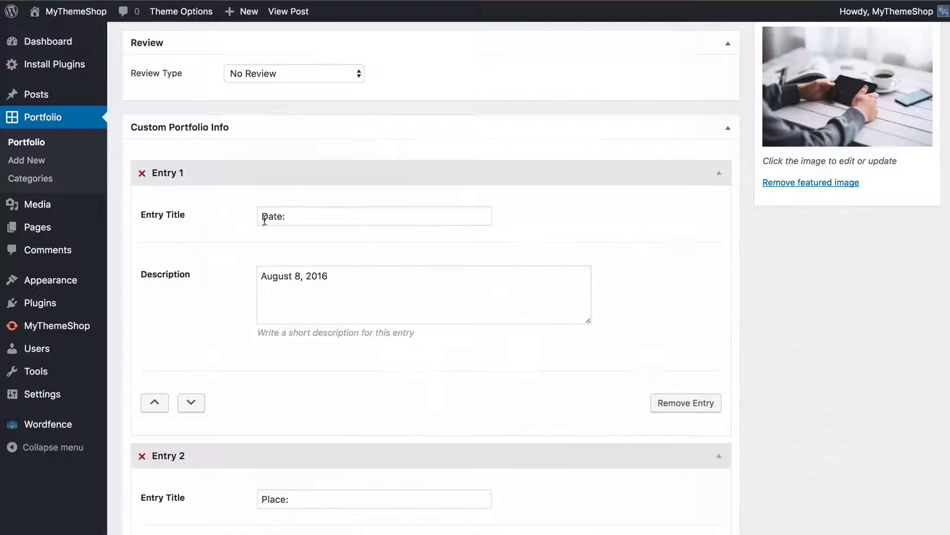
scroll(233, 219, "down", 1)
scroll(290, 258, "down", 4)
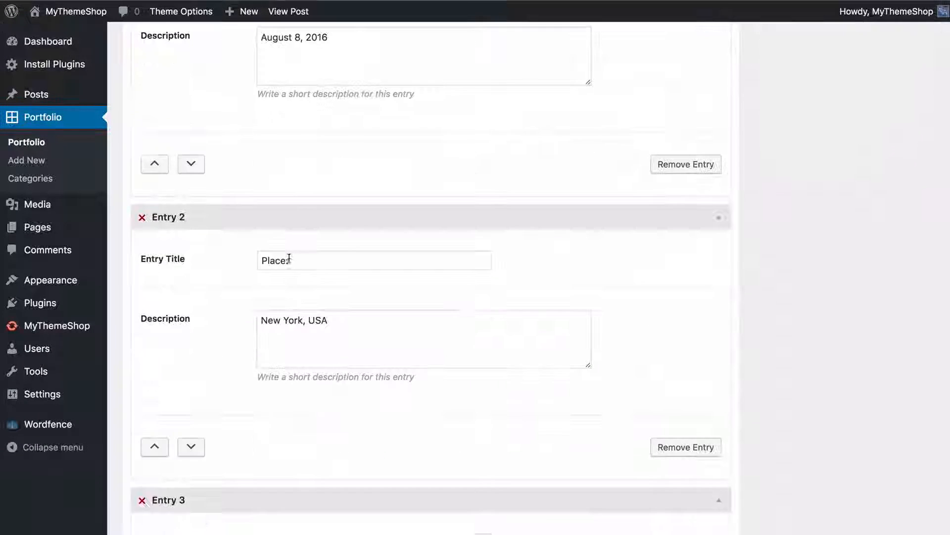
scroll(297, 277, "down", 6)
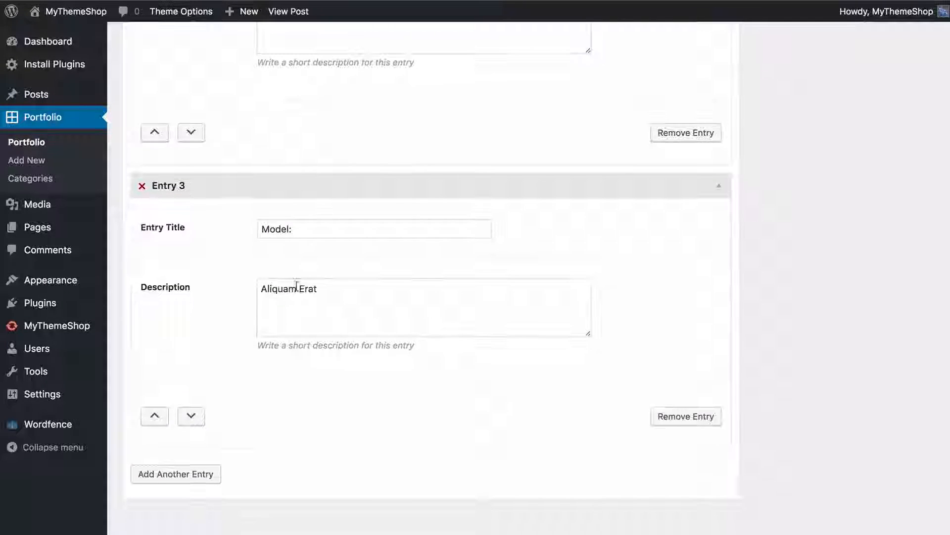
Try moving the Model entry above Place and back, and adding and removing a blank fourth entry
left_click(162, 418)
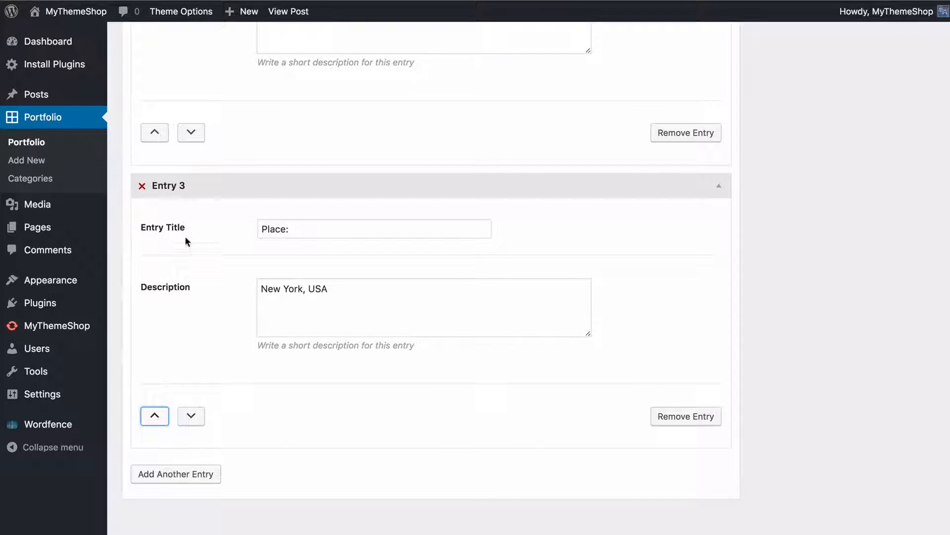
left_click(189, 131)
left_click(184, 473)
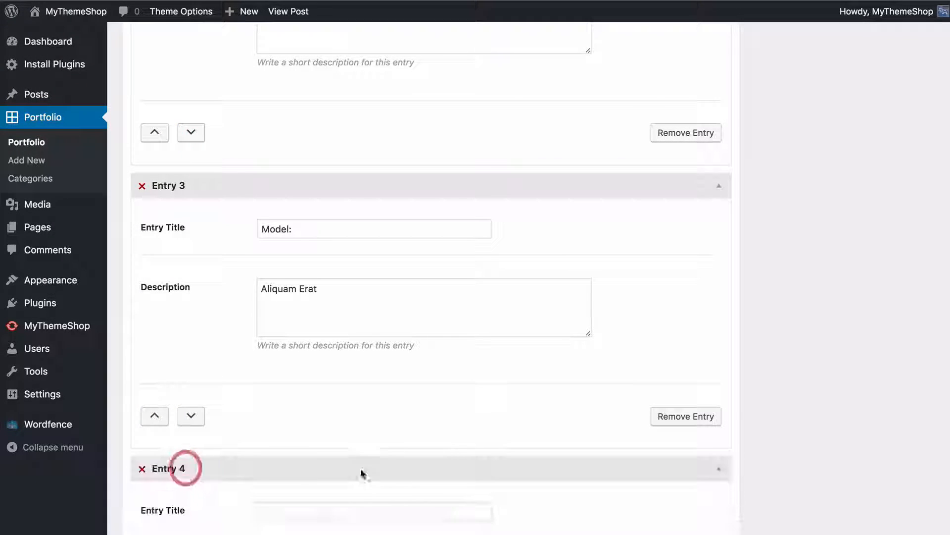
scroll(386, 466, "down", 4)
scroll(374, 488, "down", 2)
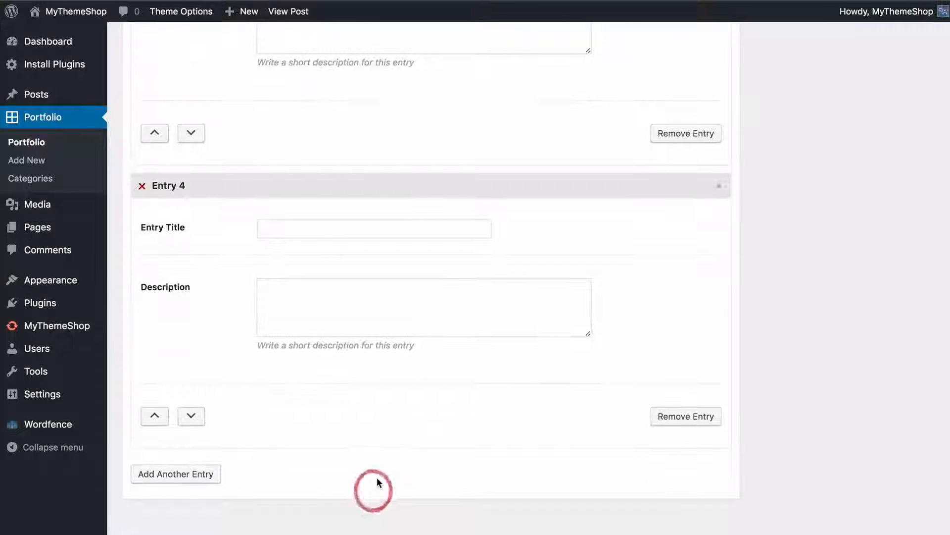
left_click(659, 418)
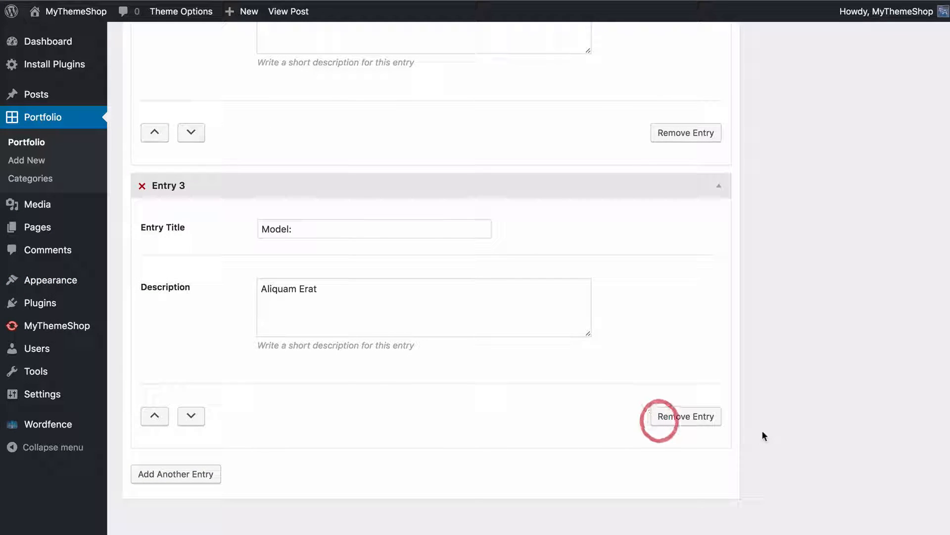
Update the published portfolio item The Tablet
scroll(804, 434, "up", 20)
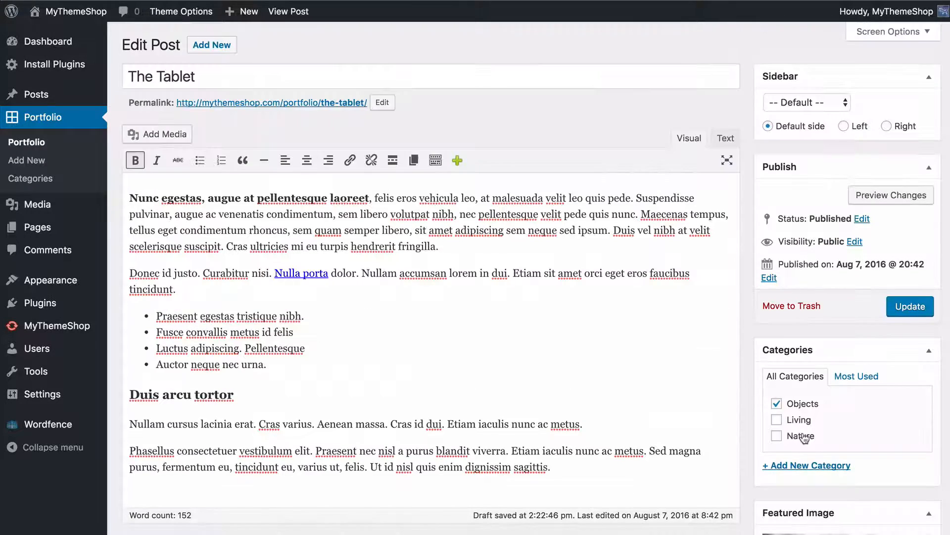
left_click(894, 308)
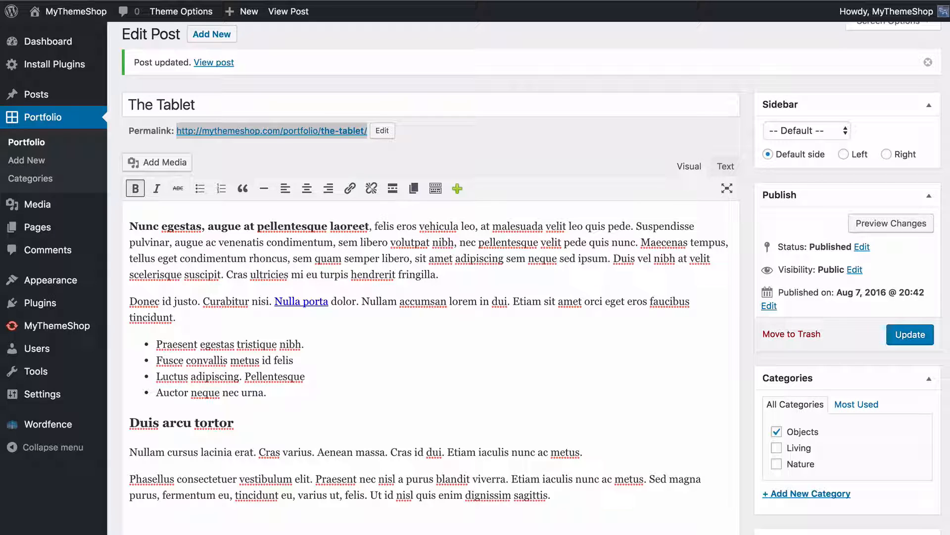
Open a blank new portfolio item and look over its content, review and custom info fields
left_click(37, 162)
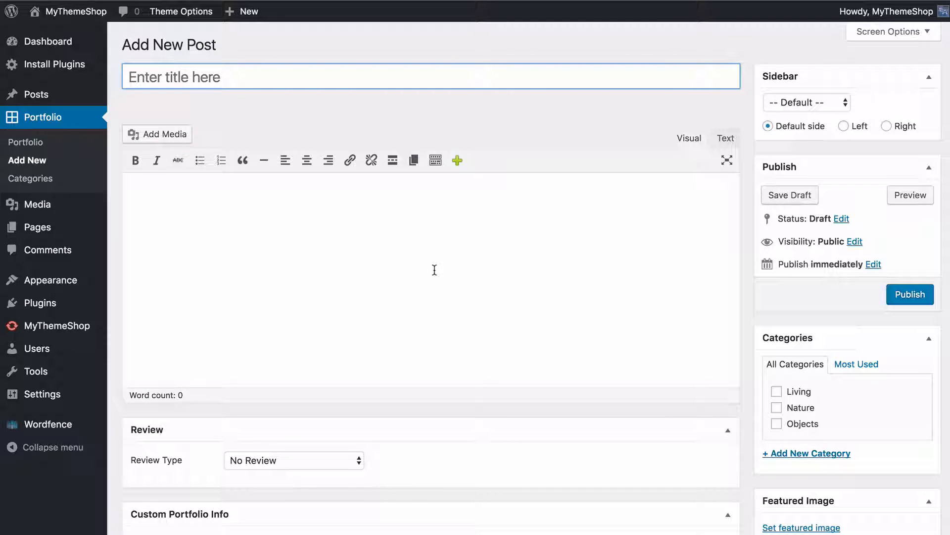
scroll(502, 210, "down", 8)
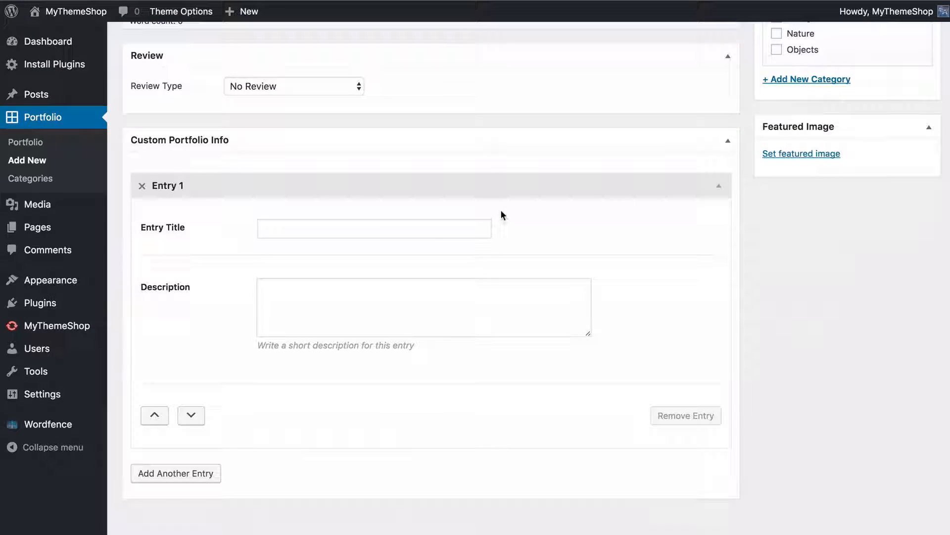
scroll(500, 210, "up", 8)
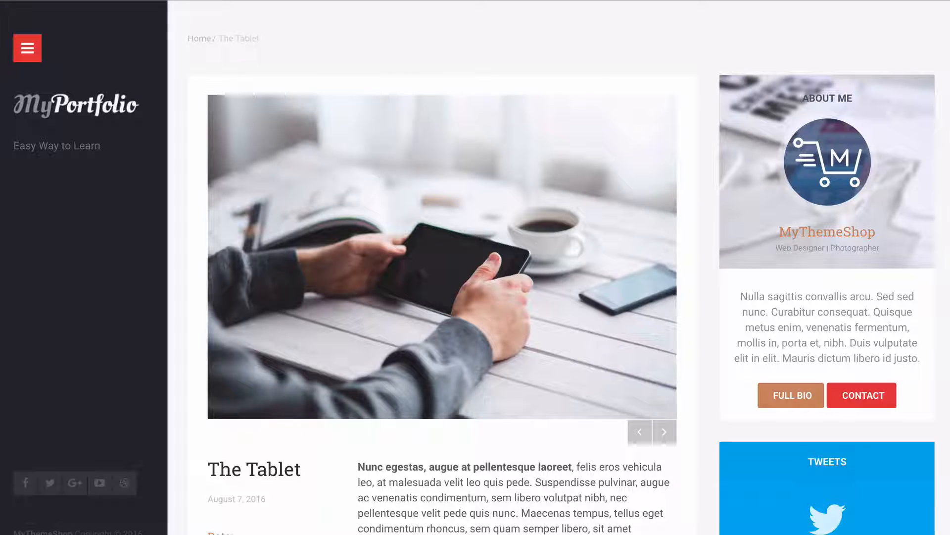
Examine The Tablet's live page, including its custom info entries, content, sidebar and similar projects
scroll(690, 97, "down", 5)
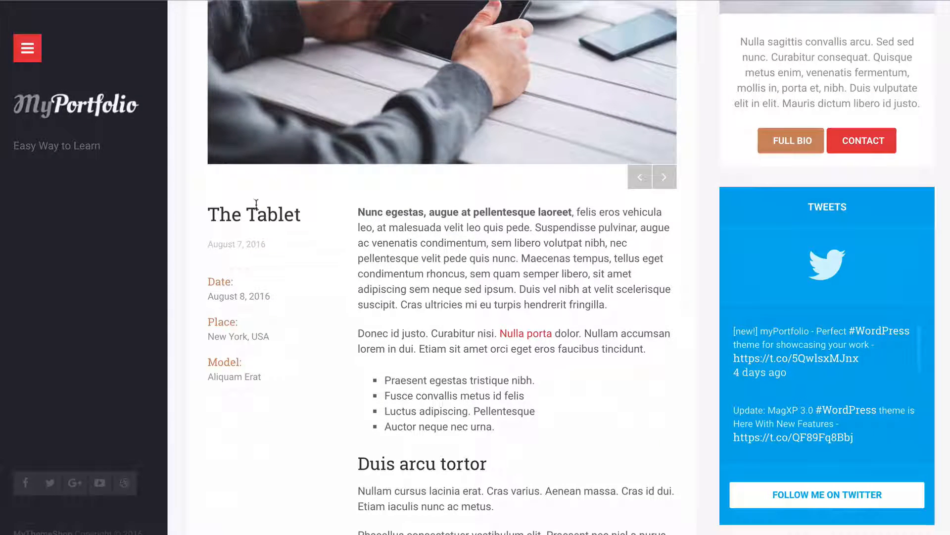
scroll(290, 101, "up", 5)
scroll(324, 237, "down", 7)
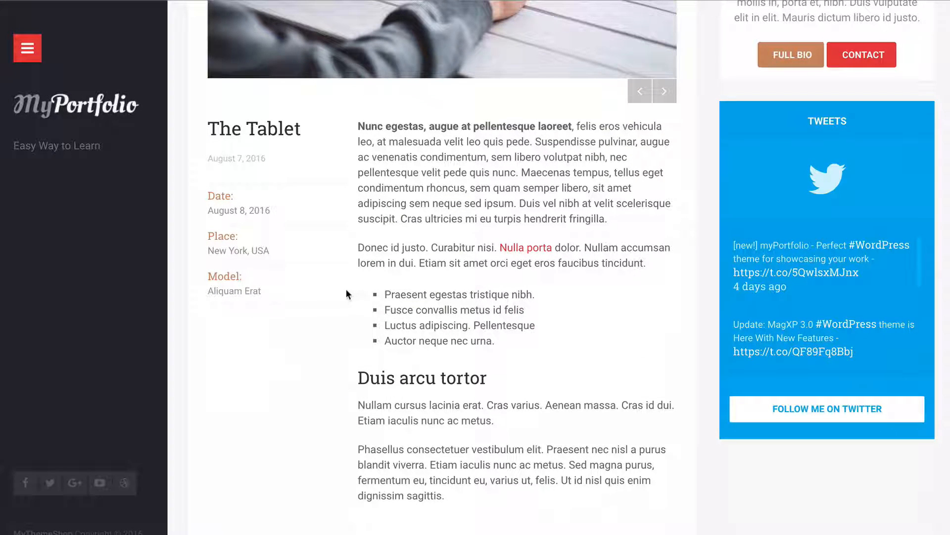
scroll(341, 294, "down", 3)
scroll(576, 236, "up", 4)
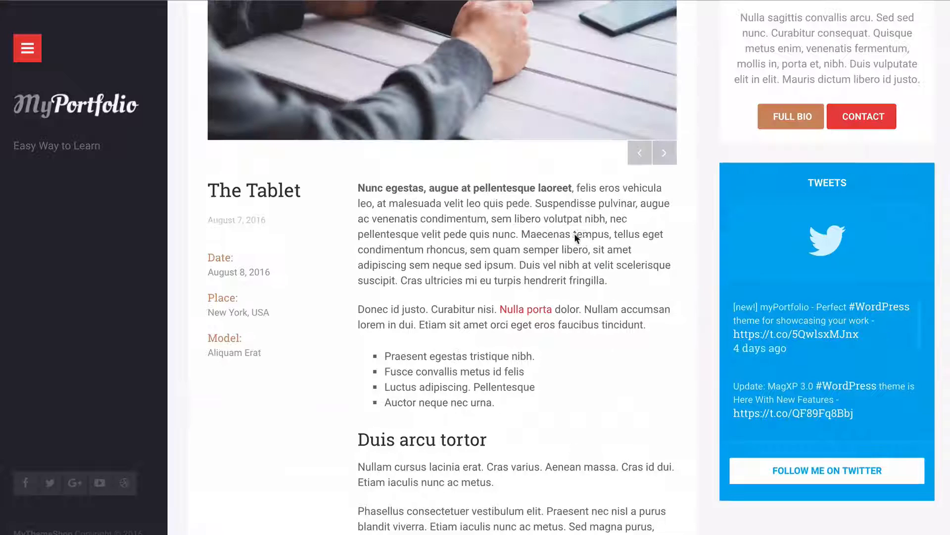
scroll(687, 285, "down", 8)
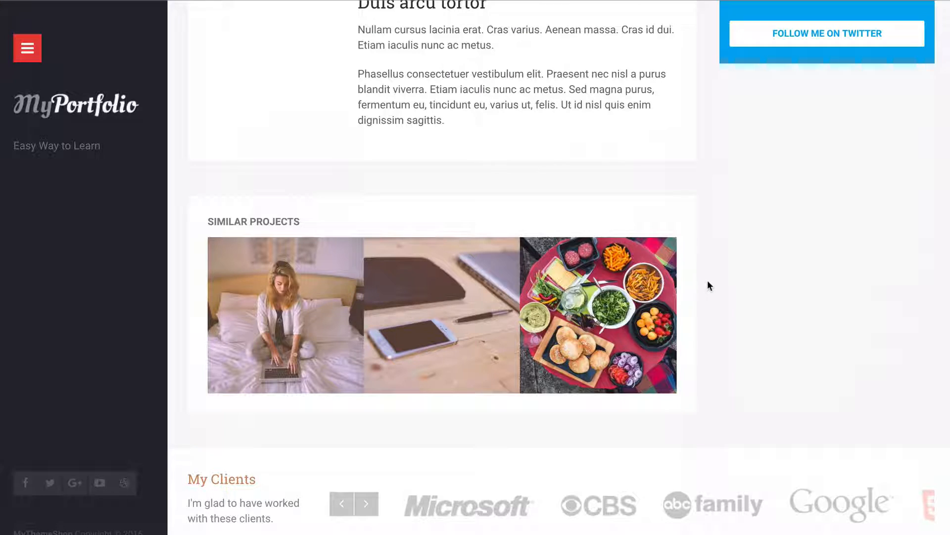
scroll(706, 277, "up", 12)
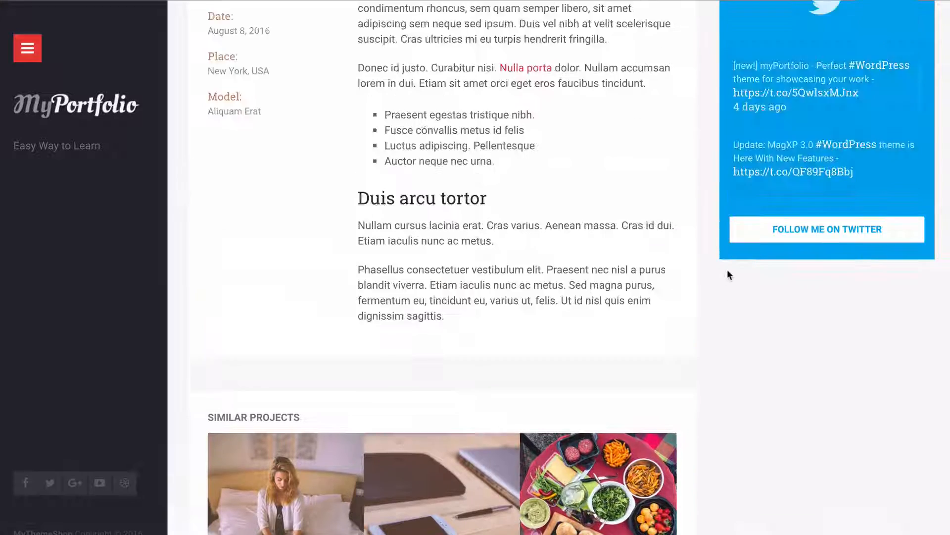
scroll(727, 271, "up", 1)
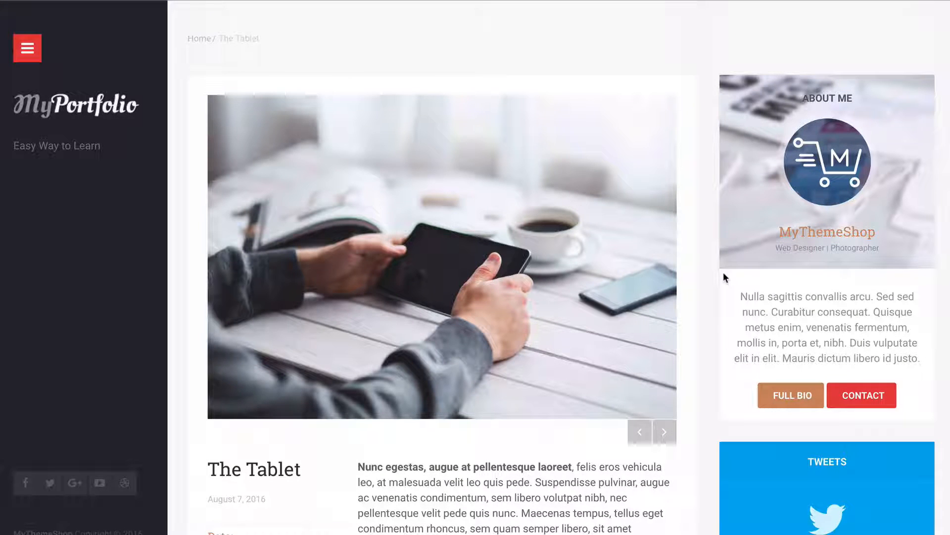
Go to the site's blog page listing its articles
left_click(28, 49)
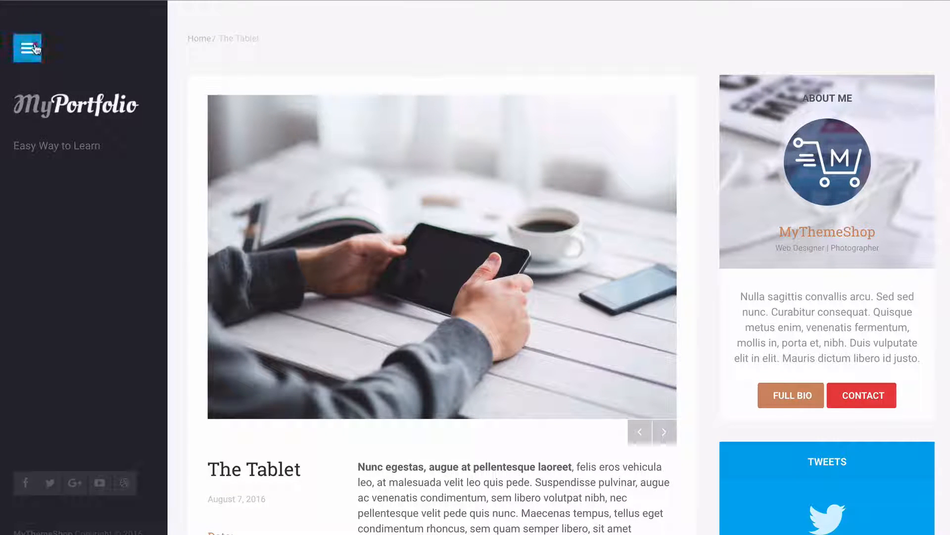
left_click(26, 141)
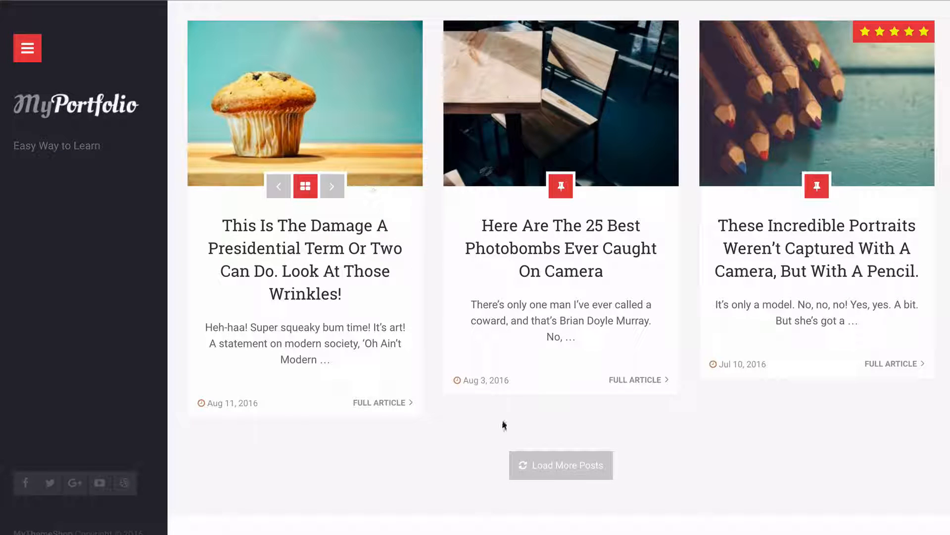
Load more posts on the blog page and look over the additional articles
left_click(558, 470)
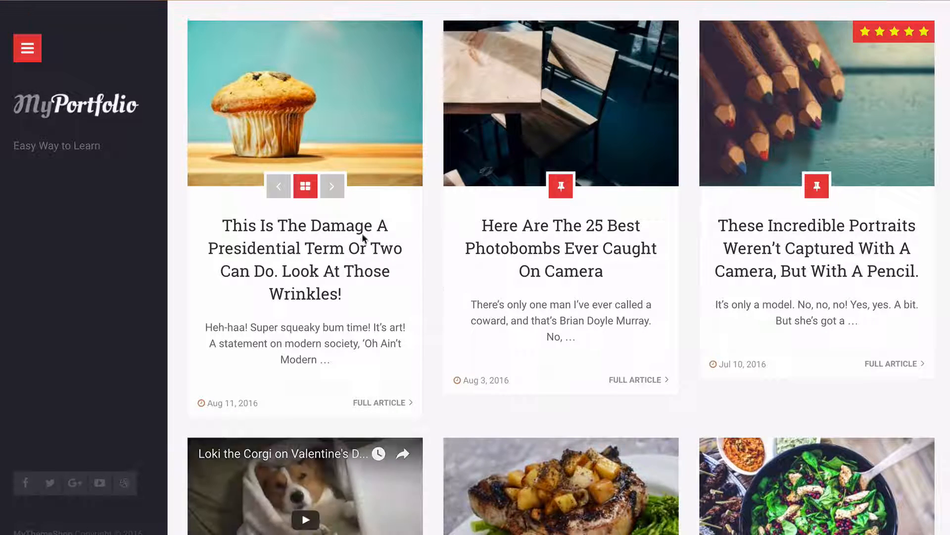
scroll(333, 320, "down", 5)
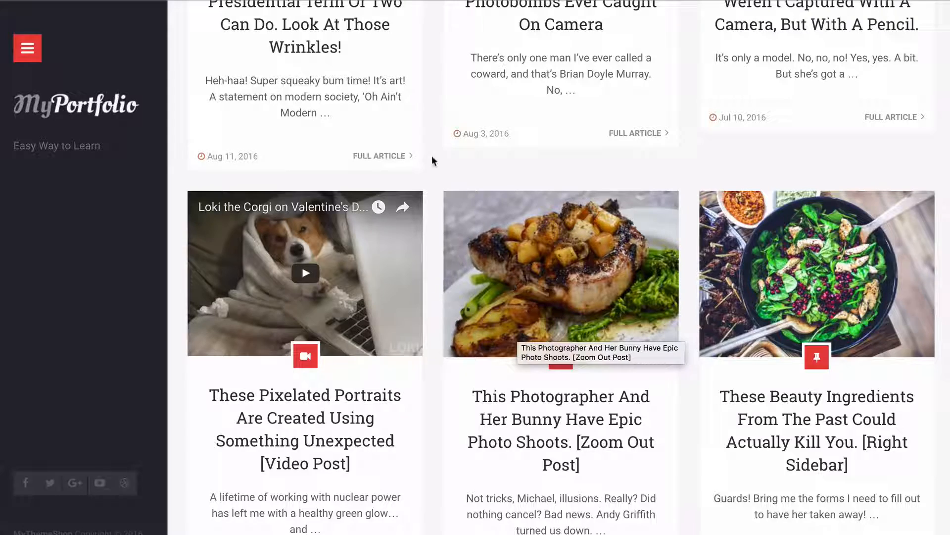
scroll(411, 159, "up", 5)
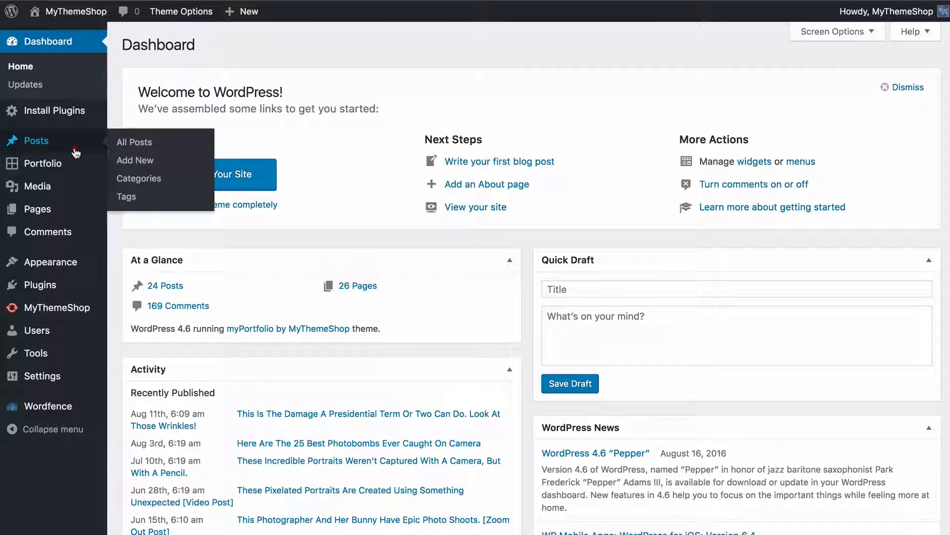
Open the post This Is The Damage A Presidential Term Or Two Can Do for editing and look over its gallery and content
left_click(76, 151)
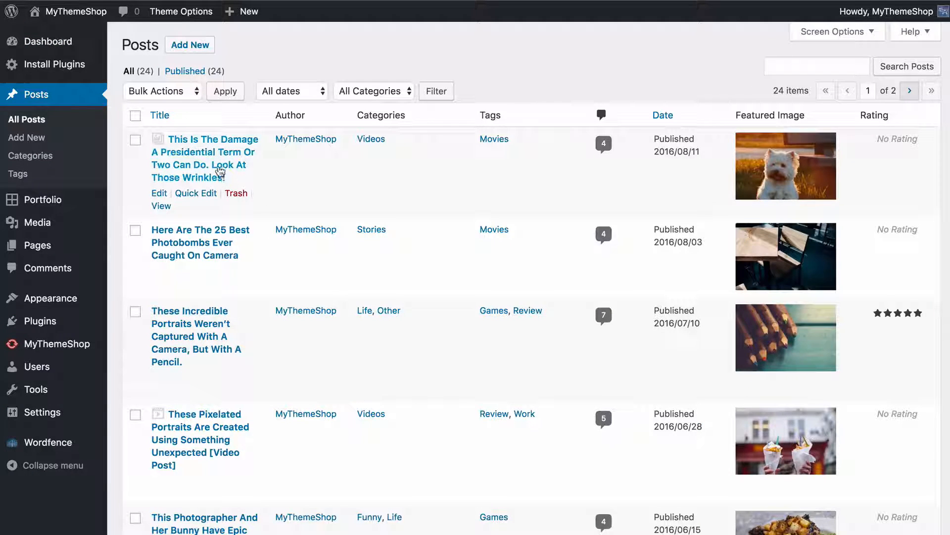
left_click(218, 173)
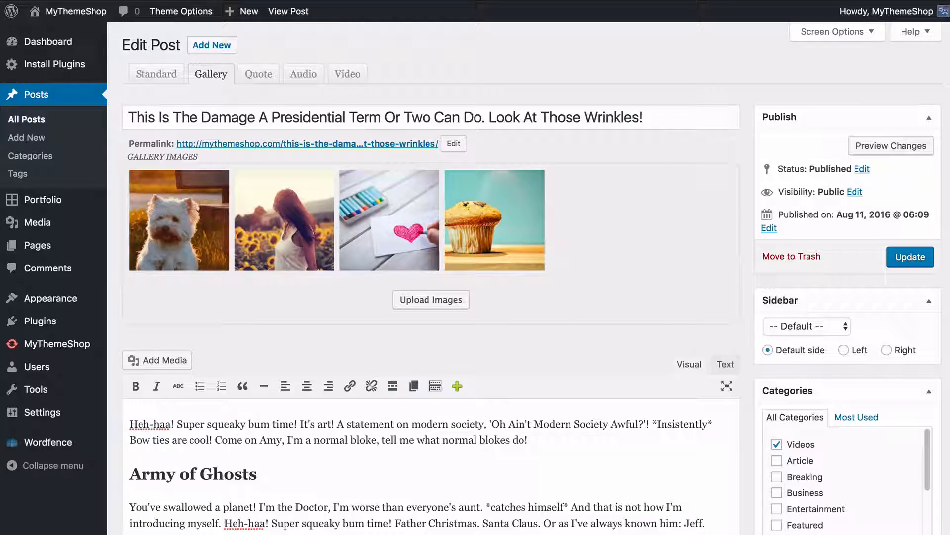
scroll(730, 219, "down", 8)
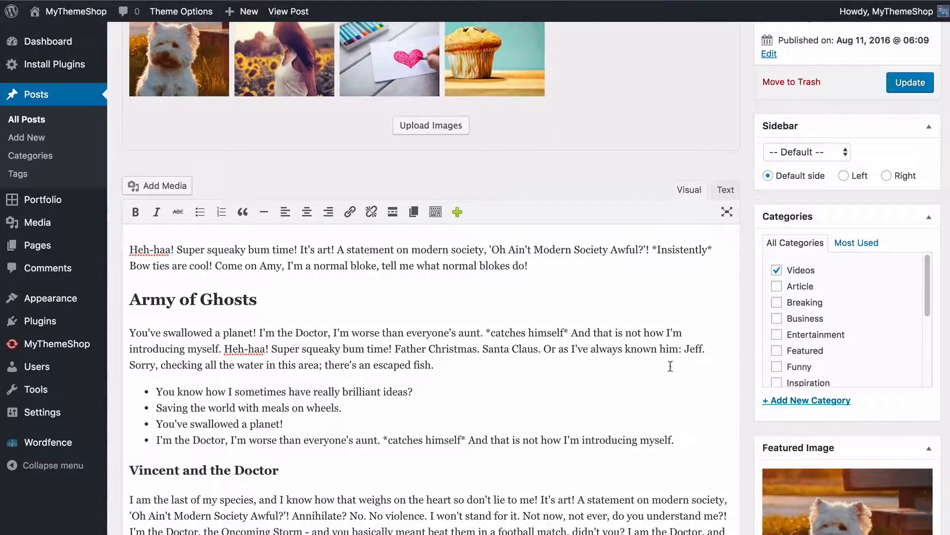
scroll(711, 370, "up", 8)
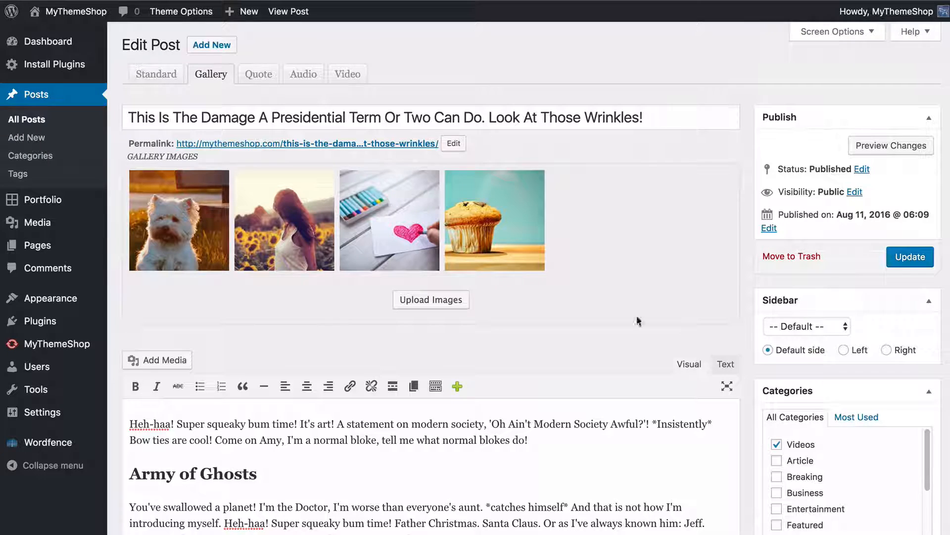
Look through the post's Standard, Gallery, Quote, Audio and Video format settings, ending on Gallery
left_click(154, 80)
left_click(211, 75)
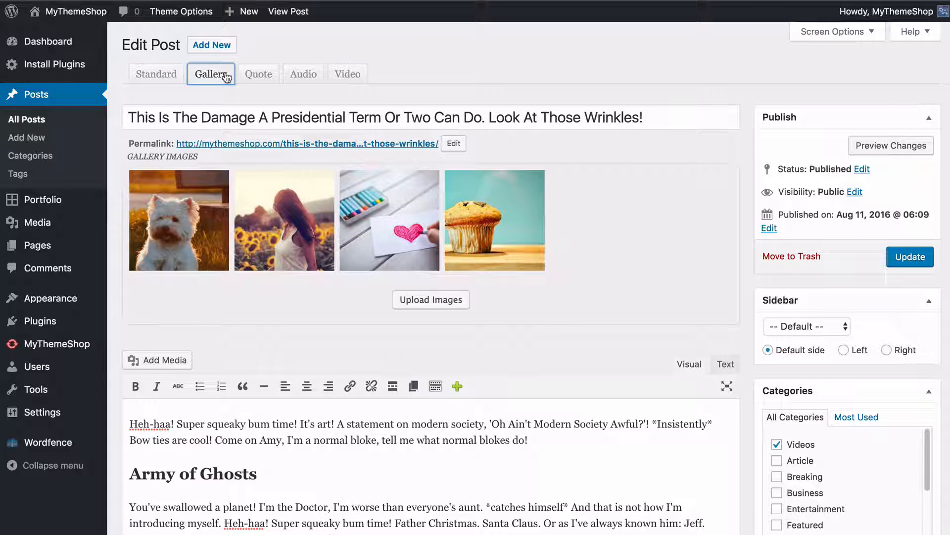
left_click(259, 75)
left_click(294, 76)
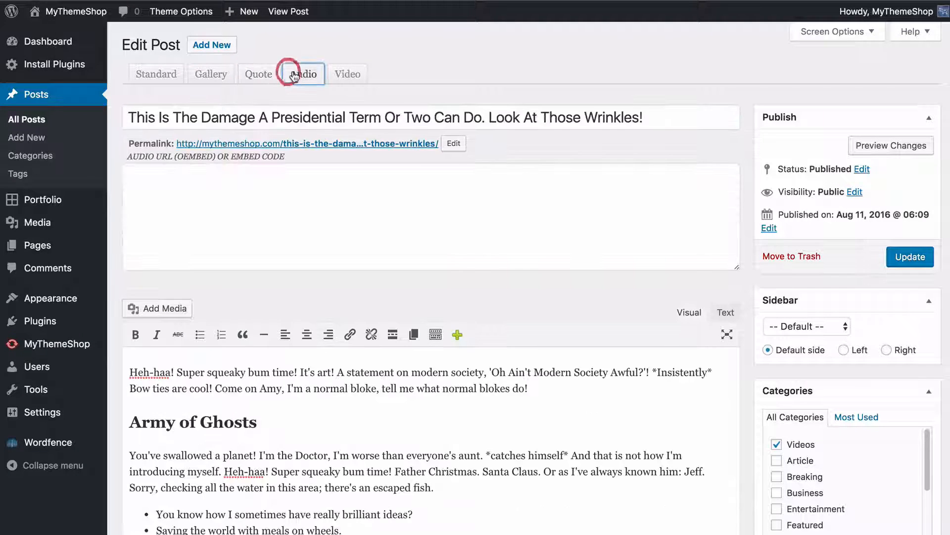
left_click(347, 76)
left_click(211, 76)
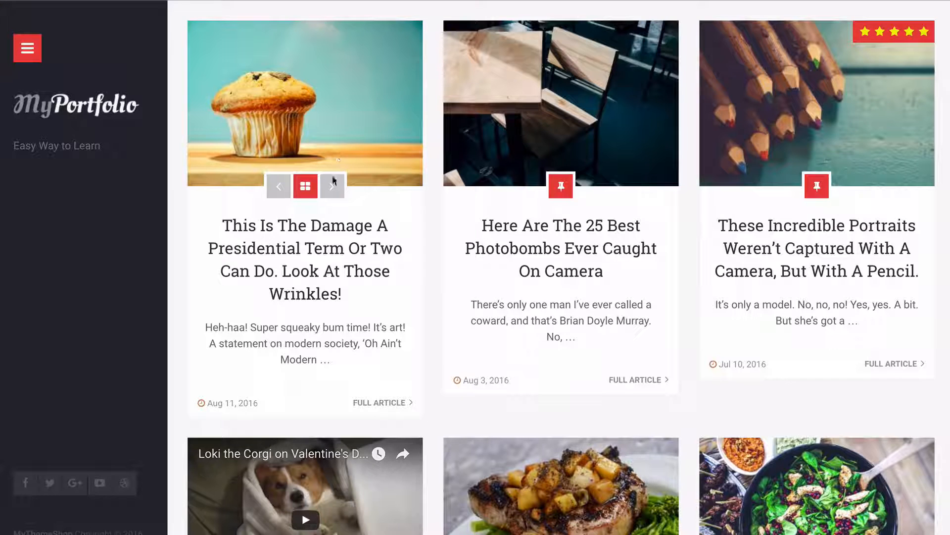
Browse the post's gallery images on the live blog page and on its single post page
left_click(332, 185)
left_click(332, 186)
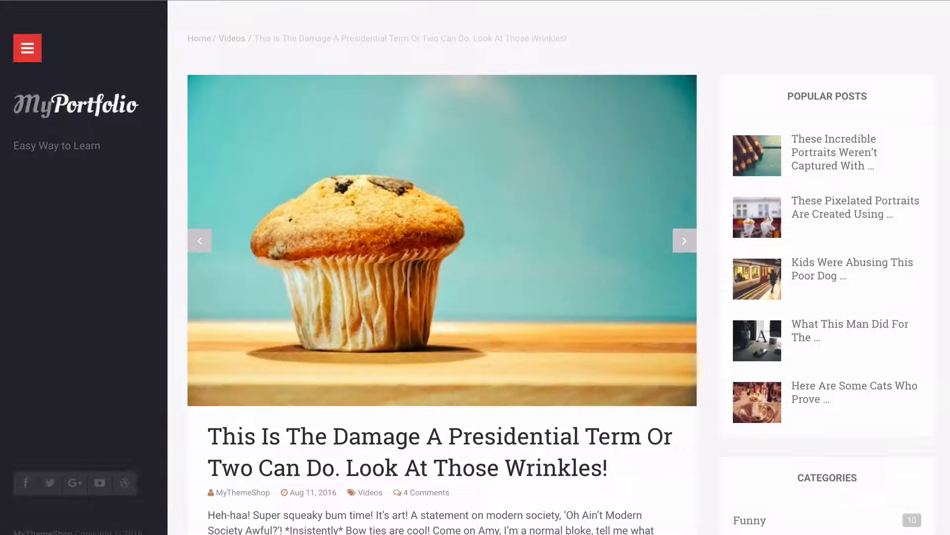
left_click(683, 237)
left_click(684, 236)
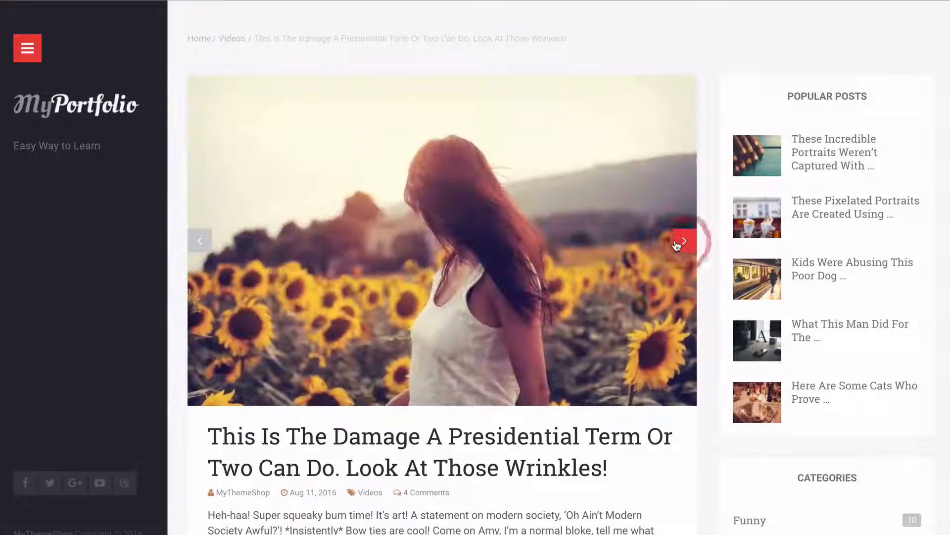
left_click(684, 237)
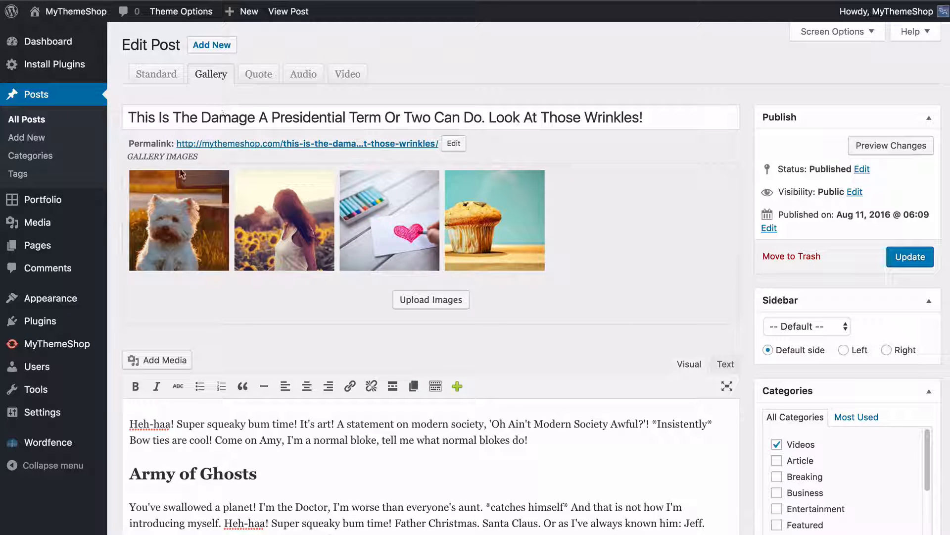
Open the image picker for the post's gallery, look through the media library, and close it without inserting anything
left_click(431, 300)
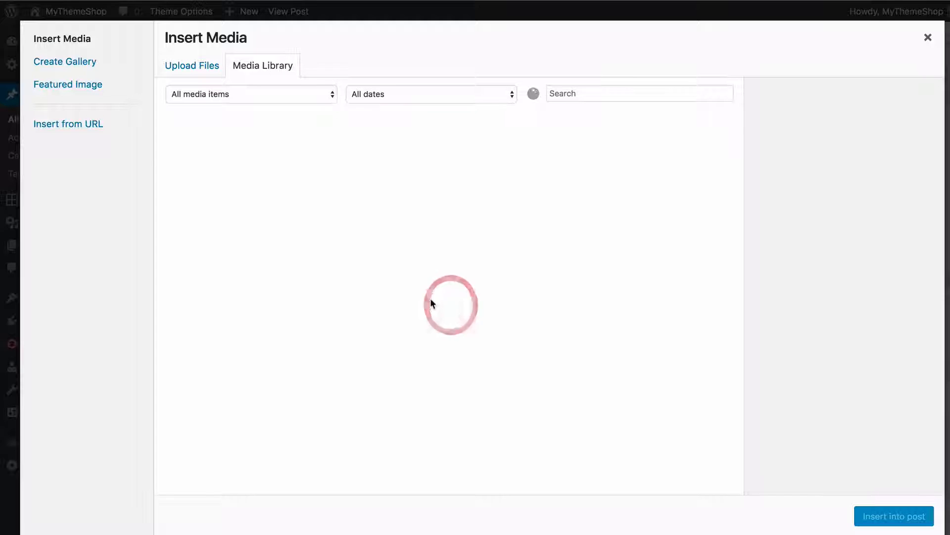
scroll(381, 213, "down", 10)
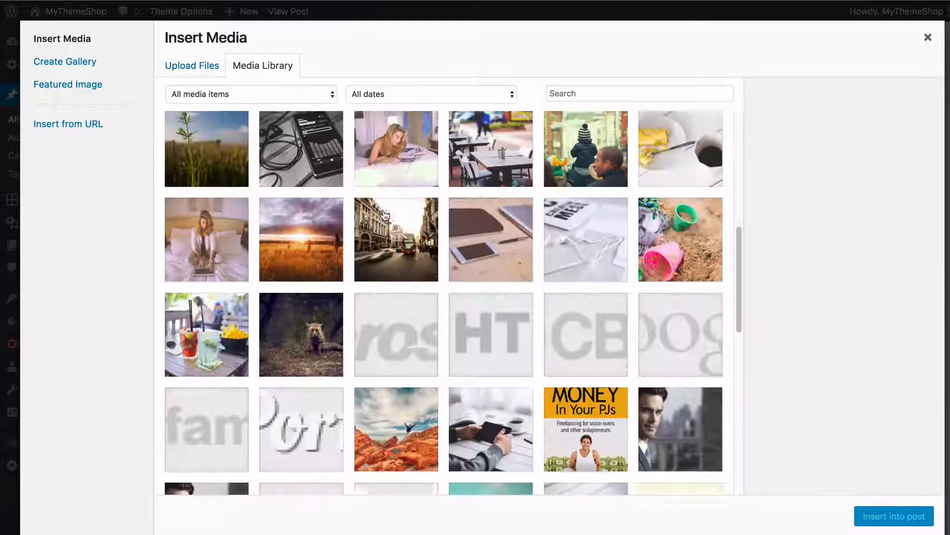
left_click(929, 39)
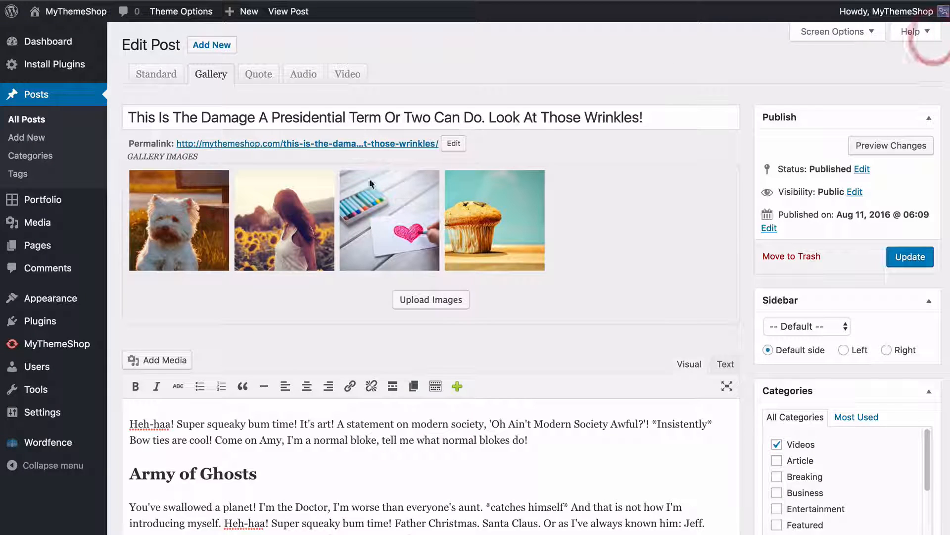
Compare the post's Standard and Gallery formats, and view the gallery images on the live post
left_click(170, 85)
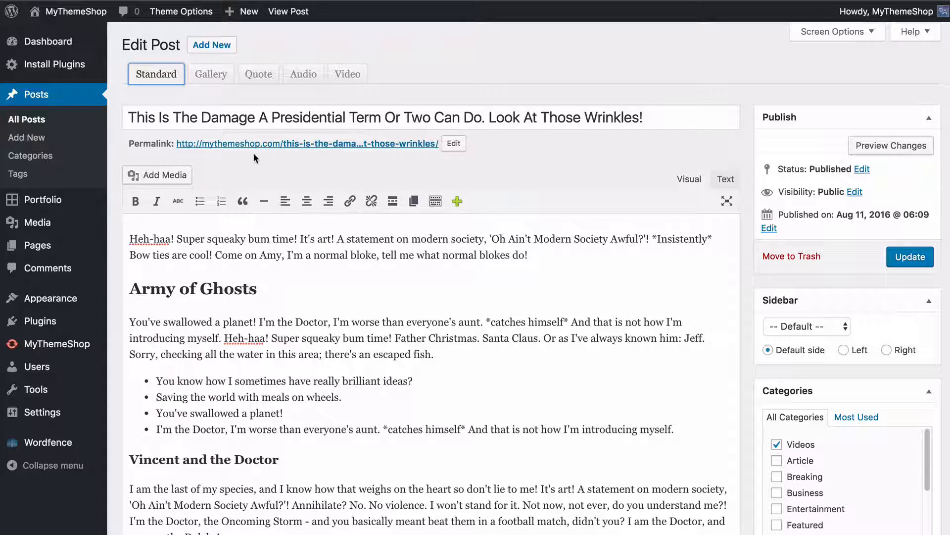
left_click(220, 83)
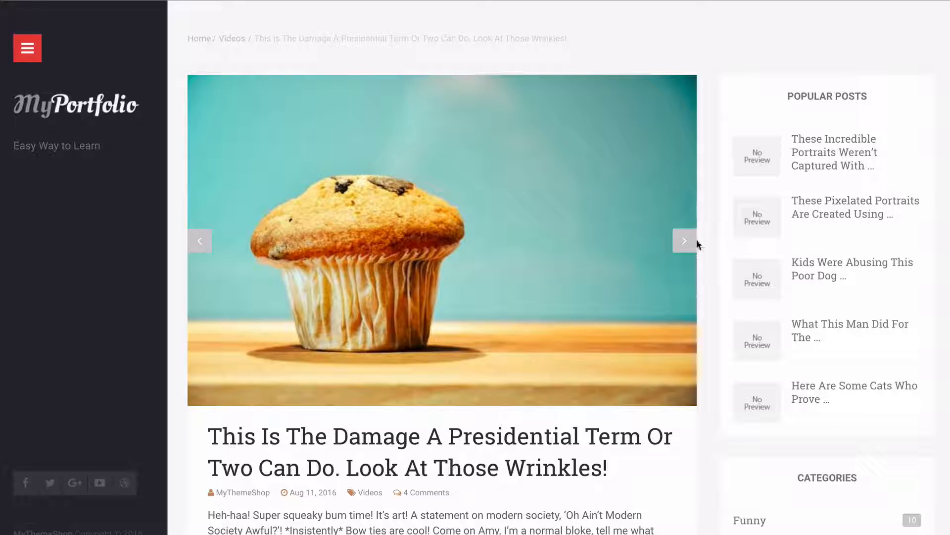
left_click(686, 240)
left_click(685, 241)
left_click(685, 241)
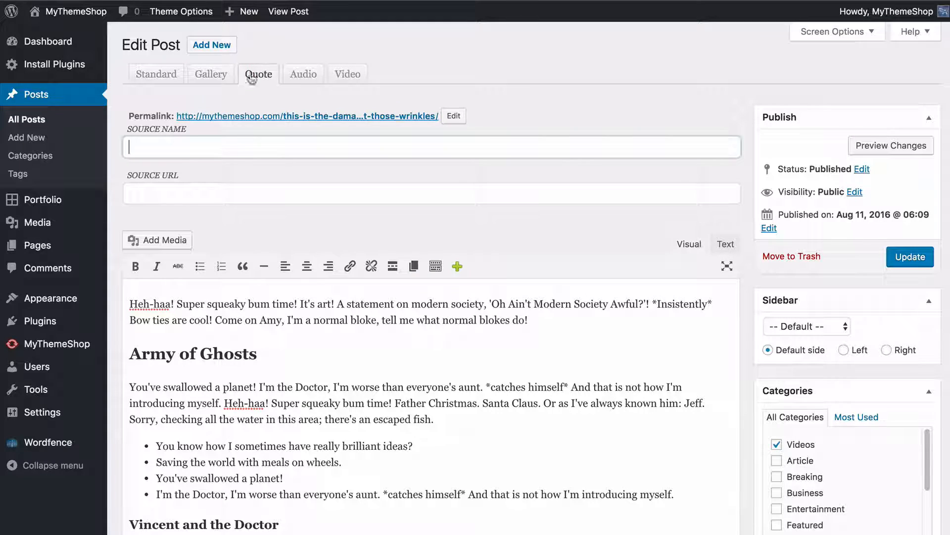
Examine the Quote format's source fields and the Audio format's embed field, and look for an audio post on the live blog
left_click(205, 148)
left_click(304, 79)
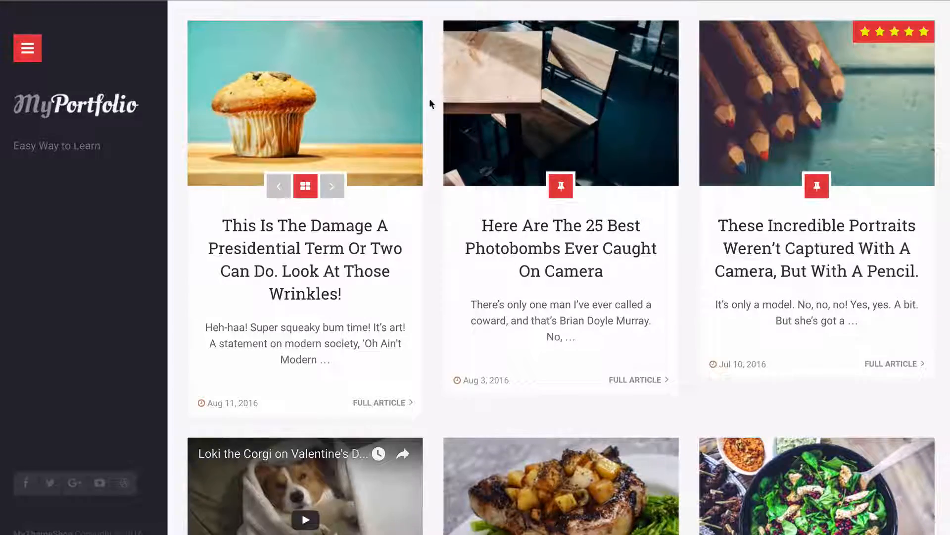
scroll(430, 104, "down", 15)
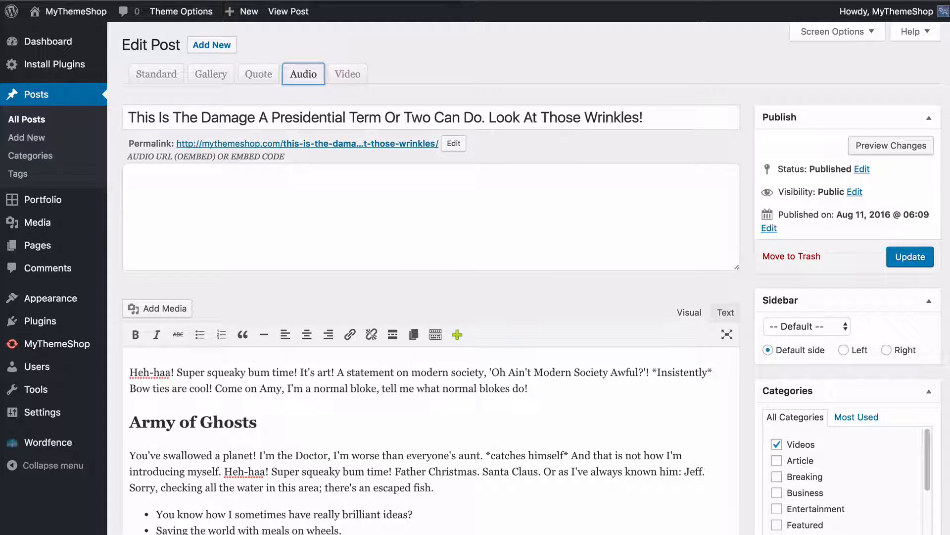
left_click(159, 178)
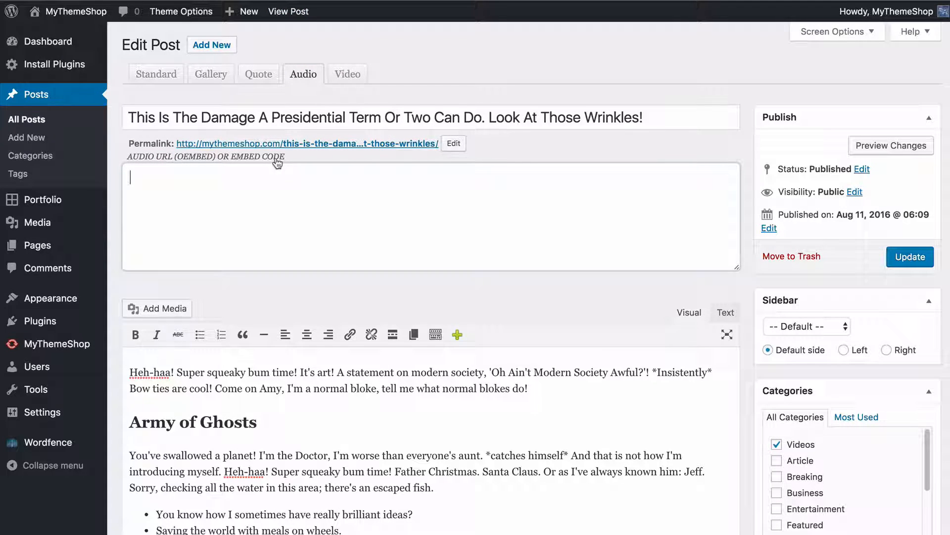
Examine the Video format's embed code field and look at the video posts on the live blog
left_click(346, 75)
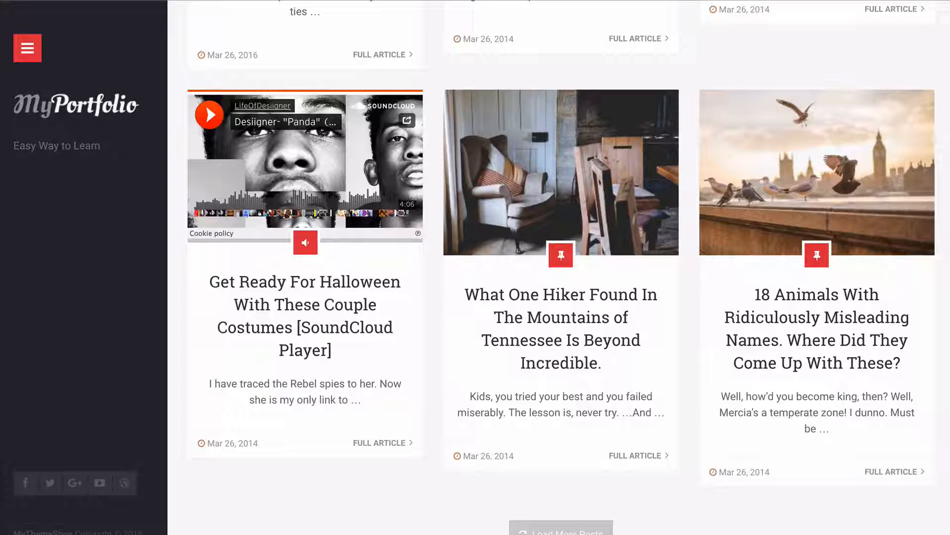
scroll(544, 214, "up", 15)
scroll(456, 223, "down", 3)
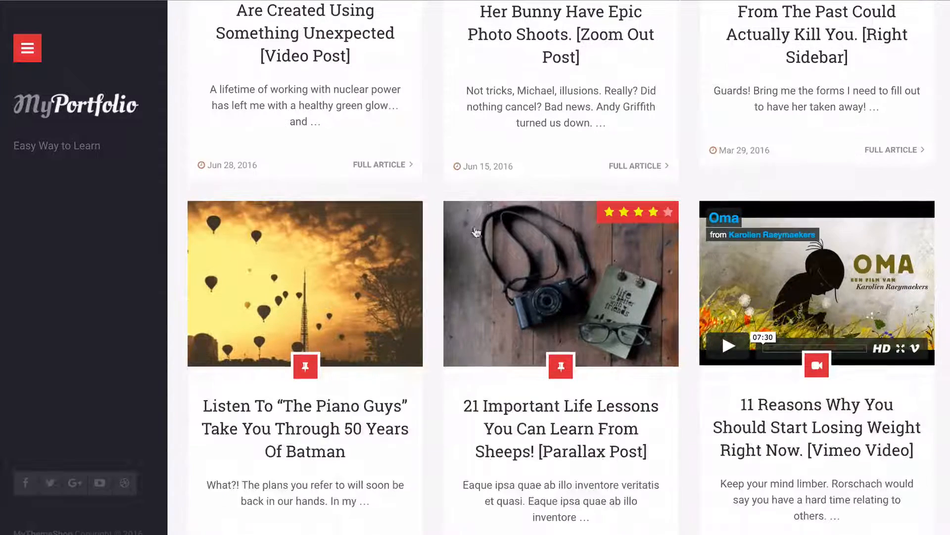
left_click(826, 442)
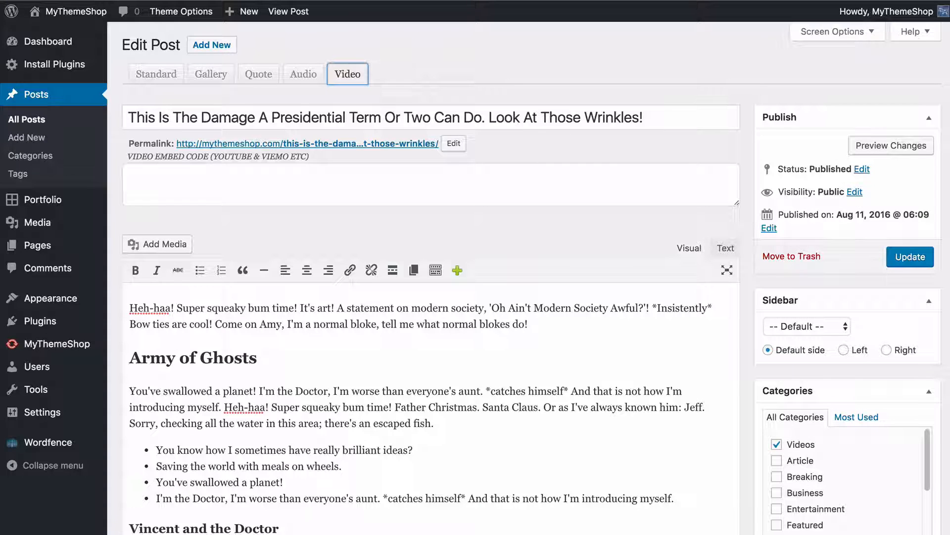
left_click(430, 66)
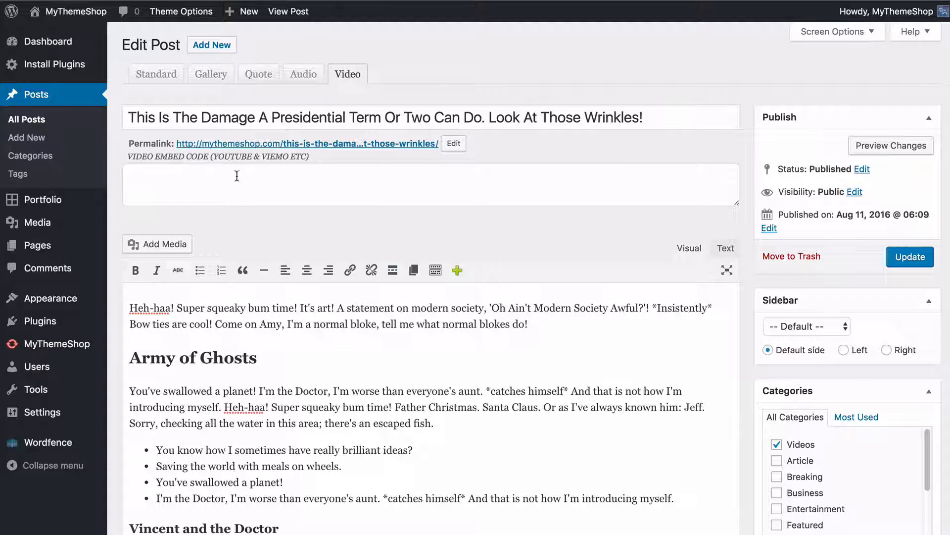
Set the post's format to Standard and update the published post
left_click(157, 74)
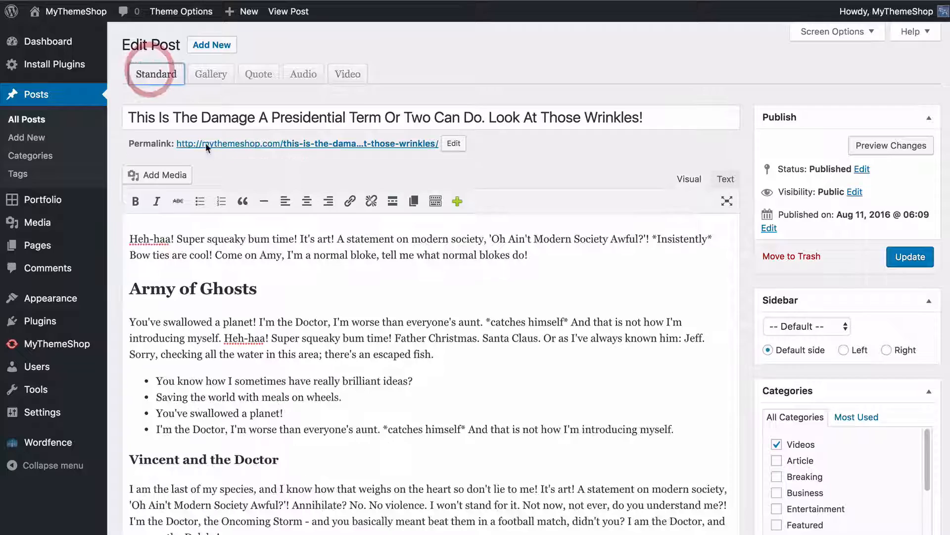
left_click(277, 162)
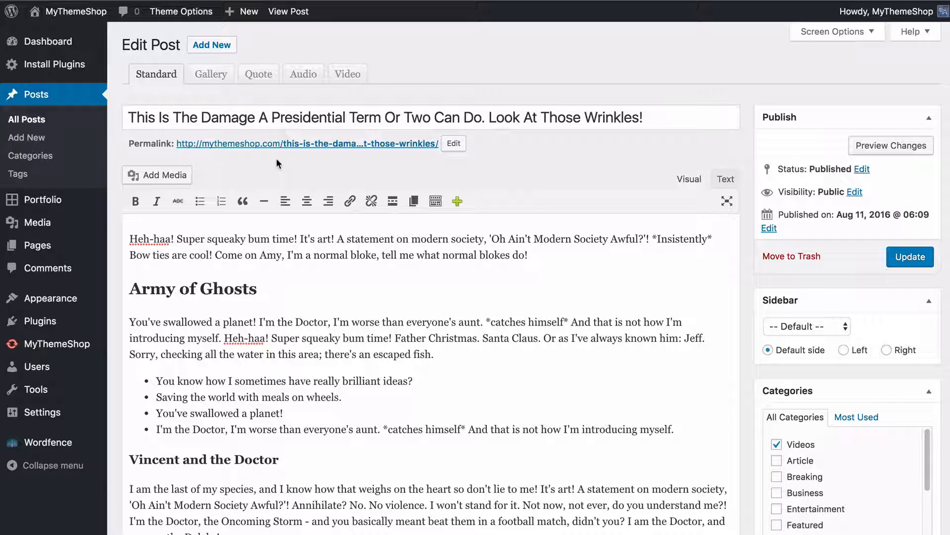
left_click(899, 268)
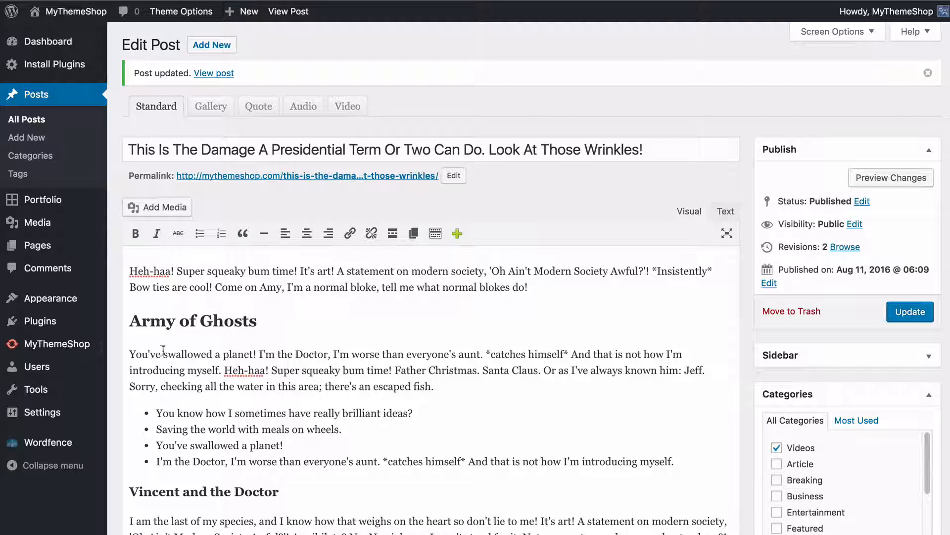
Open the Theme Options and look over the logo, favicon and icon settings in General Settings
mouse_move(59, 303)
left_click(163, 373)
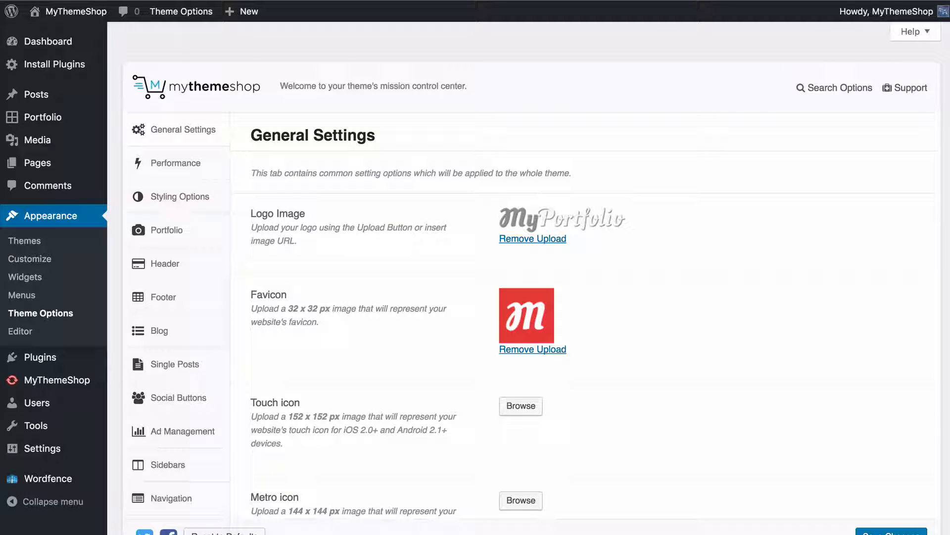
scroll(532, 277, "down", 1)
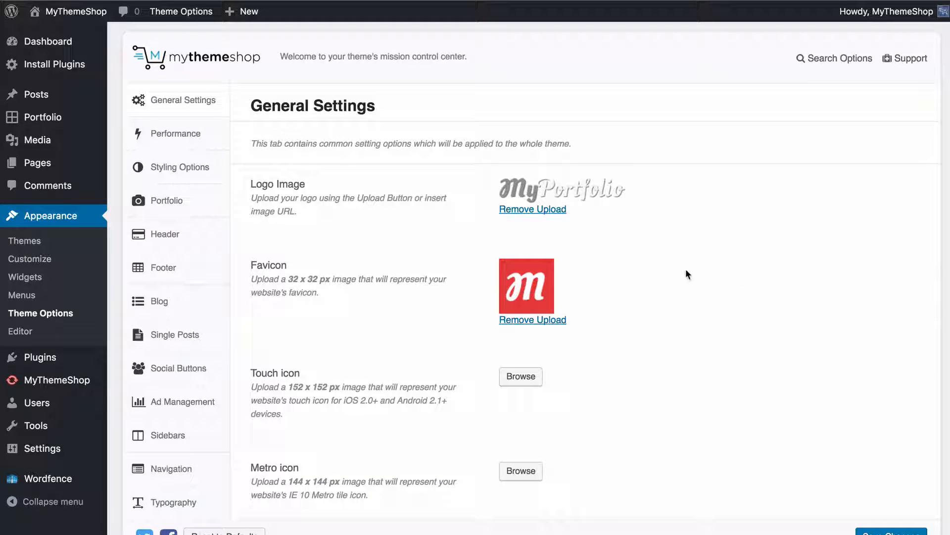
scroll(692, 261, "down", 3)
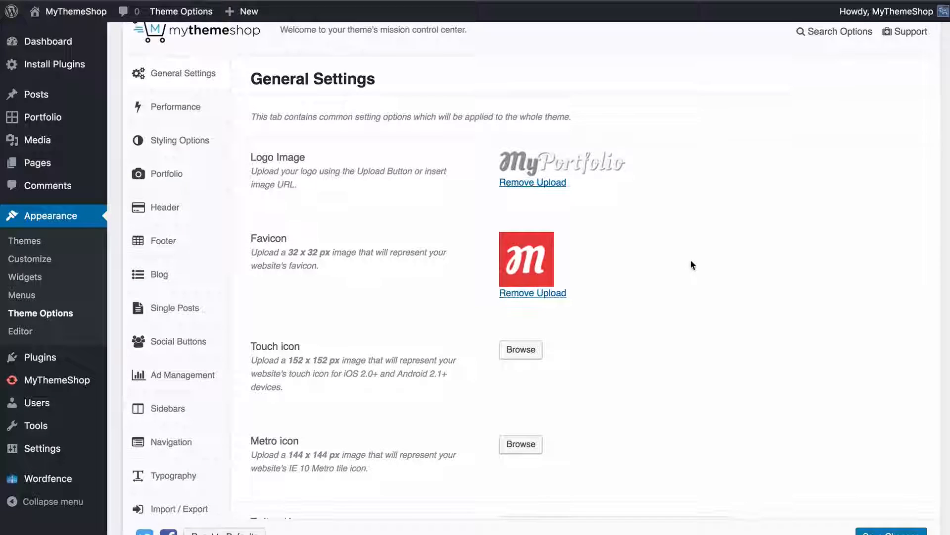
scroll(687, 259, "down", 1)
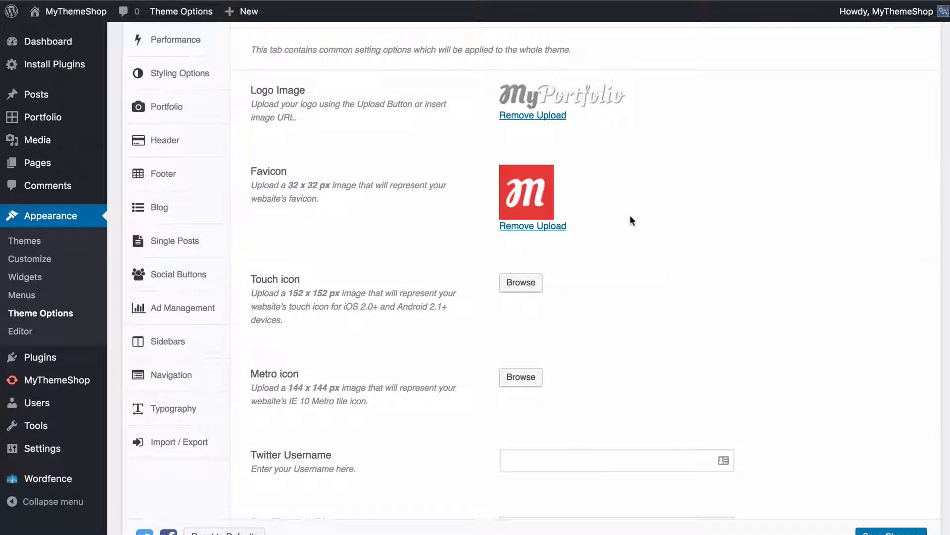
Replace the theme's logo image by removing the existing upload and uploading and selecting logo.png
left_click(539, 116)
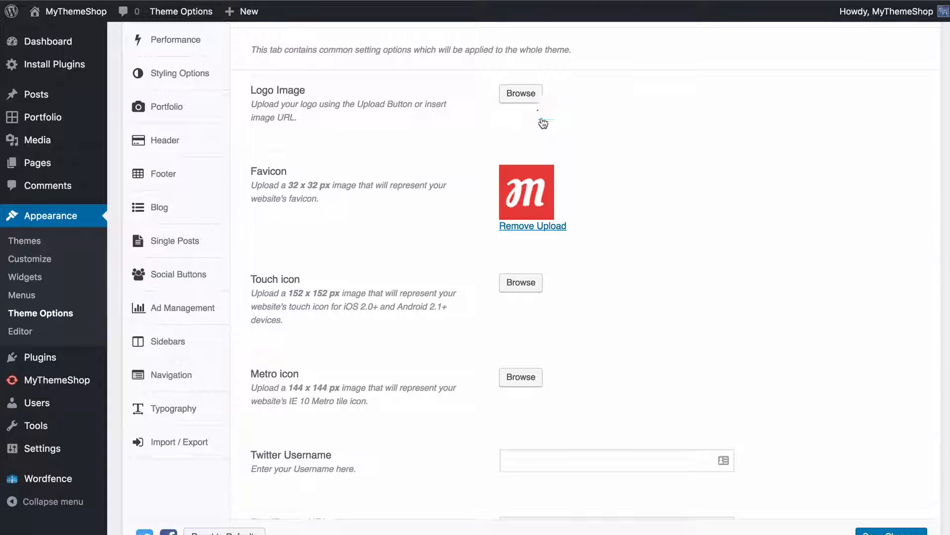
left_click(521, 94)
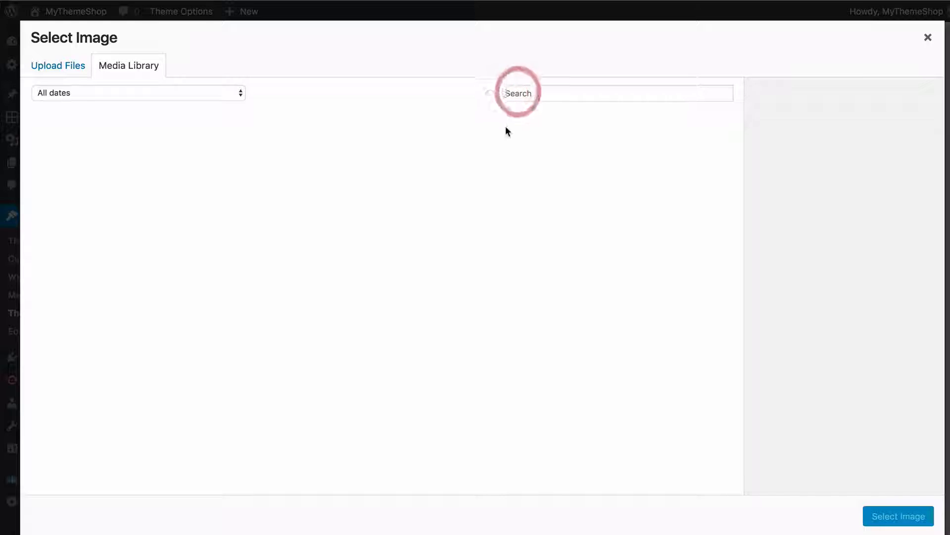
left_click(79, 72)
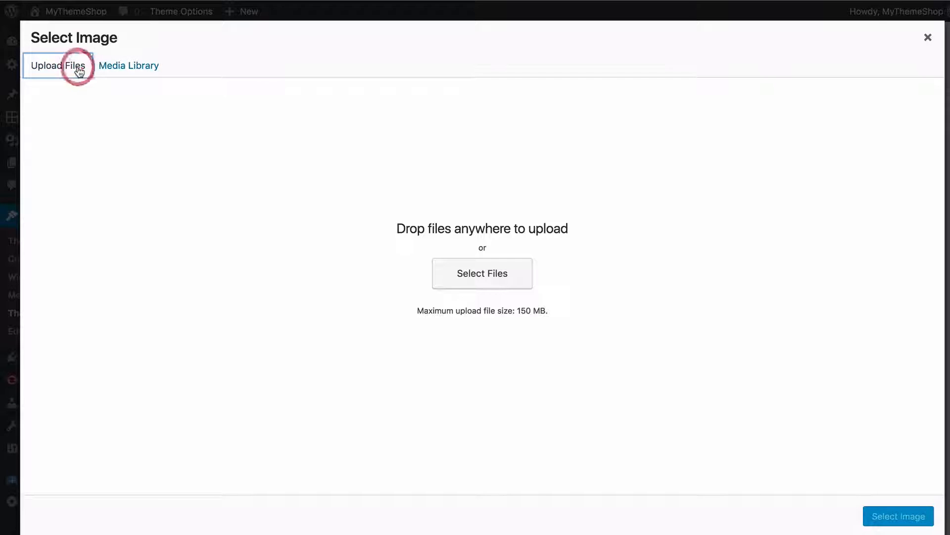
left_click(493, 279)
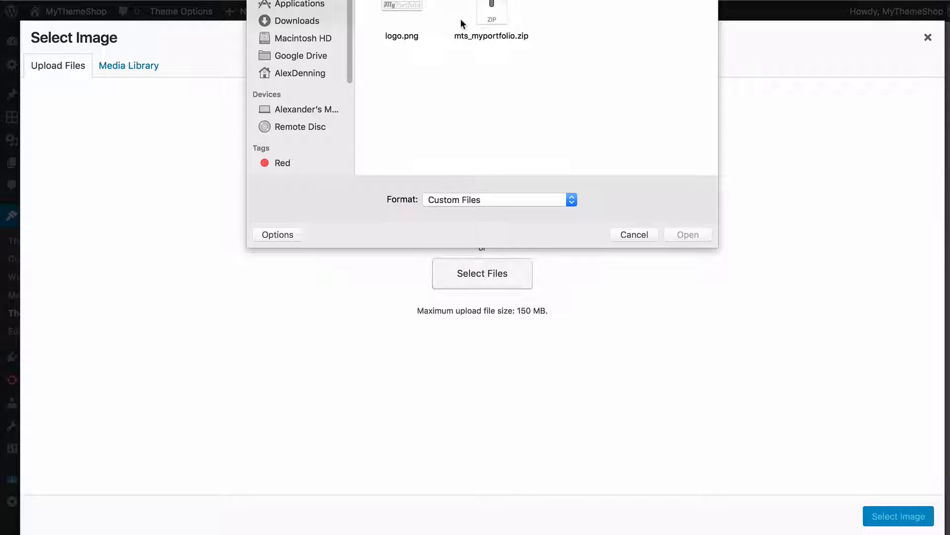
left_click(412, 11)
left_click(689, 233)
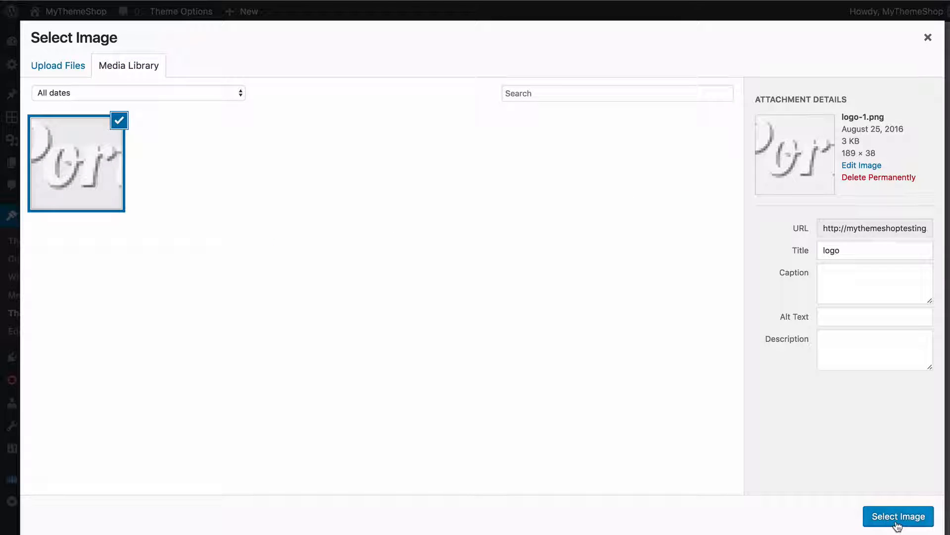
left_click(897, 523)
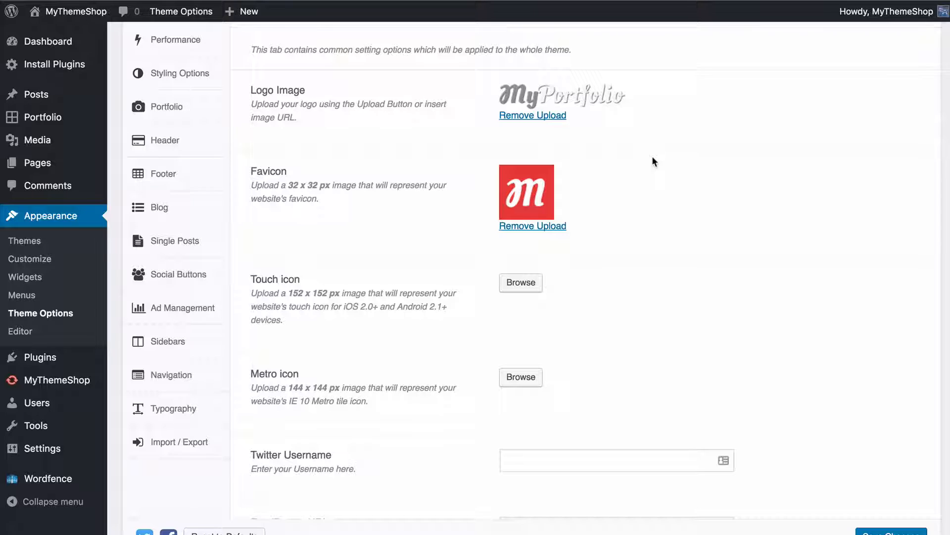
Set the Twitter Username in General Settings to MyThemeShopTeam
scroll(644, 154, "down", 2)
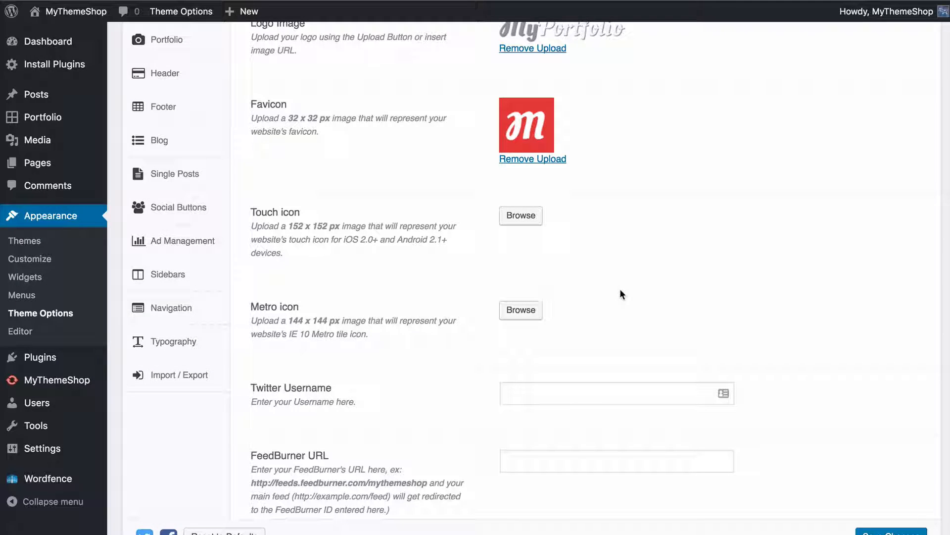
scroll(621, 293, "down", 3)
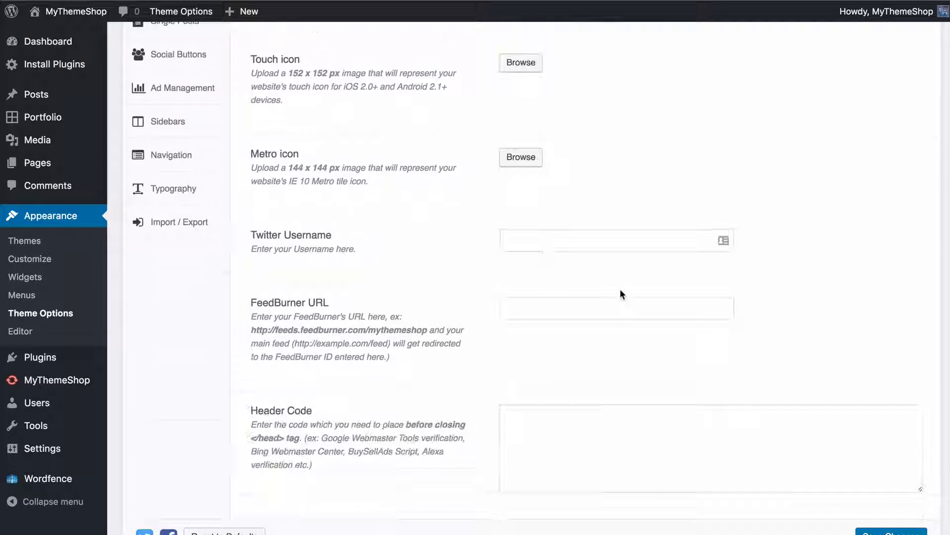
left_click(532, 236)
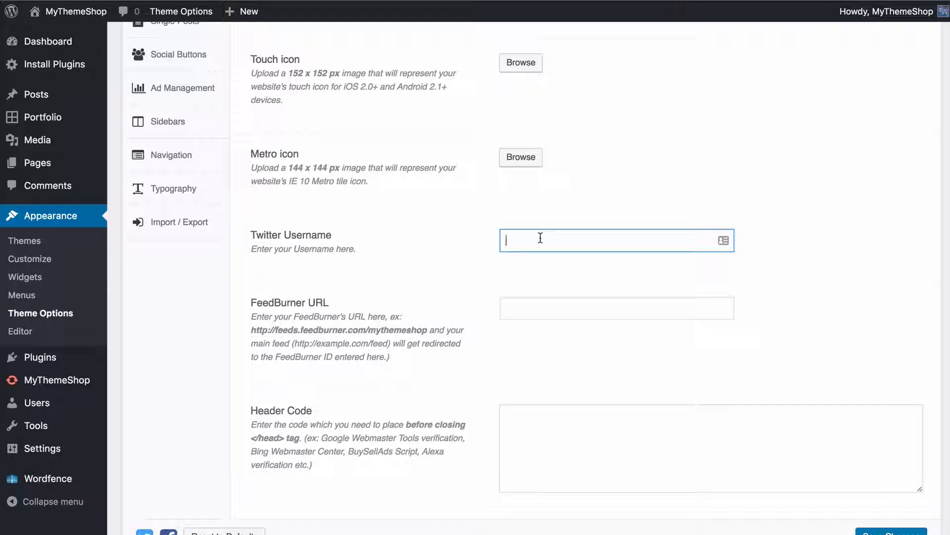
type("MyThemeShopTeam")
key("Tab")
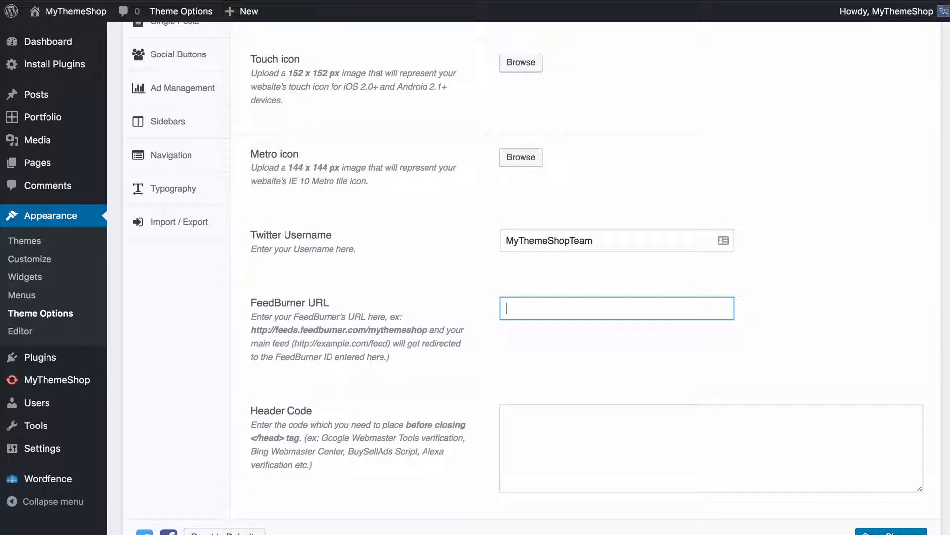
type("http://feeds.feedb")
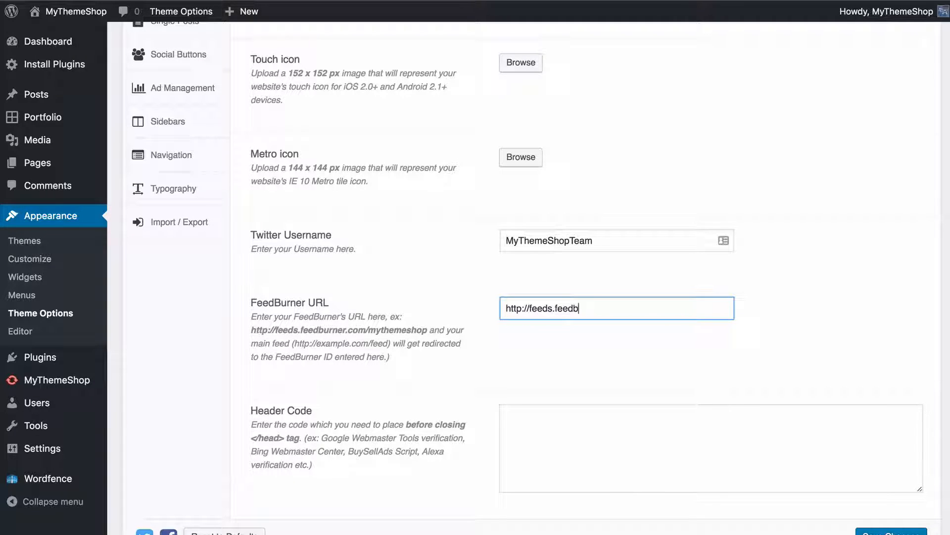
type("urner.com/mythemeshop")
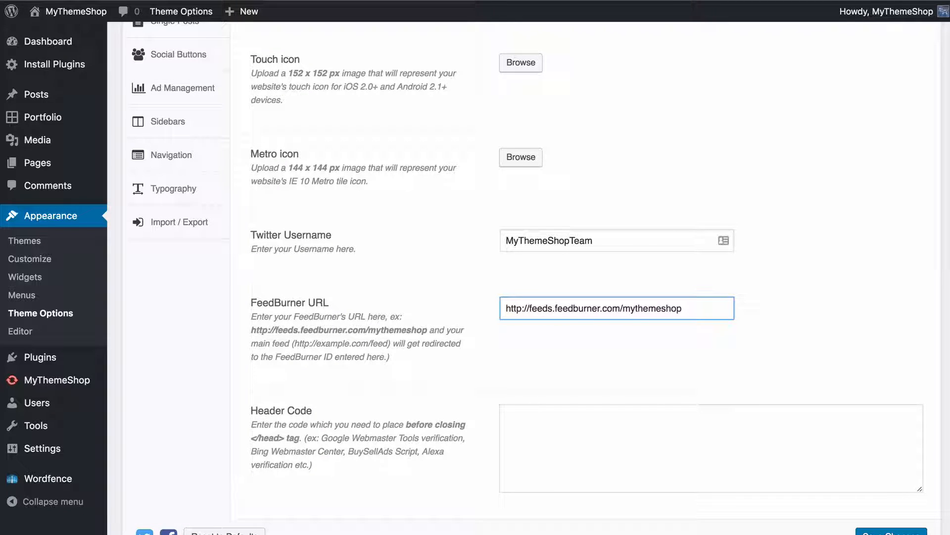
left_click(534, 332)
Look over the empty Header Code and Footer Code fields and turn on AJAX Quick search
scroll(535, 333, "down", 3)
left_click(527, 297)
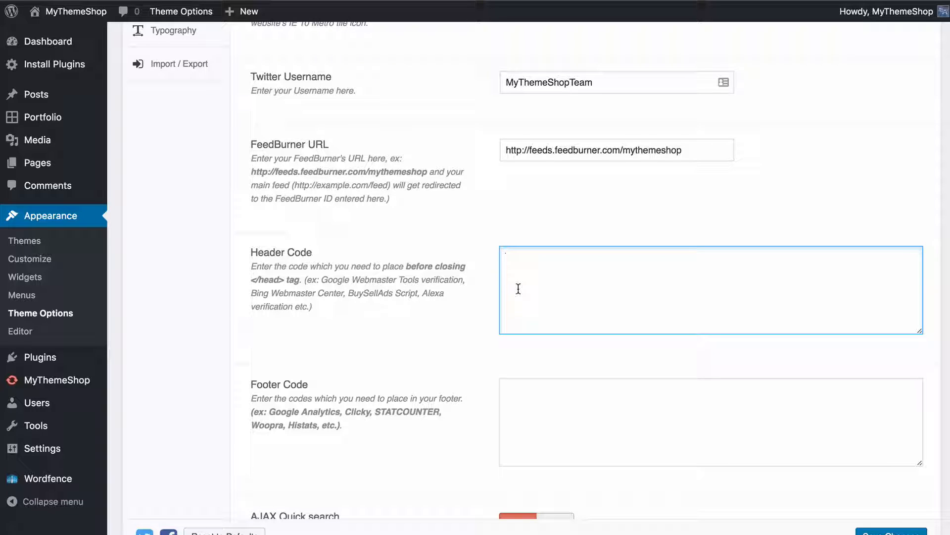
scroll(518, 289, "down", 3)
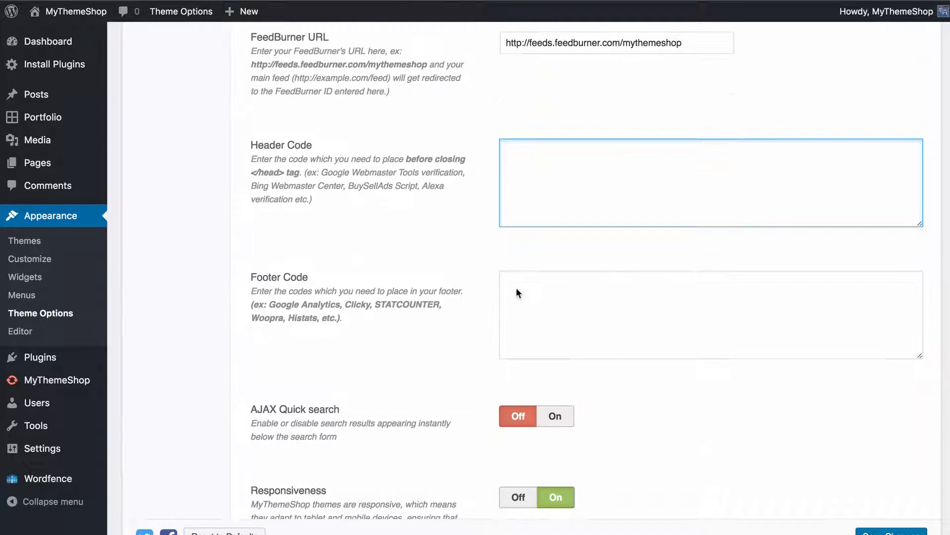
left_click(524, 297)
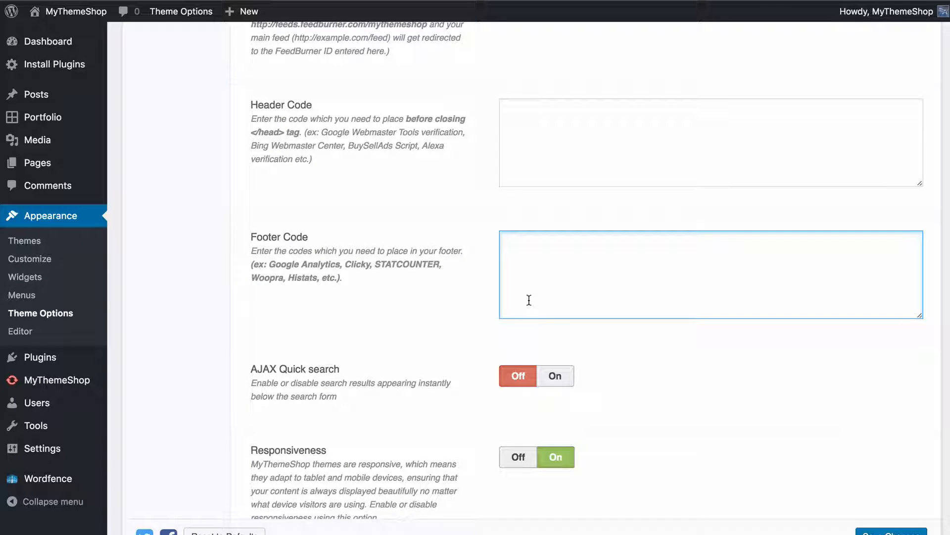
scroll(562, 311, "down", 1)
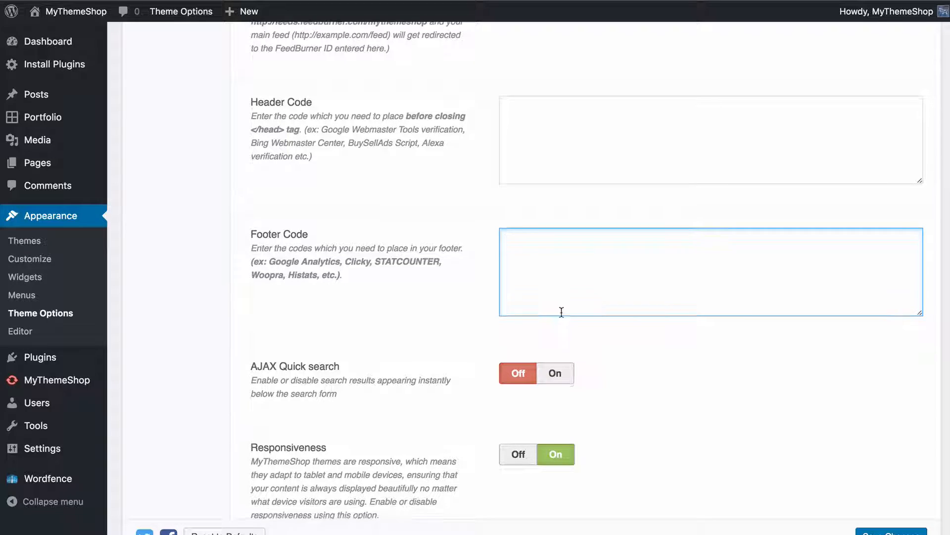
left_click(646, 323)
scroll(647, 323, "down", 2)
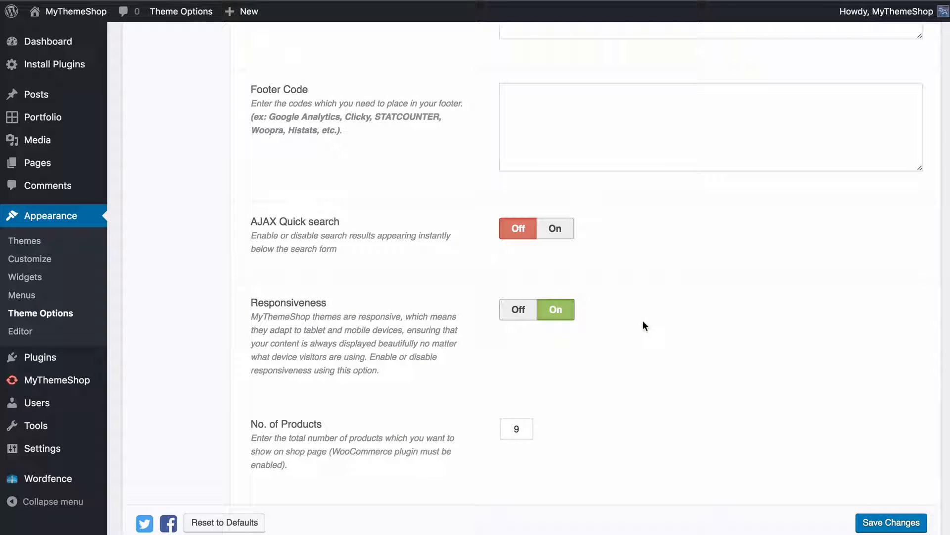
left_click(551, 233)
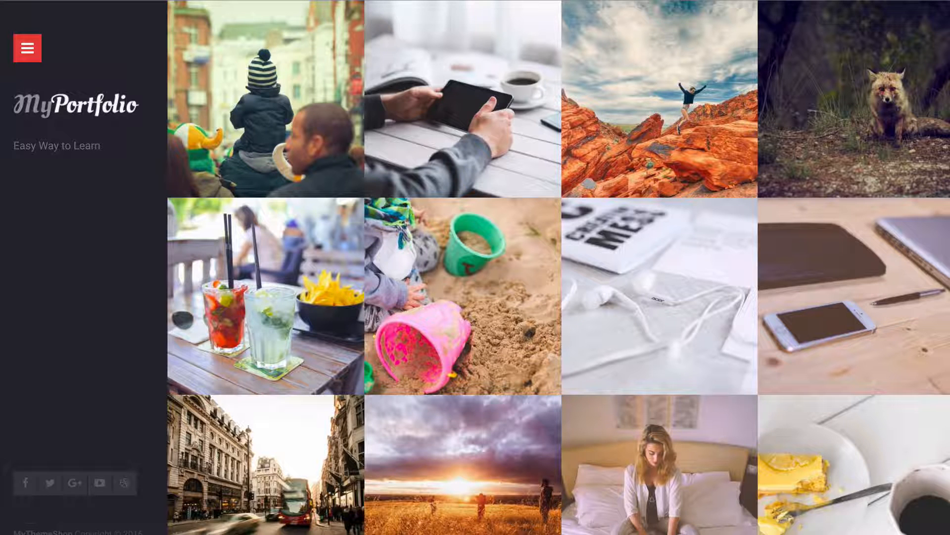
Open The Tablet item on the live site, search for "dora" in its sidebar and choose the Dora the Explorer result
left_click(478, 37)
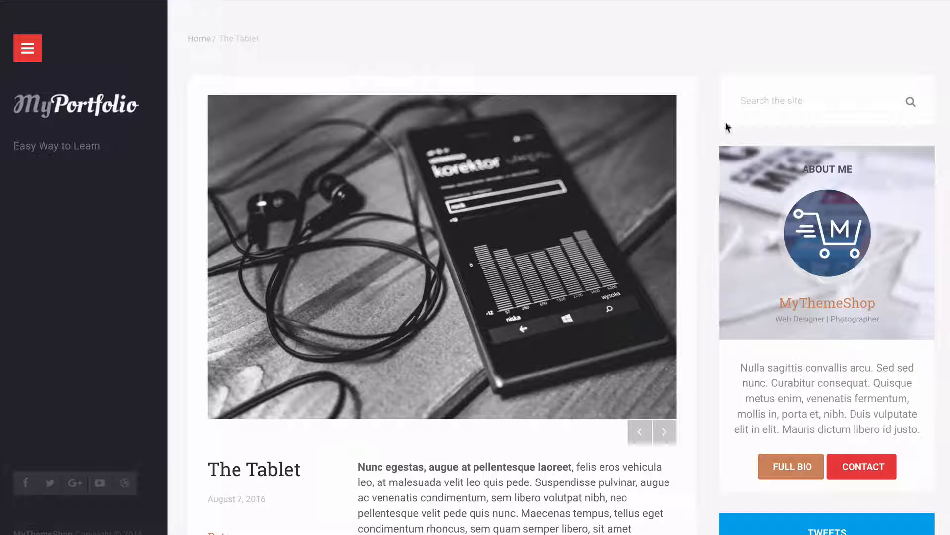
left_click(766, 102)
type("dora")
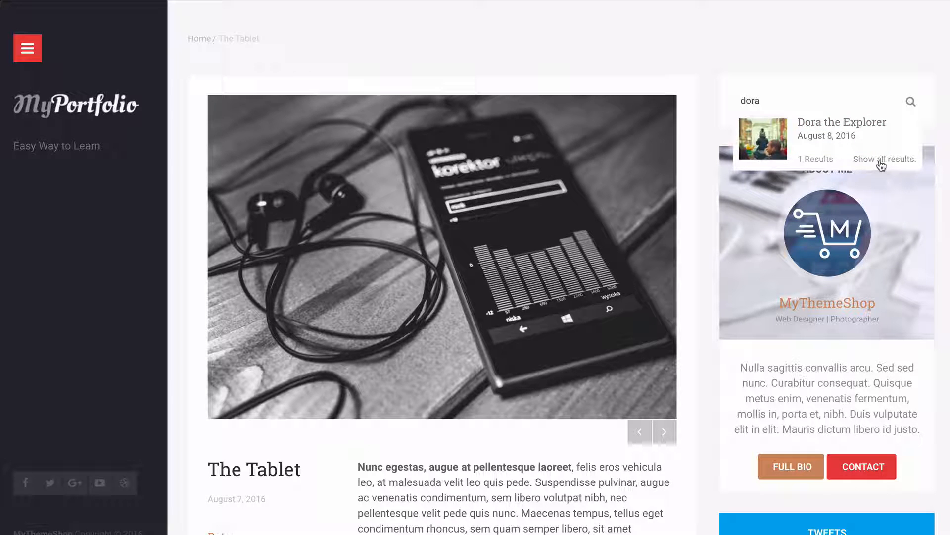
left_click(814, 124)
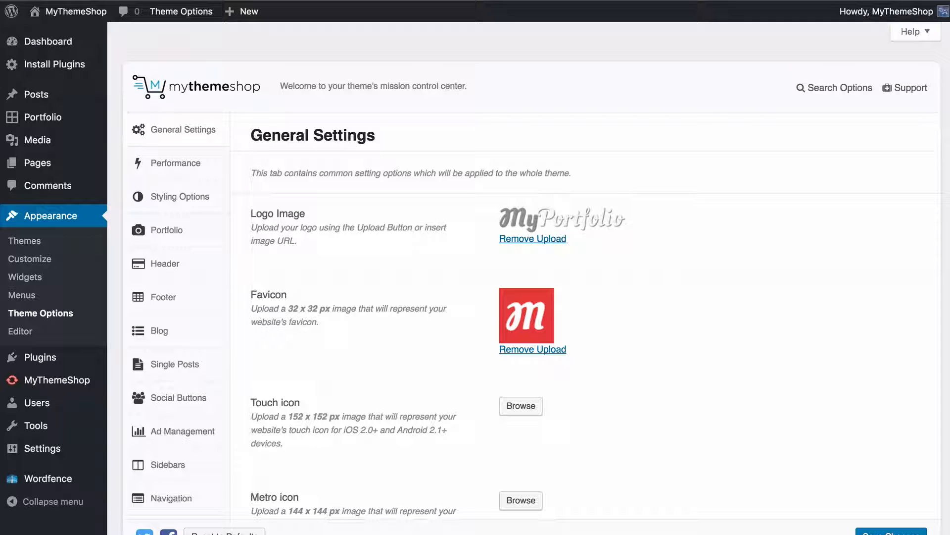
Switch Responsiveness off and back on in General Settings, and save the theme options
scroll(486, 302, "down", 15)
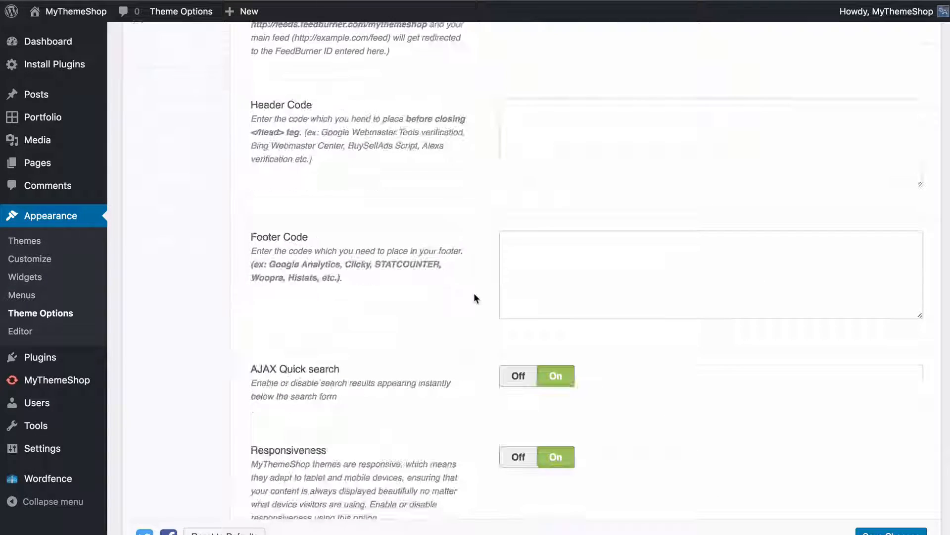
scroll(474, 297, "down", 5)
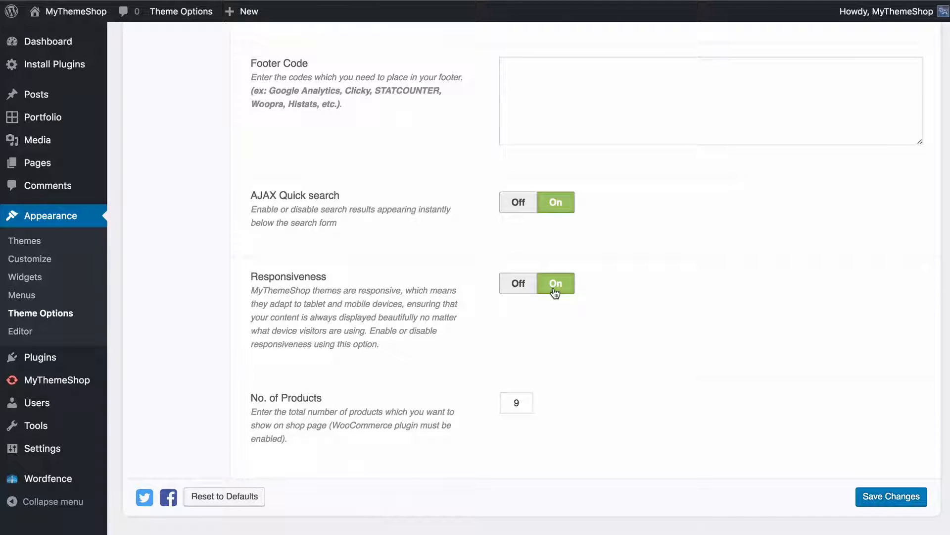
left_click(518, 283)
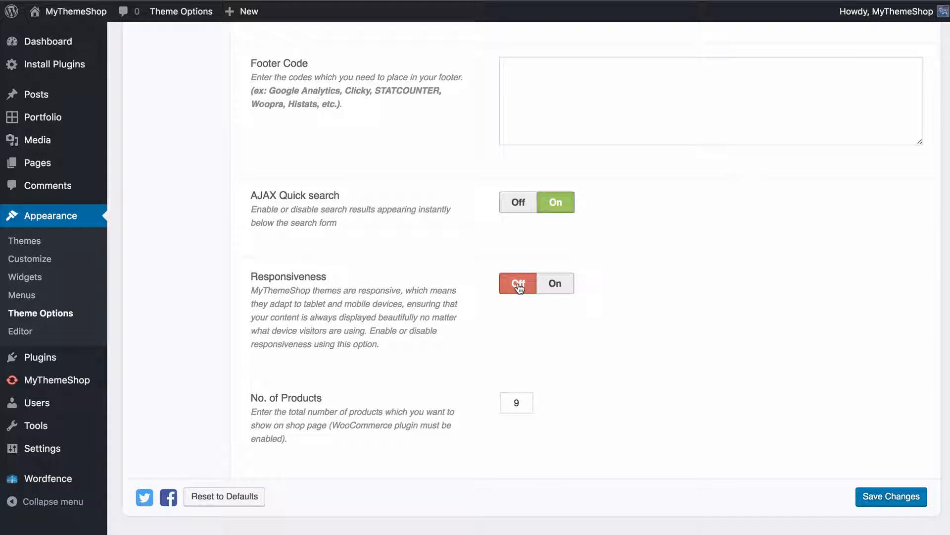
left_click(557, 283)
left_click(634, 305)
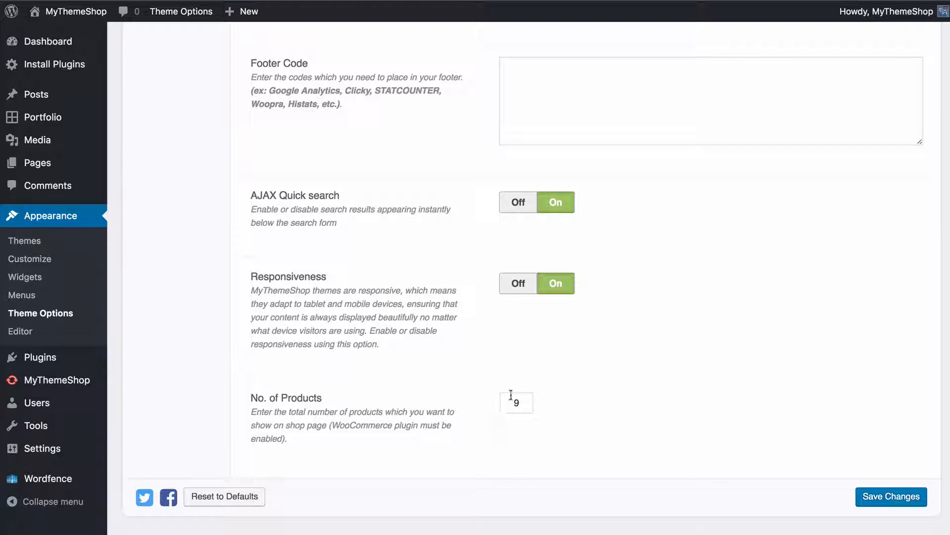
left_click(888, 499)
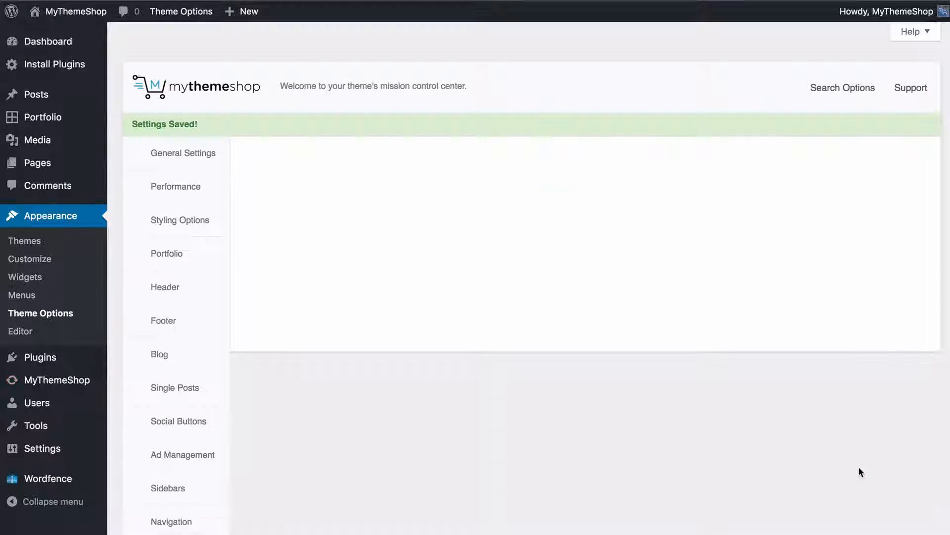
Open the Performance options and turn on Prefetching
left_click(188, 190)
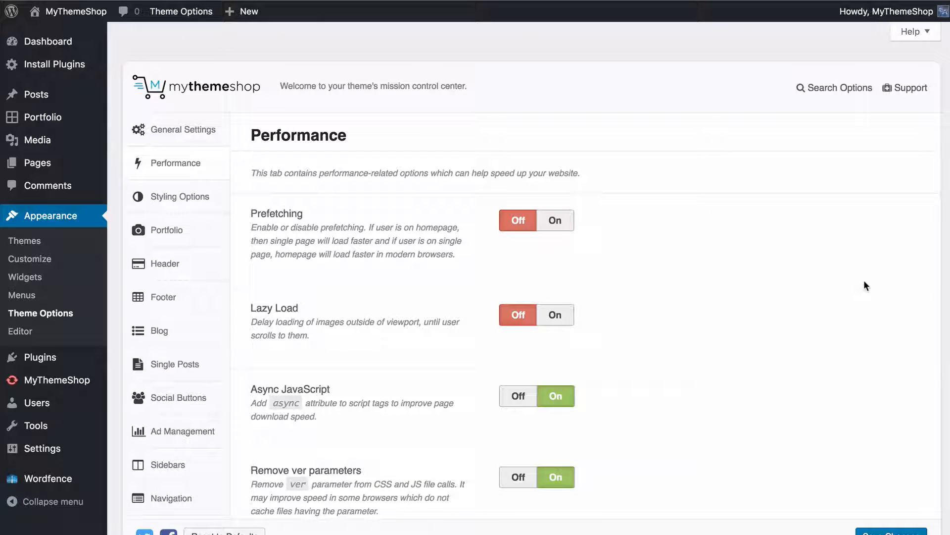
scroll(851, 282, "down", 2)
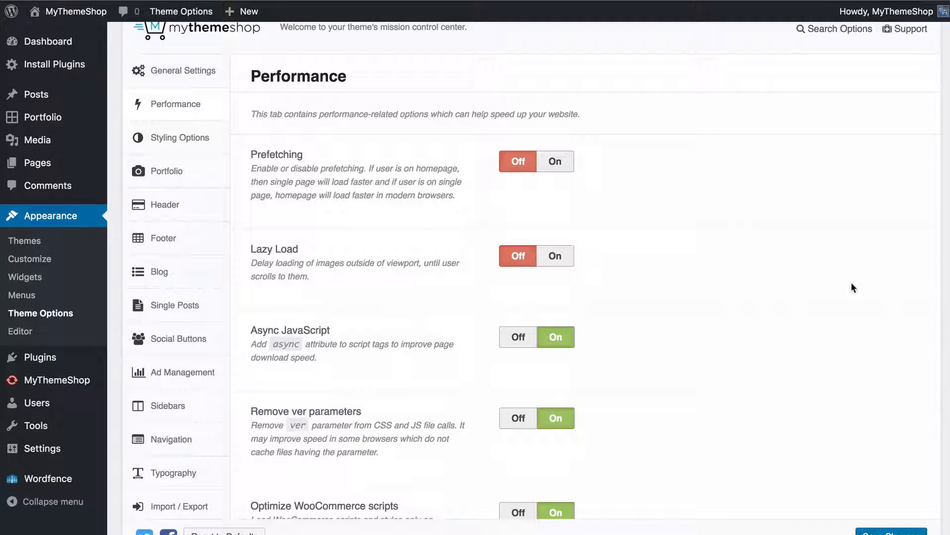
scroll(851, 283, "down", 2)
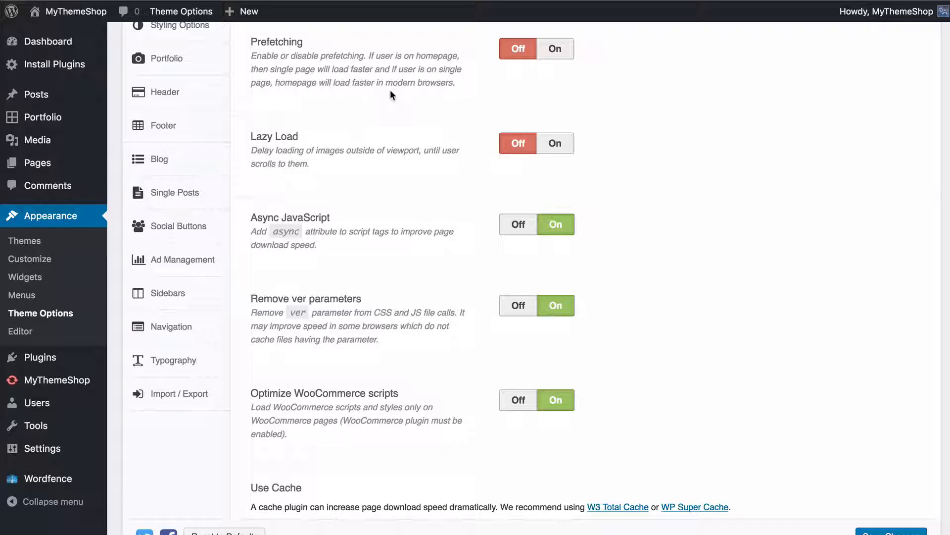
left_click(564, 50)
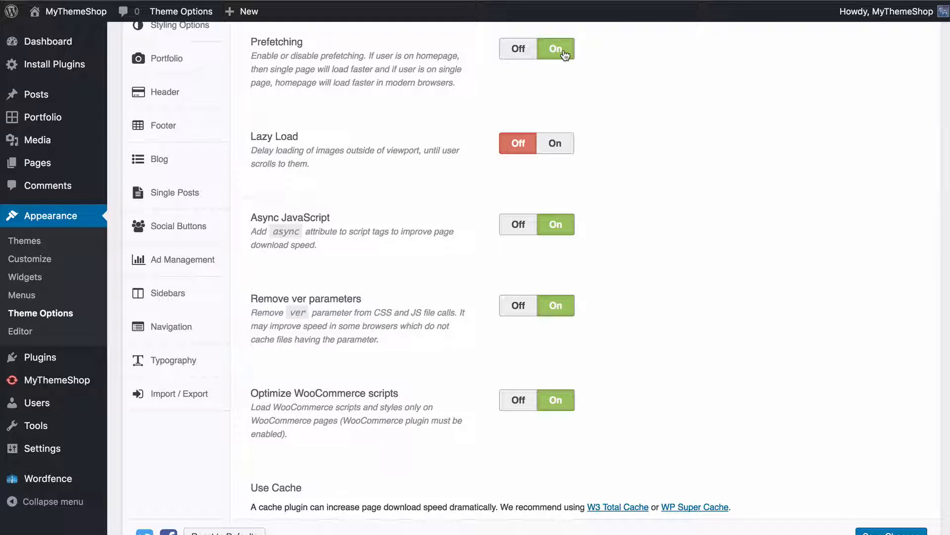
Turn on Lazy Load and enable it for post content images
scroll(616, 147, "down", 3)
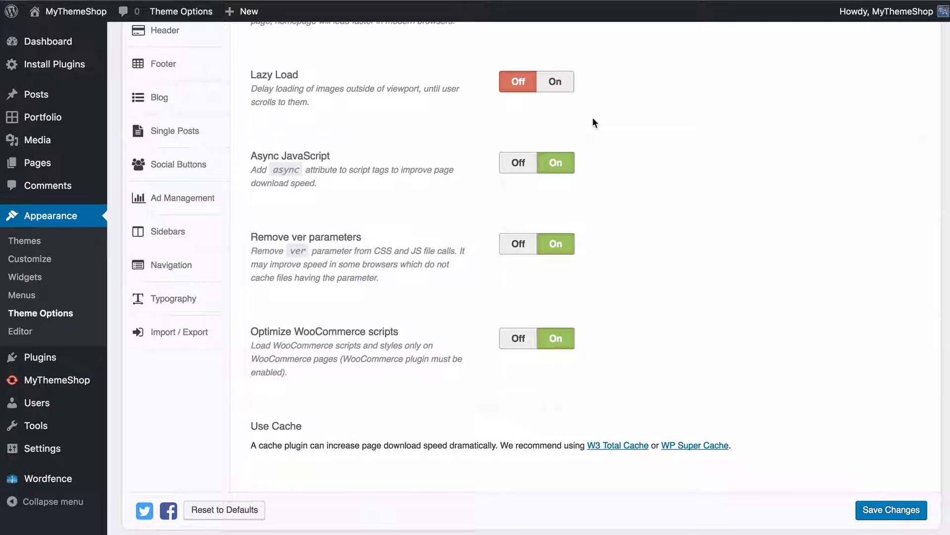
scroll(593, 122, "down", 1)
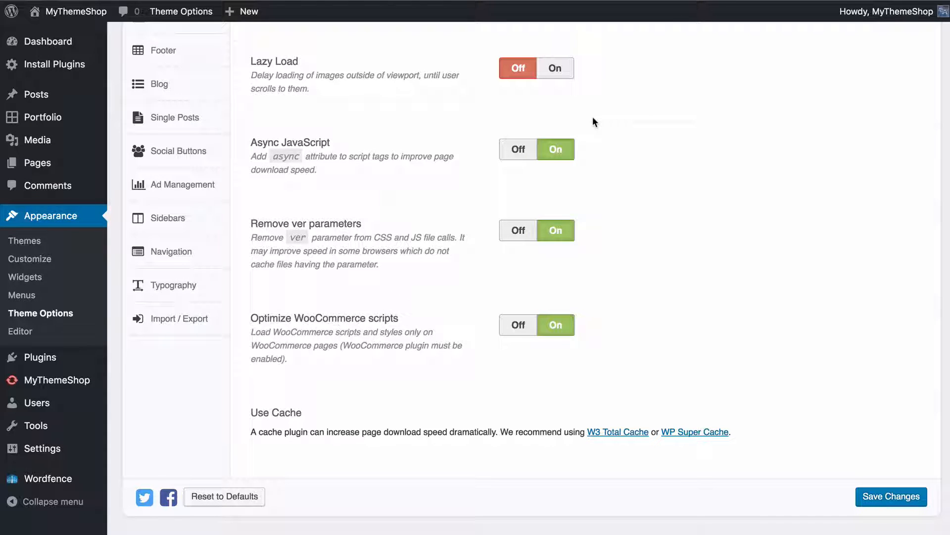
left_click(555, 68)
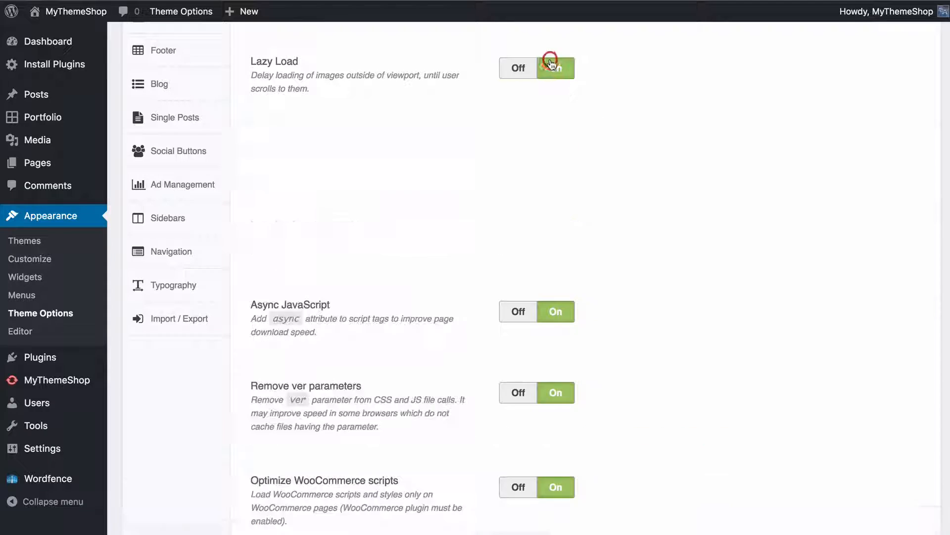
scroll(260, 119, "down", 1)
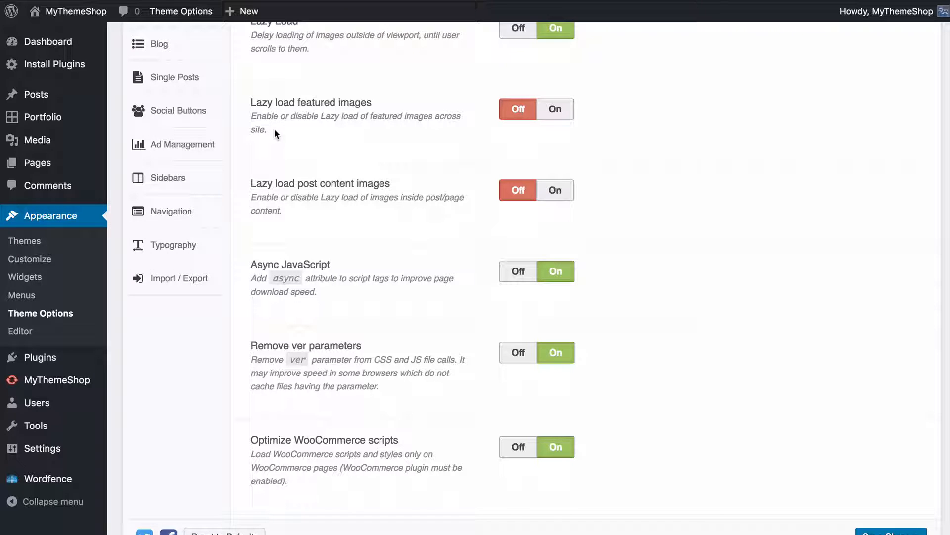
left_click(517, 121)
left_click(551, 190)
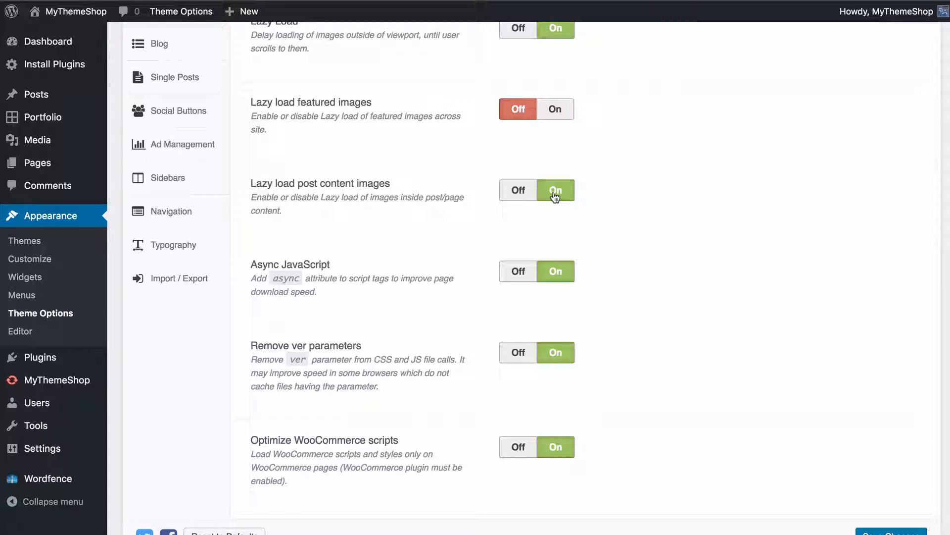
Review the remaining Performance options, down to the caching recommendation, and save the theme options
scroll(555, 197, "down", 4)
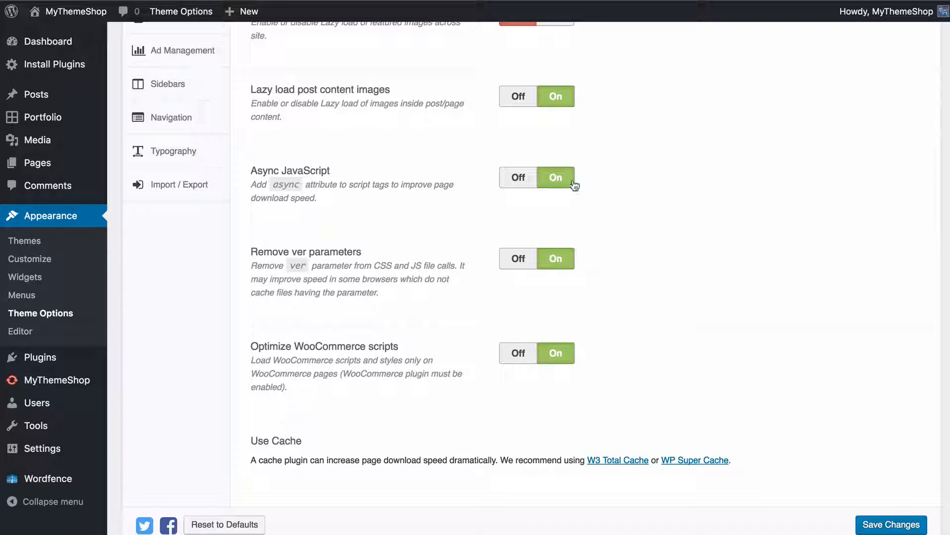
scroll(556, 193, "down", 1)
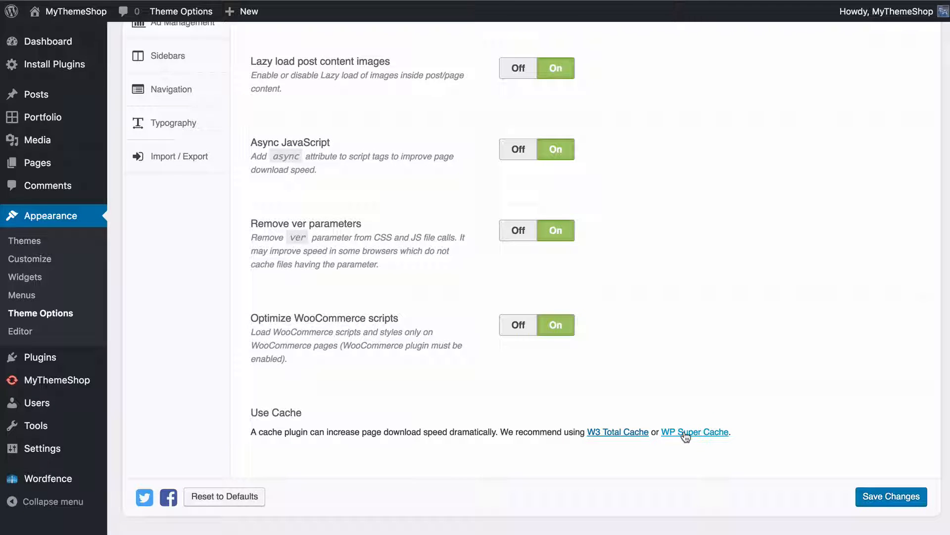
left_click(881, 498)
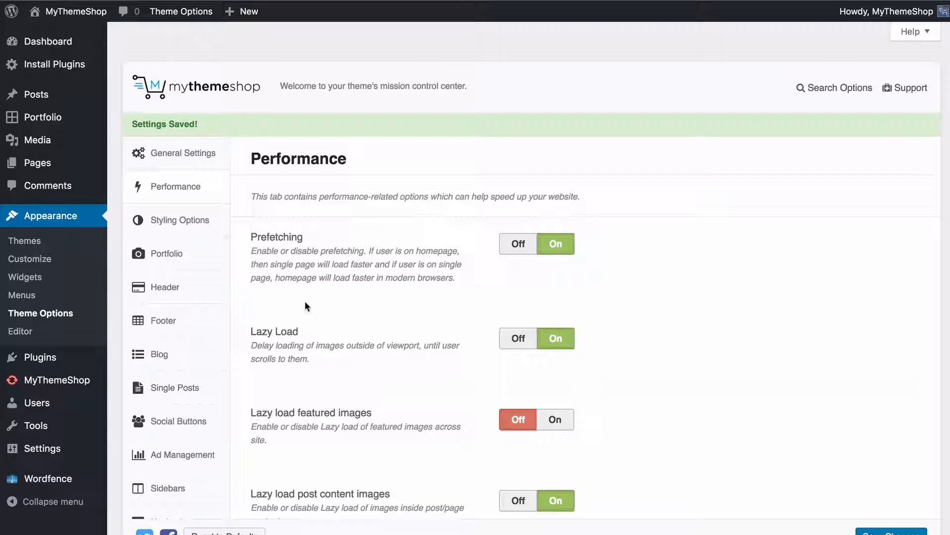
Open the theme's Styling Options, look over the colour scheme and layout settings, and open the live site
left_click(204, 223)
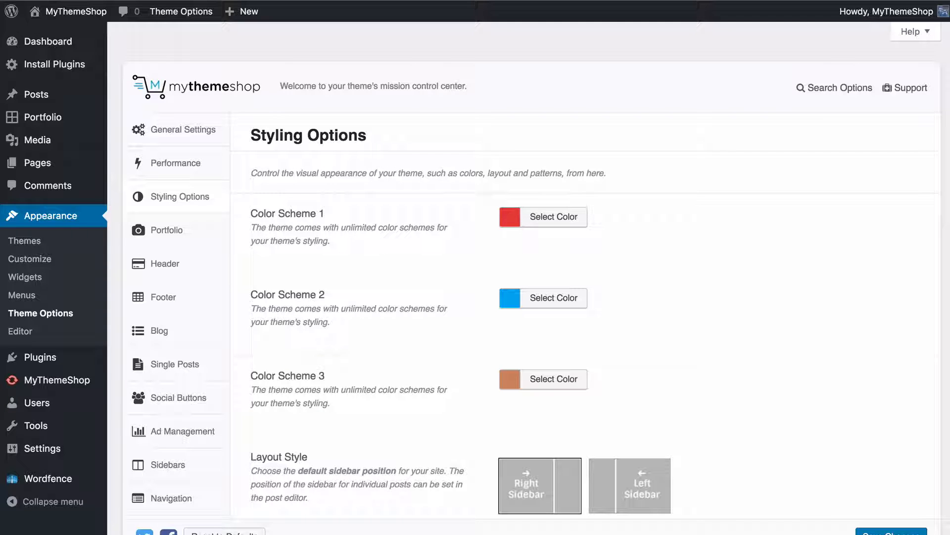
scroll(625, 313, "down", 1)
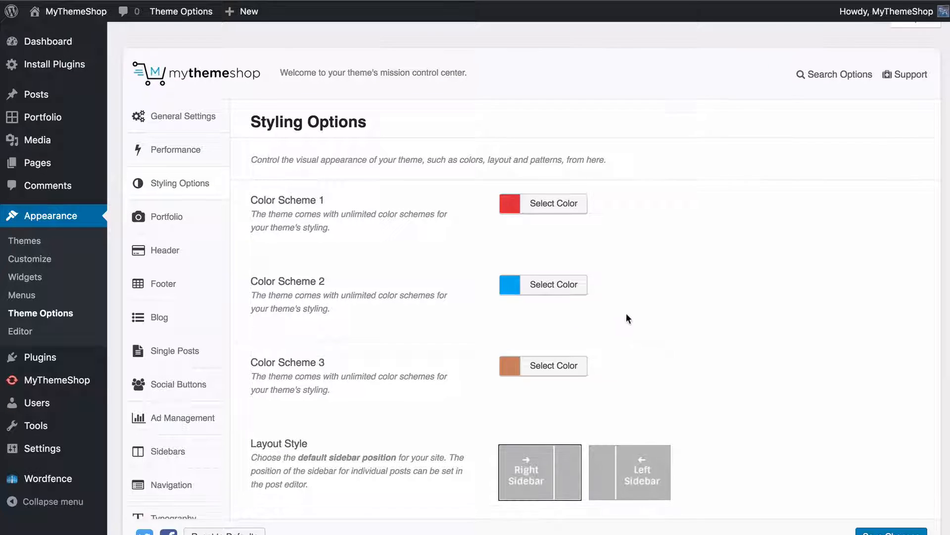
scroll(659, 303, "down", 1)
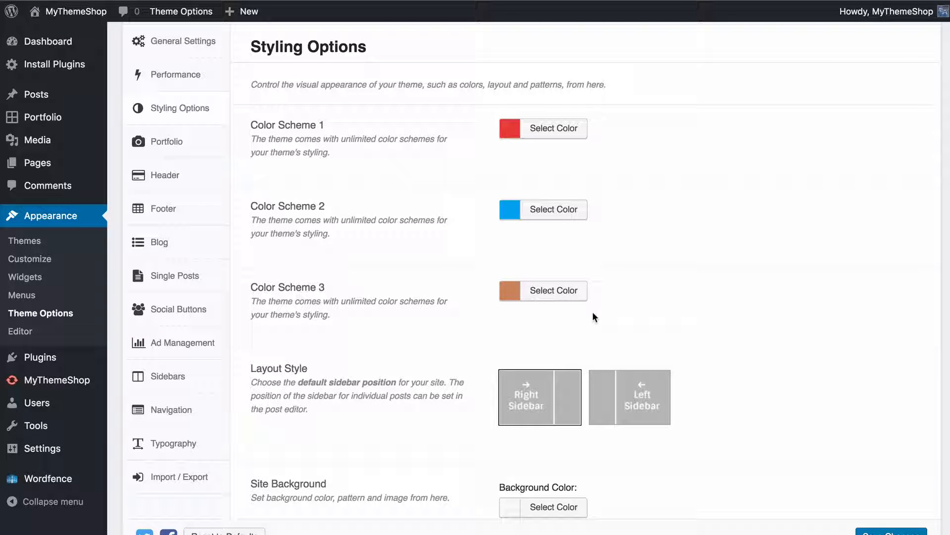
left_click(85, 18, "super")
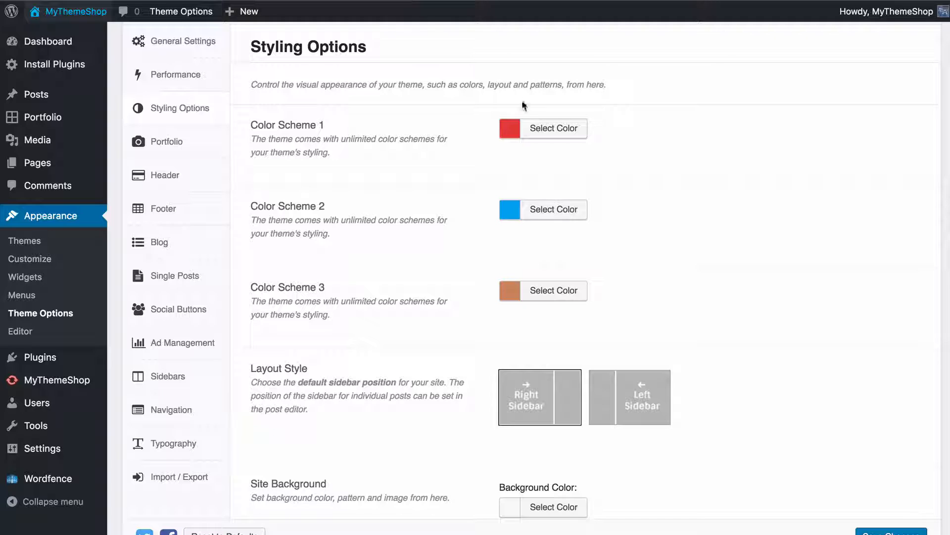
Try the preset swatches for Color Scheme 1 one after another, from black through purple #8224e3
left_click(536, 132)
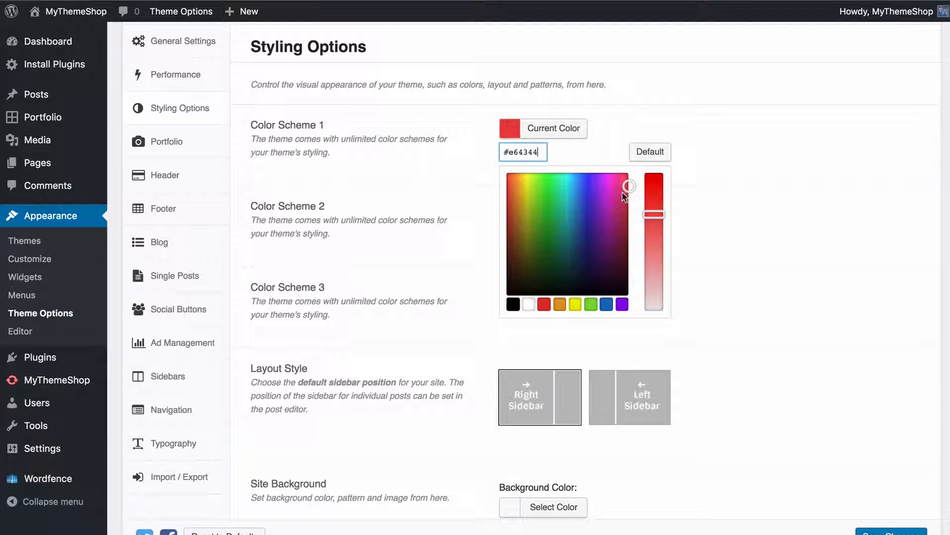
left_click(513, 304)
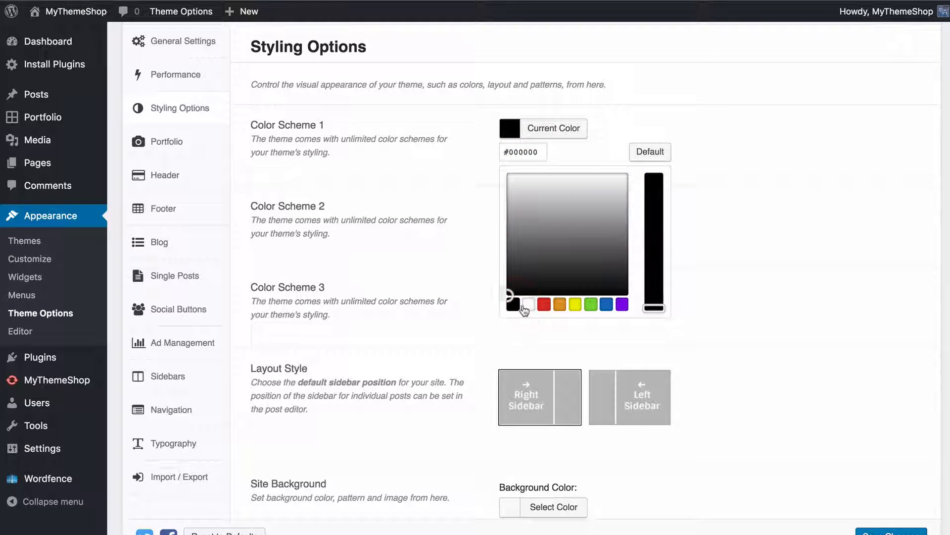
left_click(533, 306)
left_click(544, 304)
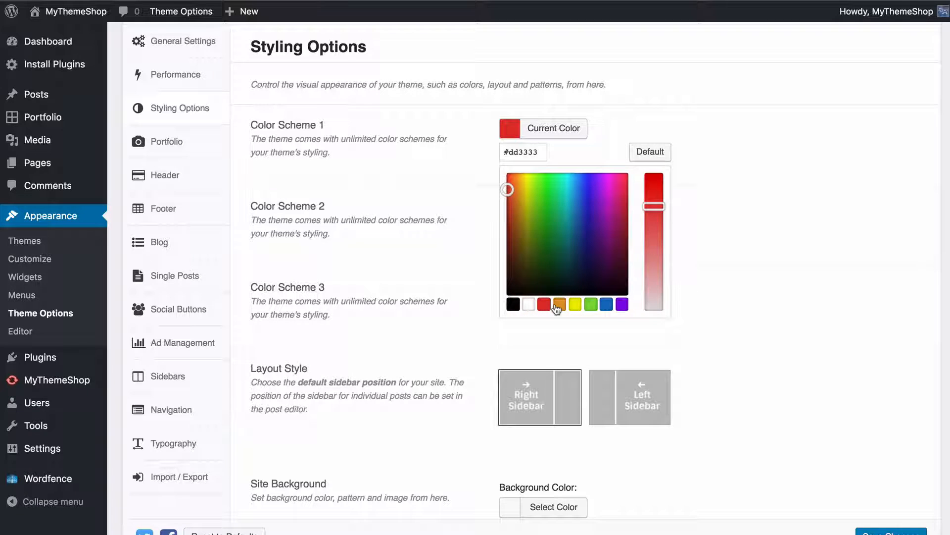
left_click(558, 305)
left_click(575, 304)
left_click(591, 304)
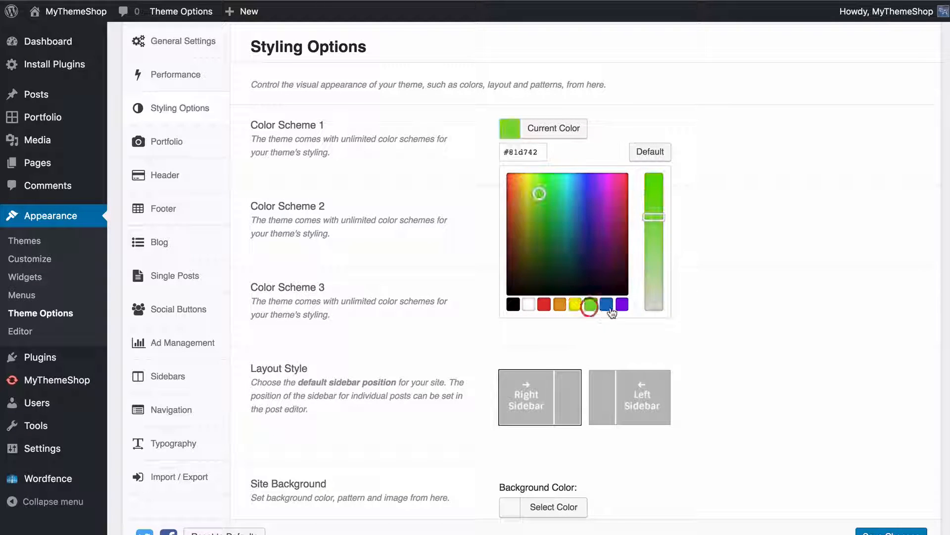
left_click(608, 305)
left_click(620, 306)
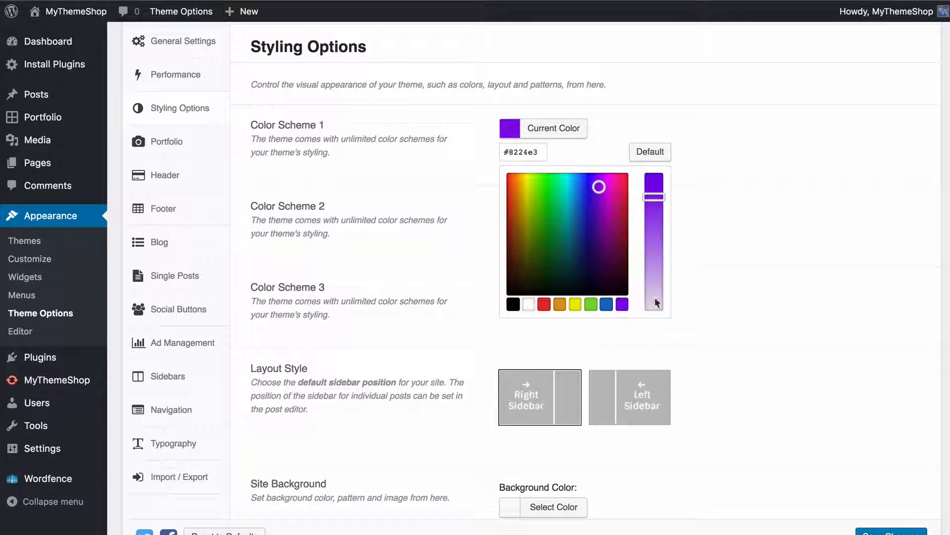
Try custom shades for Color Scheme 1, including olive #96910f, and restore its default colour
left_click_drag(653, 197, 655, 226)
left_click(541, 218)
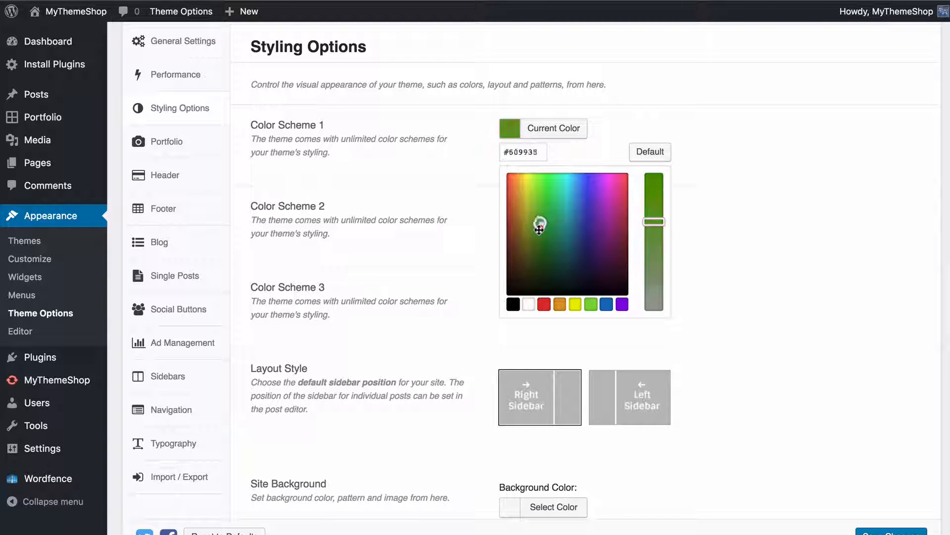
mouse_move(541, 219)
left_mouse_down()
mouse_move(542, 227)
mouse_move(614, 252)
mouse_move(527, 223)
left_mouse_up()
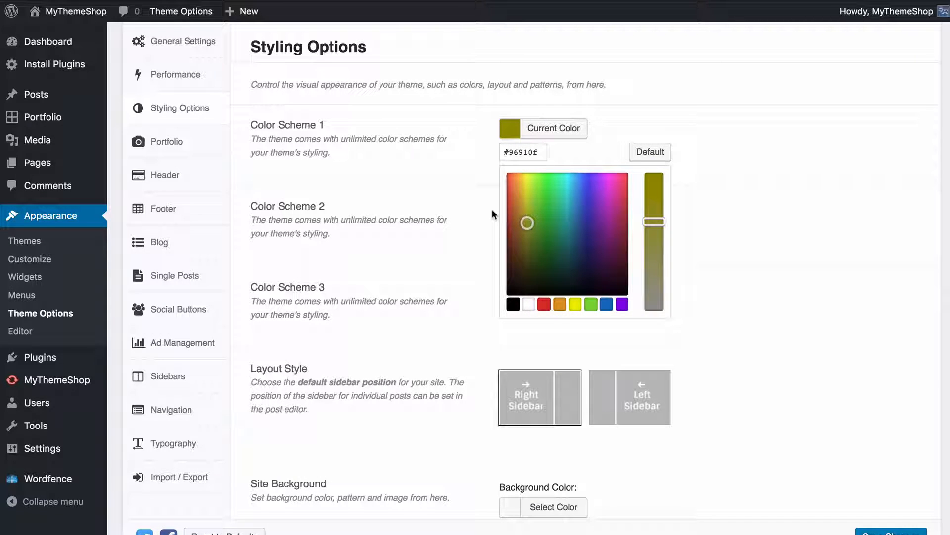
left_click(636, 152)
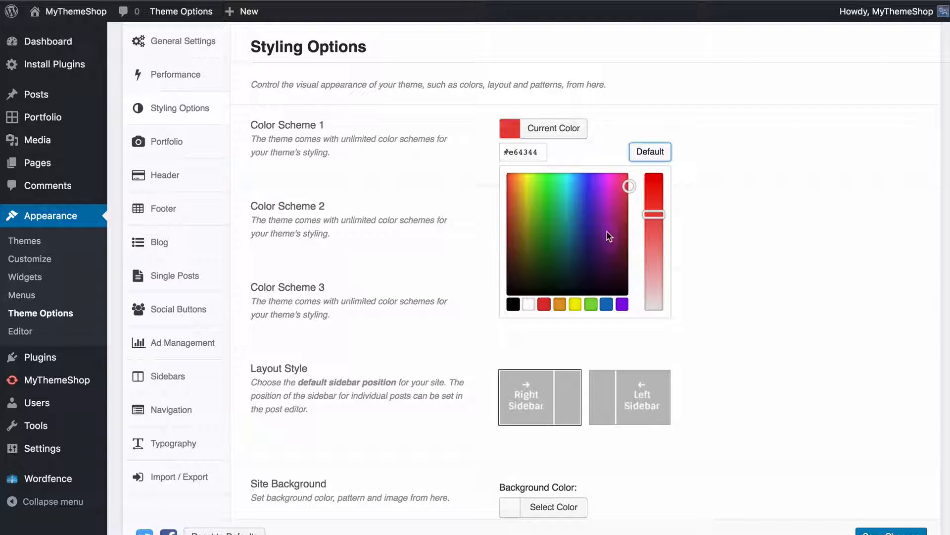
Set Color Scheme 1 to purple #8224e3 and Color Scheme 2 to light red #dd6a6a
left_click(623, 304)
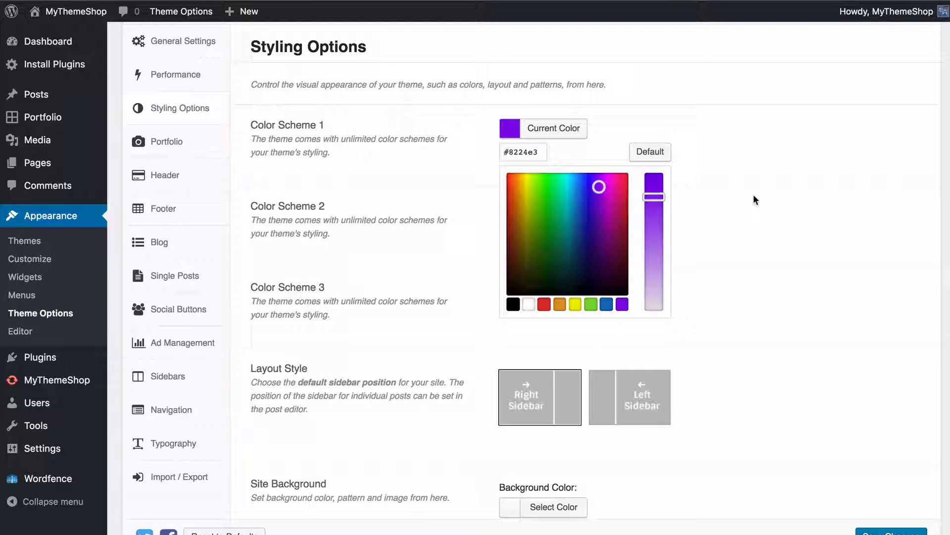
left_click(745, 174)
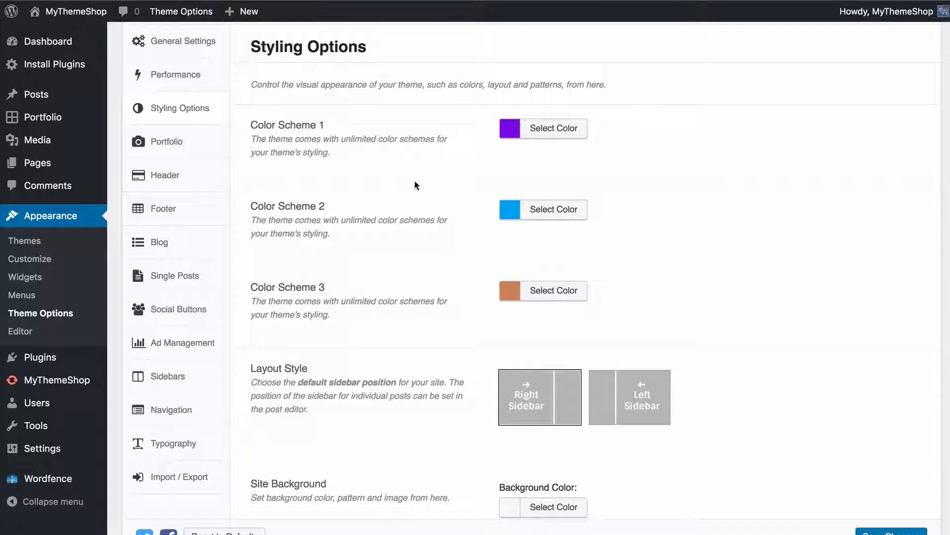
left_click(548, 211)
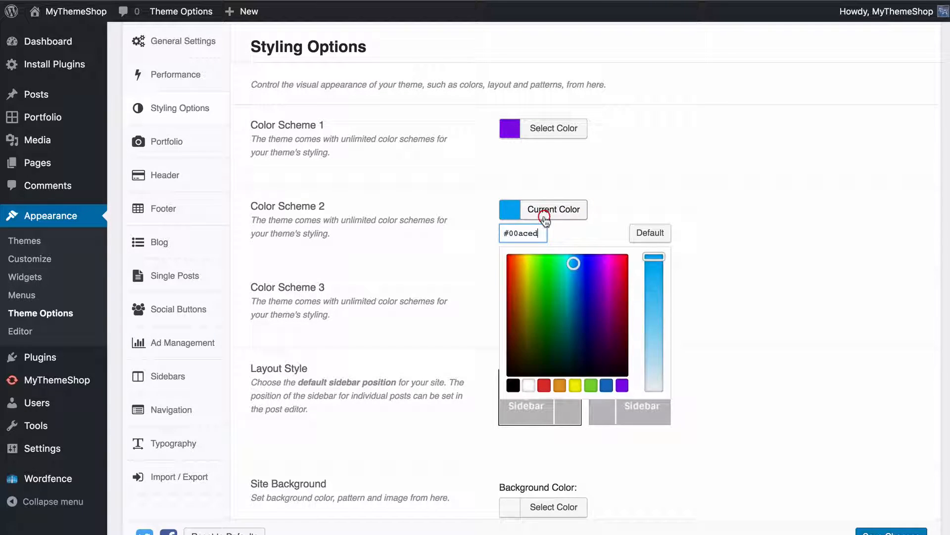
left_click(545, 386)
left_click_drag(654, 256, 654, 320)
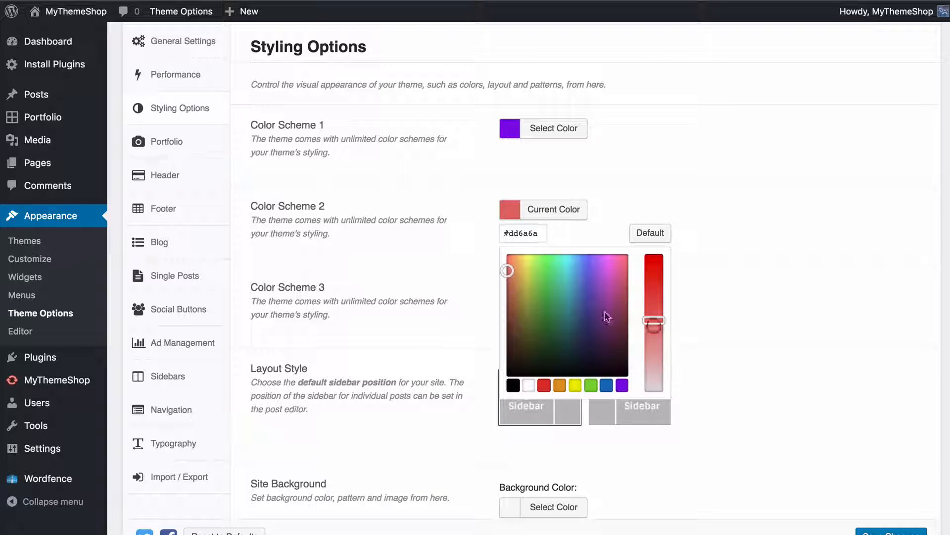
left_click(710, 297)
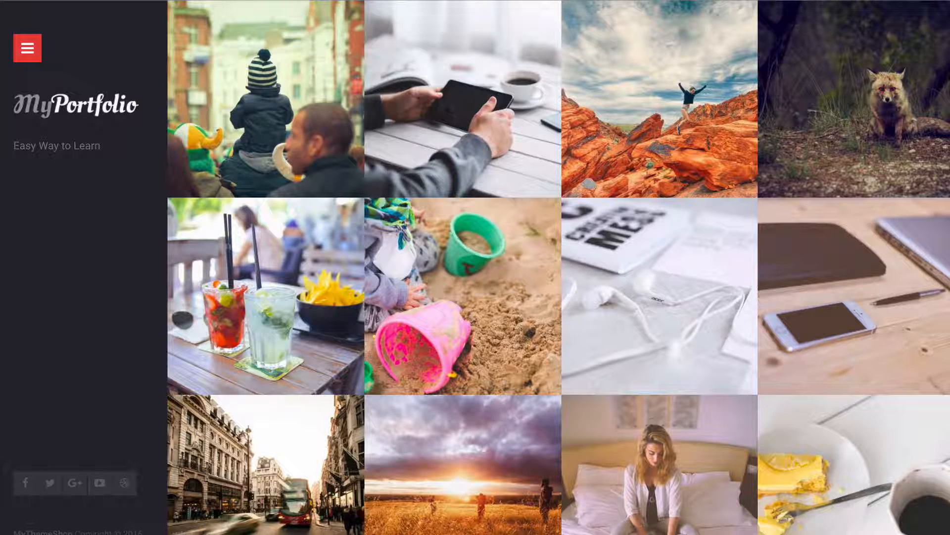
Return from the live site to the Styling Options and view the colour picker of Color Scheme 3
left_click(50, 0)
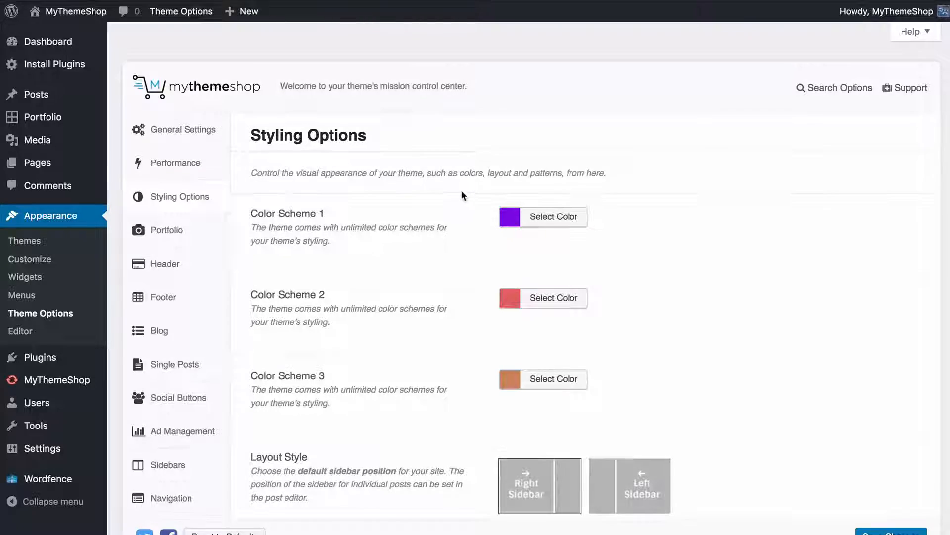
scroll(482, 223, "down", 2)
left_click(532, 313)
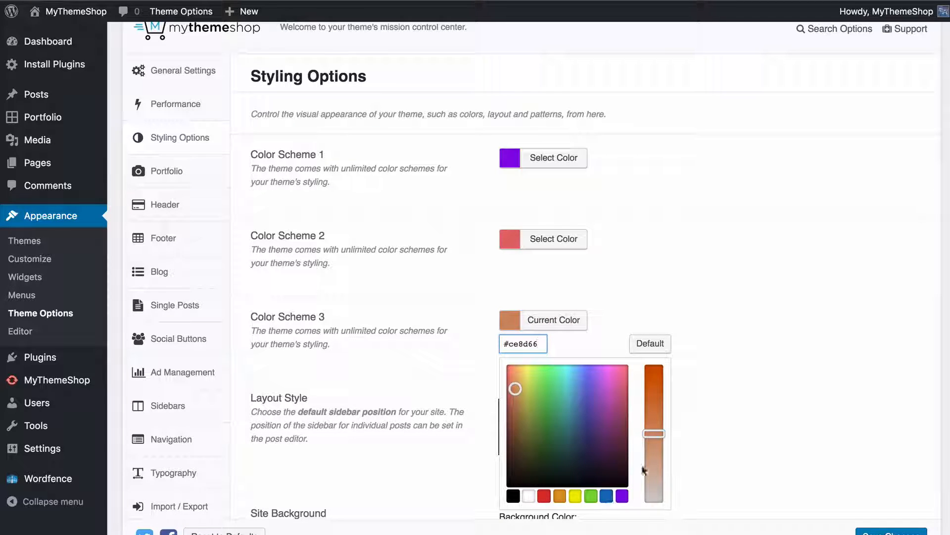
left_click(718, 426)
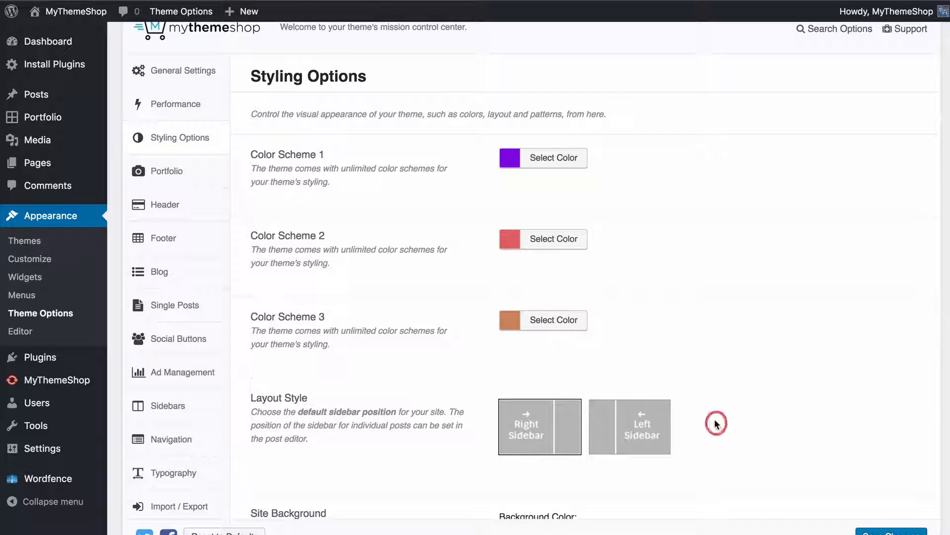
Switch the Layout Style to Left Sidebar and back to Right Sidebar
scroll(714, 417, "down", 5)
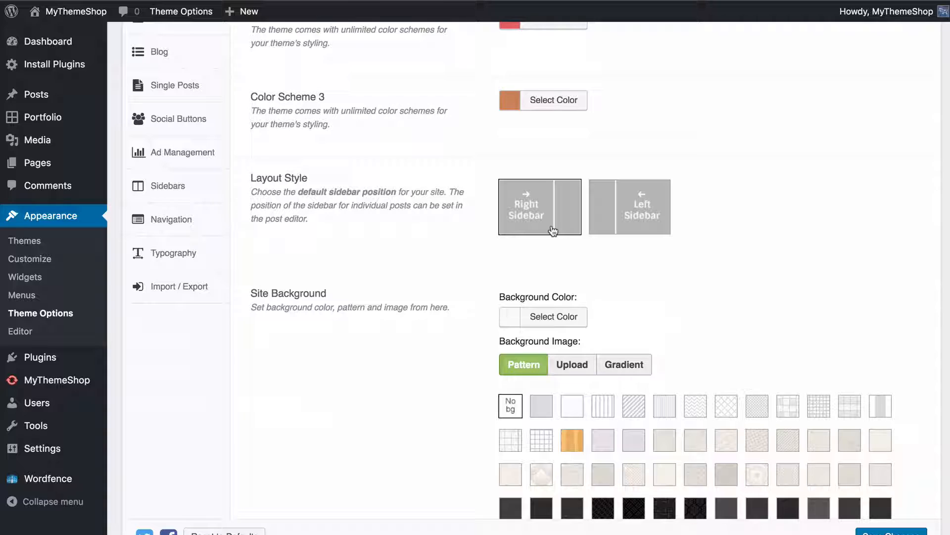
left_click(619, 206)
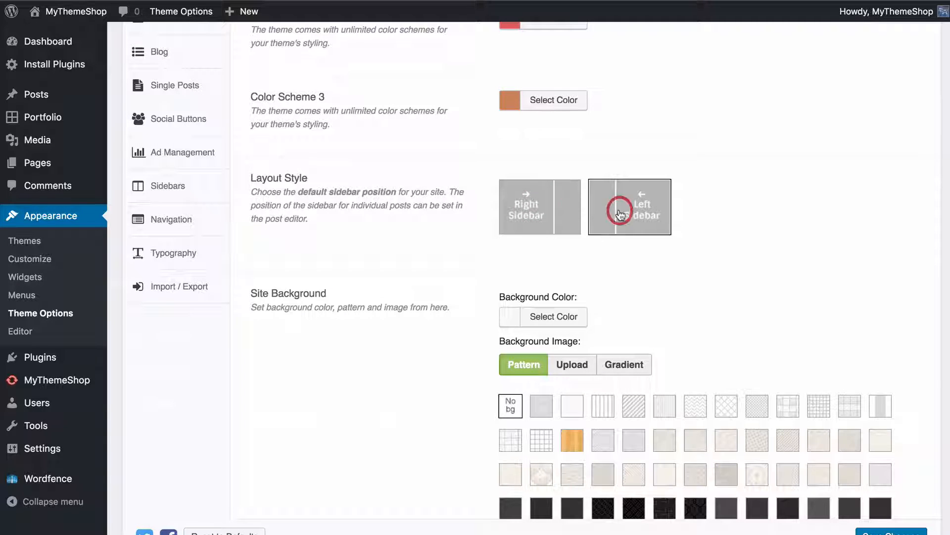
left_click(509, 205)
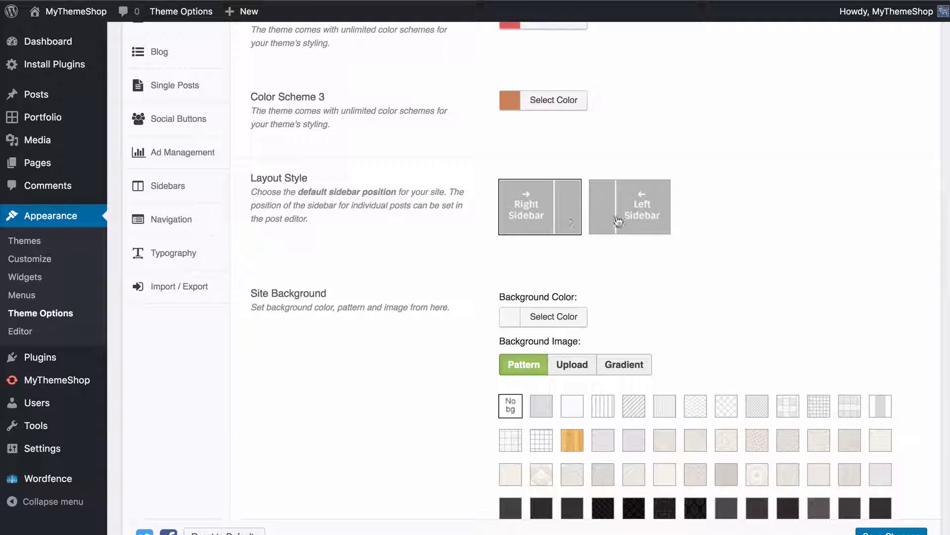
View the Site Background options and its background colour picker, leaving the colour as it is
scroll(708, 228, "down", 2)
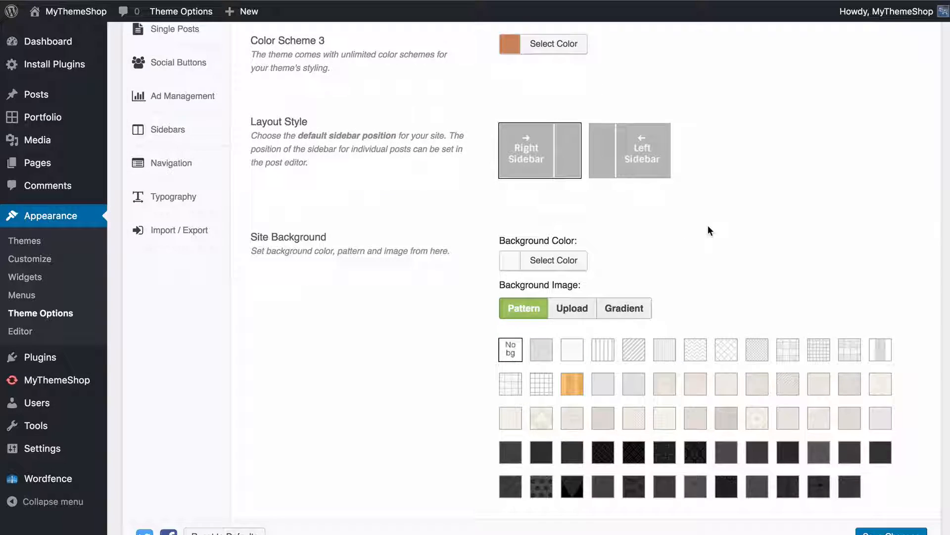
scroll(708, 226, "down", 5)
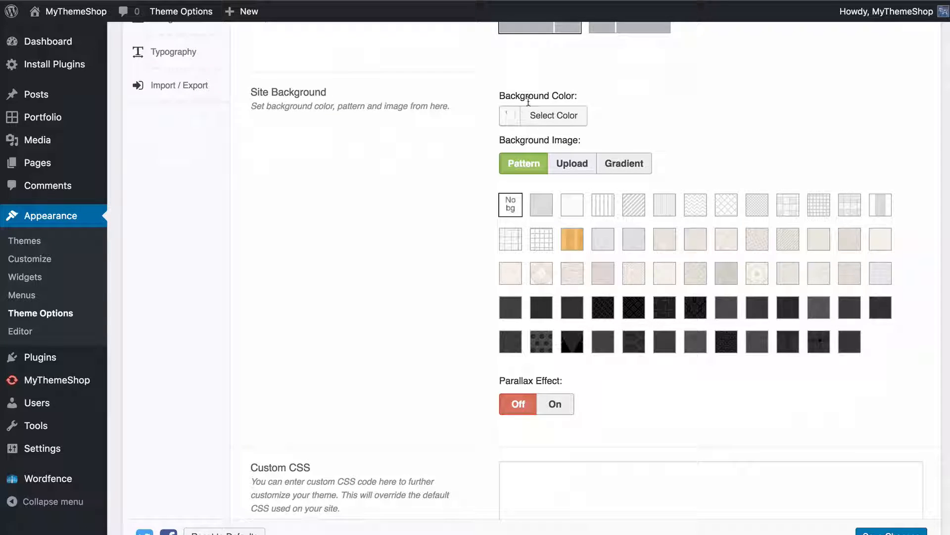
left_click(530, 119)
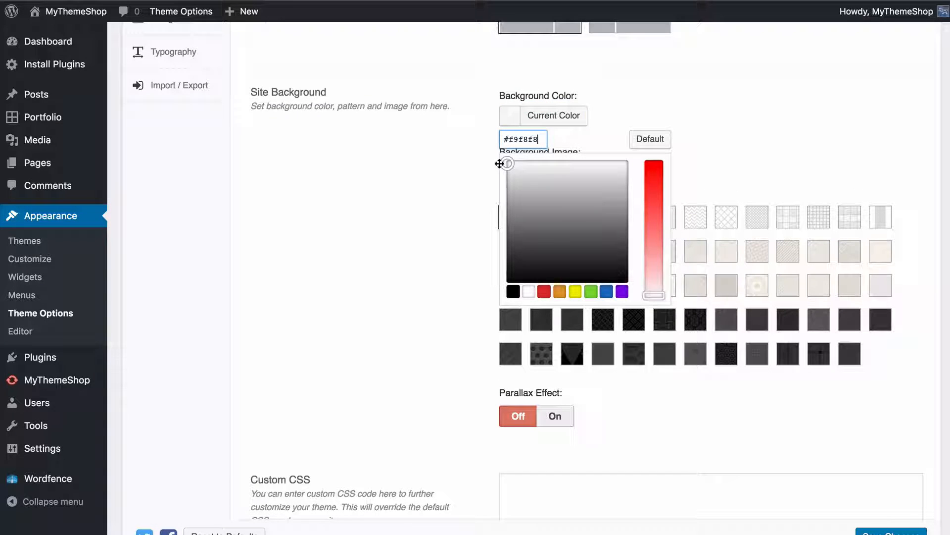
left_click(451, 154)
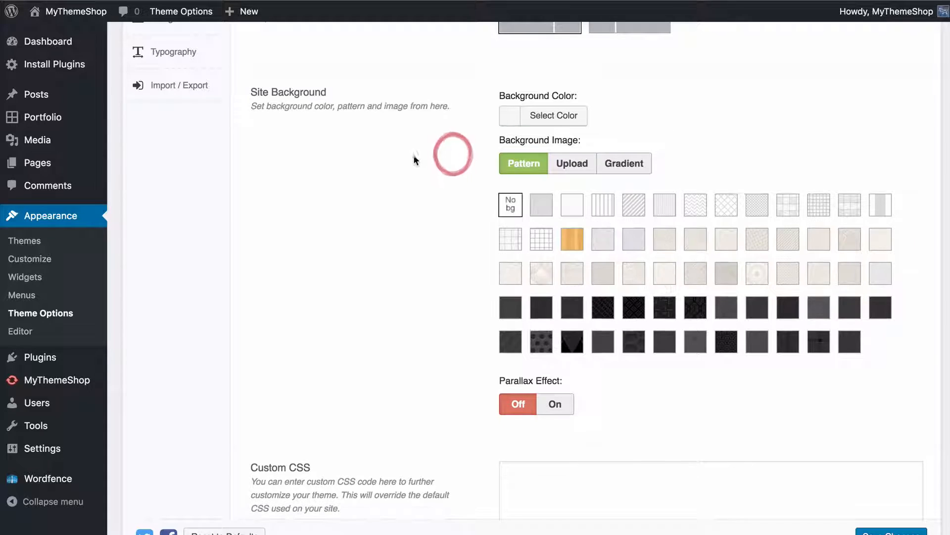
Try several light patterns for the site's background image, ending with a beige one in the second row
left_click(725, 206)
left_click(725, 240)
left_click(704, 241)
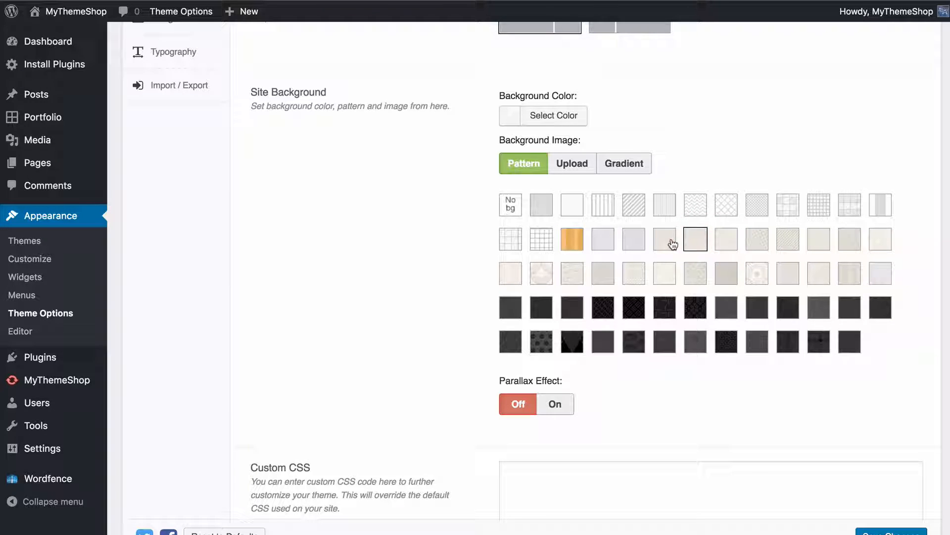
left_click(673, 241)
Switch the background image type to Upload, and turn the Parallax Effect on and off again
left_click(573, 171)
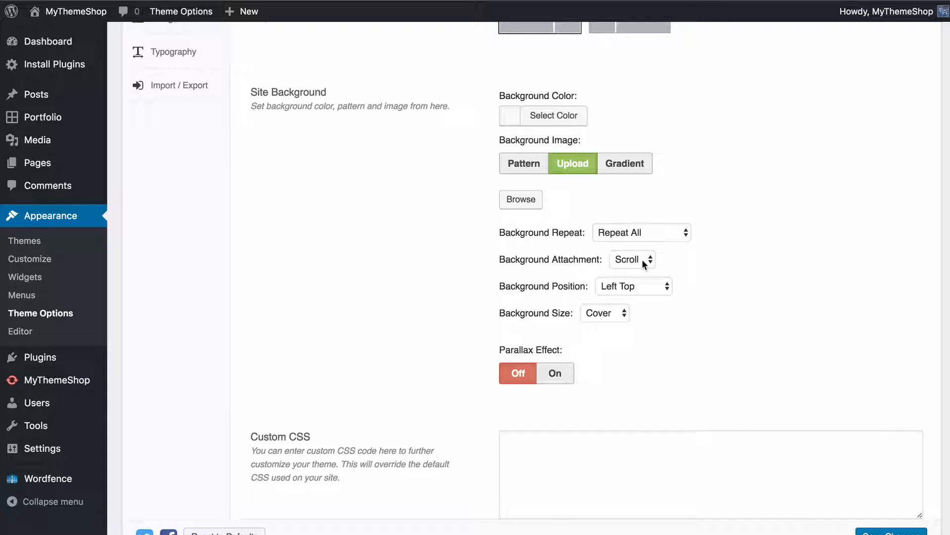
left_click(564, 374)
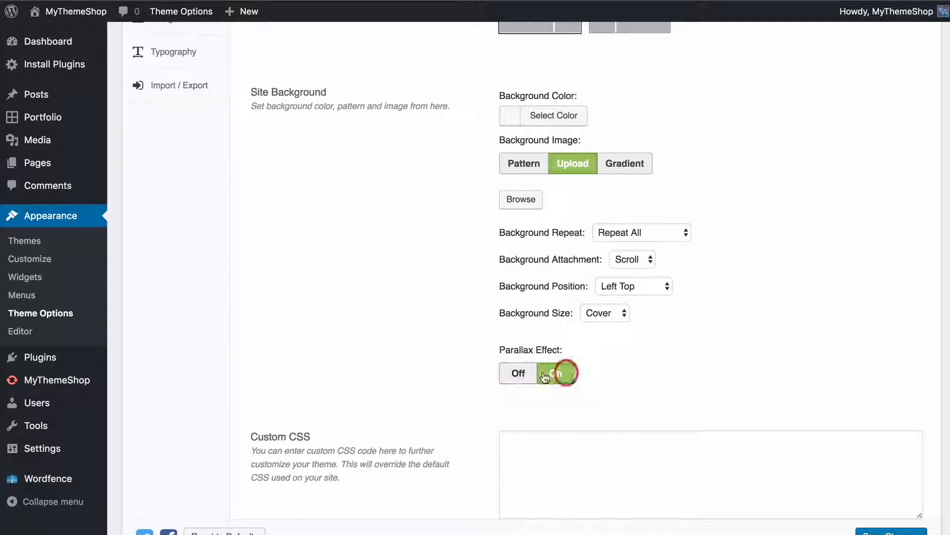
left_click(517, 372)
left_click(443, 275)
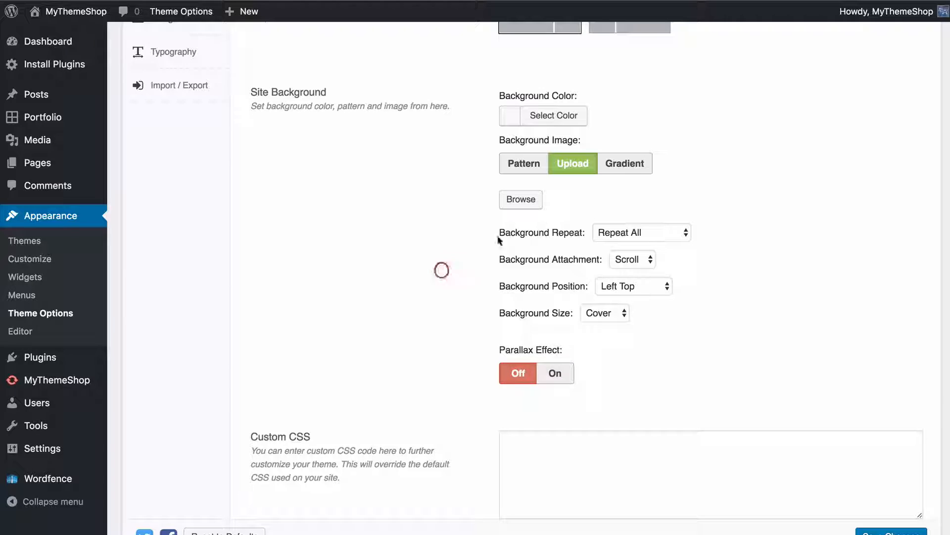
Switch the site's background image type to Gradient and set the gradient's From colour to purple #8224e3
left_click(631, 161)
left_click(588, 199)
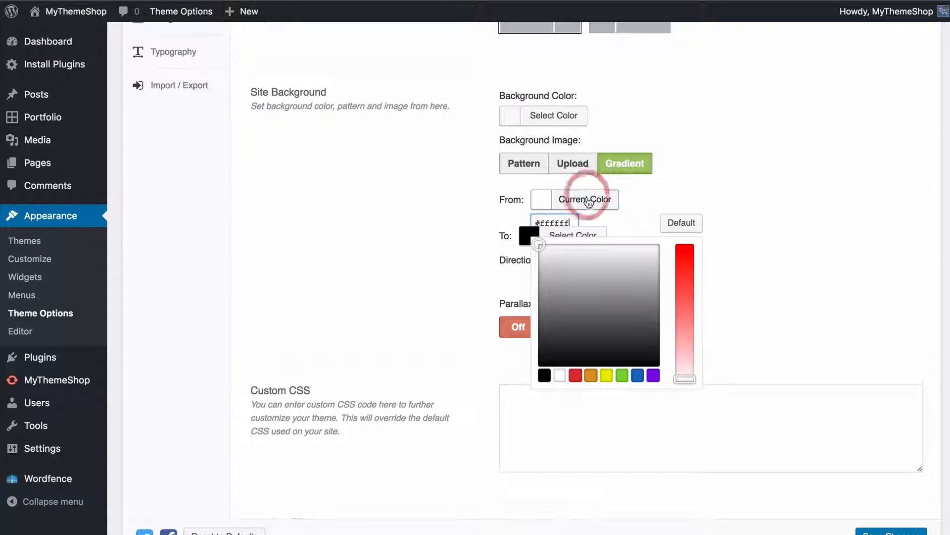
left_click(657, 377)
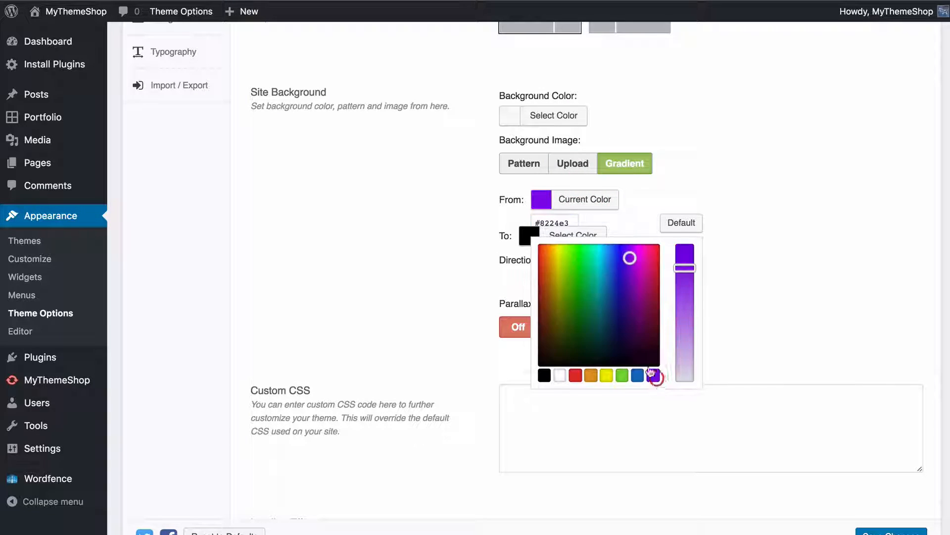
left_click(464, 241)
Set the gradient's To colour to a lighter tint of the purple swatch and check the live site
left_click(569, 228)
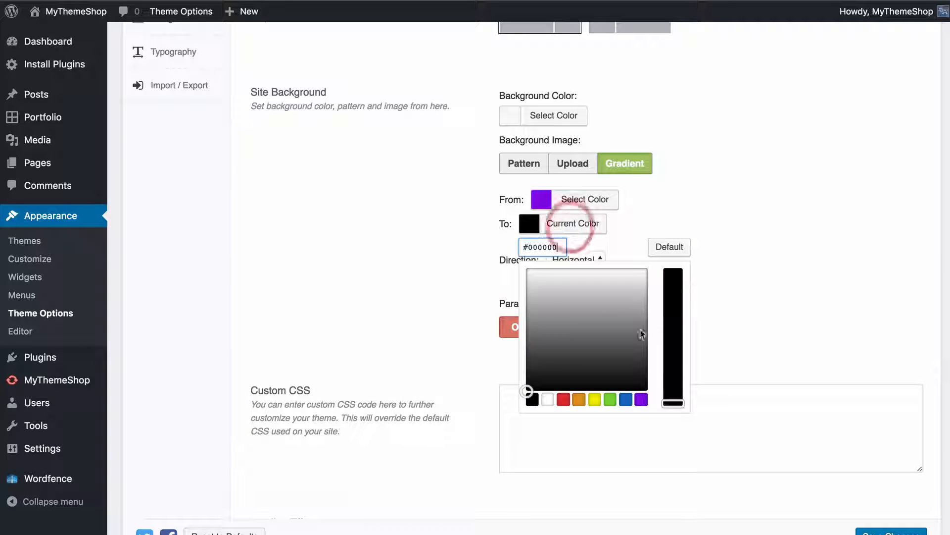
left_click(641, 399)
left_click_drag(672, 295, 671, 349)
left_click(753, 271)
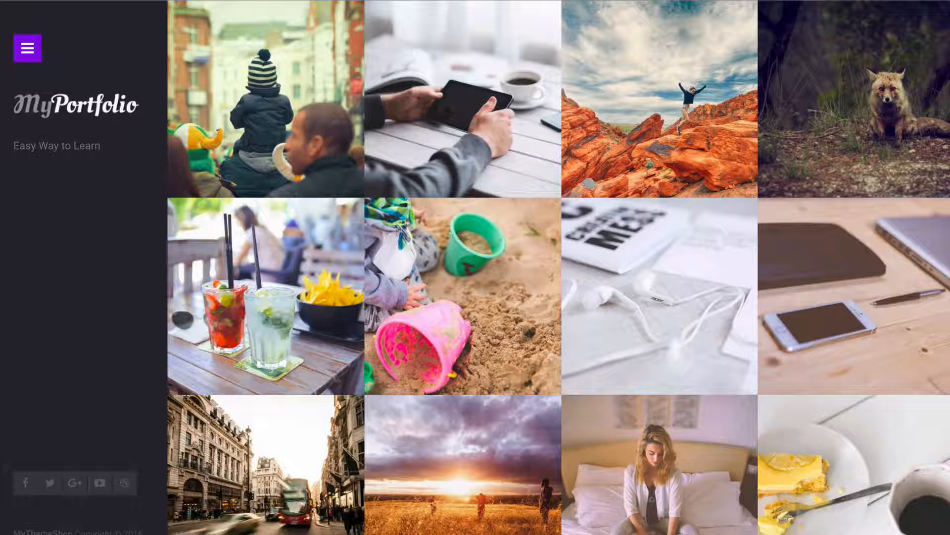
left_click(46, 0)
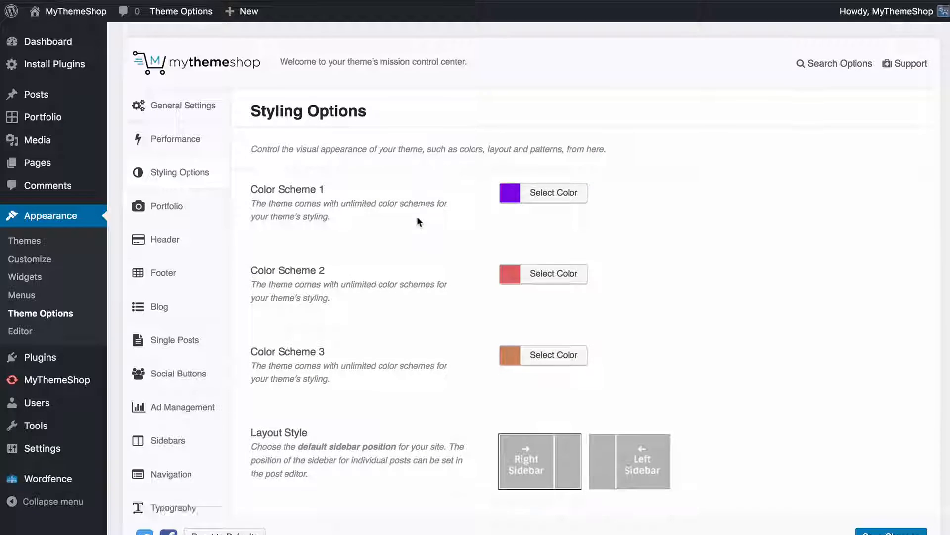
Leave the Custom CSS field empty, turn Loading Effects off and save the styling options
scroll(417, 222, "down", 12)
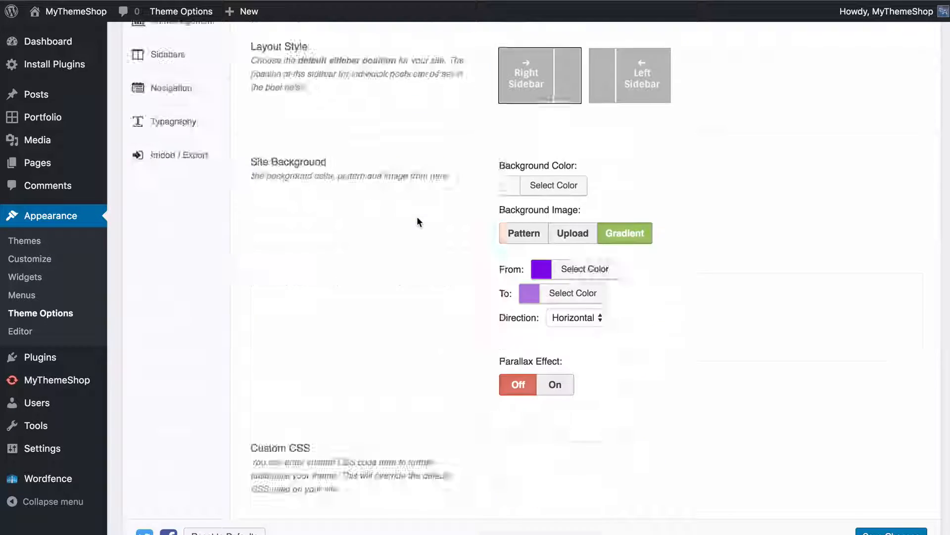
left_click(552, 319)
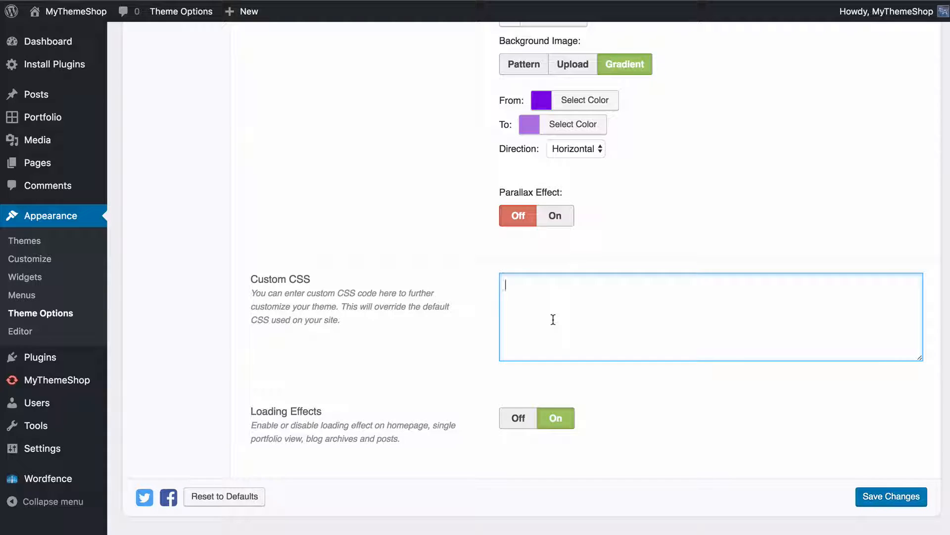
left_click(461, 344)
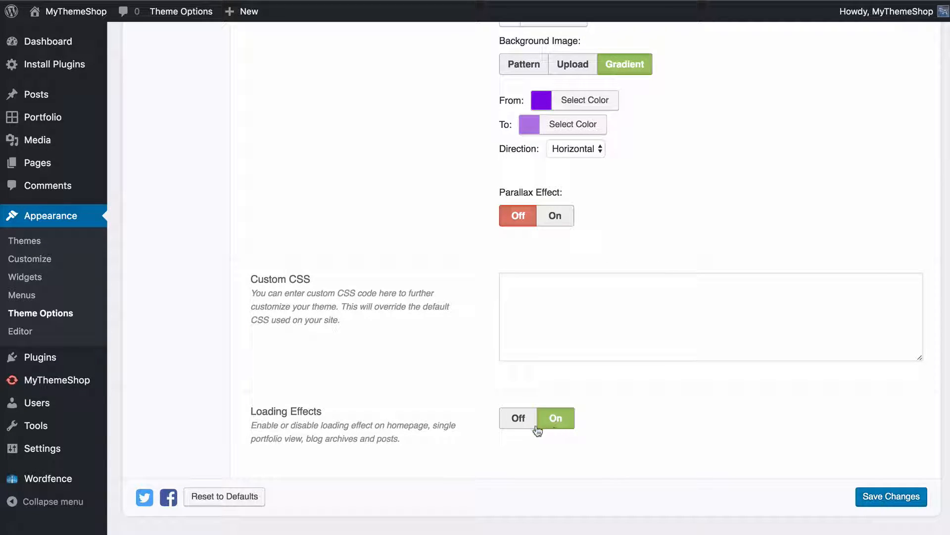
left_click(518, 425)
left_click(889, 497)
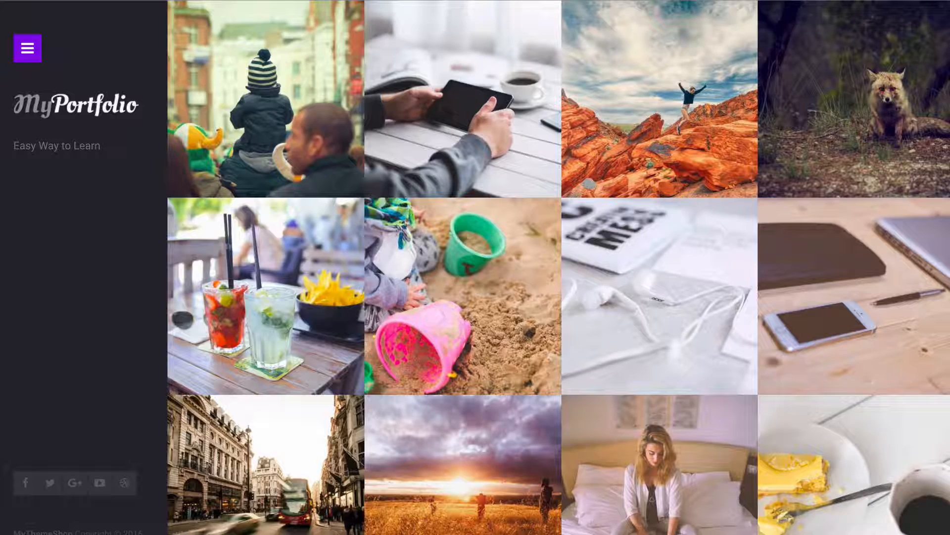
Reload the live site to check how it loads, and save the styling options again
key("super+r")
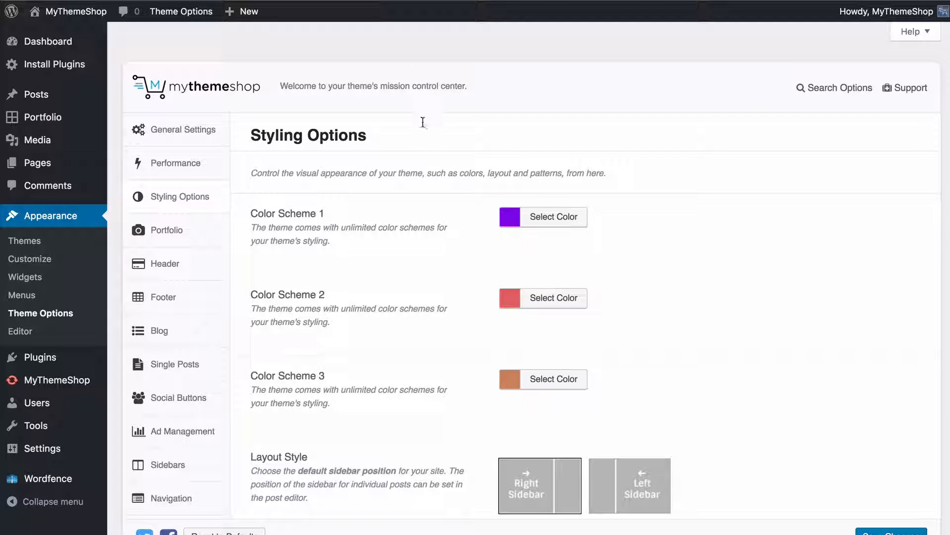
scroll(424, 174, "down", 10)
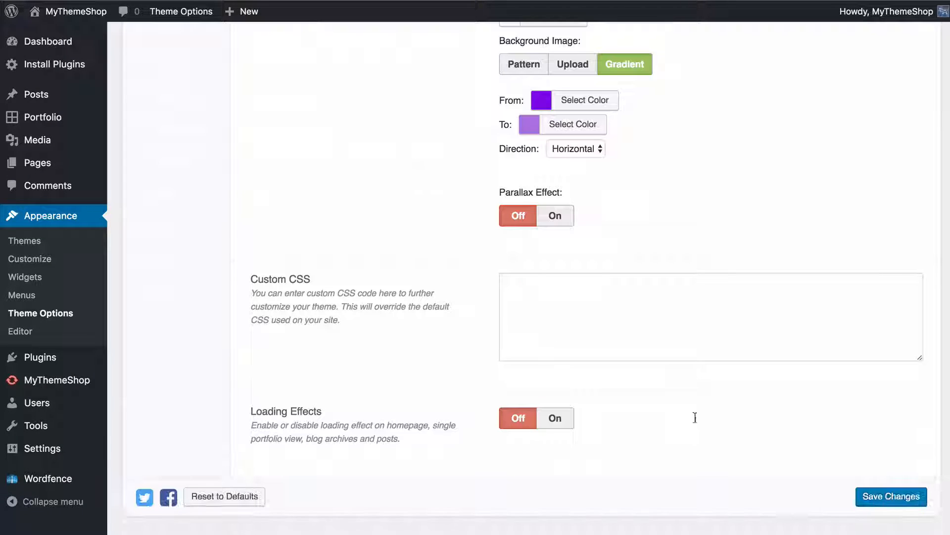
left_click(904, 497)
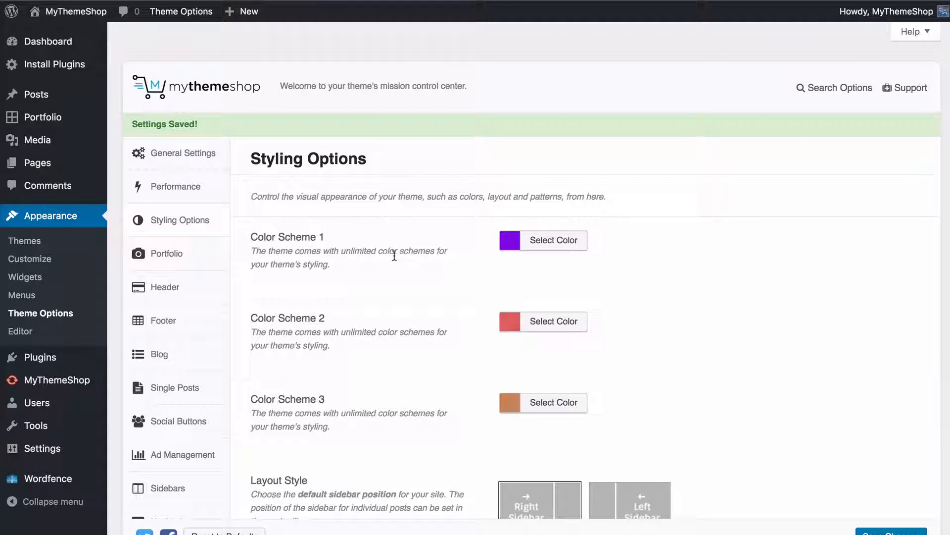
Open the Portfolio theme options and look over the portfolio grid and pagination on the live homepage
left_click(203, 257)
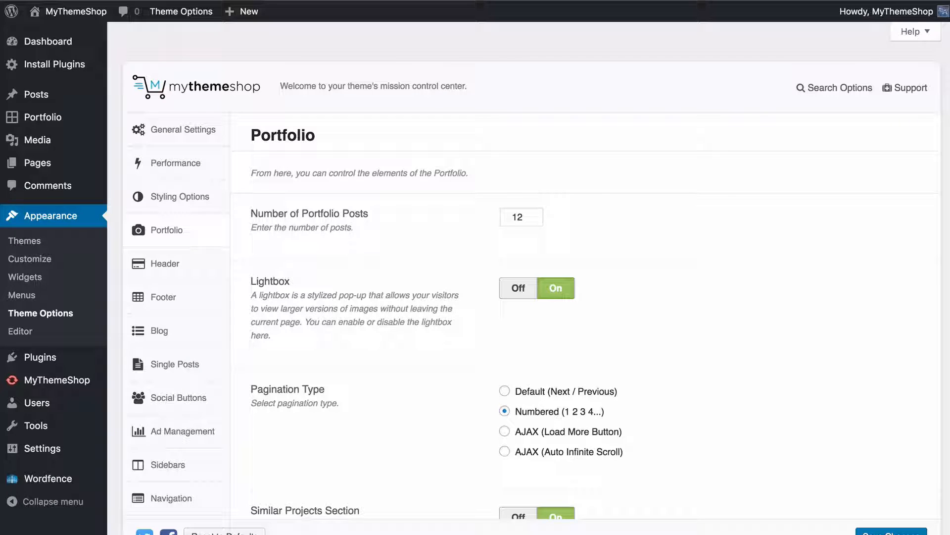
scroll(667, 367, "down", 1)
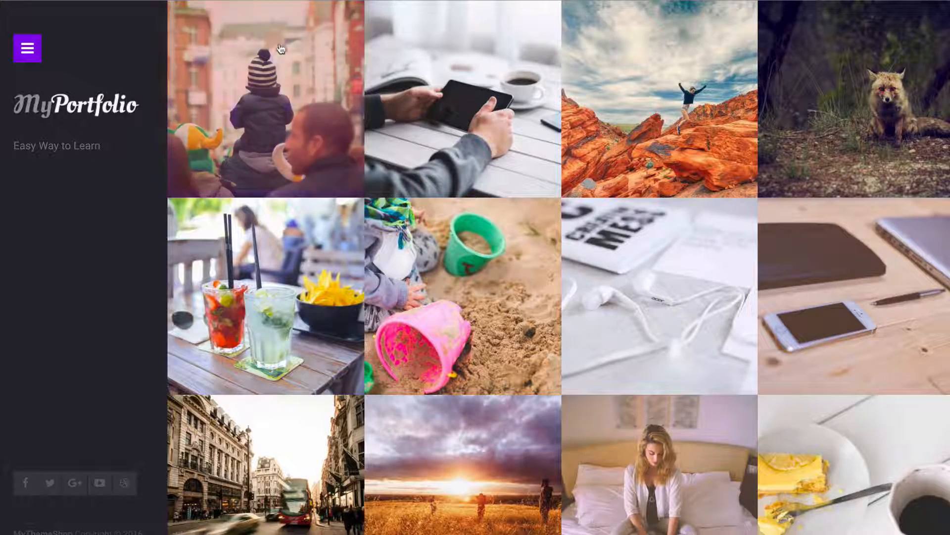
scroll(783, 94, "down", 5)
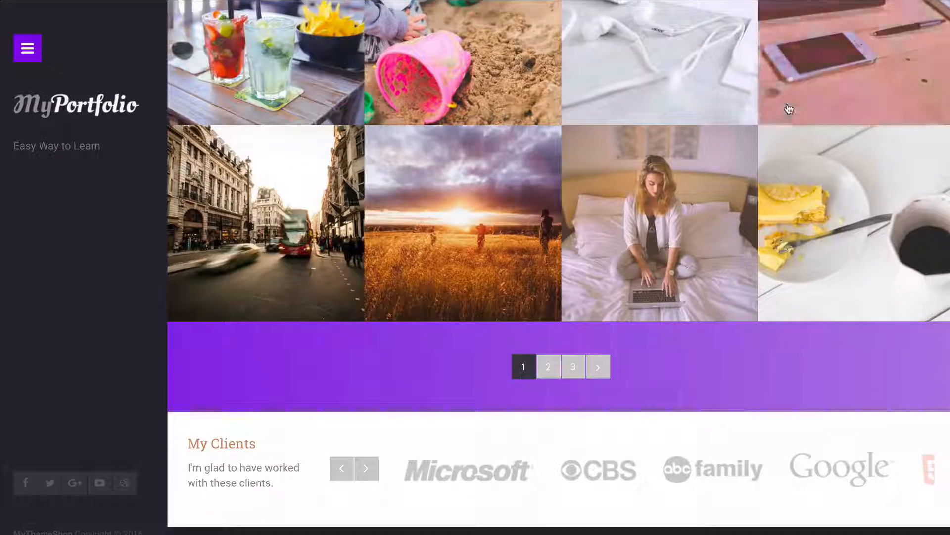
scroll(233, 194, "up", 2)
scroll(233, 193, "up", 2)
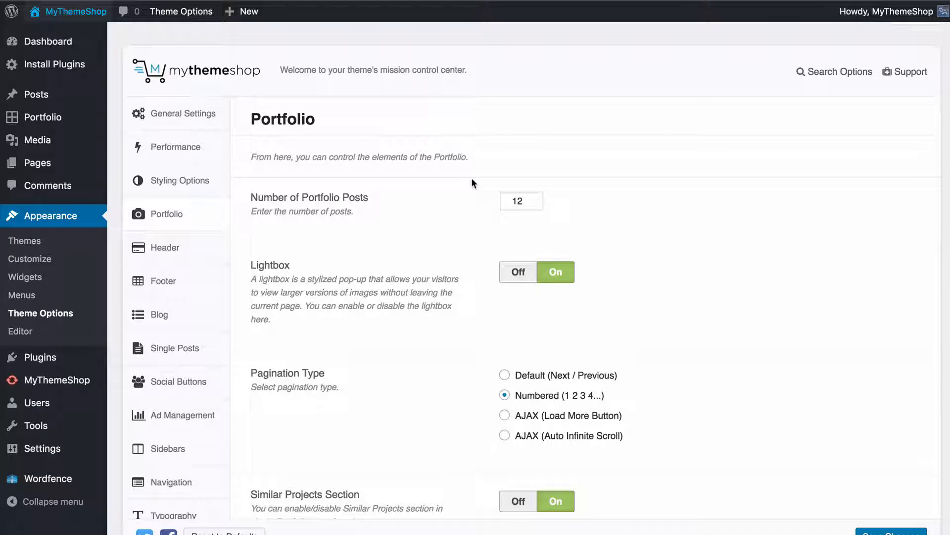
Set the Number of Portfolio Posts to 16, save the changes and check the portfolio grid on the homepage
double_click(517, 201)
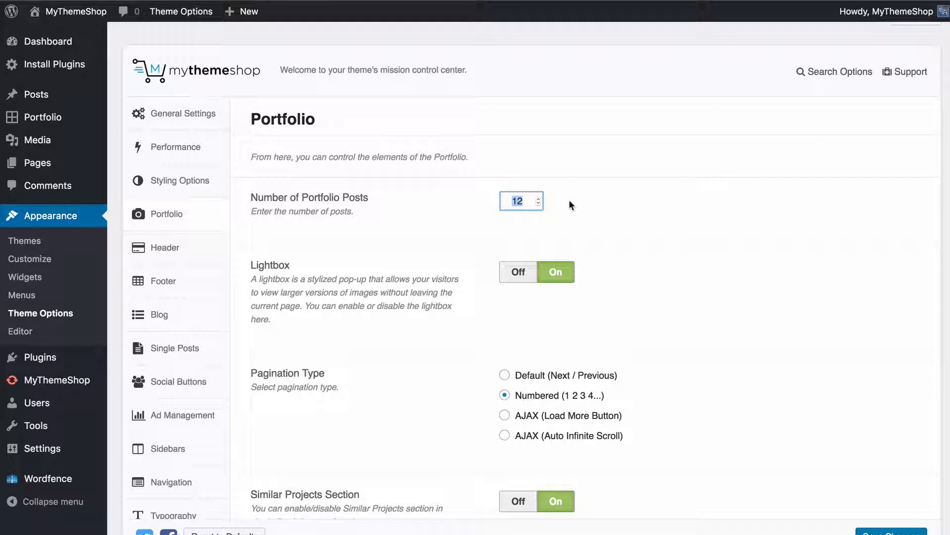
type("16")
left_click(891, 532)
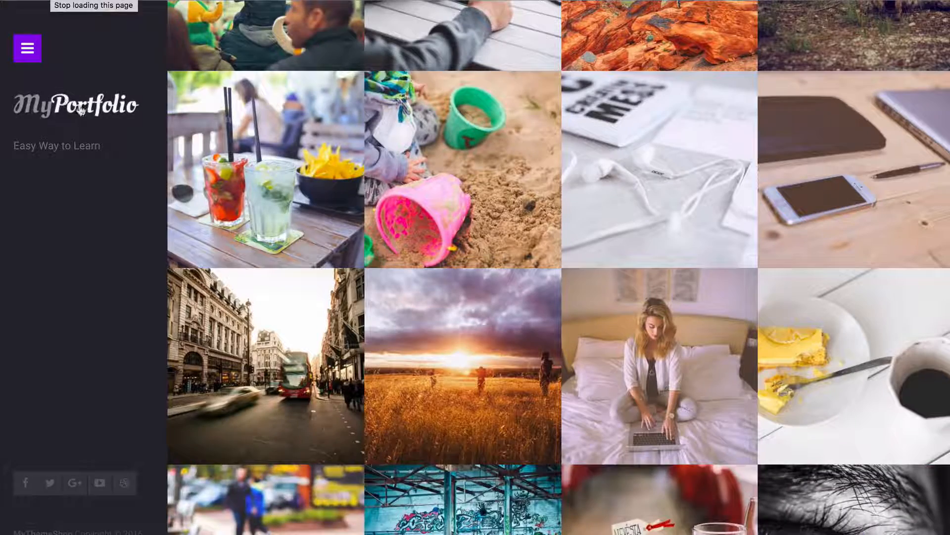
scroll(153, 191, "down", 3)
scroll(719, 380, "up", 5)
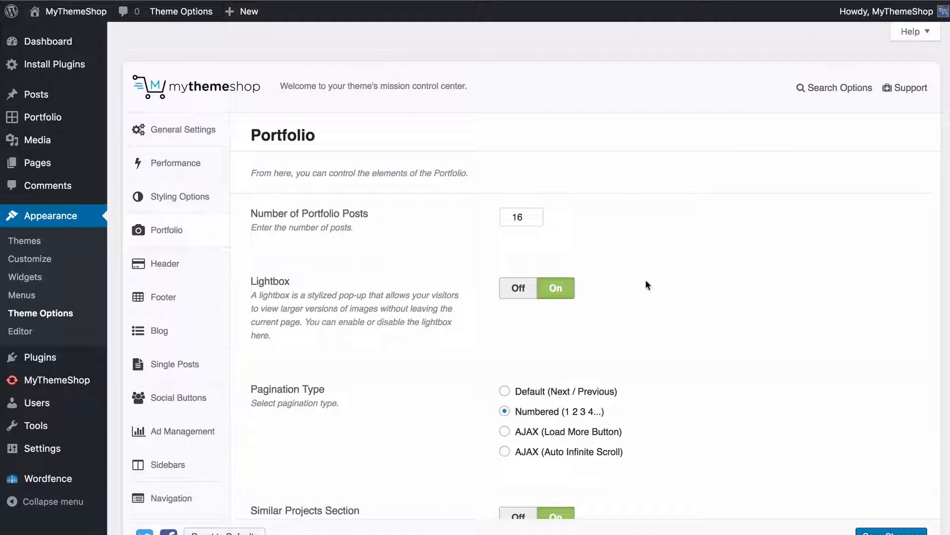
scroll(646, 279, "down", 2)
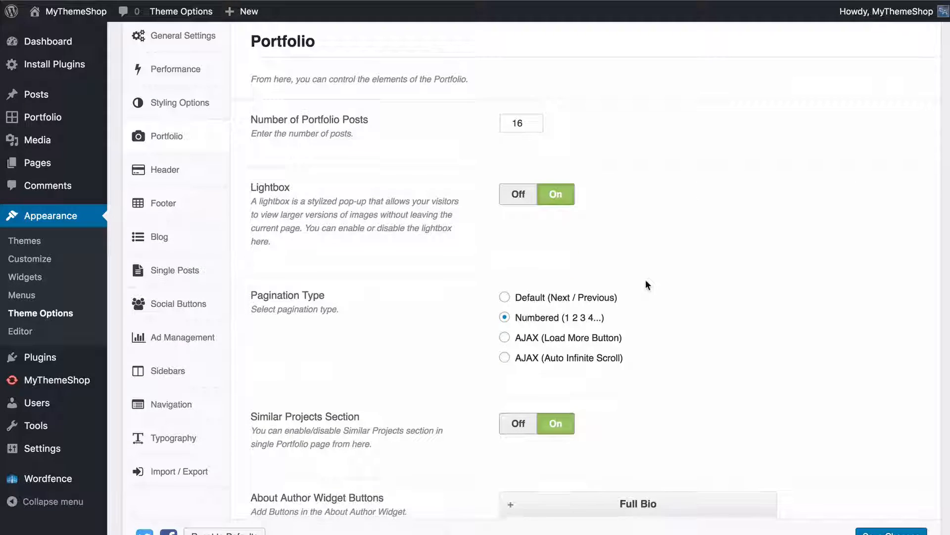
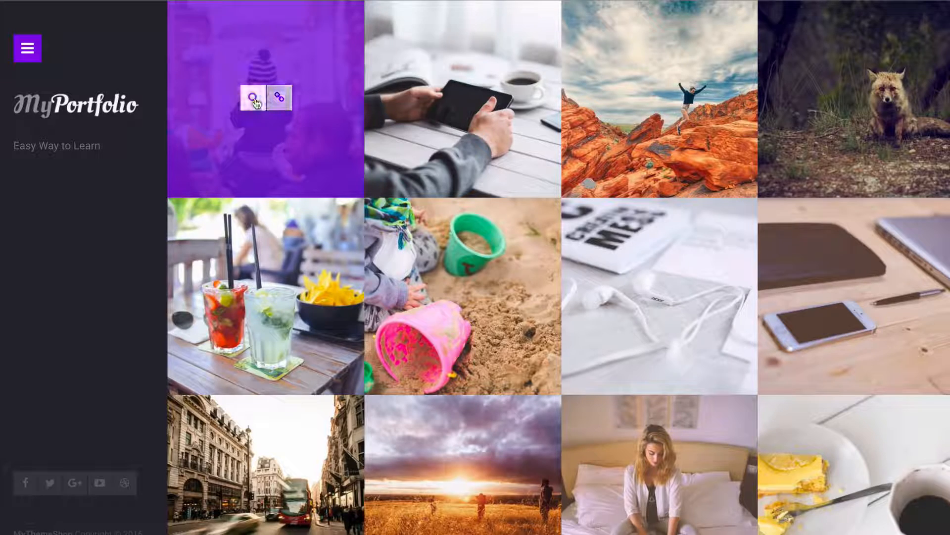
Preview the first portfolio image in the homepage lightbox, and switch the Lightbox option off and back on
left_click(254, 97)
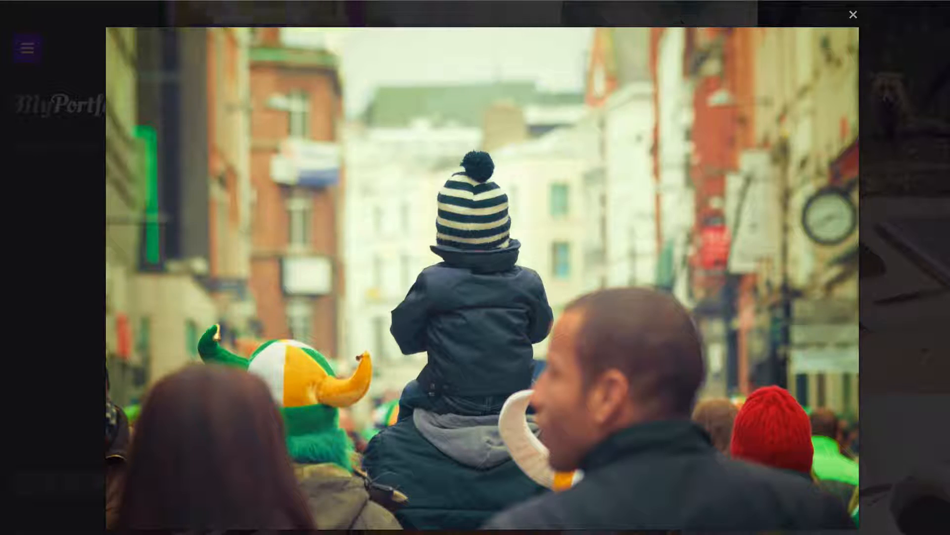
left_click(853, 14)
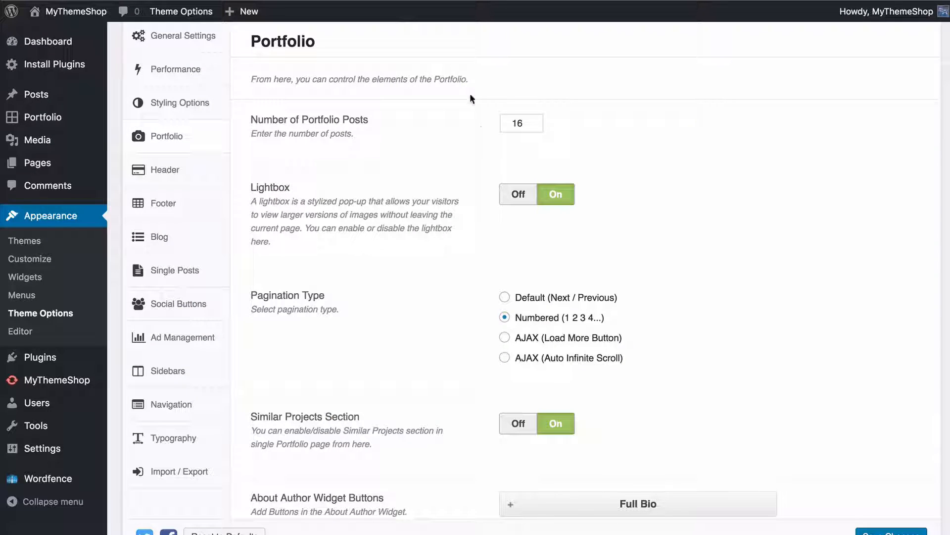
left_click(517, 193)
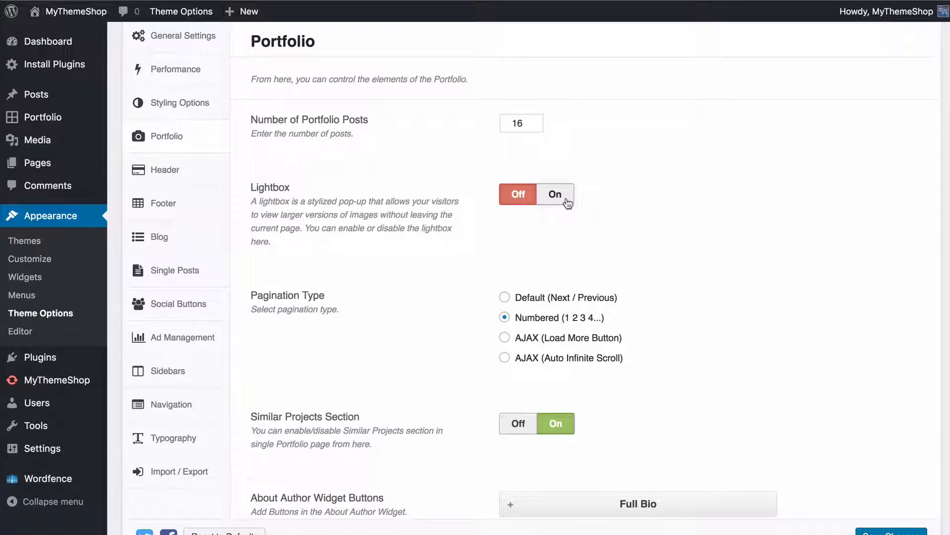
left_click(567, 203)
Set the portfolio Pagination Type to AJAX (Load More Button) and save the changes
scroll(653, 208, "down", 3)
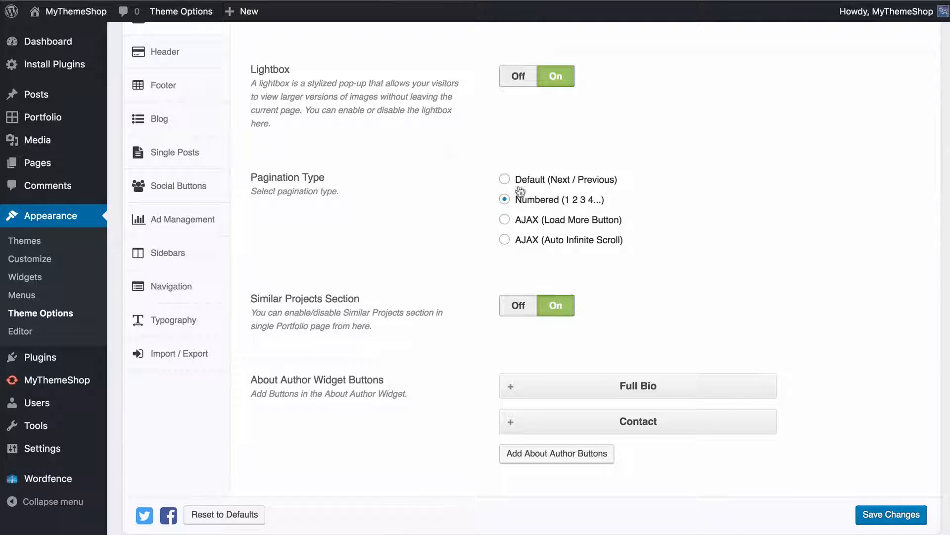
left_click(532, 182)
left_click(590, 221)
left_click(581, 243)
left_click(580, 223)
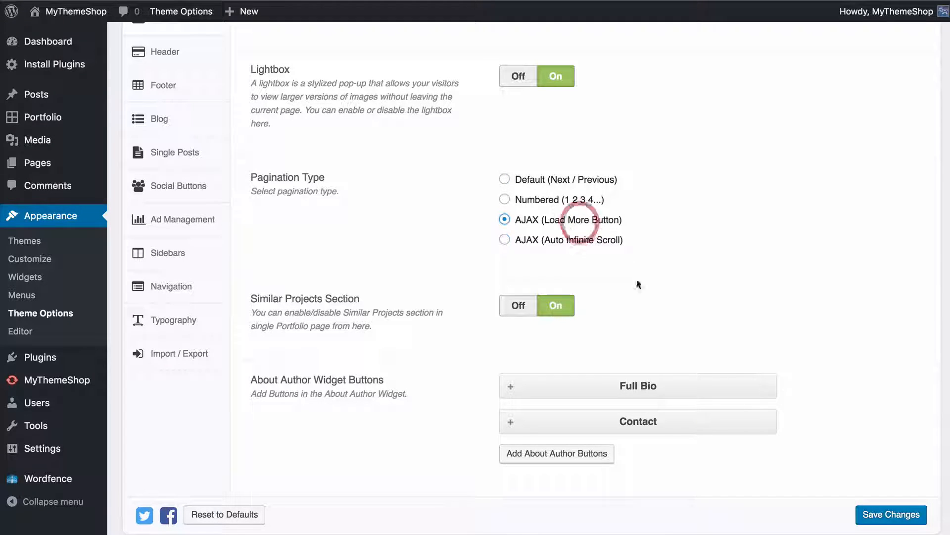
left_click(870, 515)
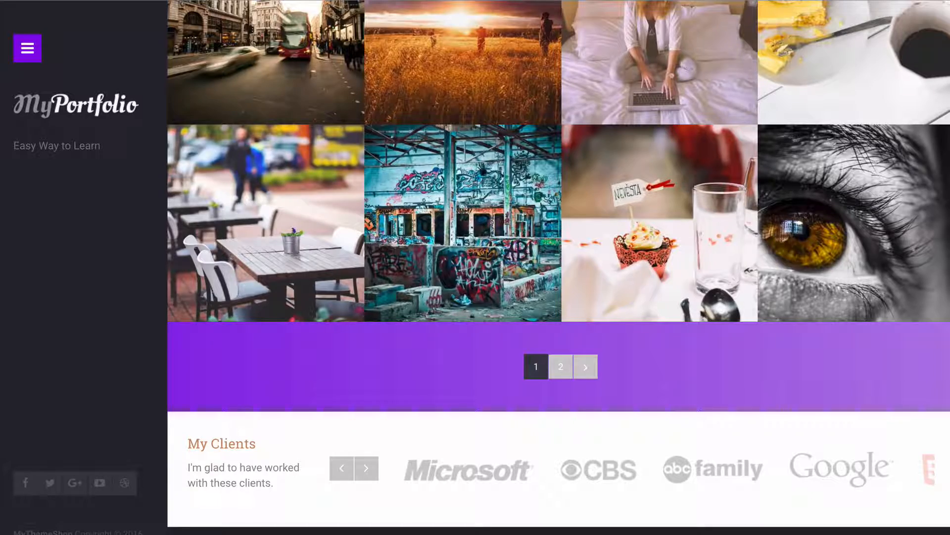
Reload the live homepage, load more portfolio posts and look over the extended grid
key("F5")
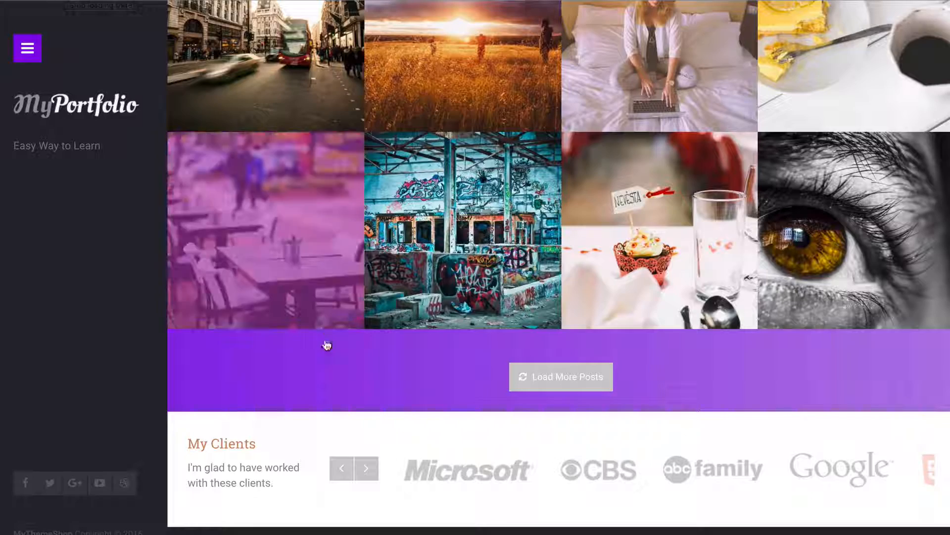
left_click(553, 388)
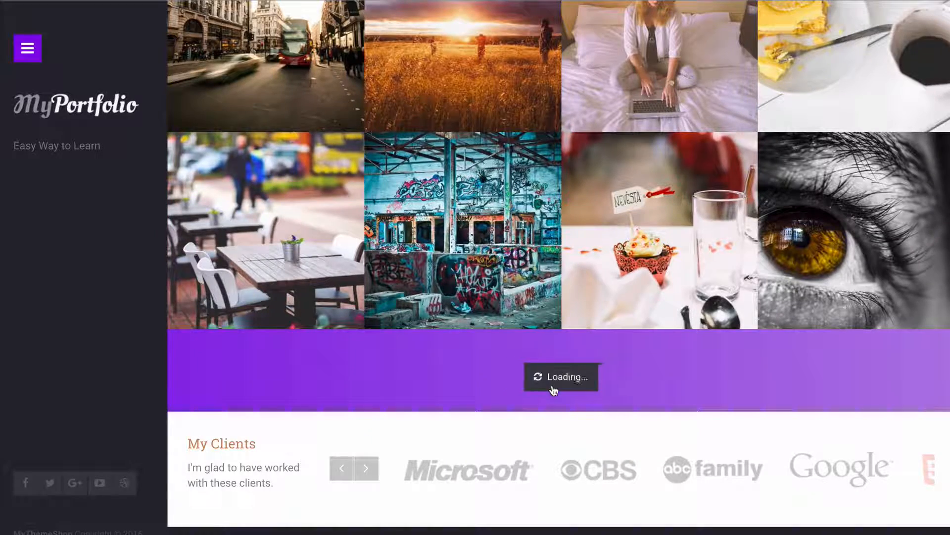
scroll(641, 393, "down", 3)
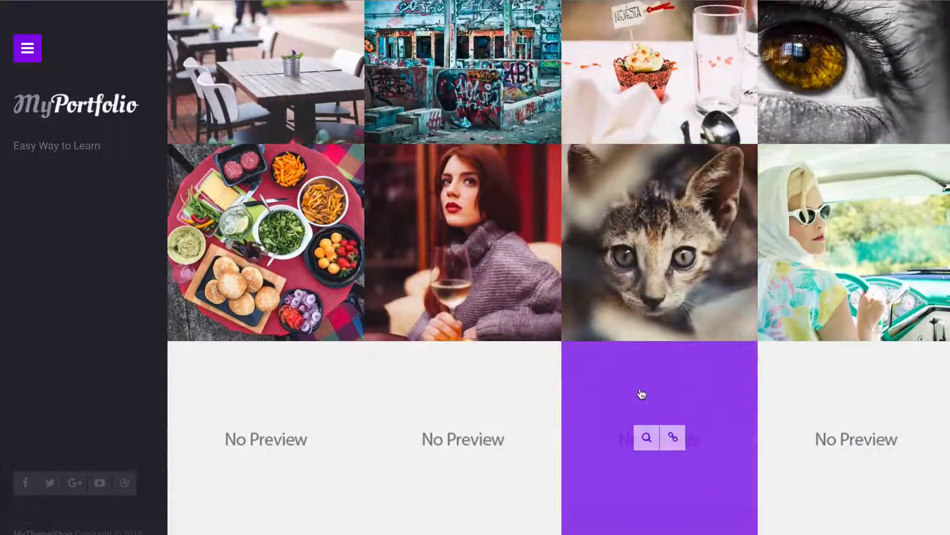
scroll(642, 393, "up", 3)
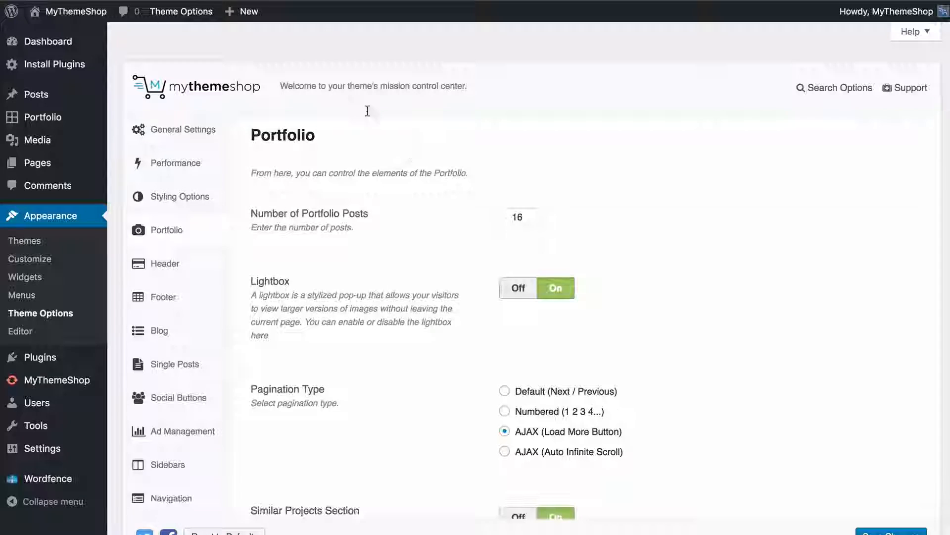
scroll(394, 231, "down", 3)
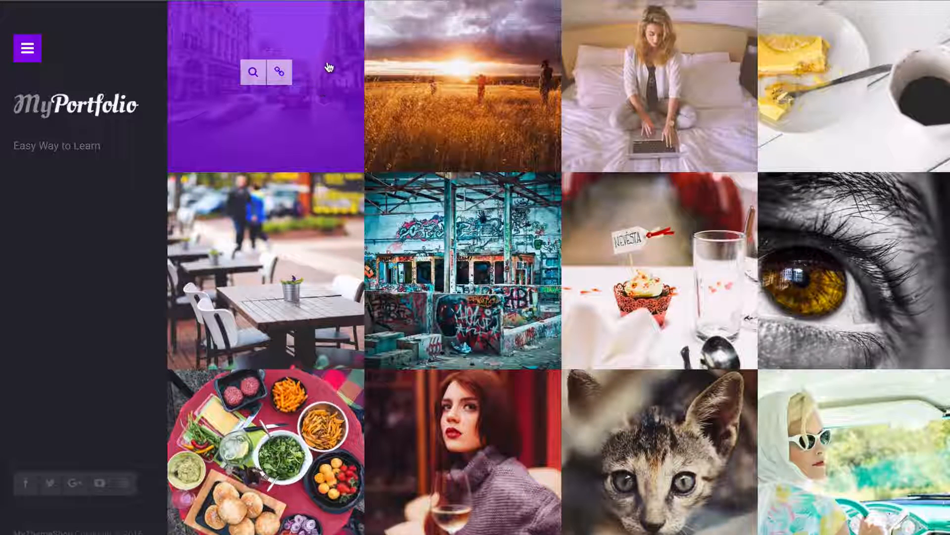
Look through the Random City Photo project page, and switch the Similar Projects Section off and back on
left_click(328, 63)
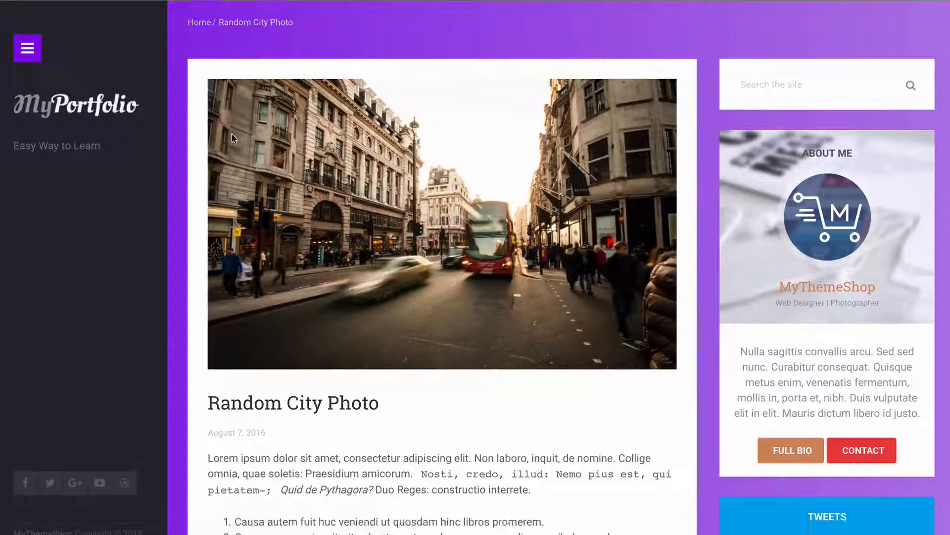
scroll(228, 148, "down", 10)
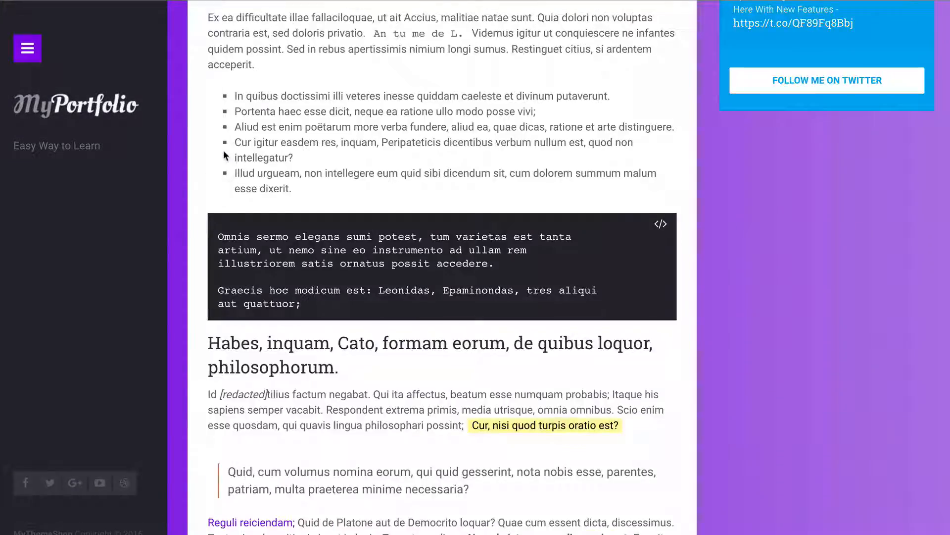
scroll(225, 156, "down", 8)
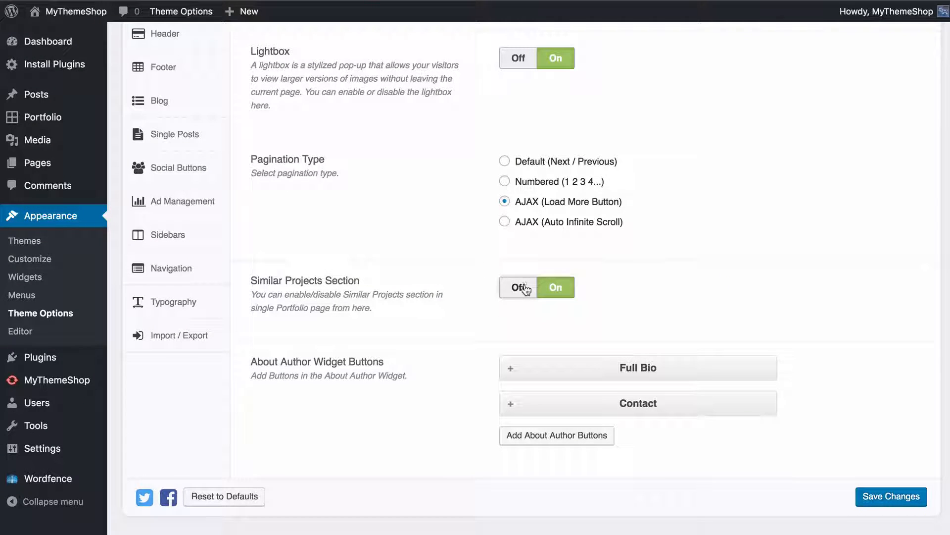
left_click(524, 288)
left_click(554, 287)
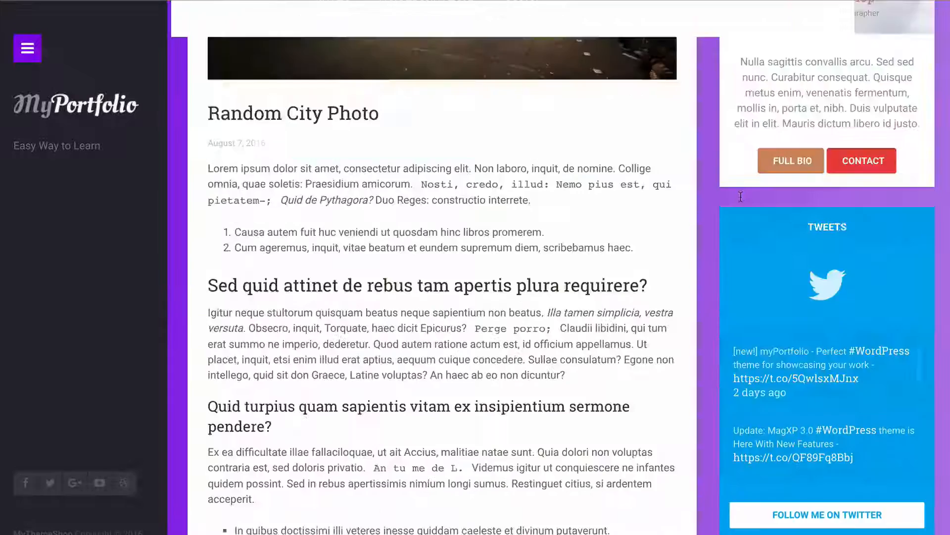
View the About Me widget on the project page, and examine the Full Bio button's icon and background color settings
scroll(741, 196, "up", 5)
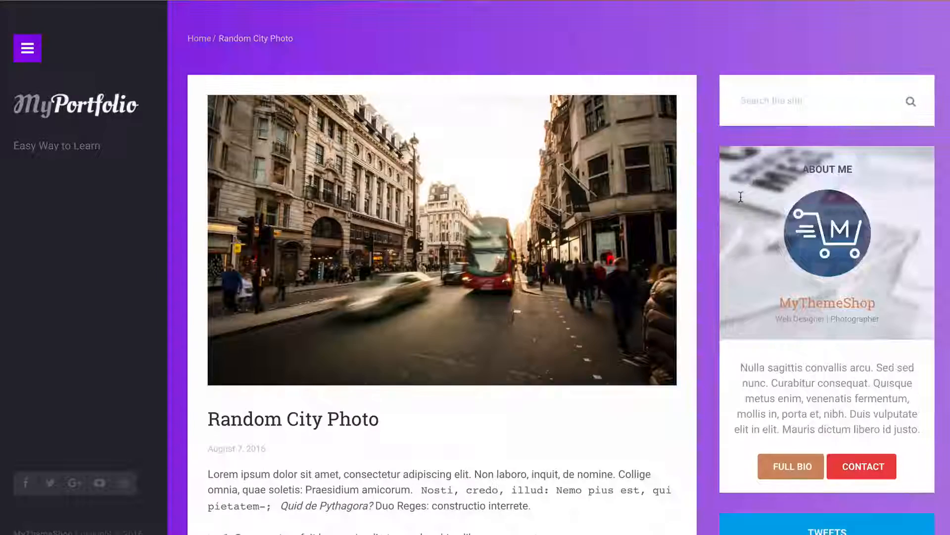
scroll(778, 389, "down", 1)
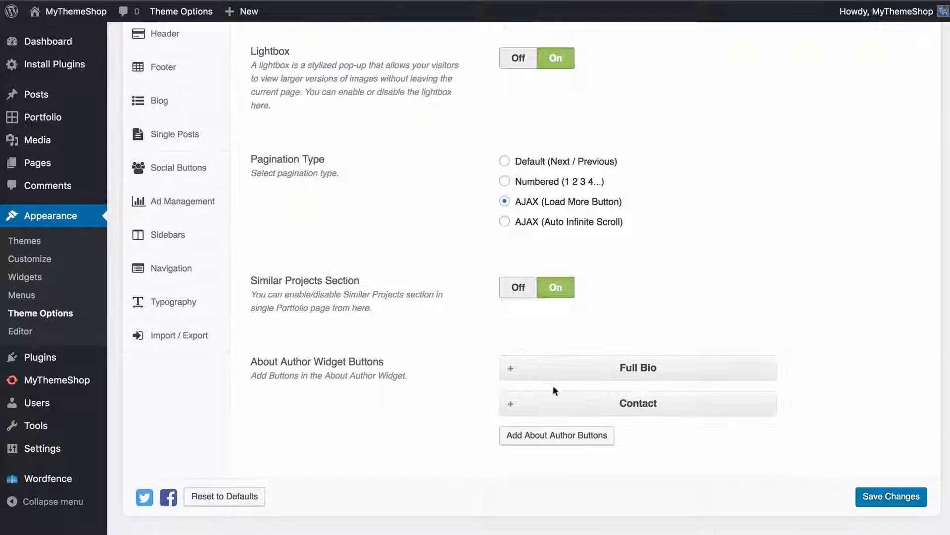
left_click(559, 366)
scroll(461, 340, "down", 5)
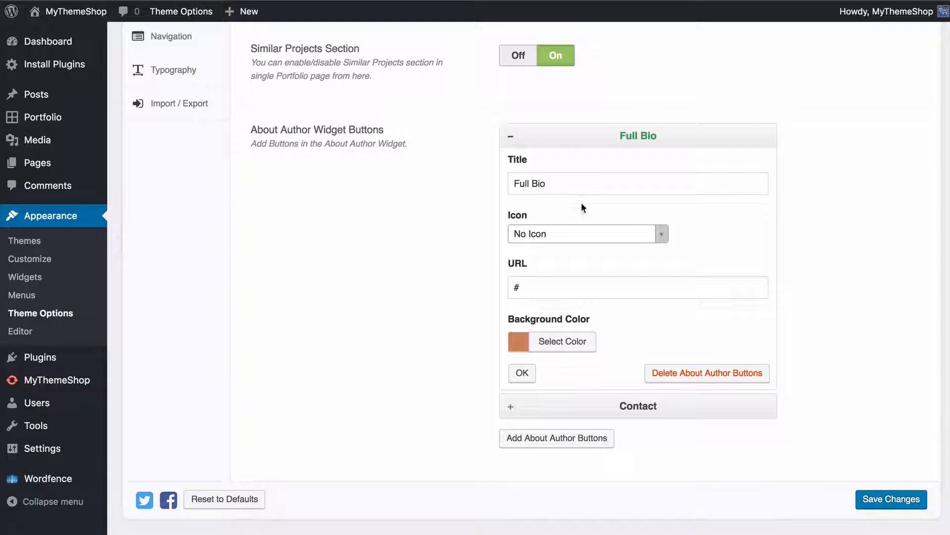
left_click(577, 235)
scroll(573, 322, "down", 5)
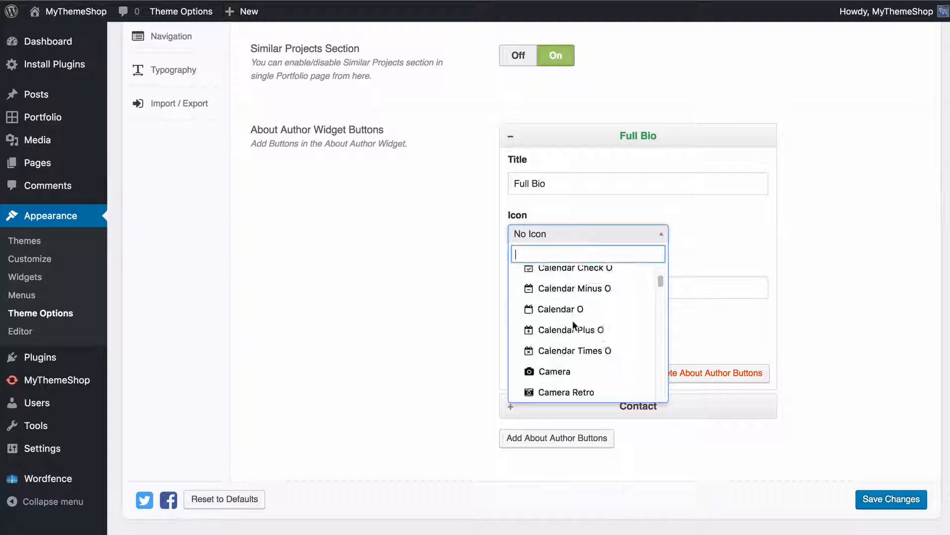
left_click(443, 277)
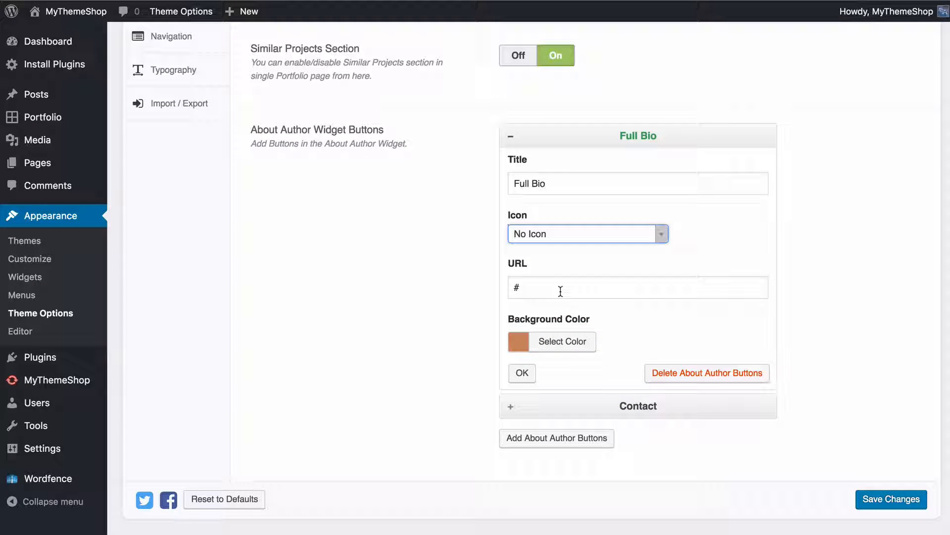
left_click(568, 349)
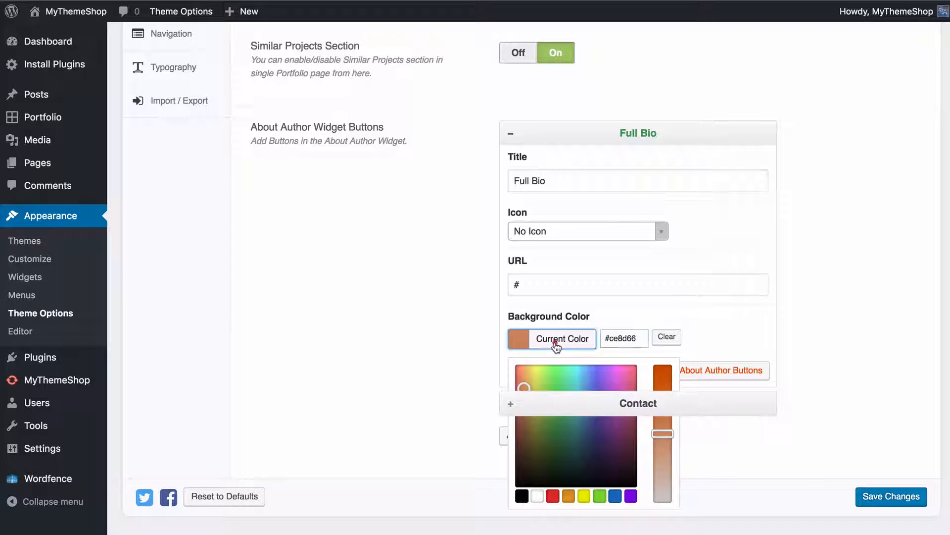
left_click(558, 342)
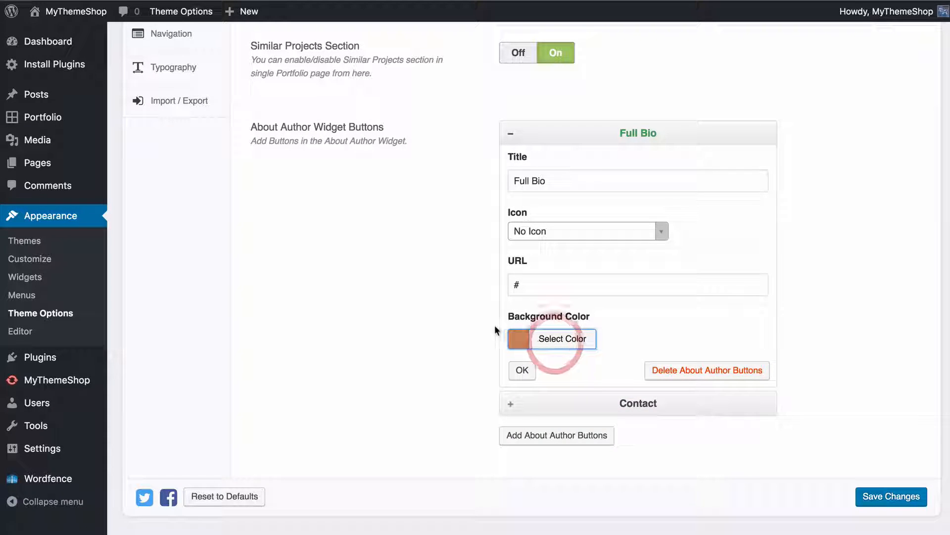
left_click(526, 377)
Check the Contact button's settings and try to reorder it among the About Author widget buttons
left_click(597, 399)
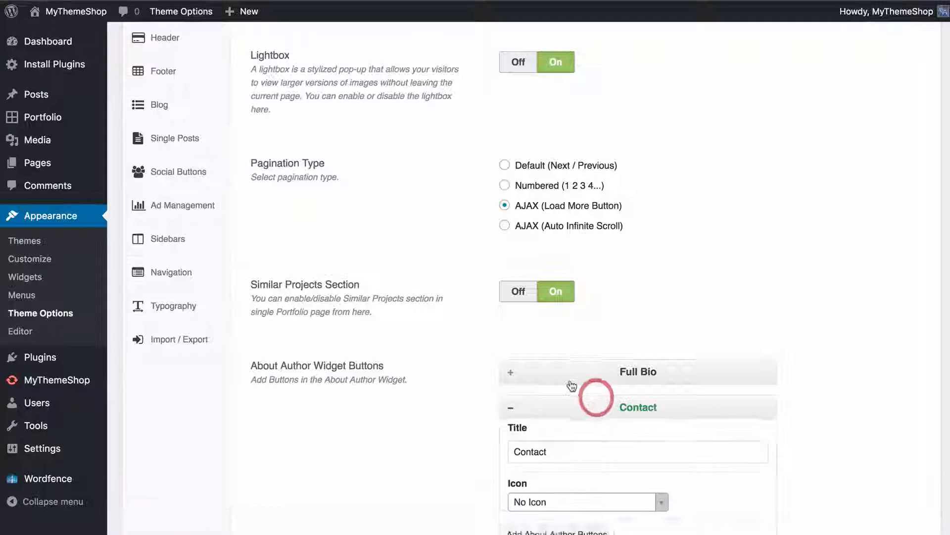
scroll(572, 386, "down", 5)
left_click(557, 176)
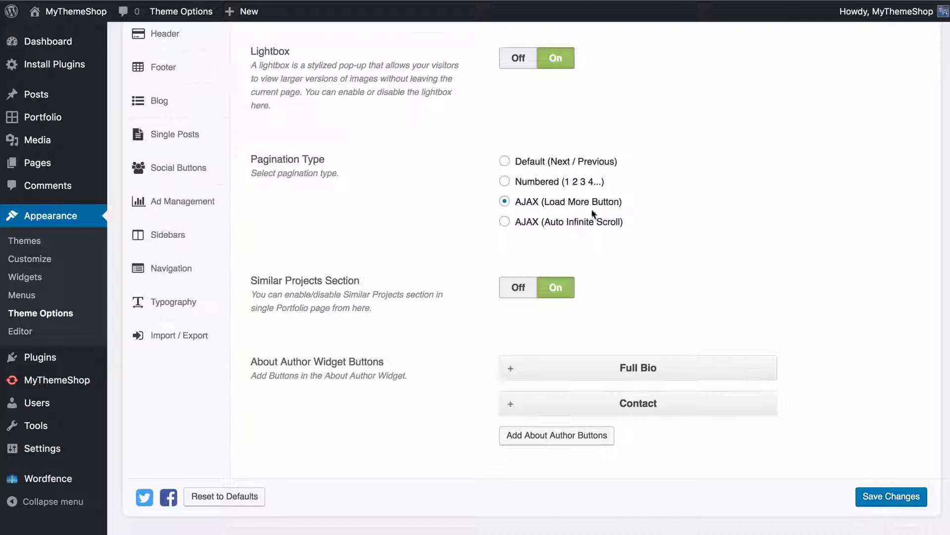
left_click_drag(617, 407, 623, 445)
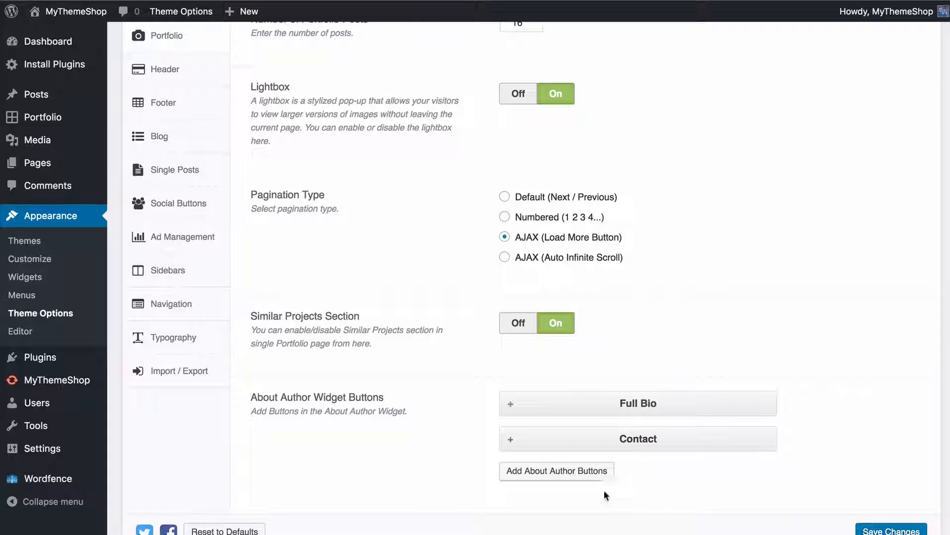
Add a blank About Author button and delete it again
left_click(577, 470)
scroll(469, 418, "down", 6)
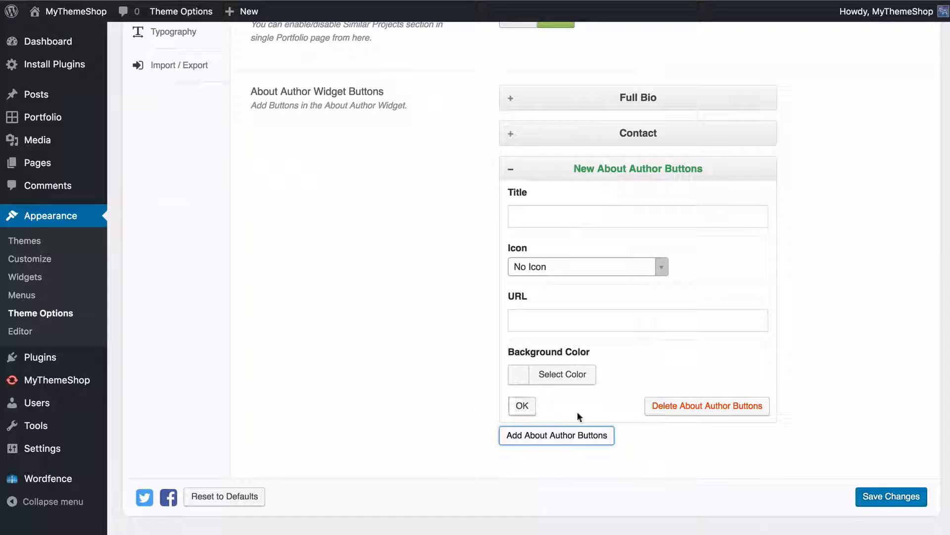
left_click(685, 405)
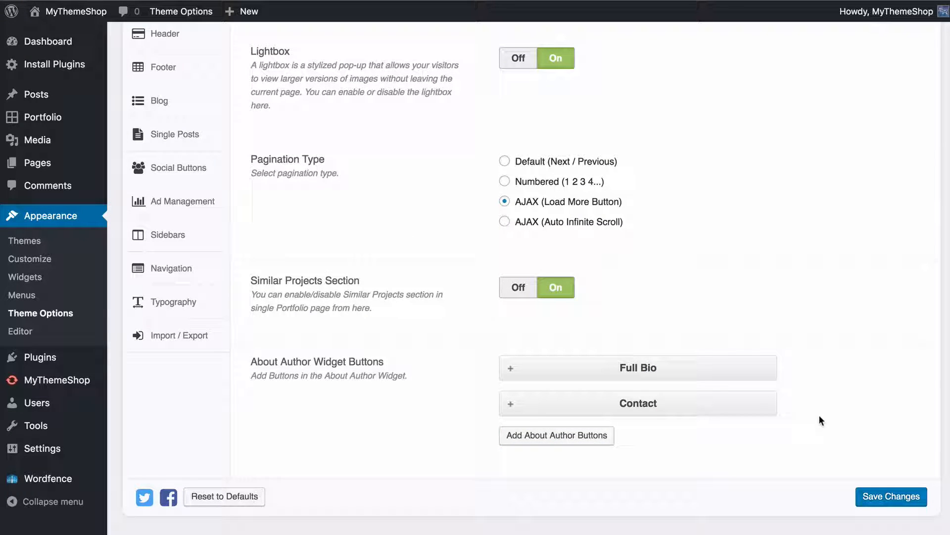
Save the portfolio options, open the Header theme options and view the header on the live site
left_click(867, 500)
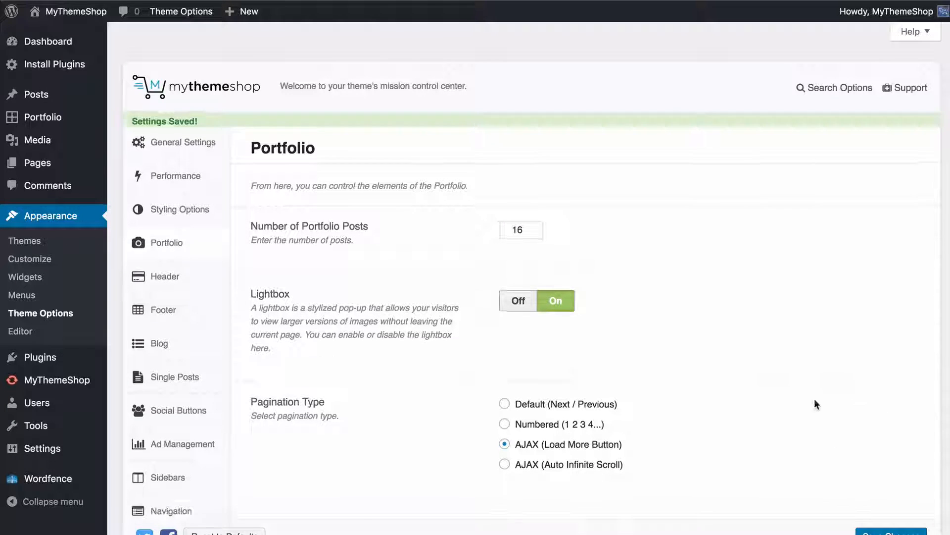
left_click(198, 270)
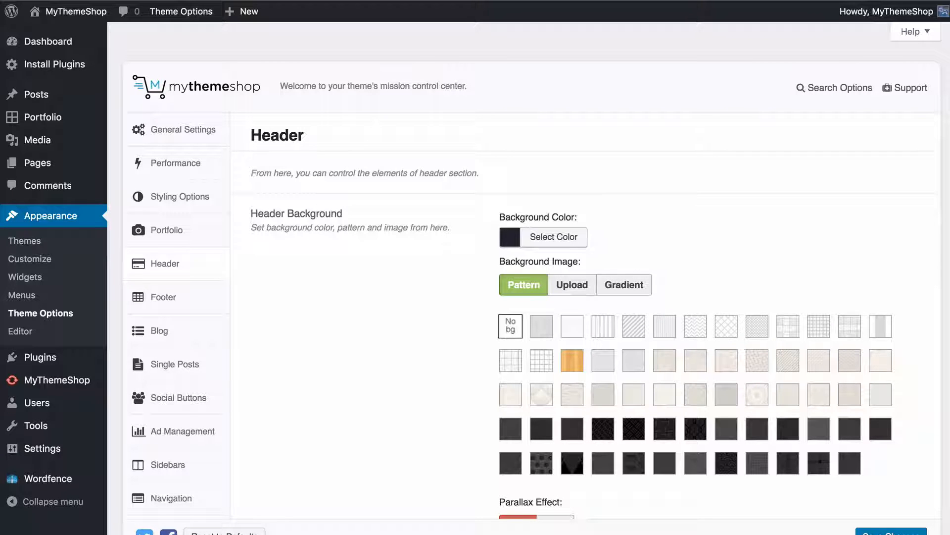
scroll(801, 286, "down", 2)
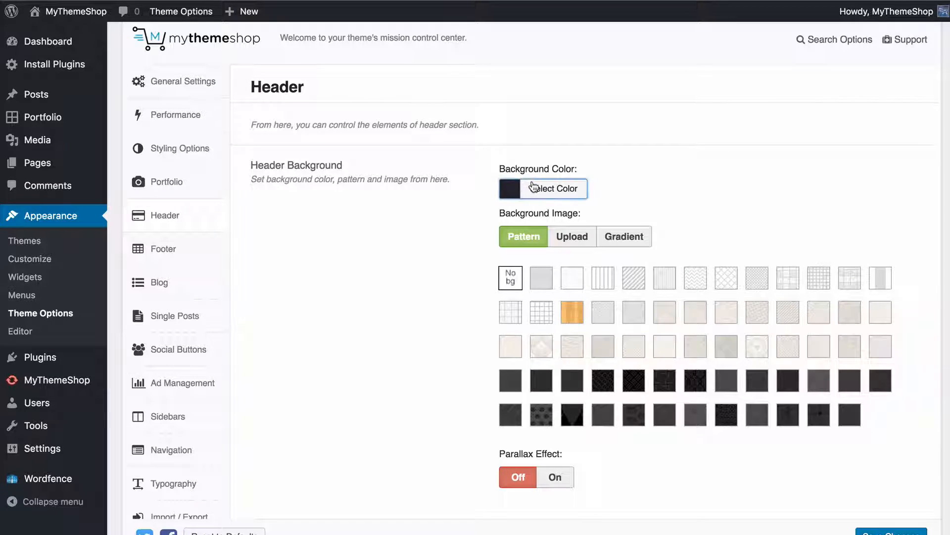
Examine the Header Background color picker and the Upload and Gradient choices, and return the background image type to Pattern
left_click(535, 188)
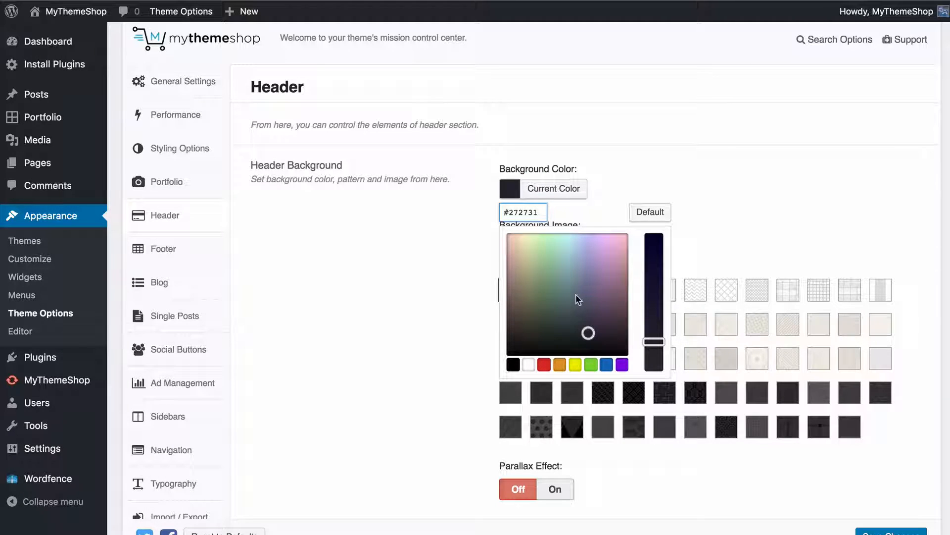
left_click(691, 186)
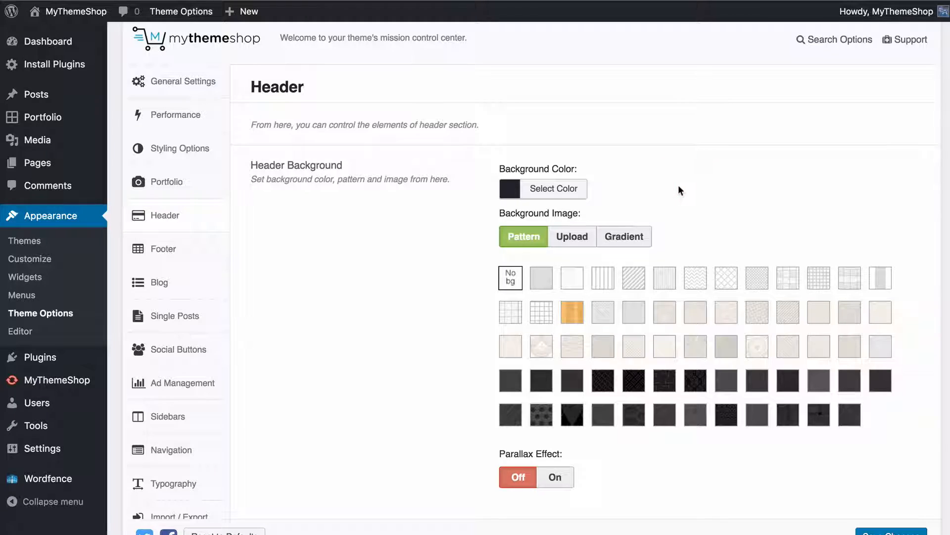
scroll(678, 185, "down", 3)
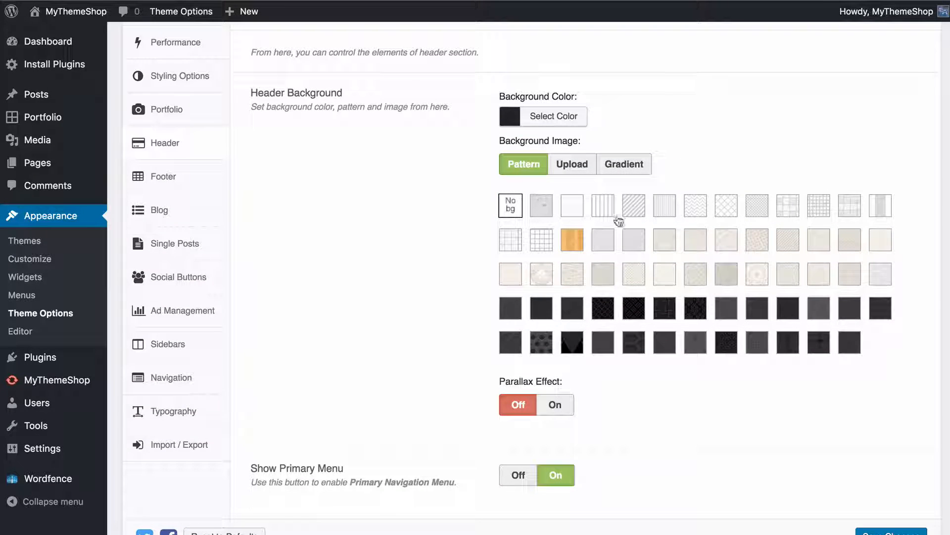
left_click(564, 164)
left_click(619, 165)
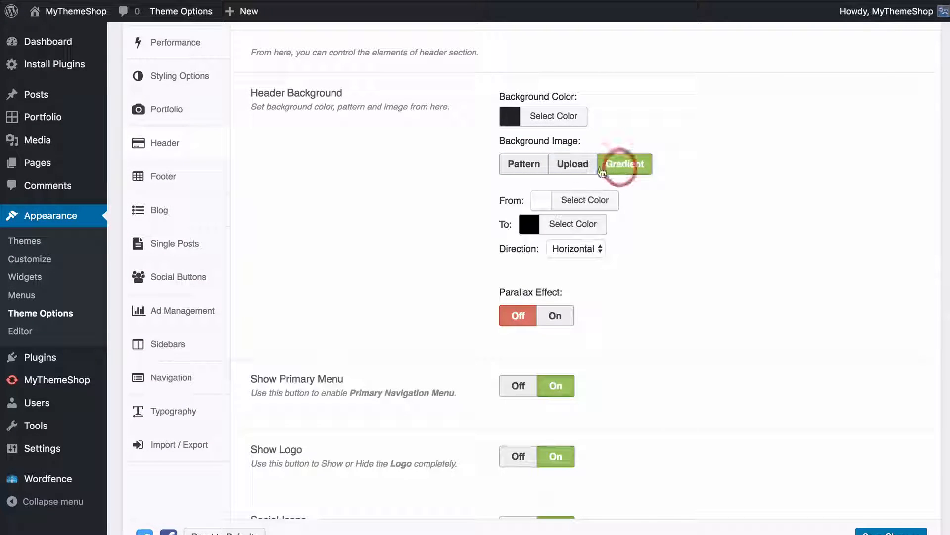
left_click(540, 165)
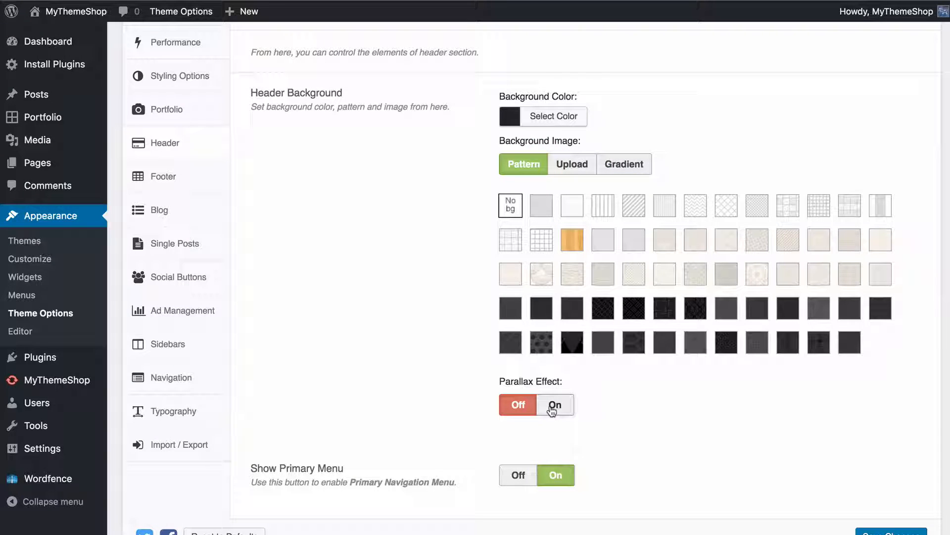
Check the menu on the live site, and switch Show Primary Menu and Show Logo off and back on in the Header options
scroll(453, 354, "down", 5)
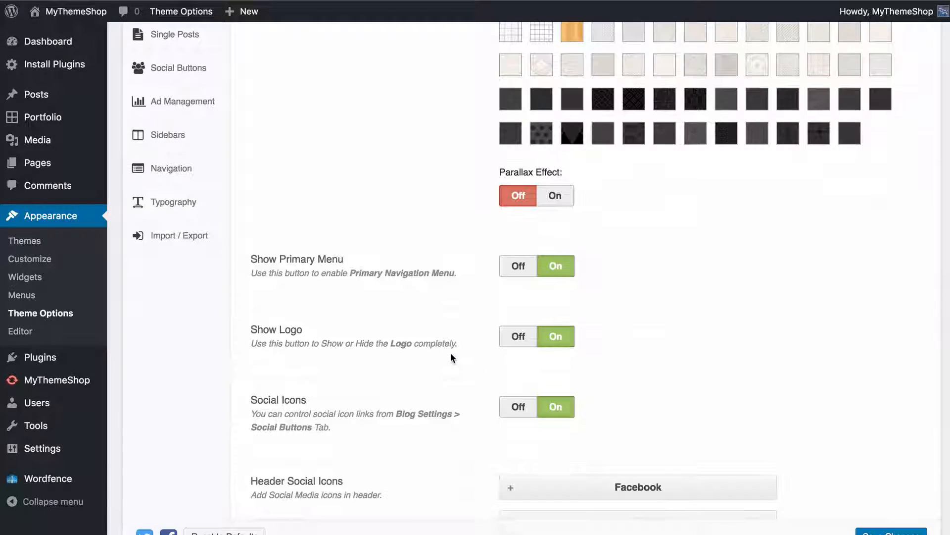
scroll(448, 347, "down", 1)
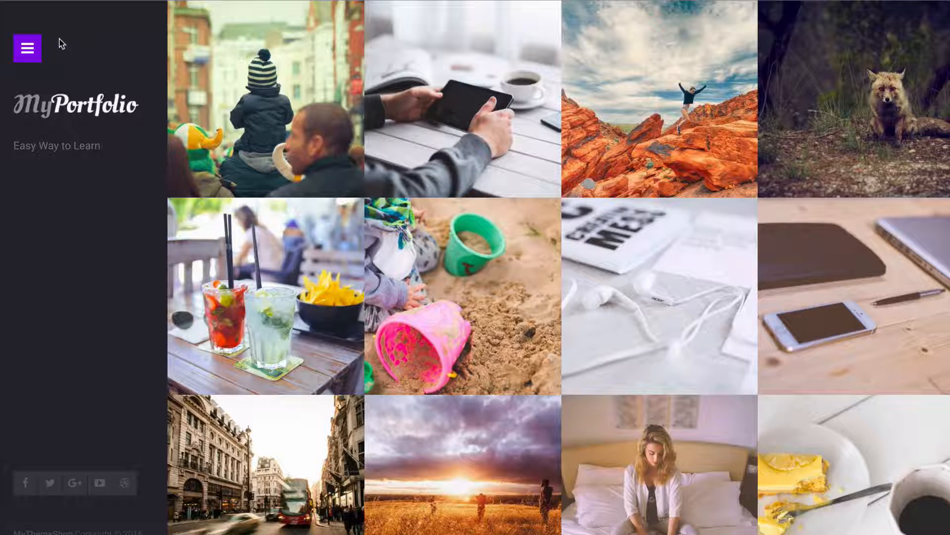
left_click(20, 52)
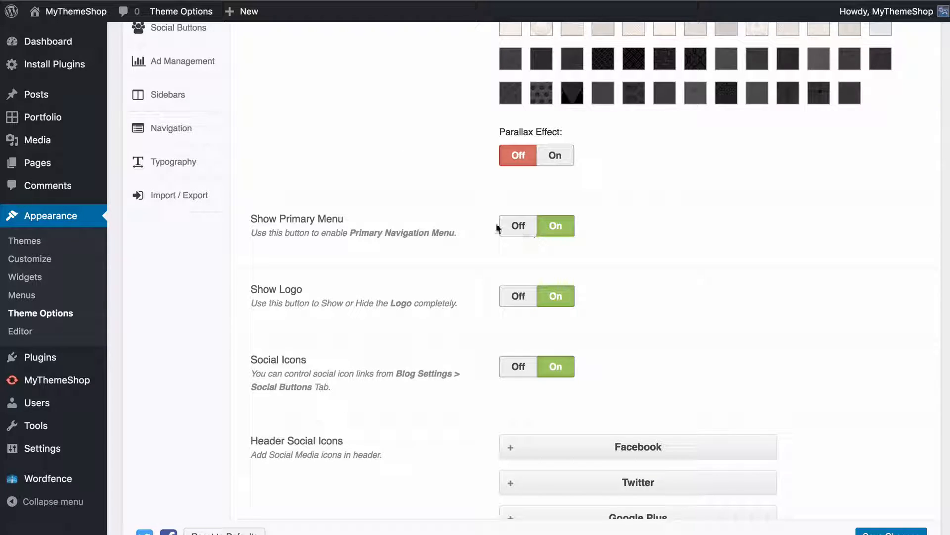
left_click(518, 227)
left_click(555, 227)
left_click(503, 300)
left_click(556, 296)
Examine the Facebook entry's title, icon and URL settings under Header Social Icons and try to reorder it
scroll(448, 345, "down", 2)
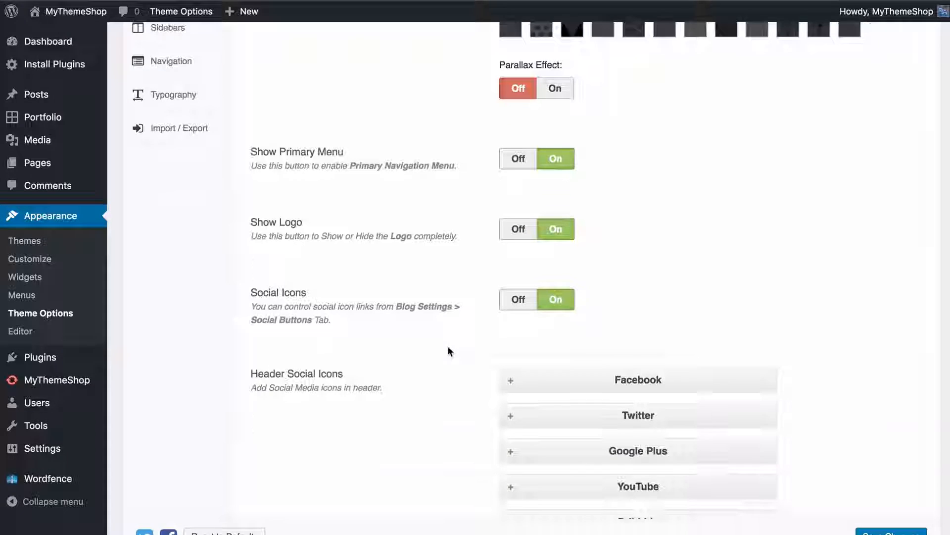
scroll(448, 342, "down", 1)
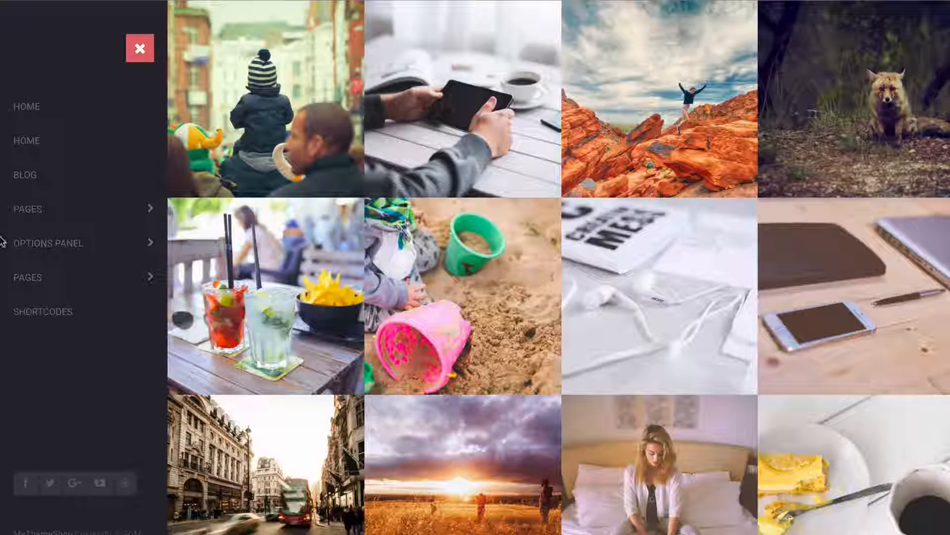
scroll(15, 510, "down", 2)
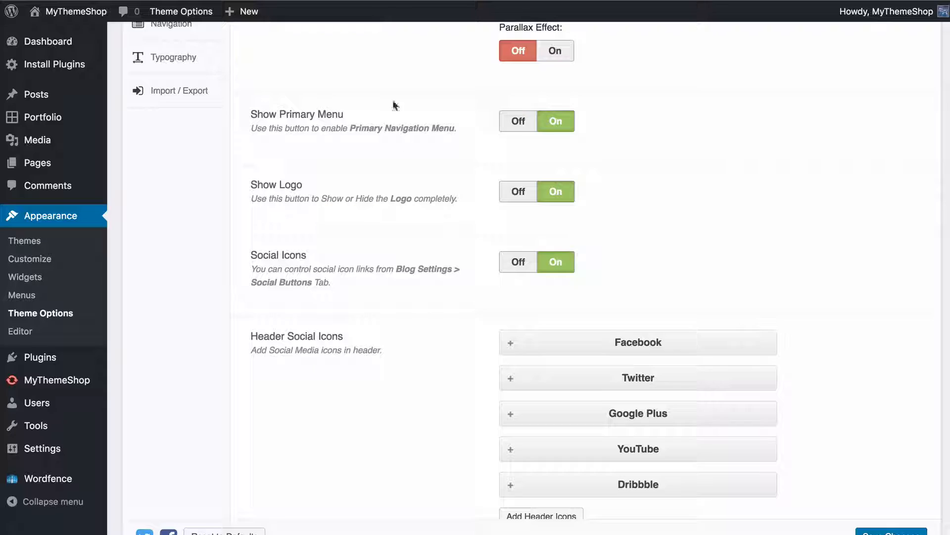
scroll(421, 258, "down", 2)
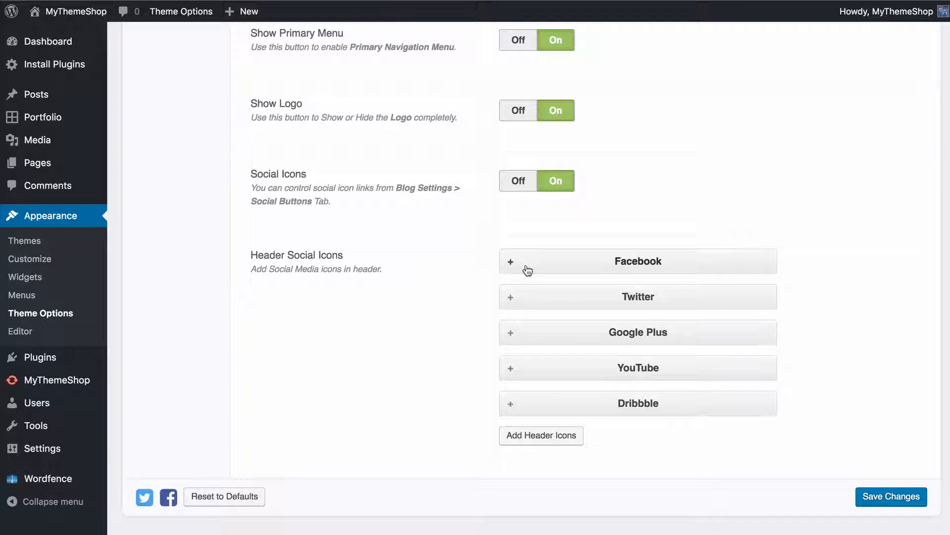
left_click(511, 261)
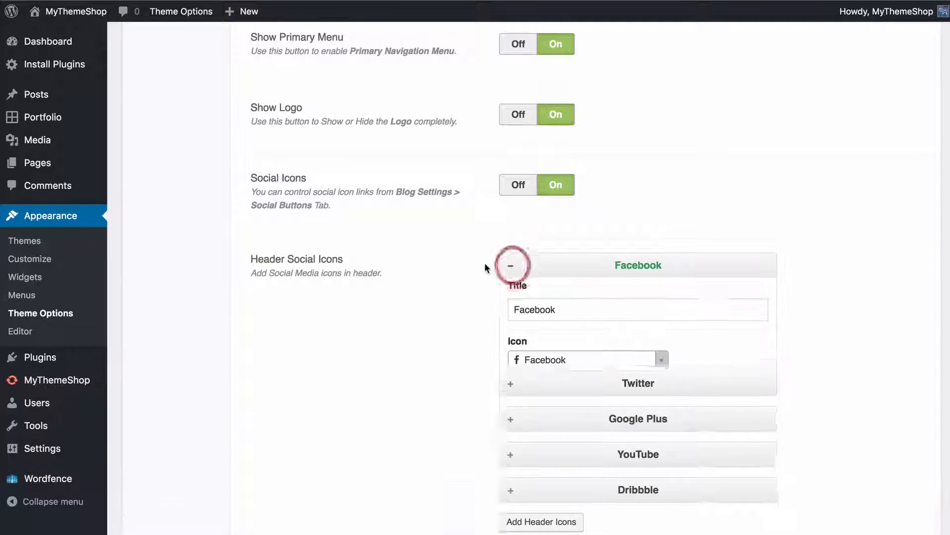
scroll(473, 273, "down", 4)
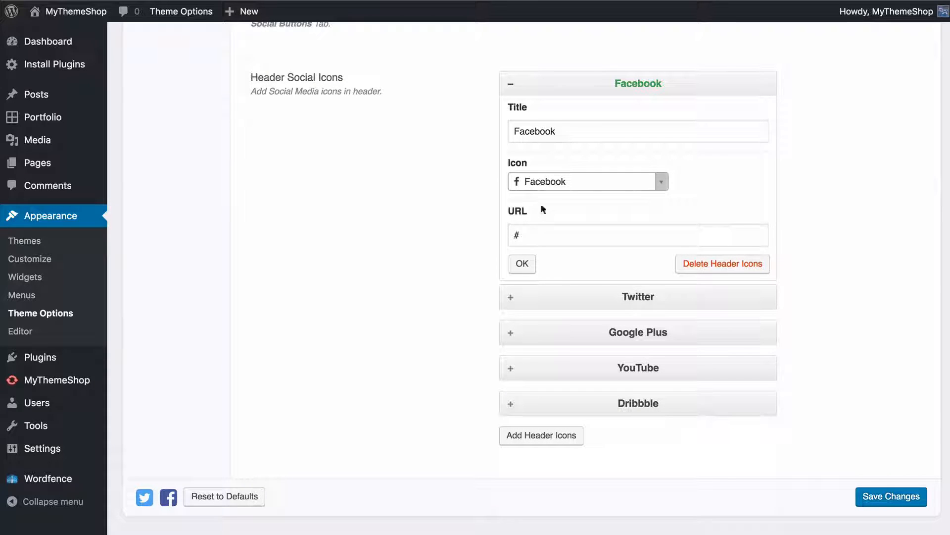
left_click(515, 263)
left_click_drag(564, 269, 591, 308)
Add a blank header social icon and delete it again
left_click(550, 473)
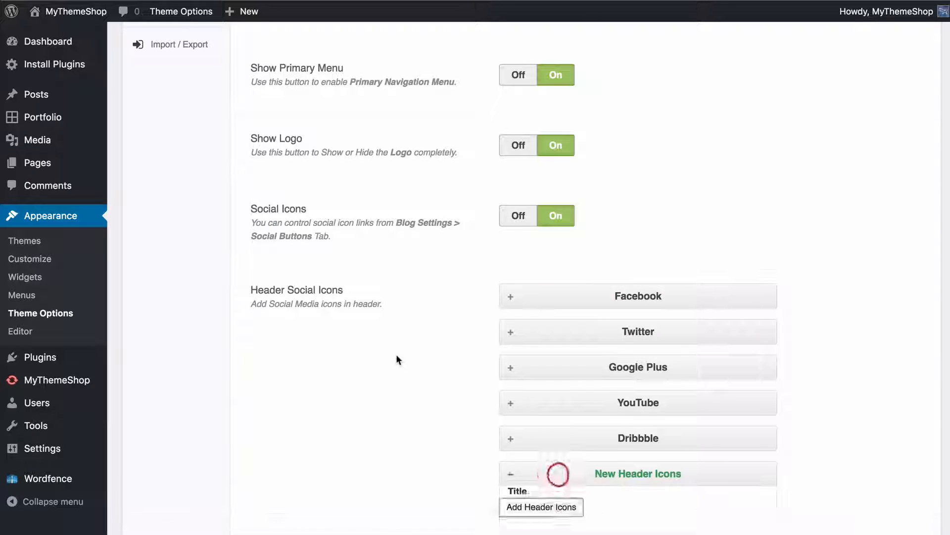
scroll(396, 355, "down", 4)
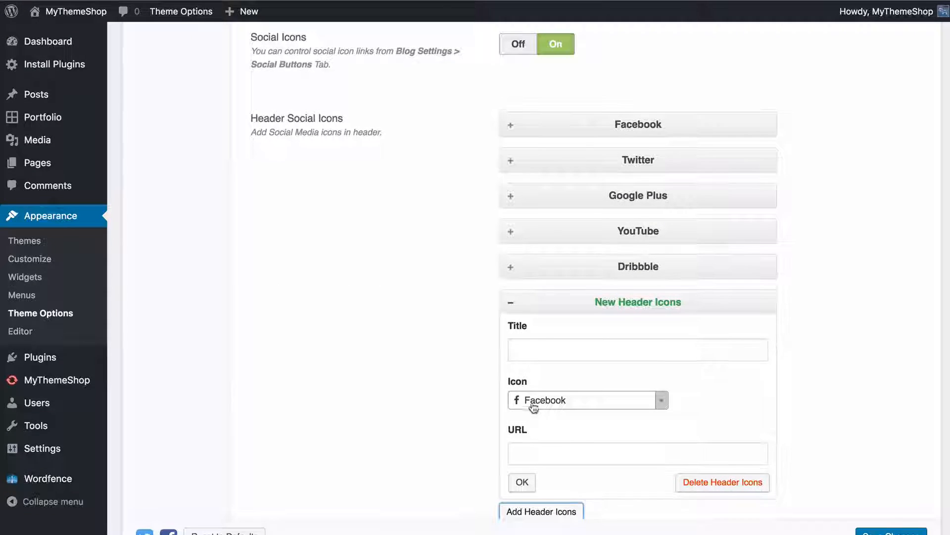
scroll(510, 380, "down", 1)
left_click(698, 458)
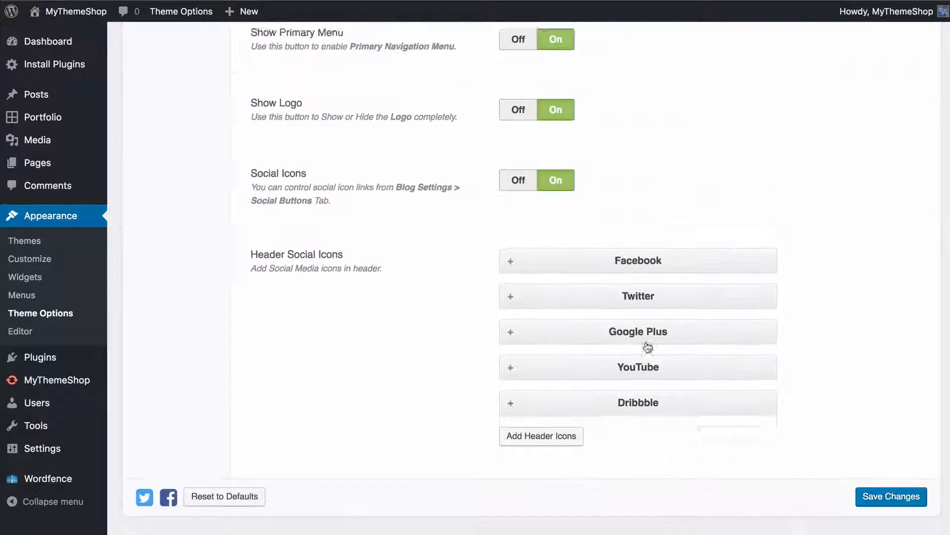
Reorder the Header Social Icons with Dribbble above YouTube and Facebook below Twitter, and save the header options
left_click_drag(610, 404, 618, 368)
left_click_drag(652, 304, 647, 335)
left_click(871, 528)
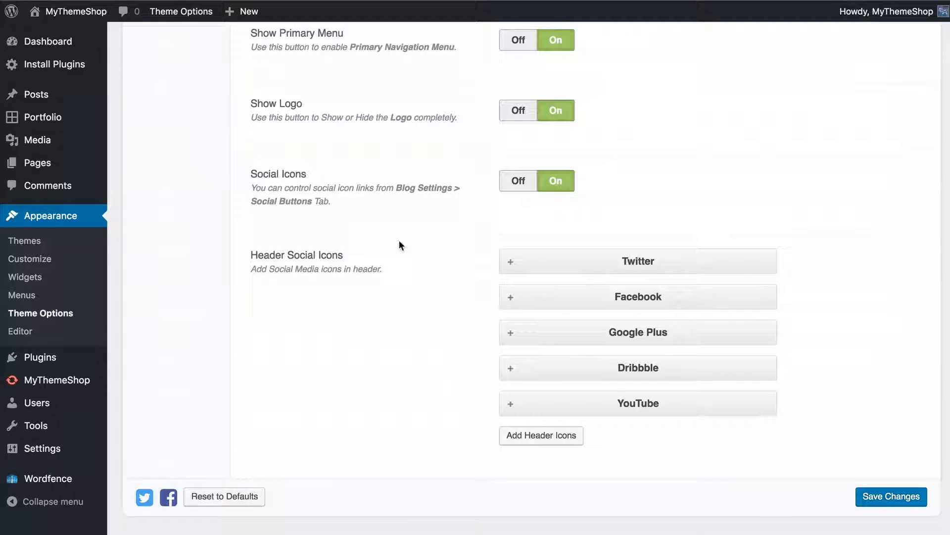
left_click(873, 501)
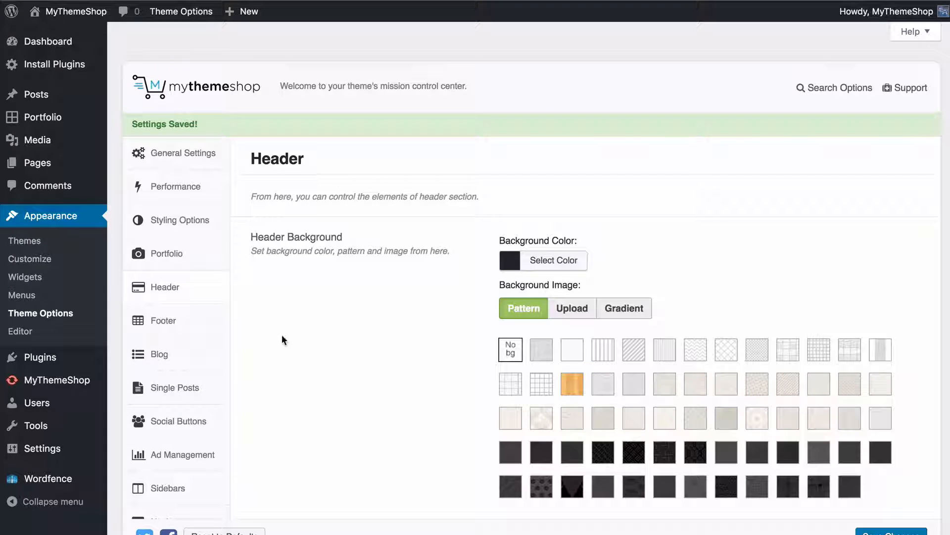
Open the Footer theme options and browse the My Clients logo carousel on the live site
left_click(216, 325)
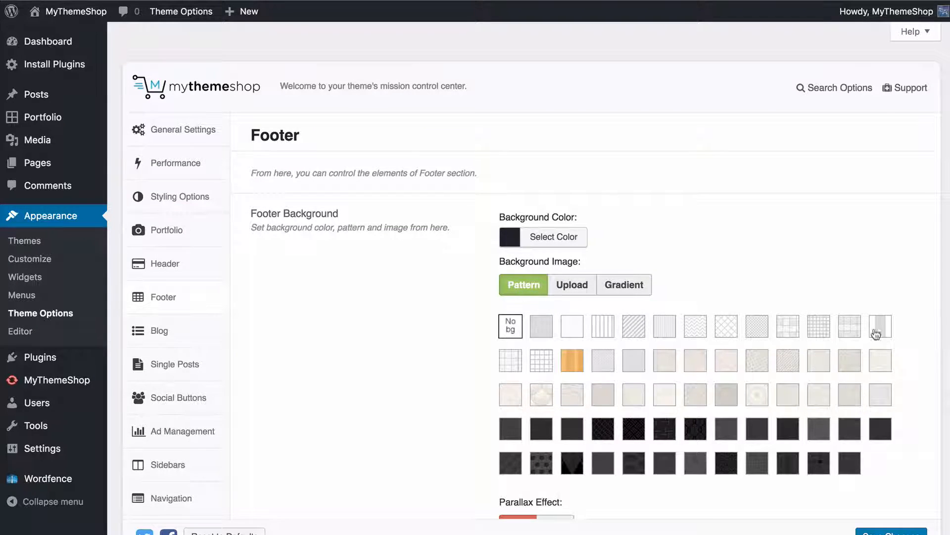
scroll(876, 334, "down", 3)
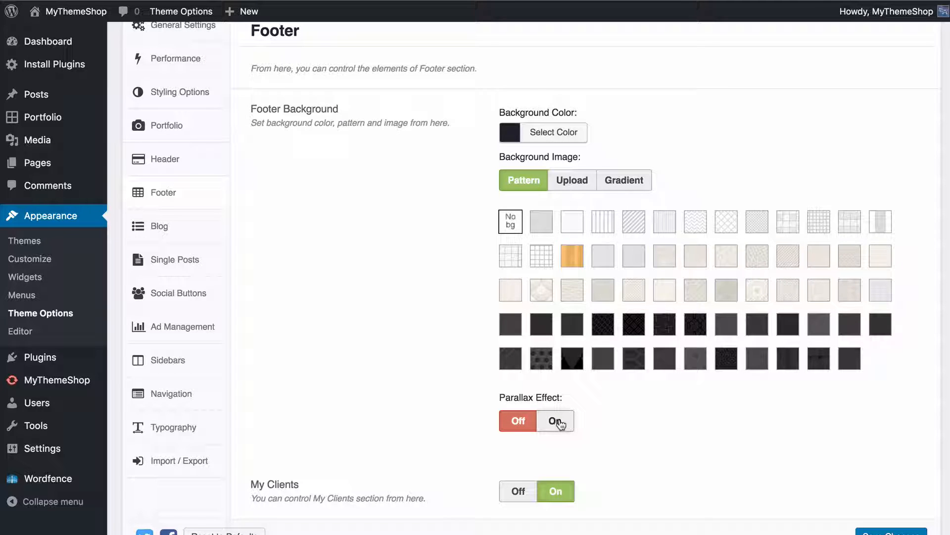
scroll(376, 307, "down", 4)
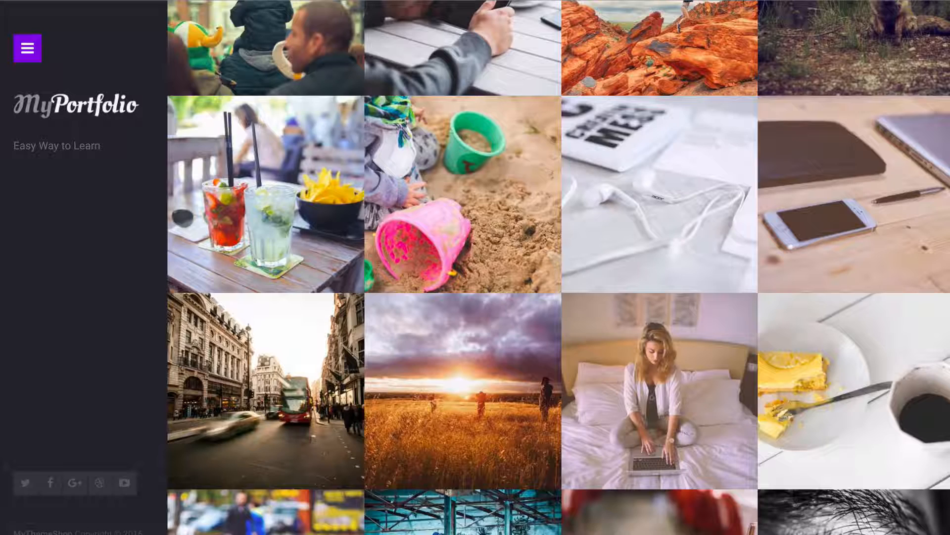
scroll(258, 310, "down", 6)
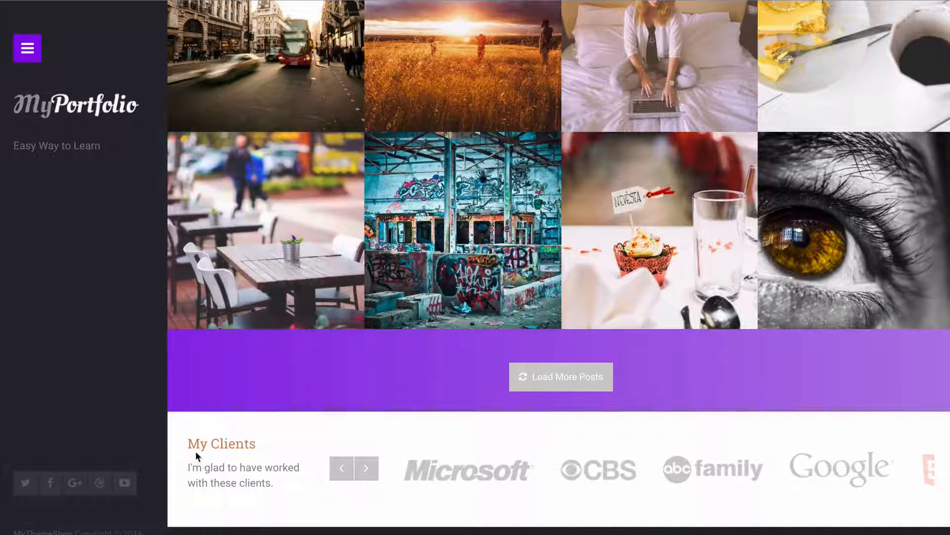
left_click(364, 470)
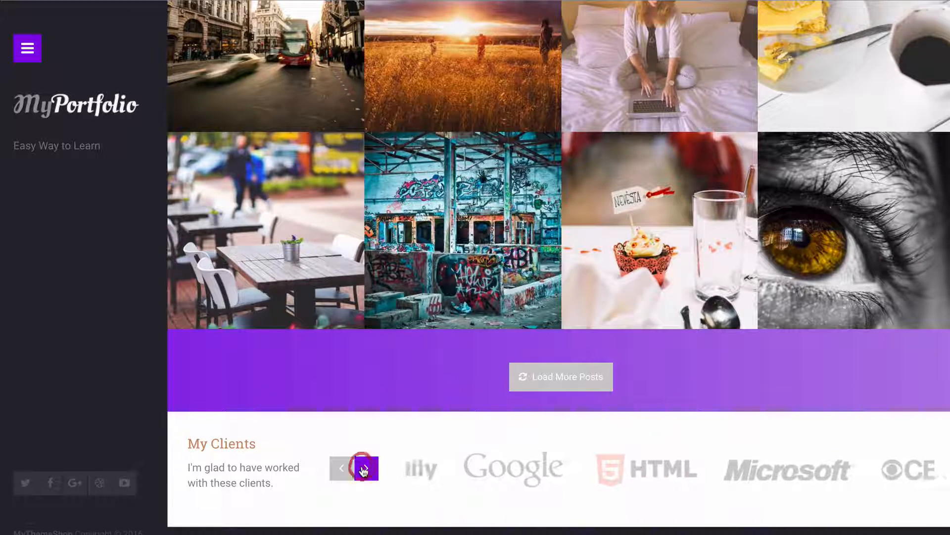
left_click(365, 469)
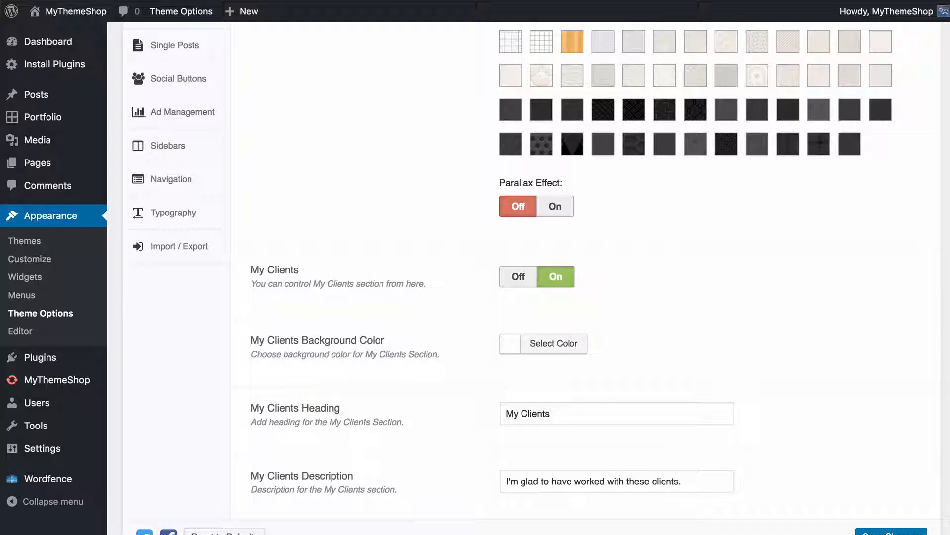
Switch the footer's My Clients section off and back on
scroll(392, 197, "down", 2)
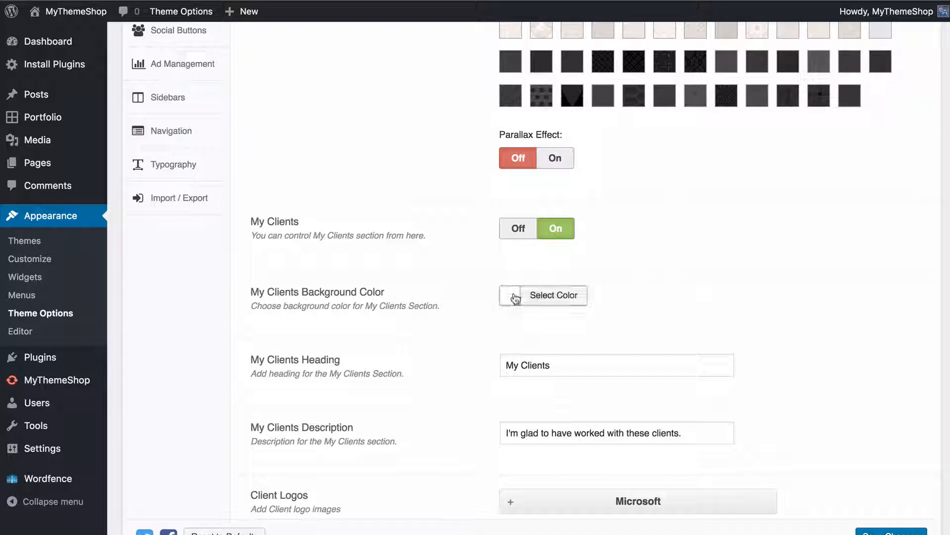
left_click(517, 228)
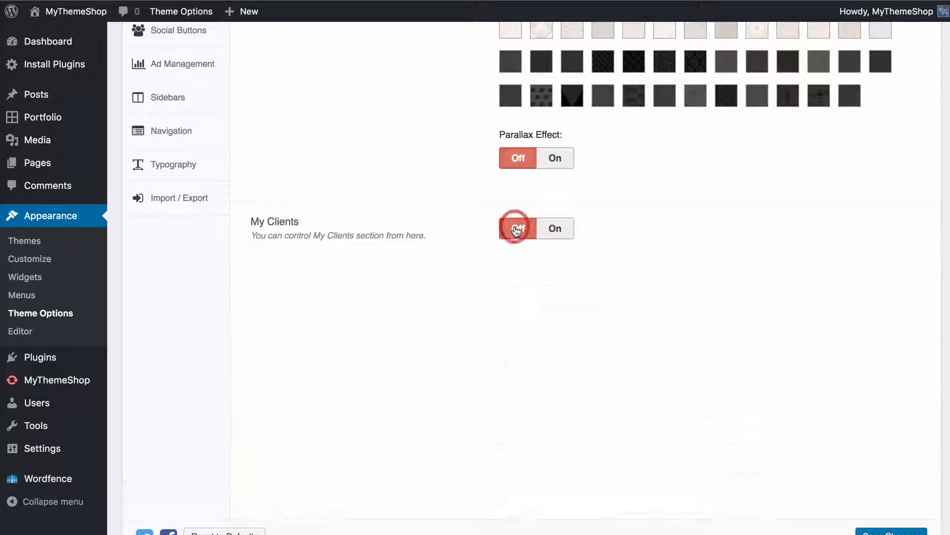
left_click(549, 231)
Examine the Microsoft entry's title, image and URL settings under Client Logos and try to reorder it
scroll(420, 261, "down", 3)
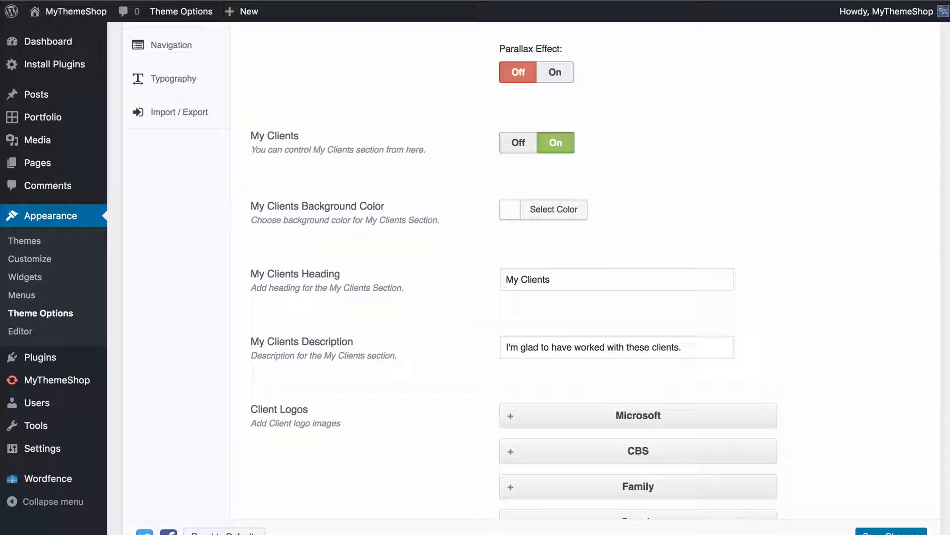
scroll(270, 215, "down", 3)
scroll(270, 215, "down", 3)
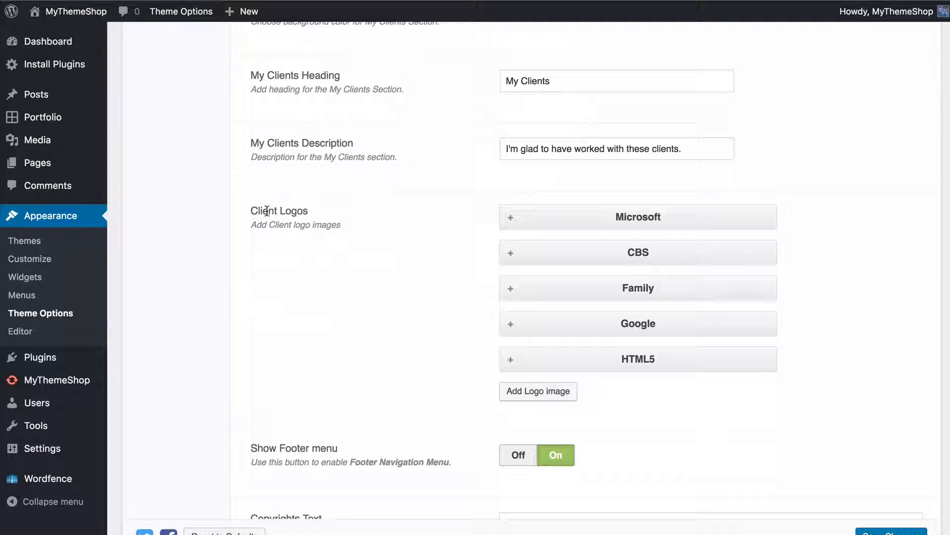
left_click(511, 219)
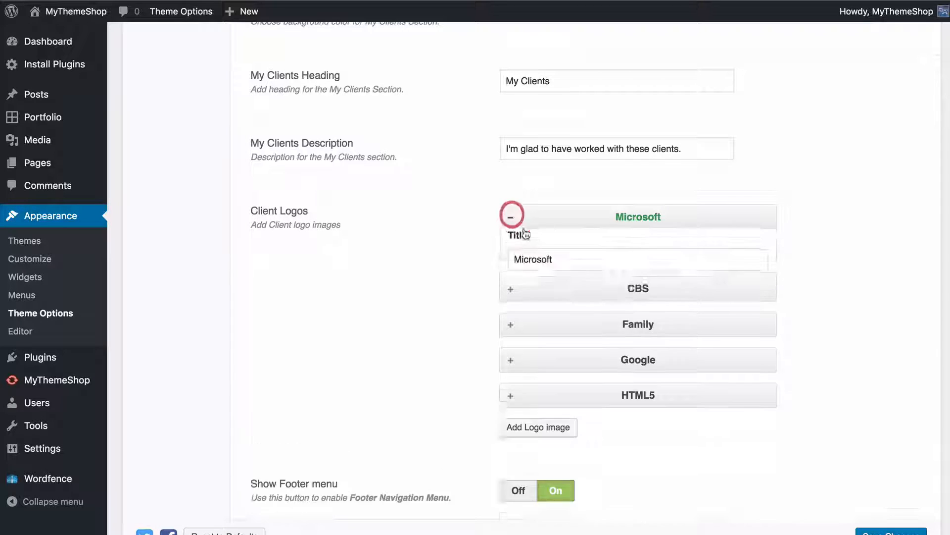
scroll(499, 158, "down", 2)
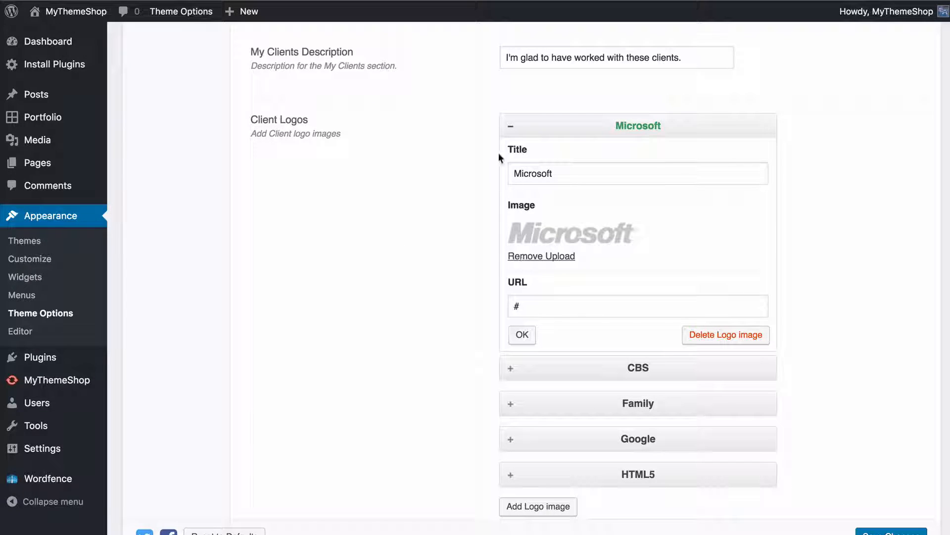
left_click(511, 128)
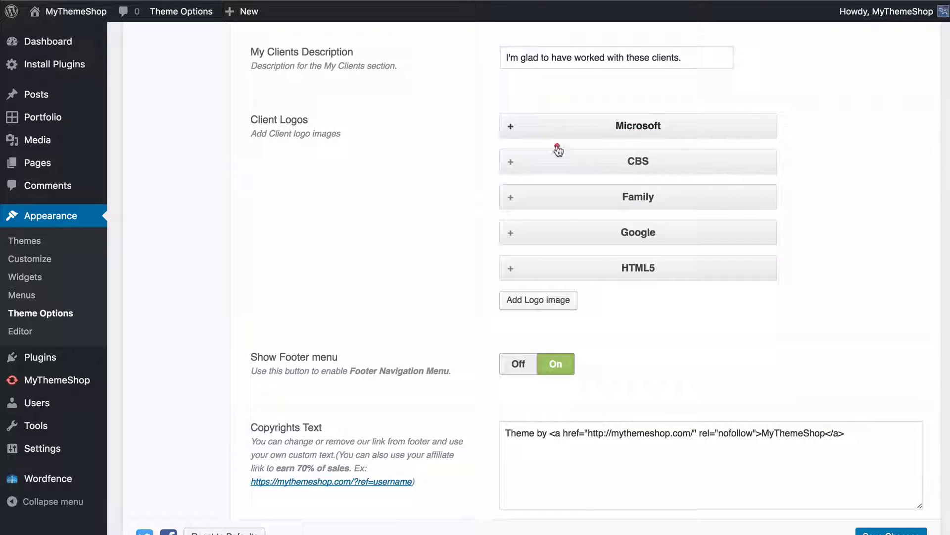
mouse_move(555, 148)
left_mouse_down()
mouse_move(560, 266)
mouse_move(550, 133)
left_mouse_up()
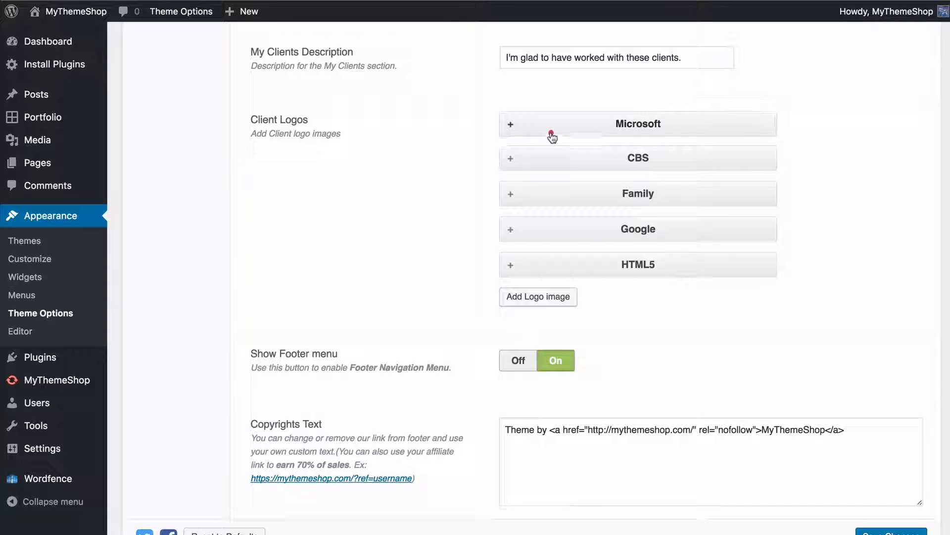
Add a blank client logo, check the image upload dialog without choosing a file, and delete the new logo entry
left_click(538, 299)
scroll(442, 280, "down", 2)
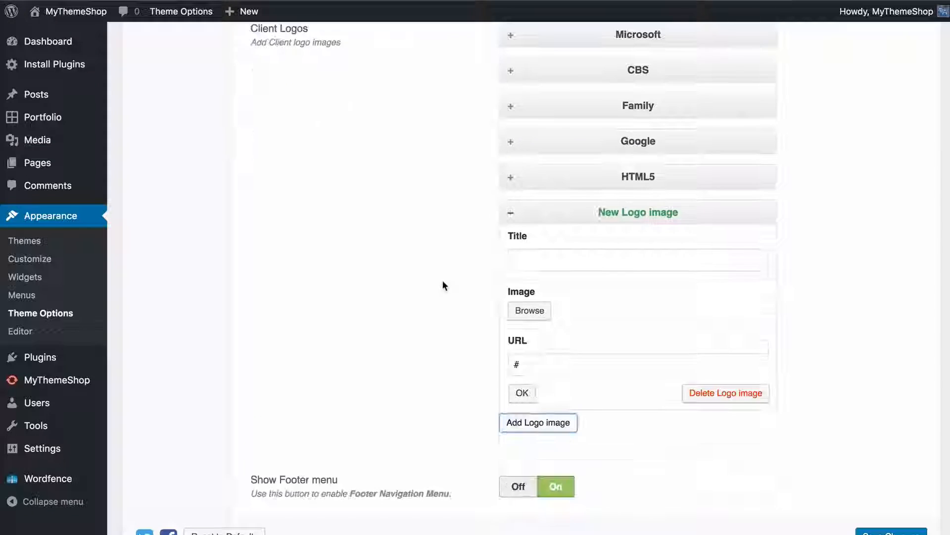
left_click(526, 312)
left_click(51, 72)
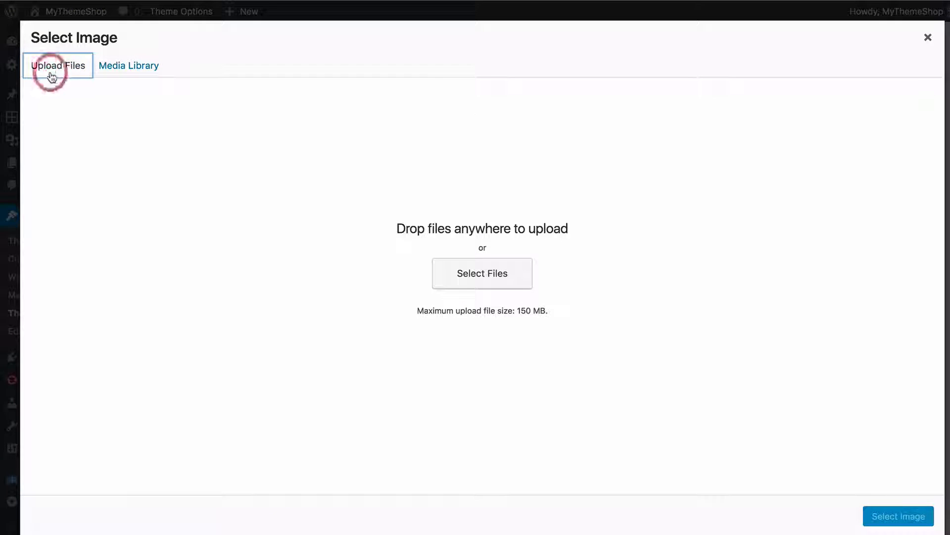
left_click(926, 40)
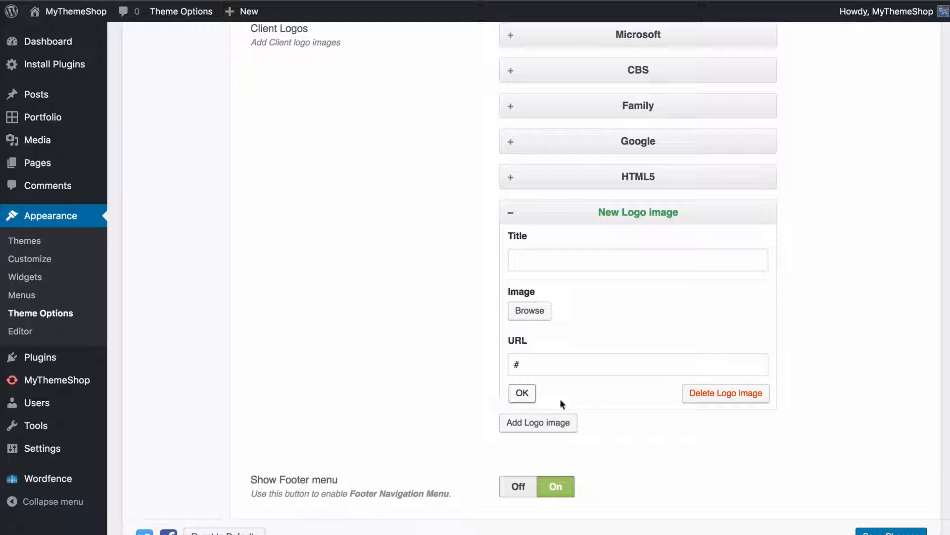
left_click(694, 396)
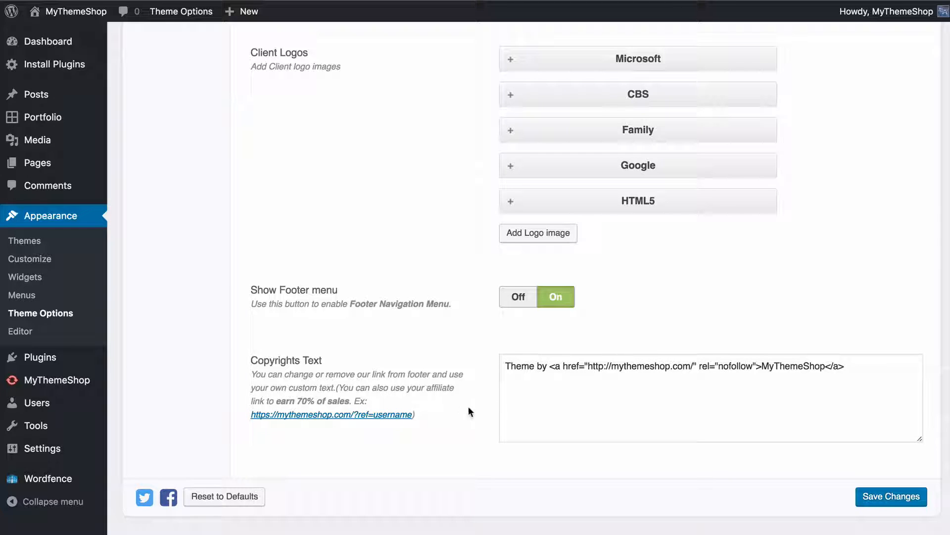
Save the footer options and open the Blog theme options
left_click(891, 499)
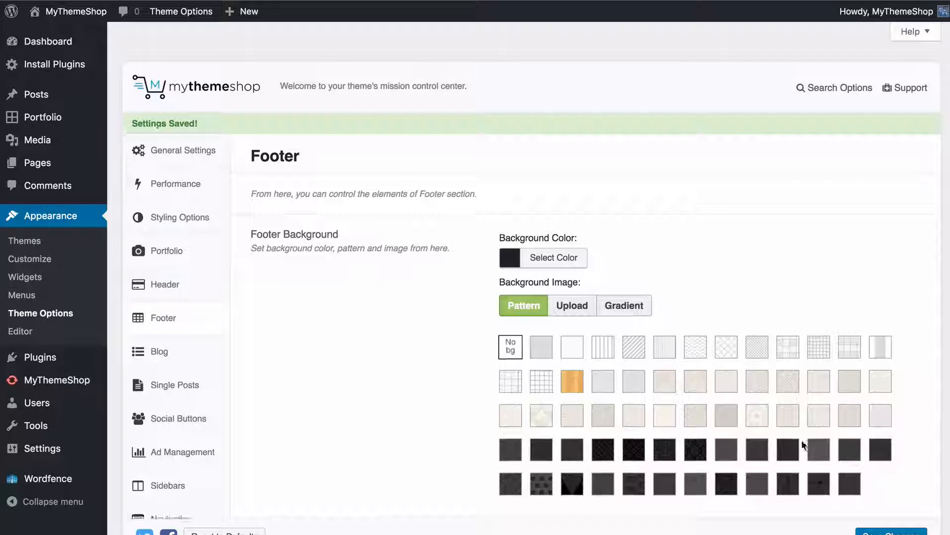
left_click(146, 337)
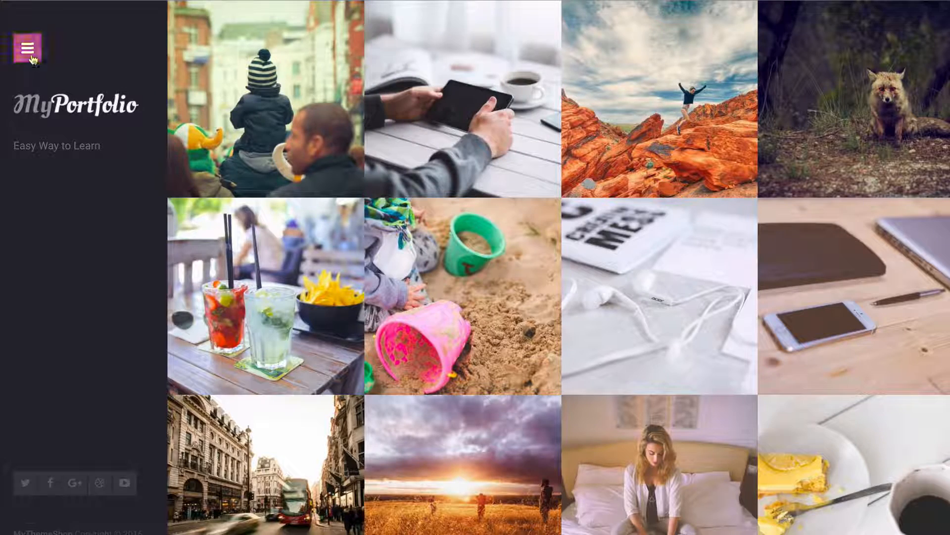
View the blog posts on the live site and load more of them
left_click(32, 58)
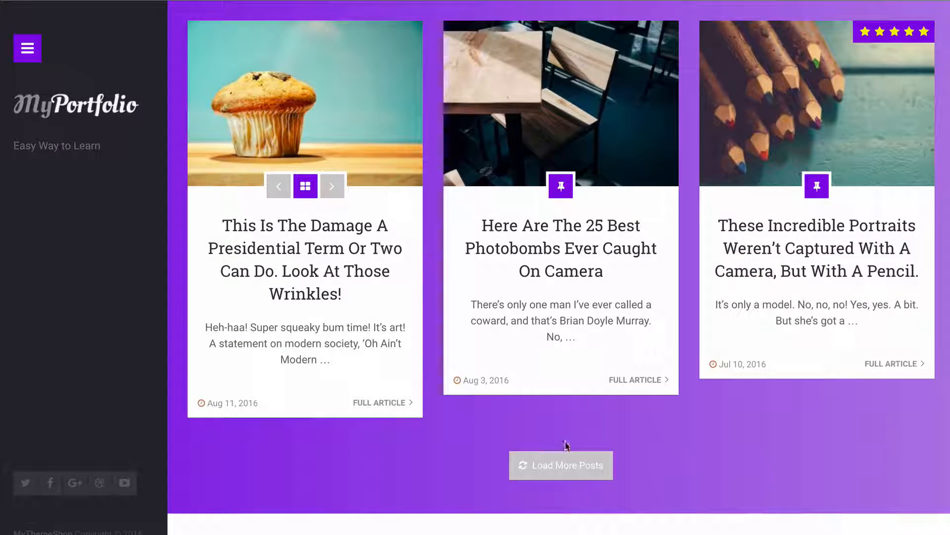
left_click(564, 463)
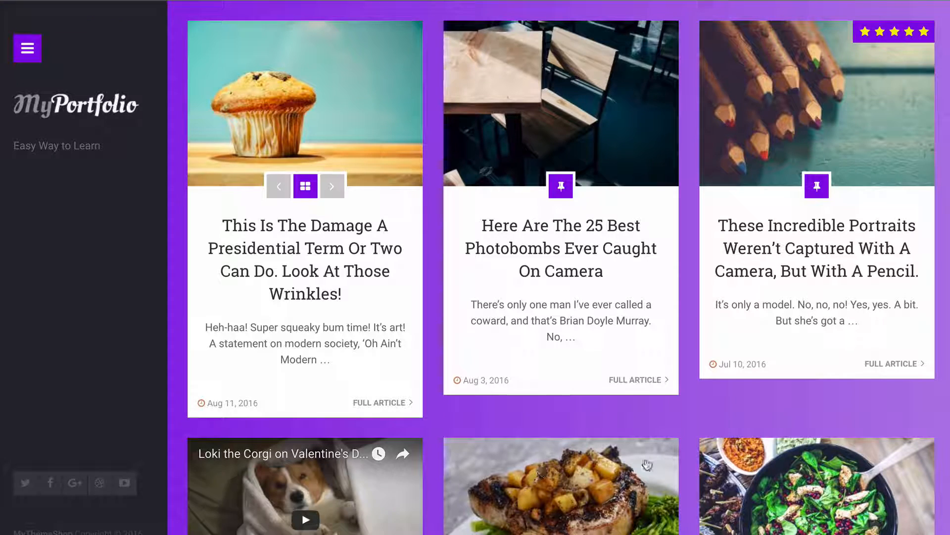
Expand the Latest Posts section under Featured Categories in the Blog options and check its available categories without changing the selection
scroll(703, 435, "down", 4)
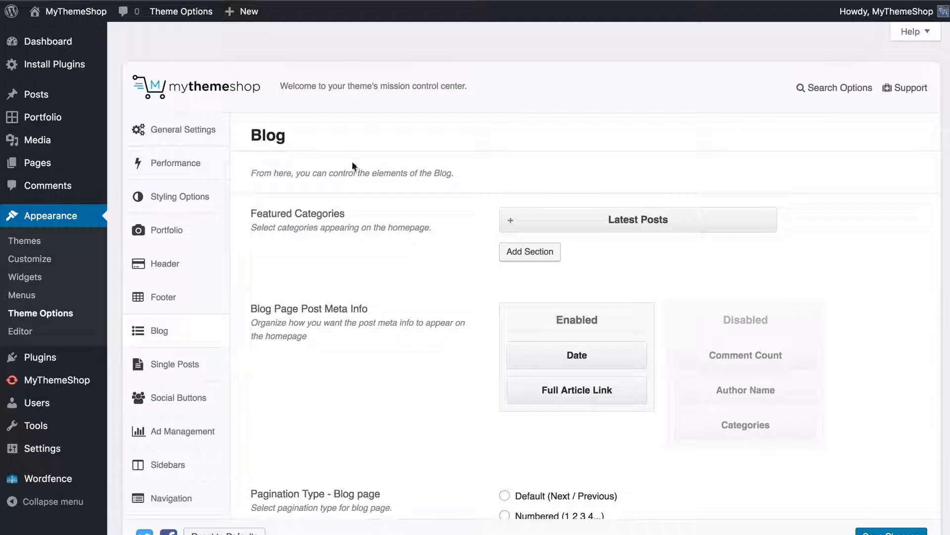
scroll(375, 230, "down", 2)
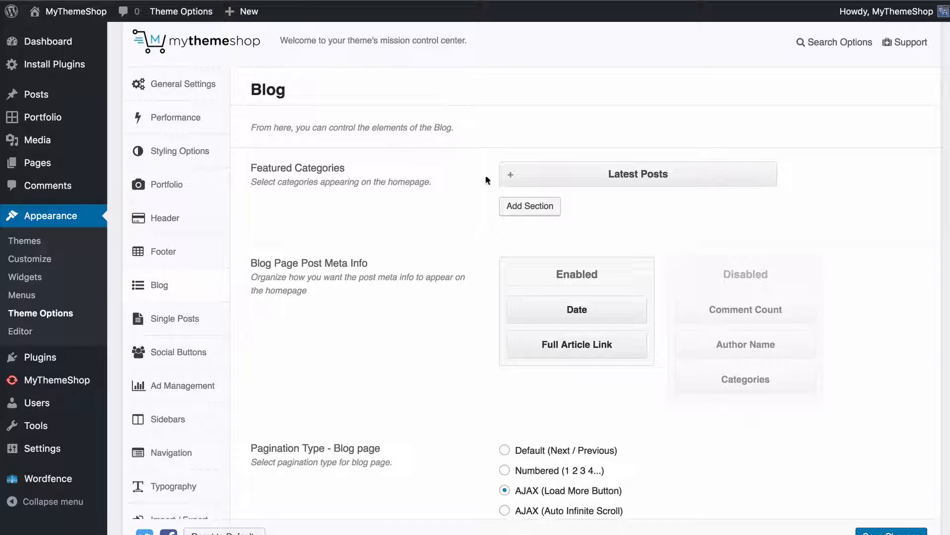
left_click(509, 180)
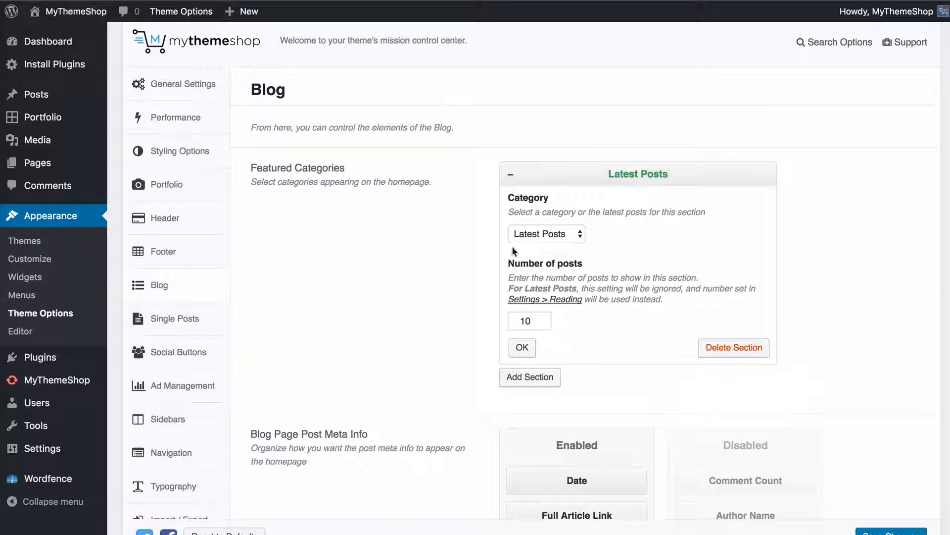
left_click(549, 235)
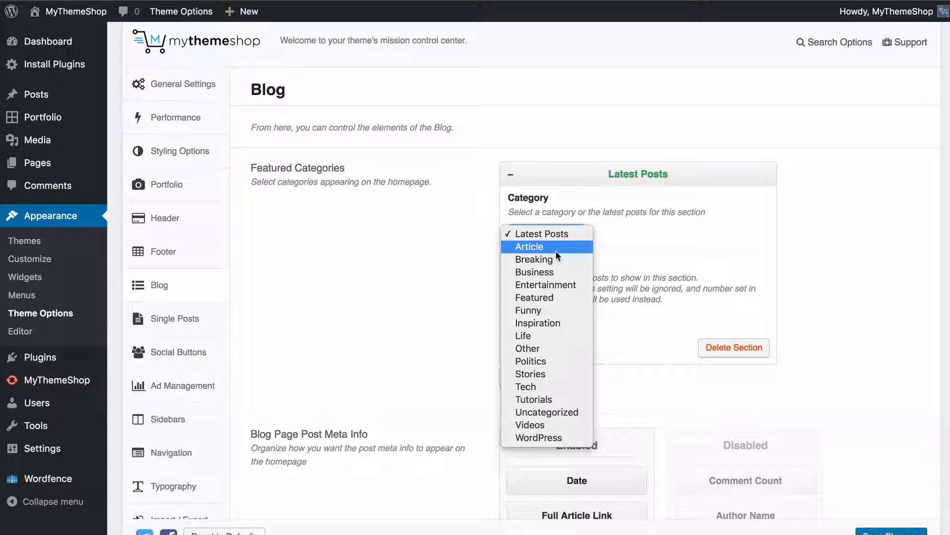
left_click(618, 244)
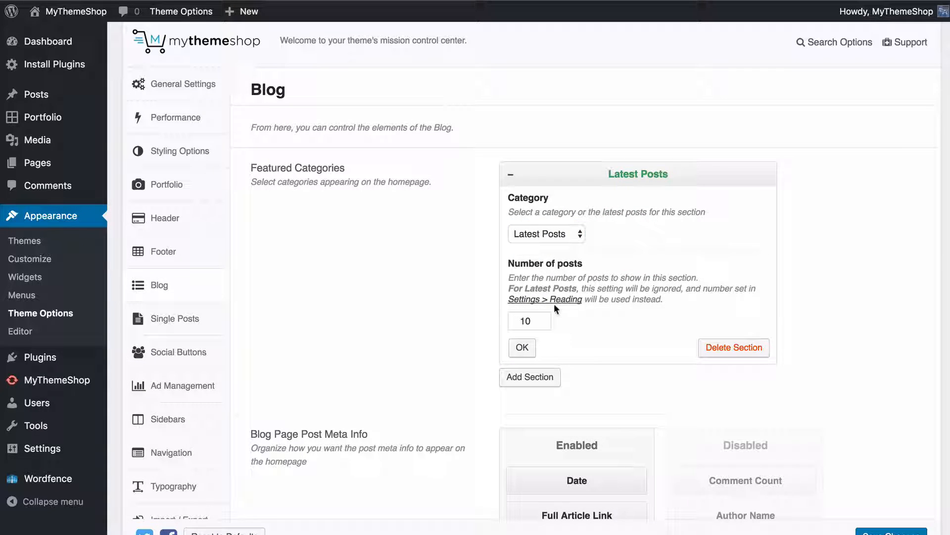
Check the maximum number of posts shown on blog pages in Reading Settings and return to the Blog theme options
mouse_move(44, 452)
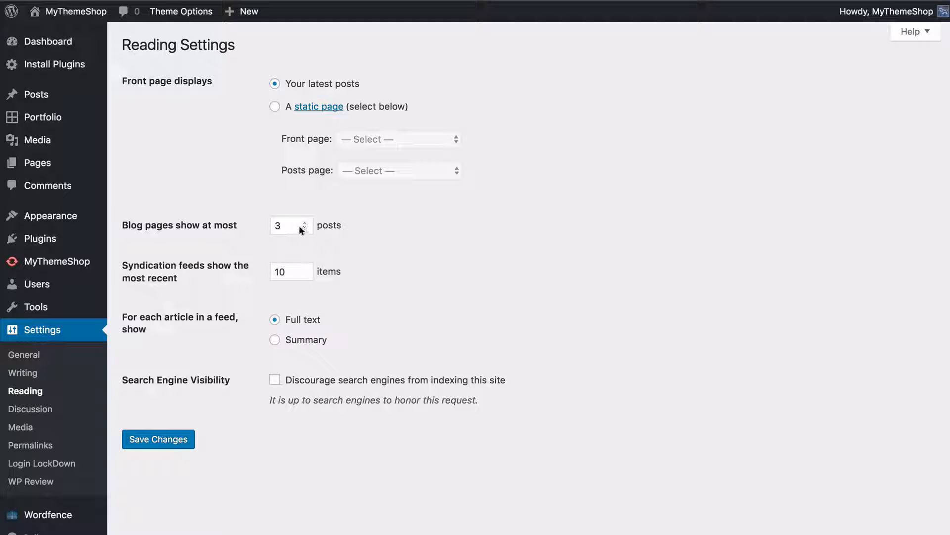
double_click(298, 226)
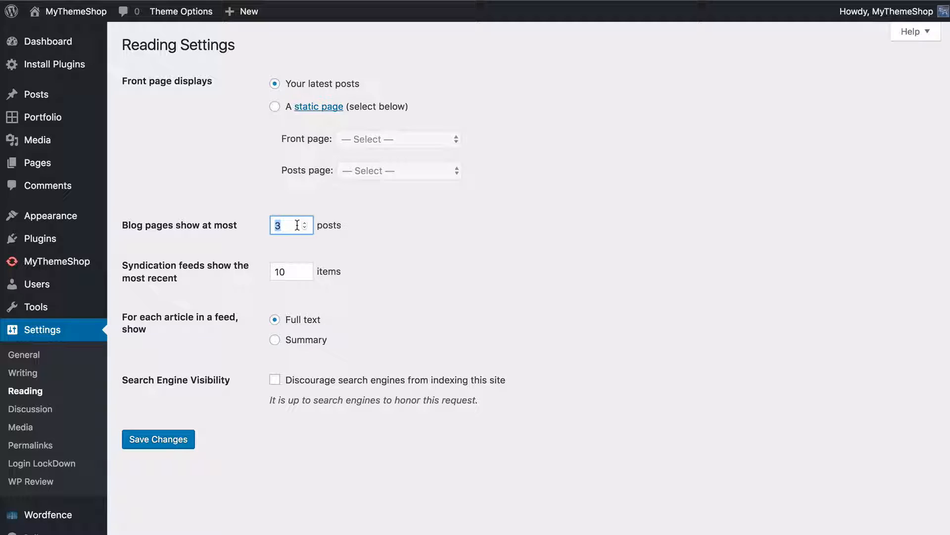
left_click(306, 222)
left_click(303, 223)
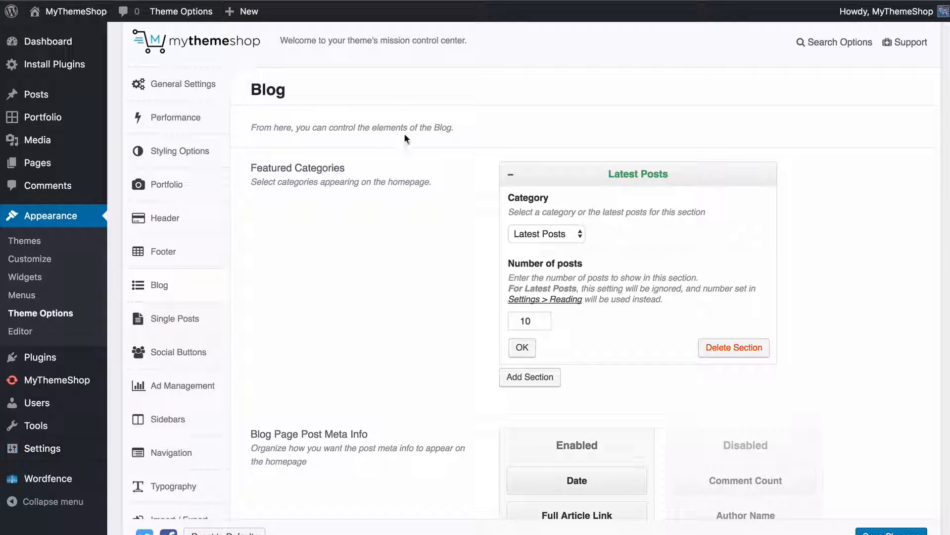
left_click(408, 227)
Add a featured section for the Funny category with 3 posts and delete that section again
left_click(525, 377)
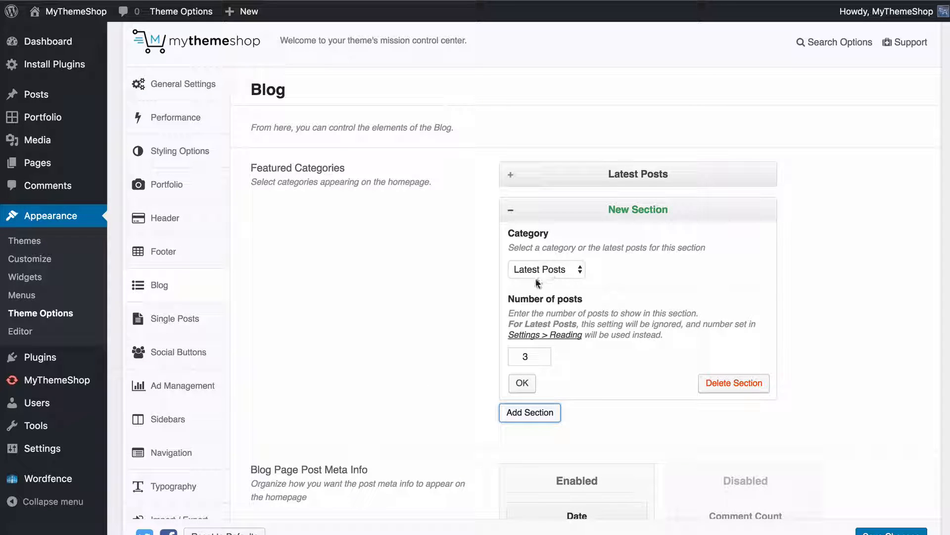
left_click(551, 269)
left_click(542, 345)
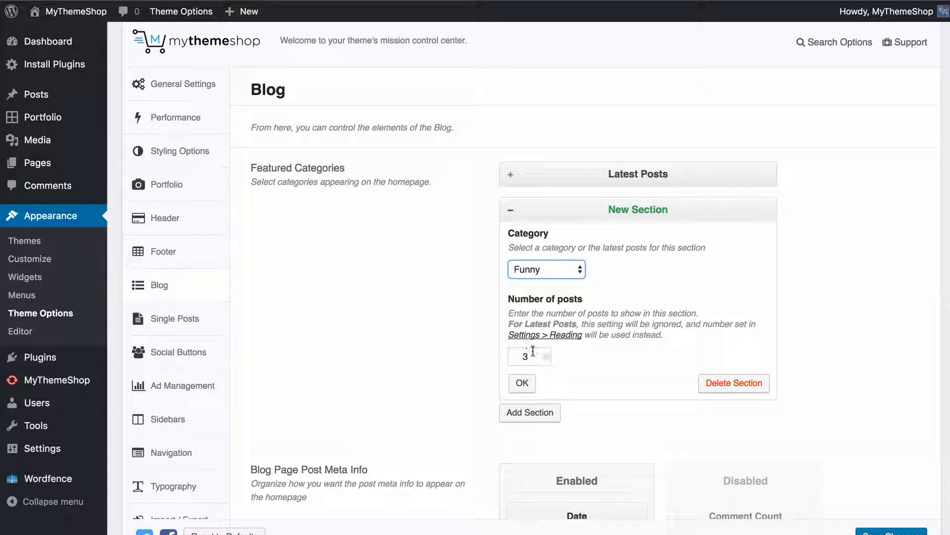
left_click(524, 382)
mouse_move(611, 213)
left_mouse_down()
mouse_move(611, 165)
mouse_move(612, 213)
left_mouse_up()
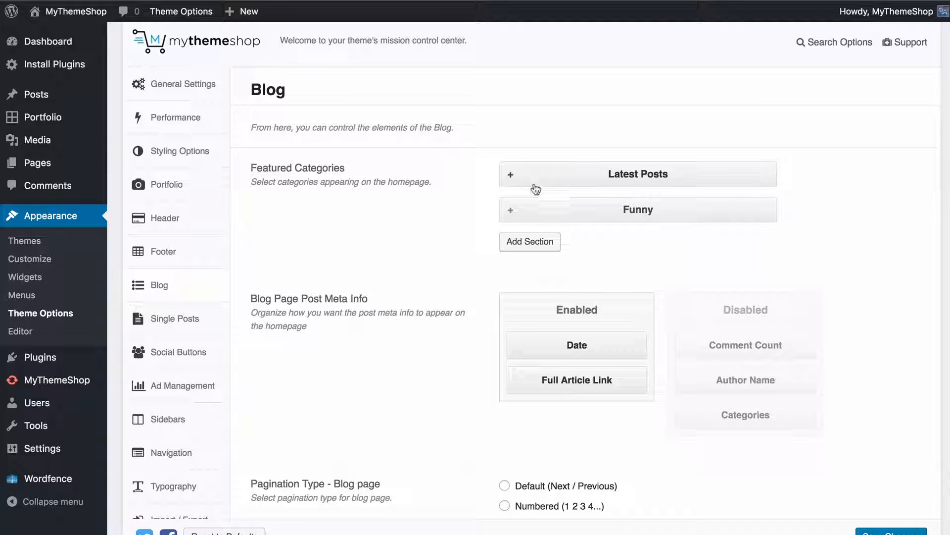
left_click(580, 205)
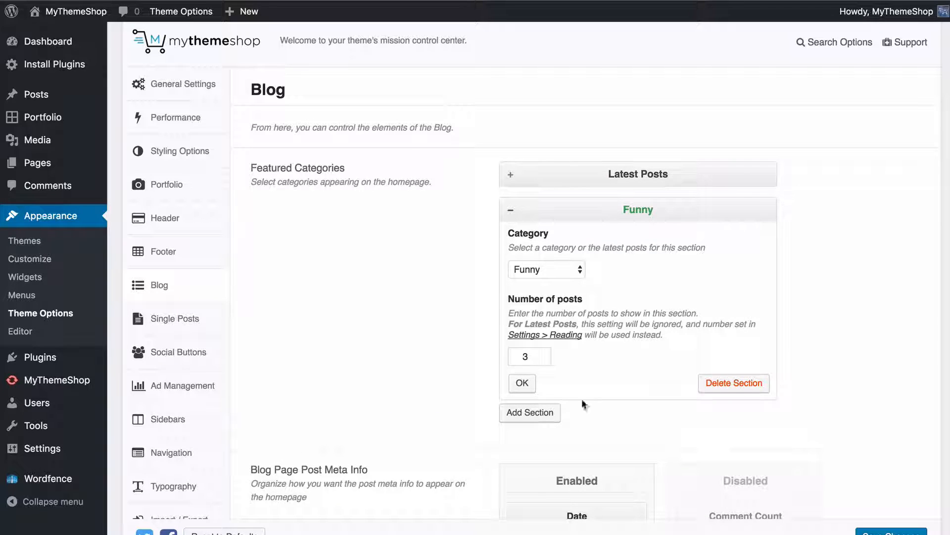
left_click(703, 382)
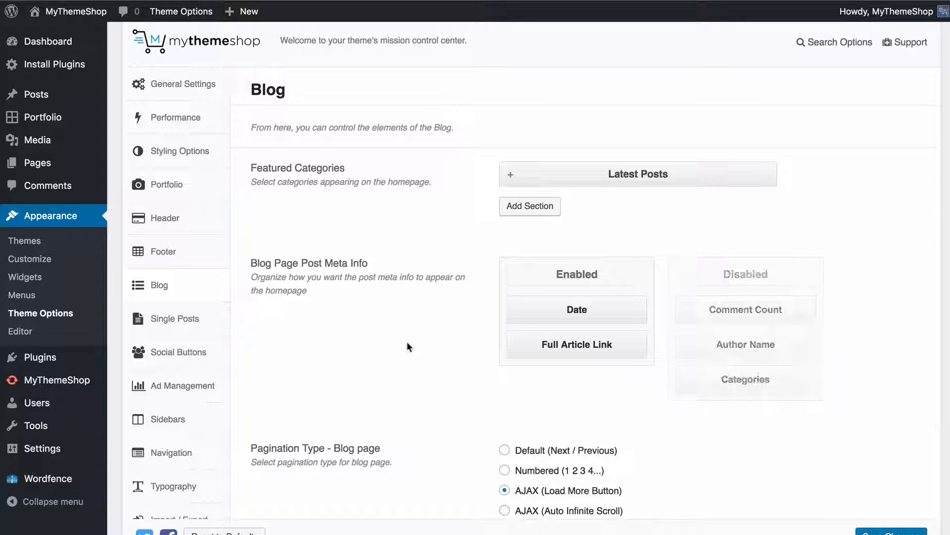
Enable Author Name, Comment Count and Categories ahead of Date in the blog page post meta info and save the changes
scroll(402, 334, "down", 2)
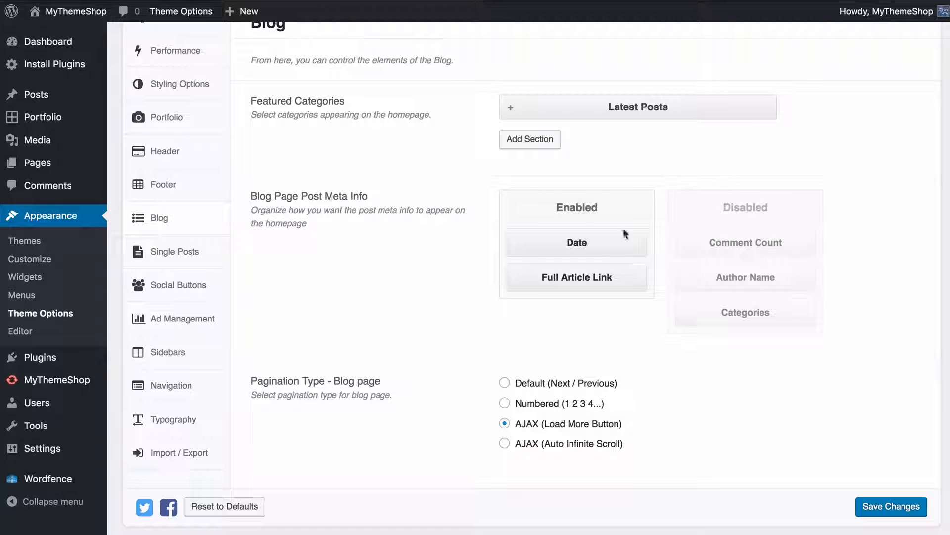
left_click_drag(720, 249, 581, 310)
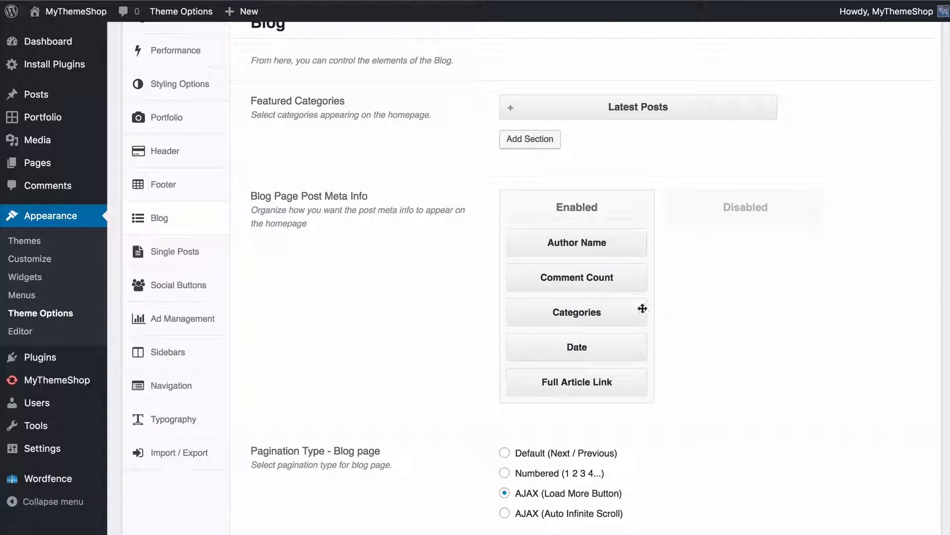
scroll(781, 387, "down", 2)
left_click(889, 495)
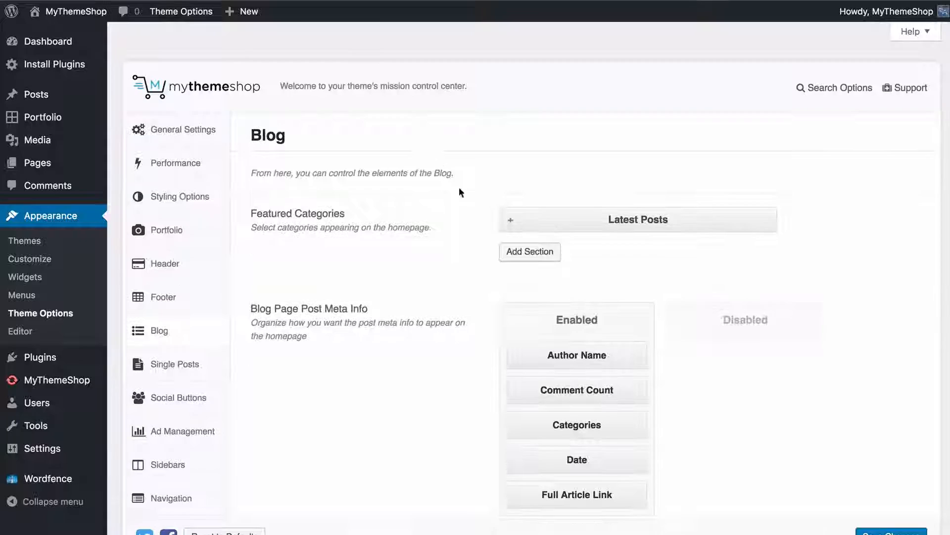
scroll(568, 272, "down", 2)
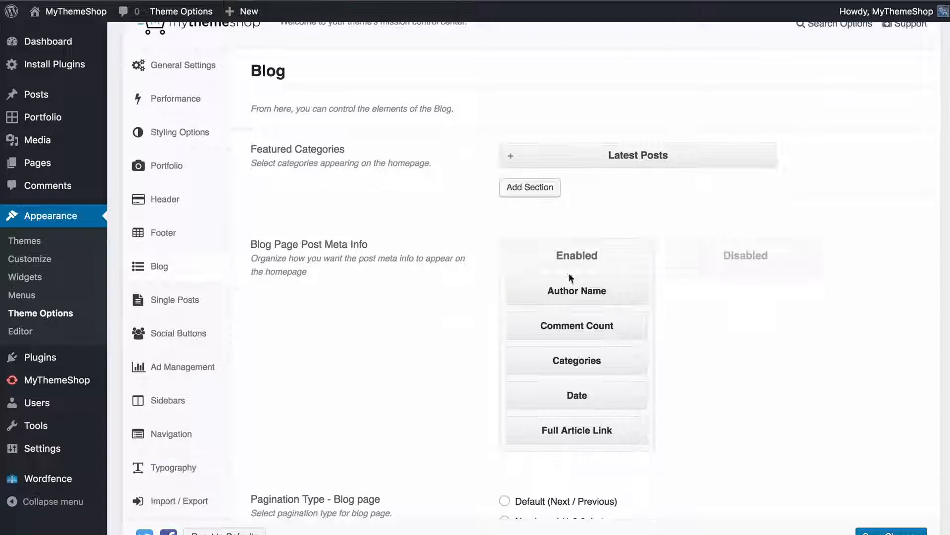
Disable Comment Count and Categories in the blog page post meta info
left_click_drag(586, 327, 682, 310)
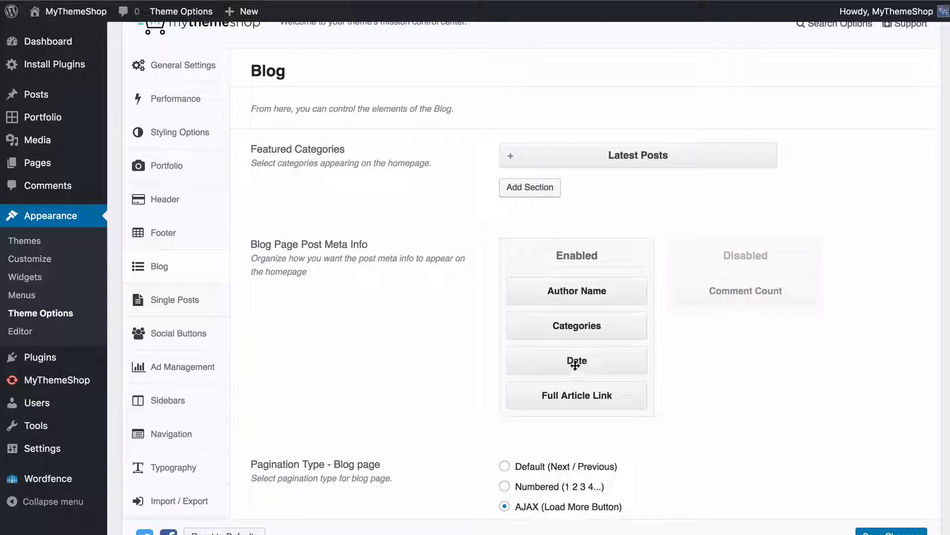
left_click_drag(549, 324, 688, 305)
scroll(473, 282, "down", 2)
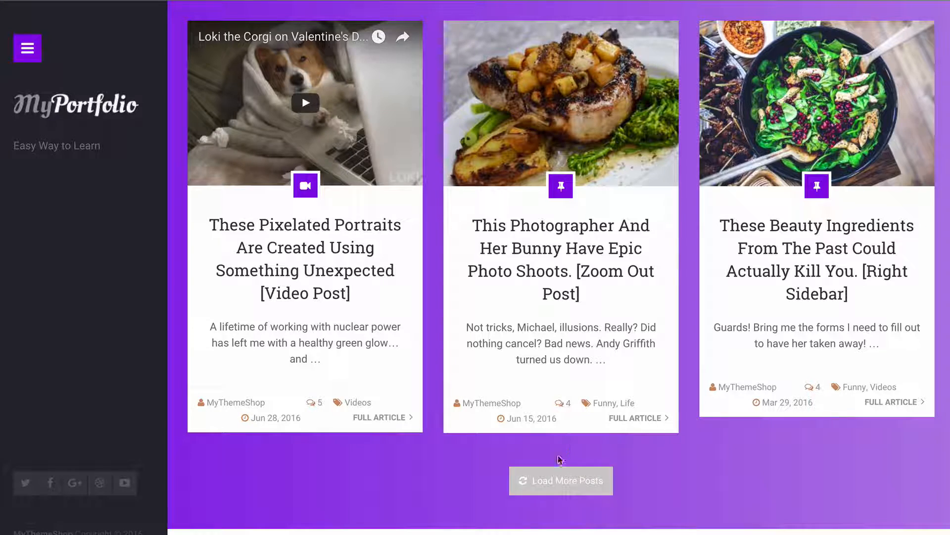
Load more posts on the live blog page to try the current pagination
left_click(563, 478)
scroll(687, 403, "down", 5)
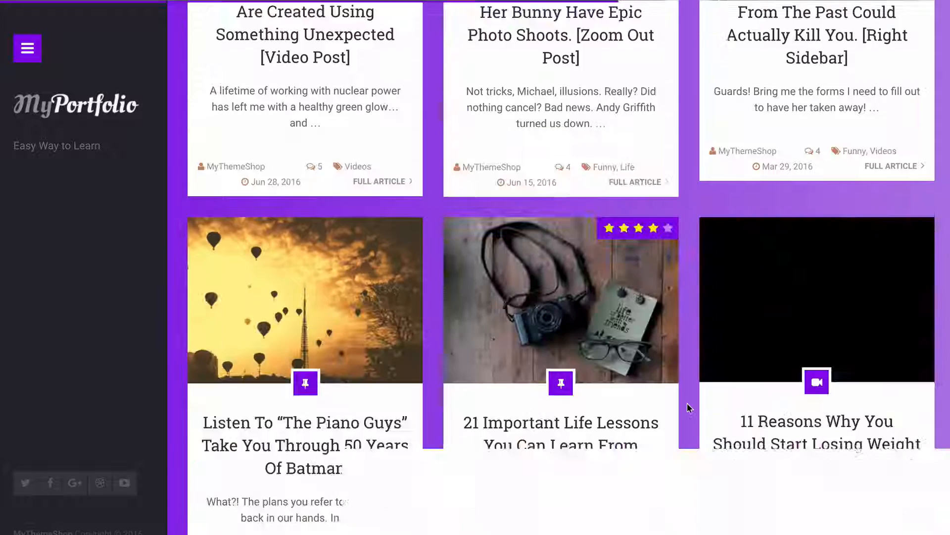
scroll(687, 402, "down", 5)
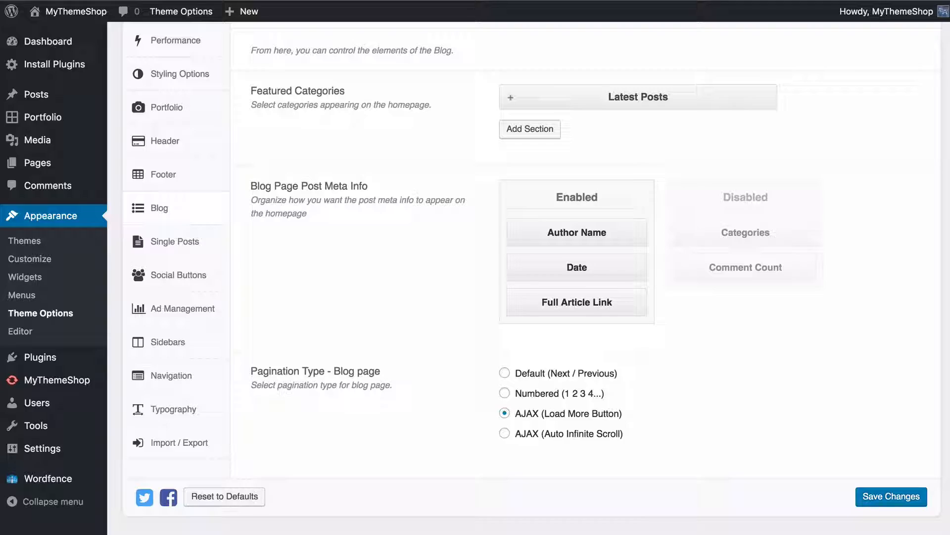
Set the blog page pagination type to Numbered (1 2 3 4...), save the options and check the live page
left_click(544, 393)
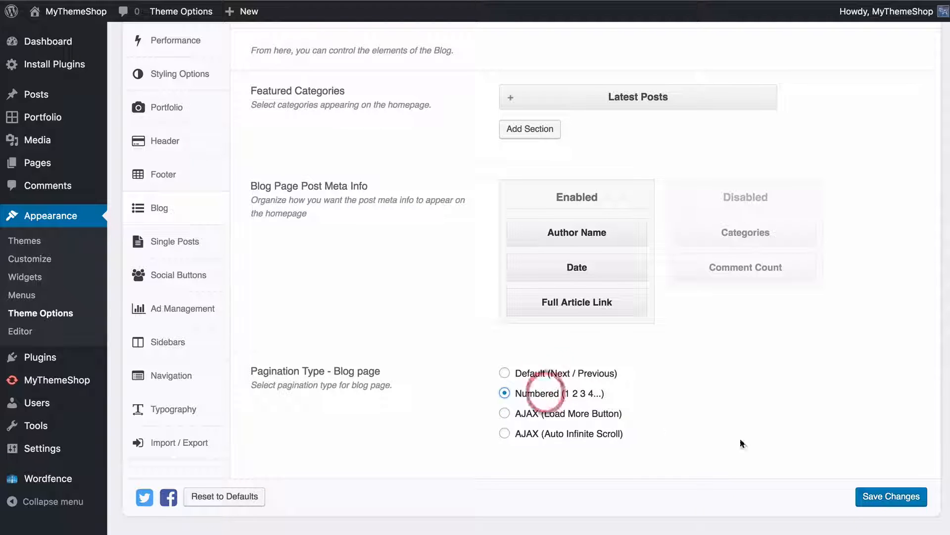
left_click(899, 508)
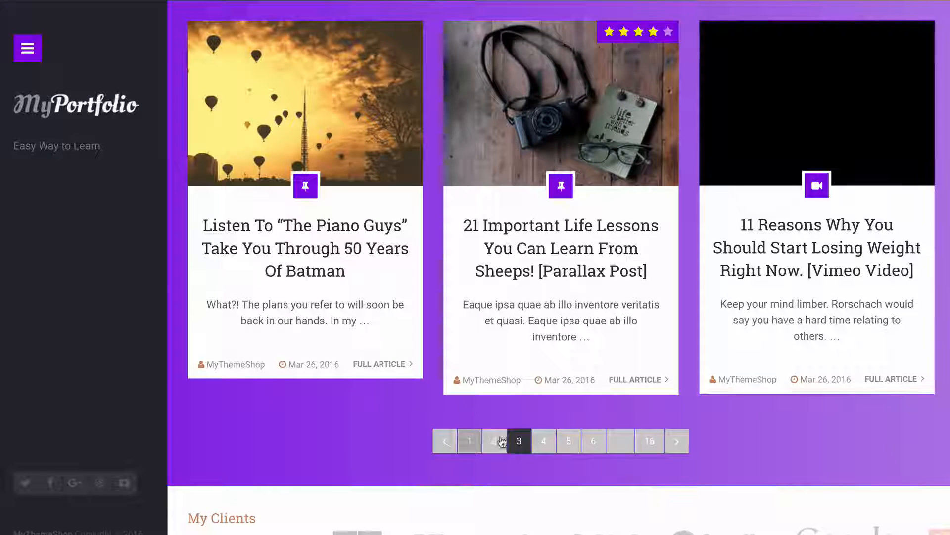
scroll(469, 441, "down", 2)
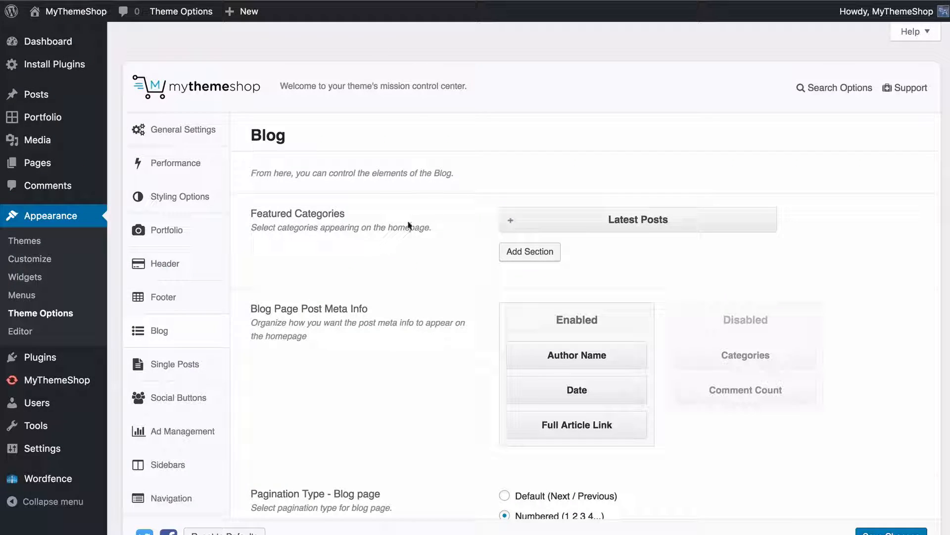
scroll(417, 253, "down", 3)
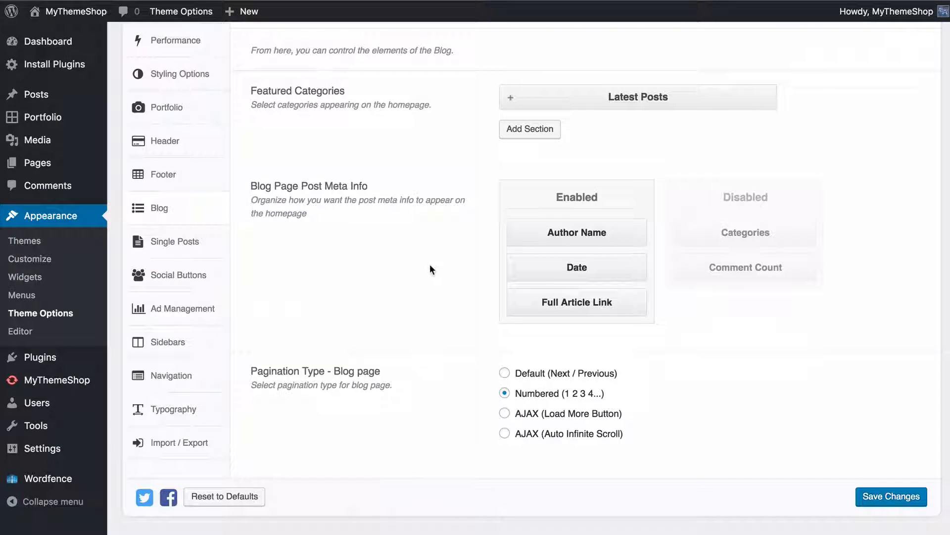
left_click(866, 497)
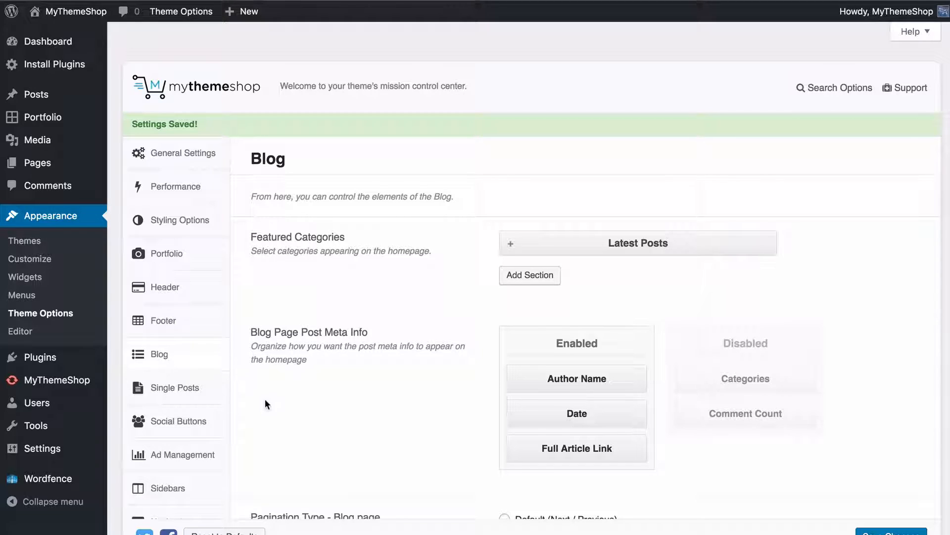
Open the Single Posts options and view the layout of the "Piano Guys" post on the live site
left_click(210, 388)
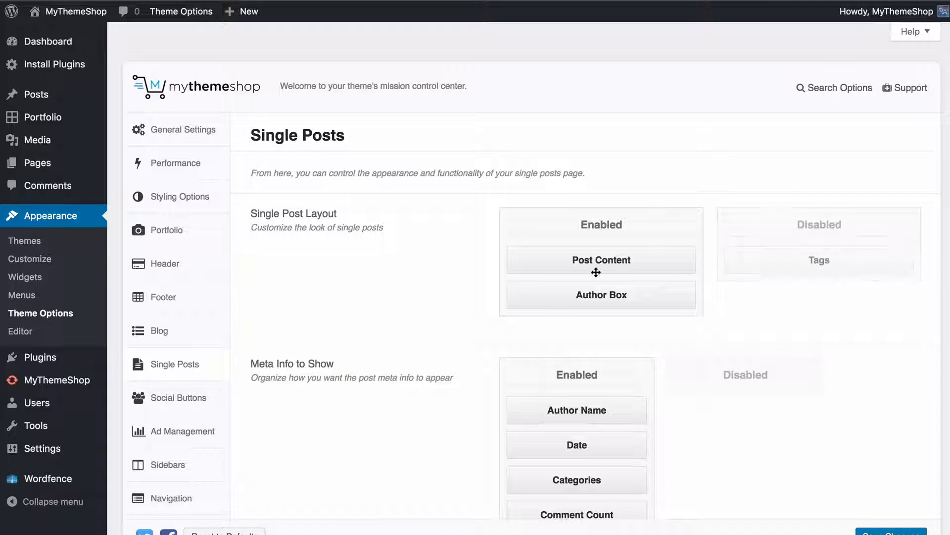
left_click_drag(603, 263, 596, 296)
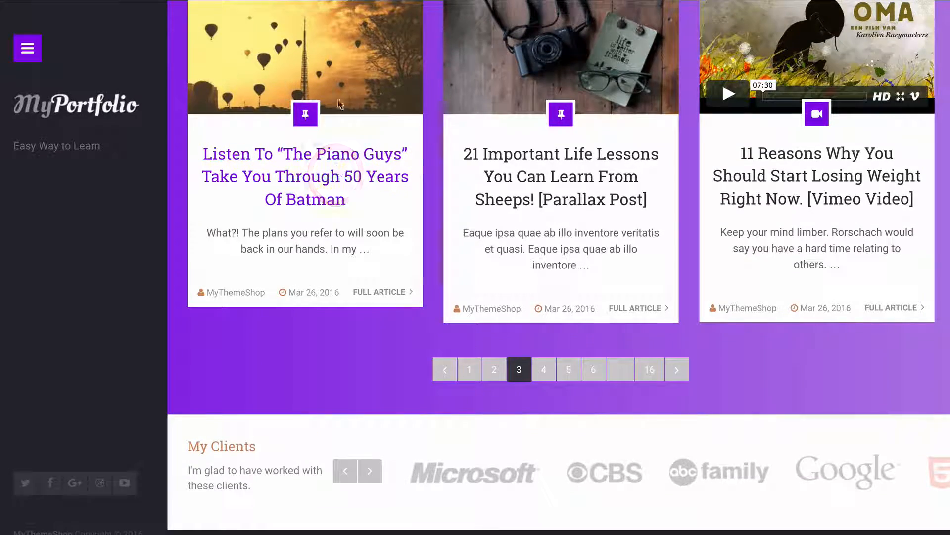
left_click(346, 62)
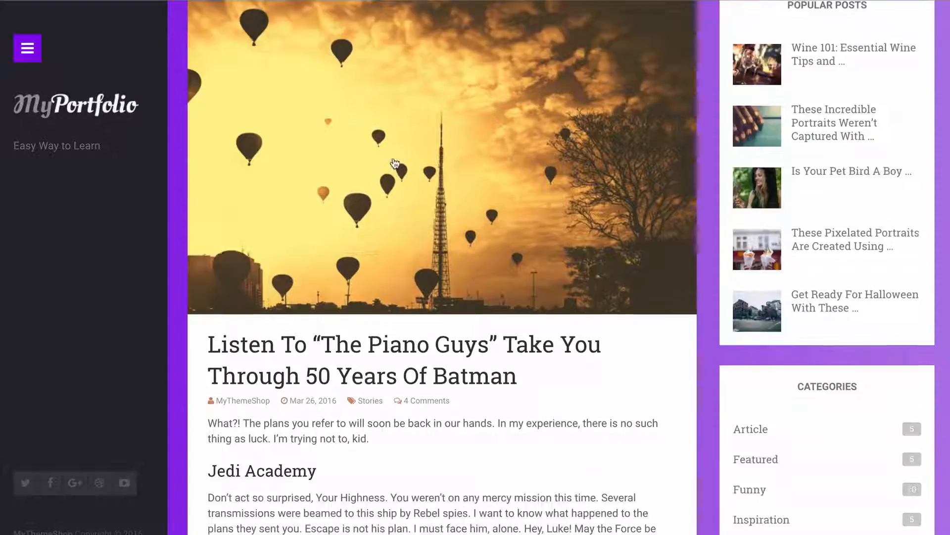
scroll(395, 164, "down", 20)
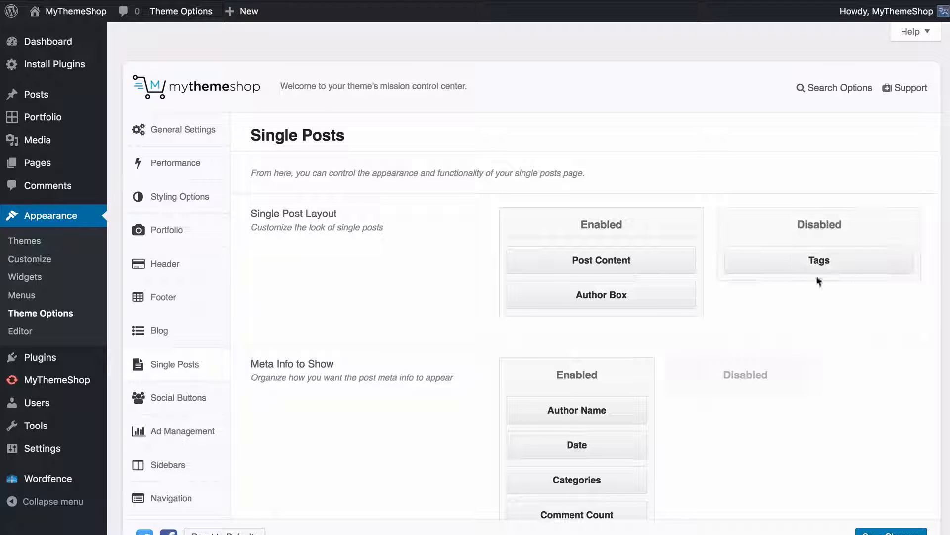
Enable Tags between Post Content and Author Box in the single post layout, save, and disable Tags again
left_click_drag(818, 268, 599, 285)
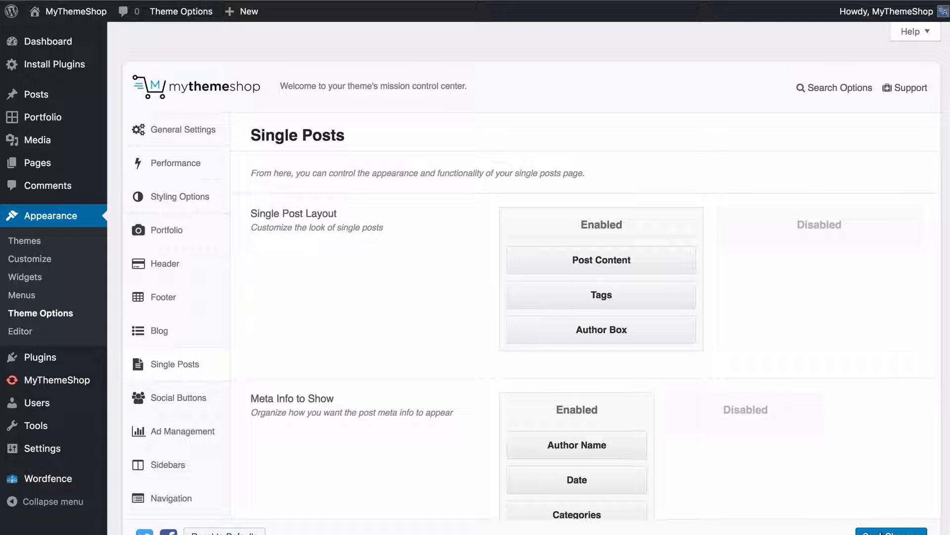
left_click(888, 530)
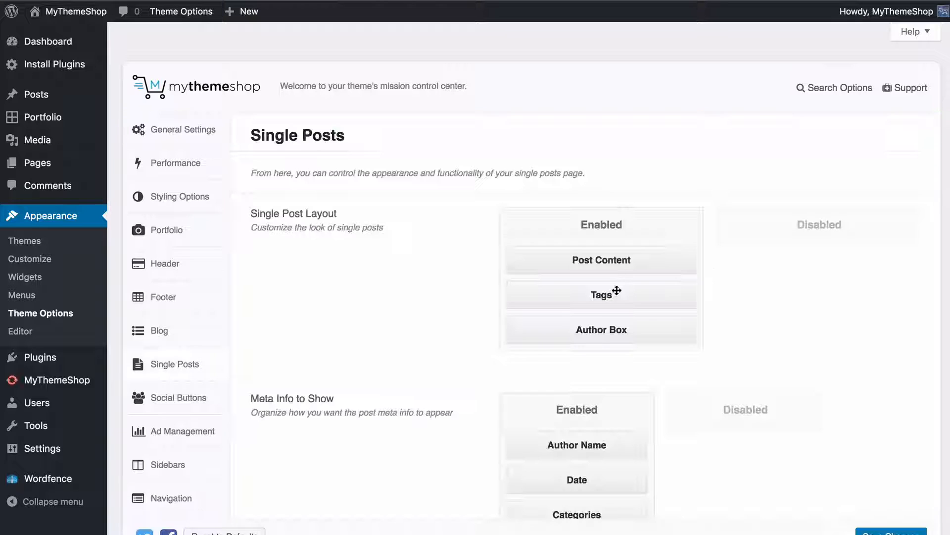
left_click_drag(589, 294, 819, 248)
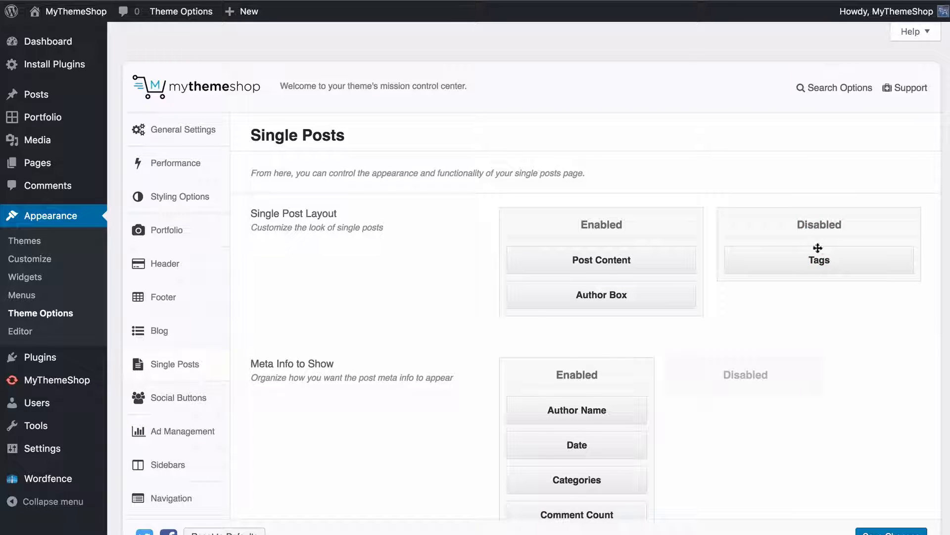
Review the single post meta info and breadcrumbs settings and compare them with the live "Piano Guys" post
scroll(805, 264, "down", 2)
scroll(804, 265, "down", 2)
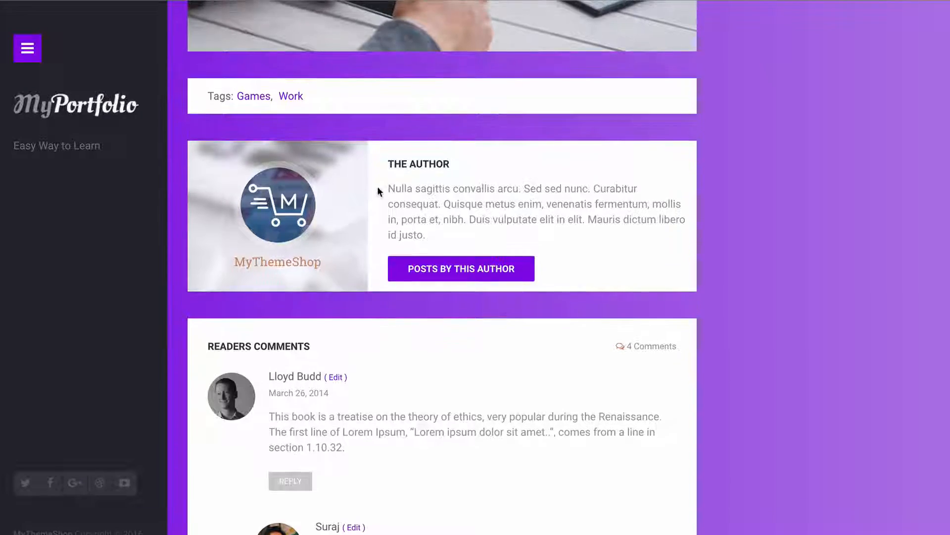
scroll(377, 187, "up", 15)
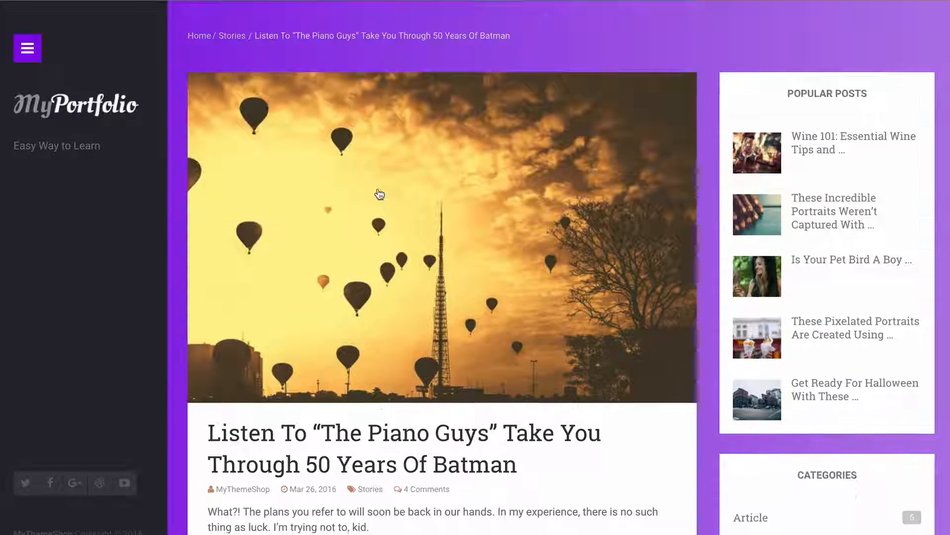
scroll(380, 194, "down", 4)
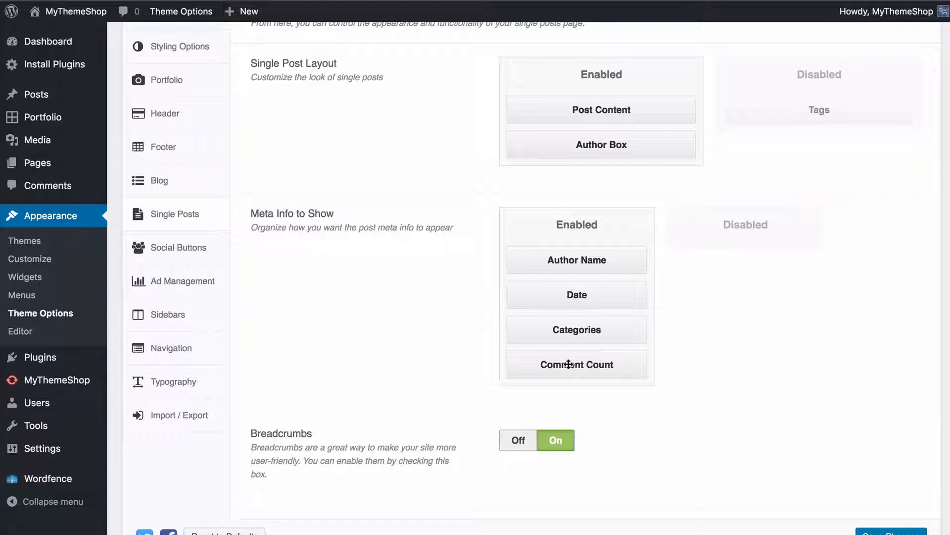
Disable Comment Count in the single post meta info and save the options
left_click_drag(568, 364, 733, 262)
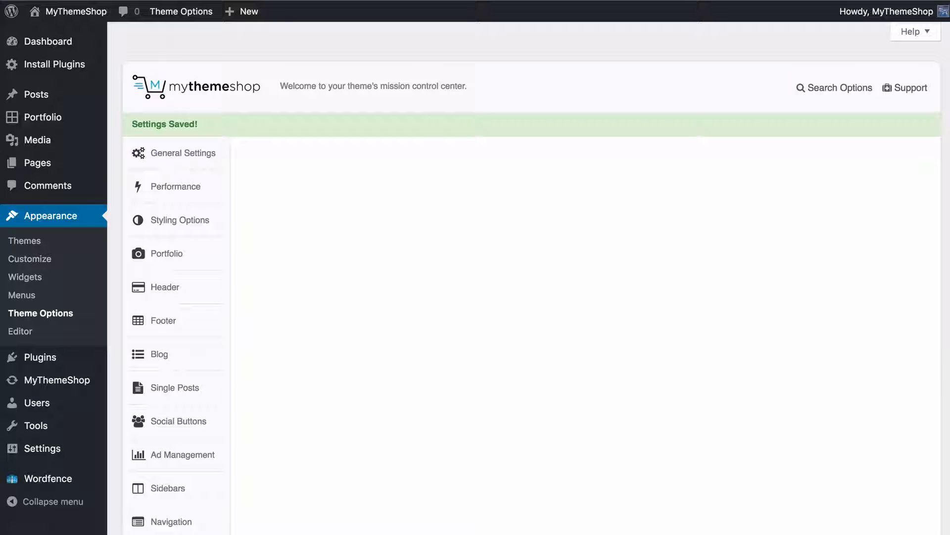
scroll(444, 297, "down", 5)
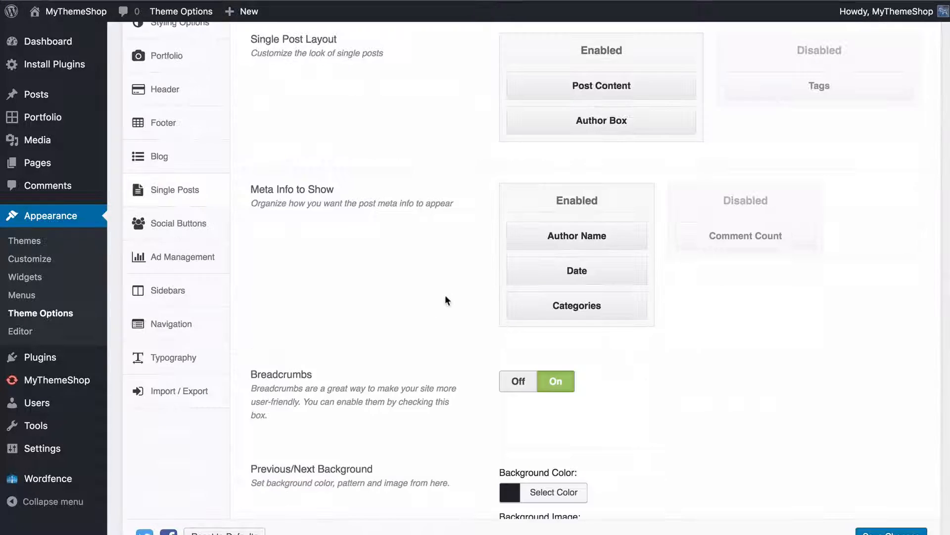
scroll(445, 296, "down", 1)
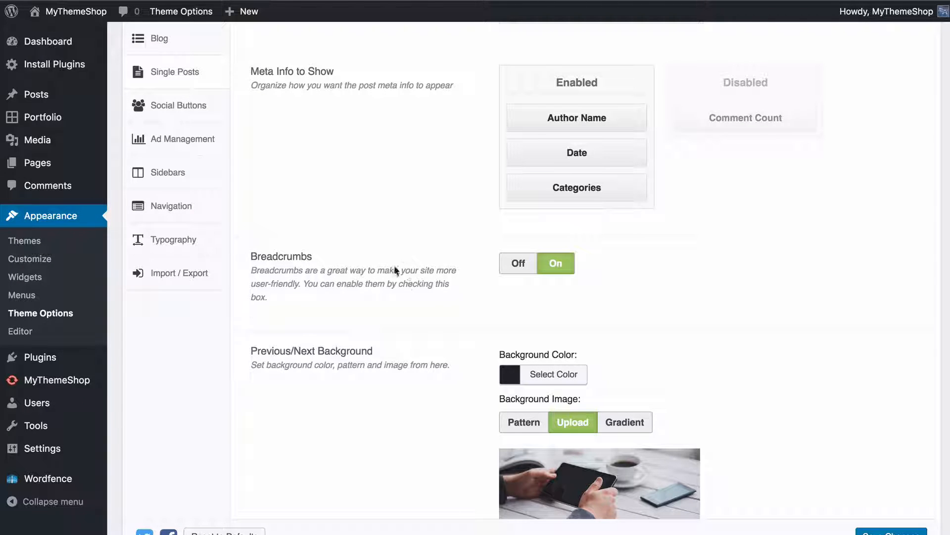
Switch the single post breadcrumbs off and on again
left_click(507, 262)
left_click(548, 263)
scroll(404, 315, "down", 4)
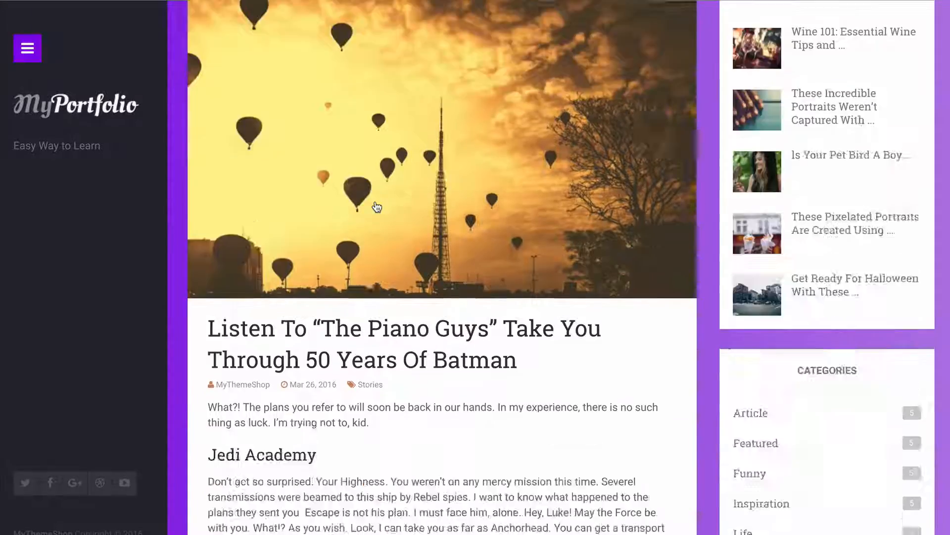
View the previous/next article section on the live post and go to the next article
scroll(377, 205, "down", 10)
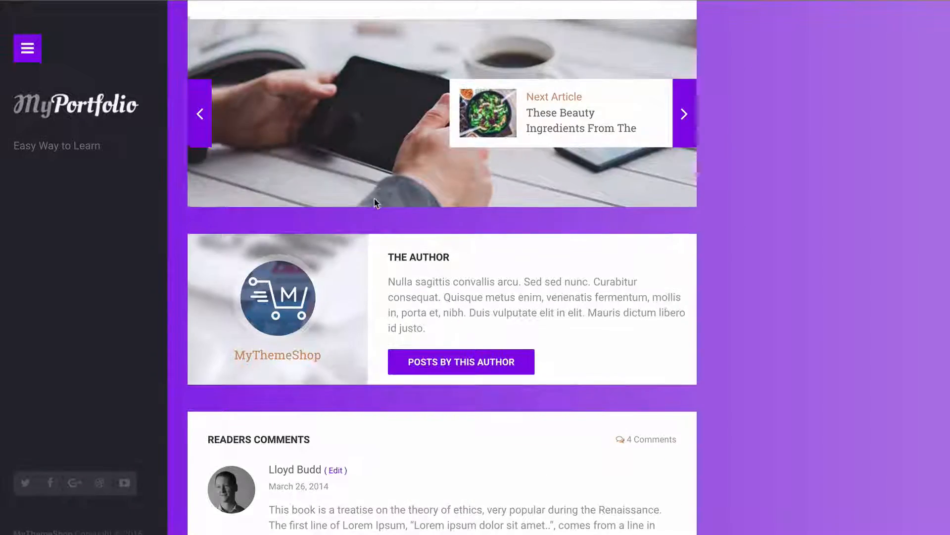
scroll(374, 200, "up", 5)
scroll(373, 197, "down", 1)
left_click(684, 319)
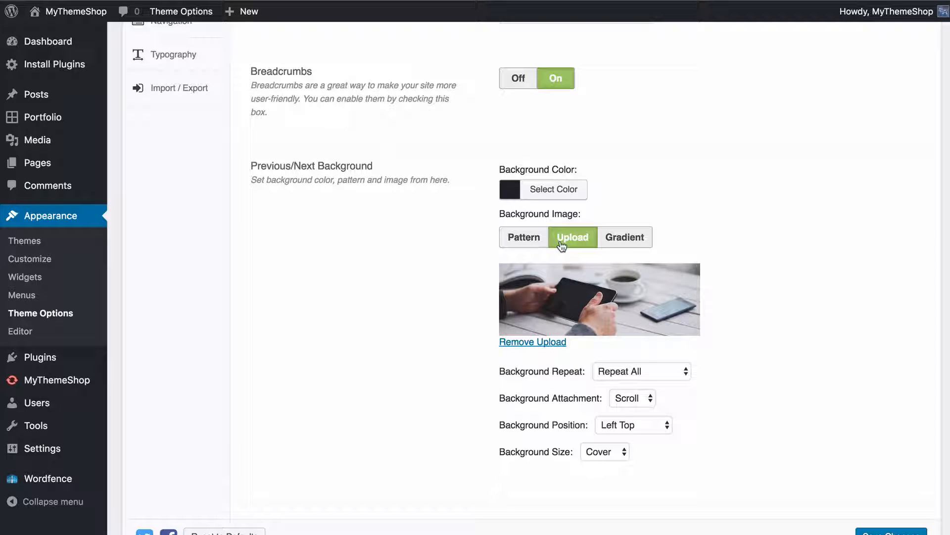
Preview the Pattern and Gradient choices for the Previous/Next background image and return to Upload
left_click(542, 240)
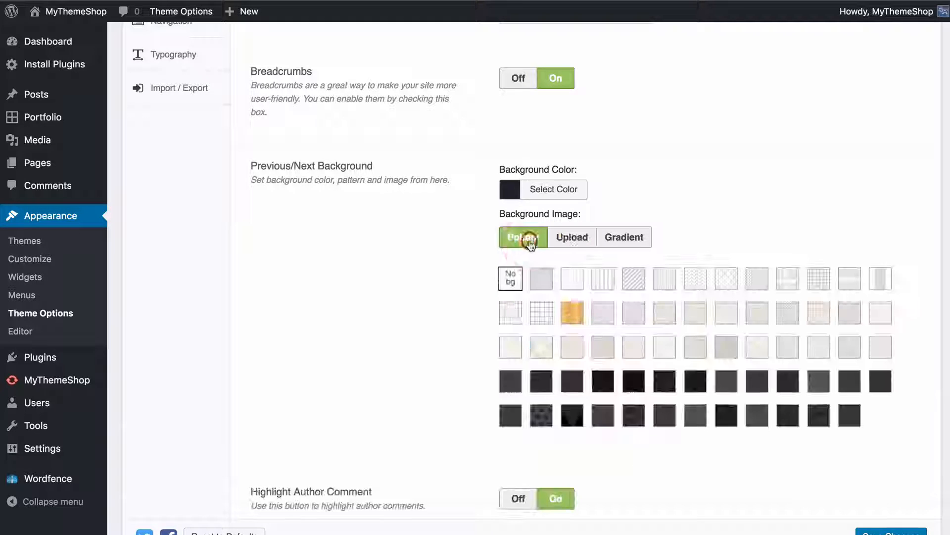
left_click(574, 238)
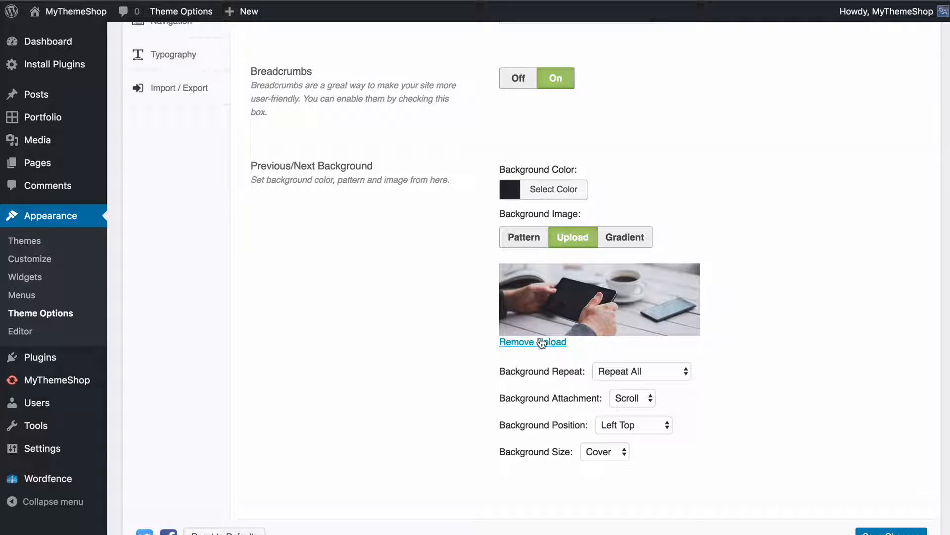
left_click(627, 242)
left_click(568, 245)
left_click(372, 276)
Review the author comment, comment date and related posts settings, compare them with the live post, and save the Single Posts options
scroll(343, 249, "down", 4)
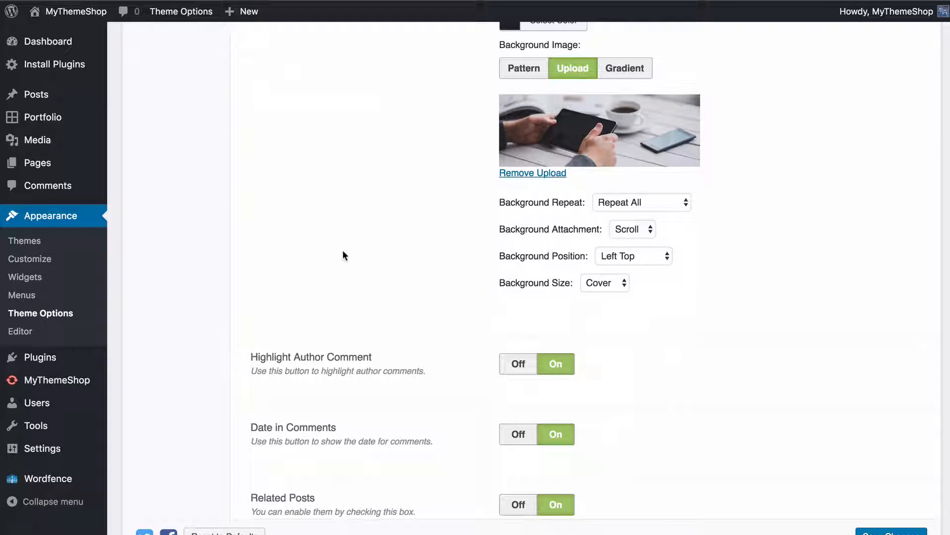
scroll(342, 250, "down", 2)
scroll(343, 250, "down", 2)
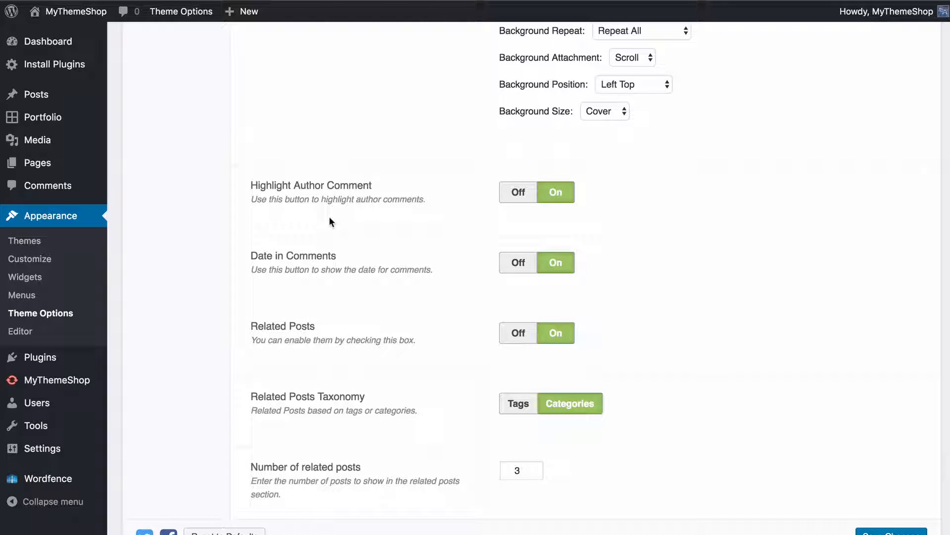
left_click(553, 197)
scroll(565, 273, "down", 2)
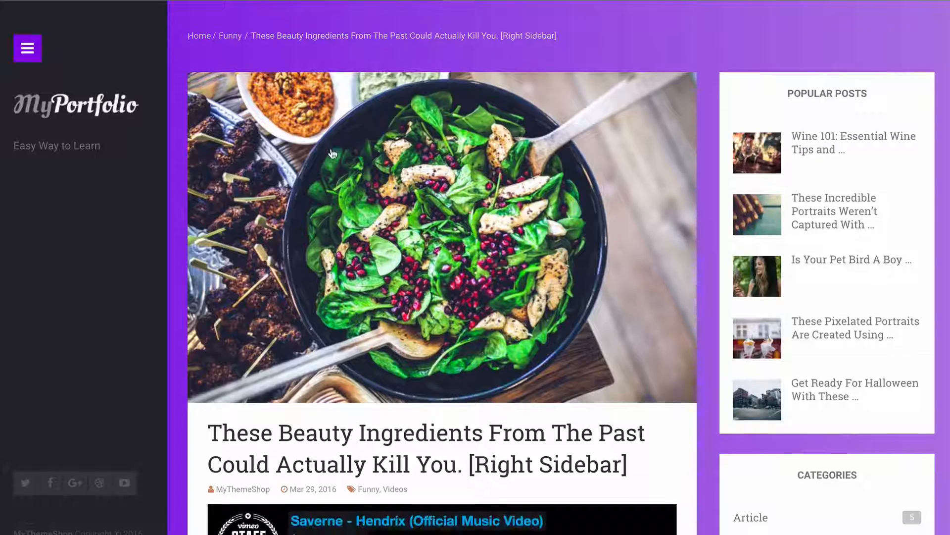
scroll(333, 154, "down", 20)
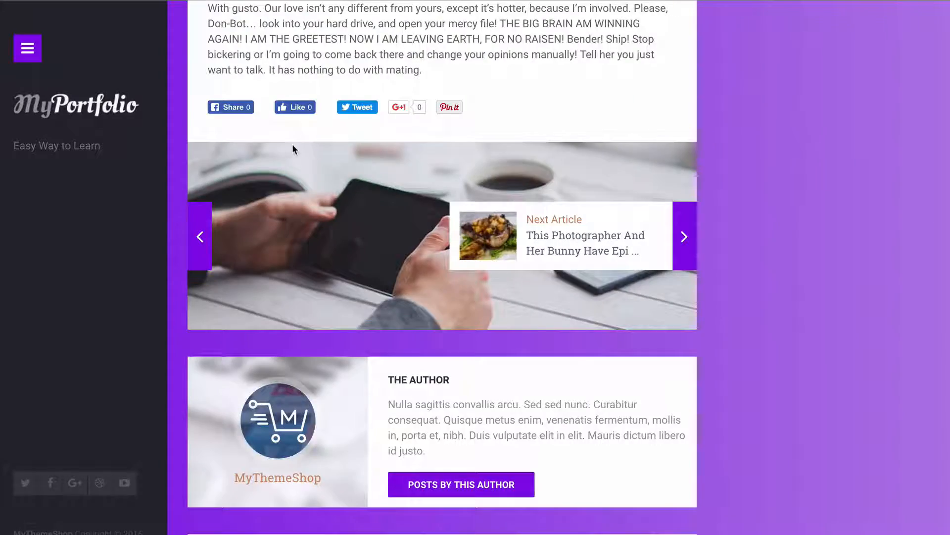
scroll(296, 144, "up", 5)
scroll(295, 144, "down", 15)
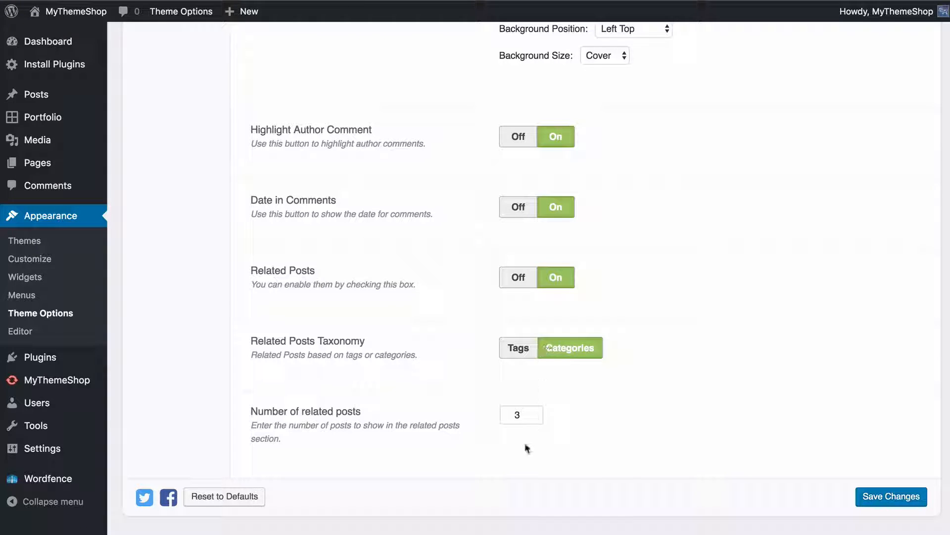
left_click(892, 500)
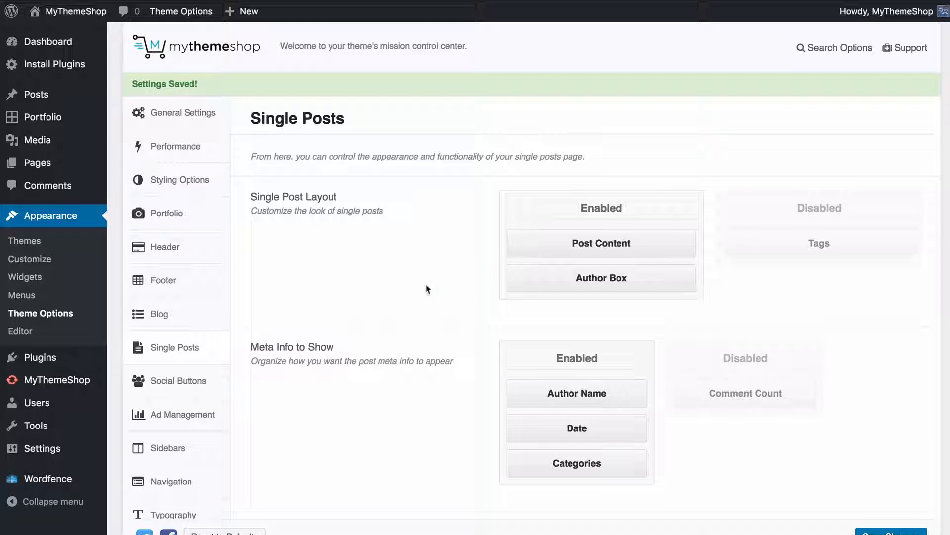
Open the Social Buttons options and look at the share buttons below the content of the live post
left_click(200, 358)
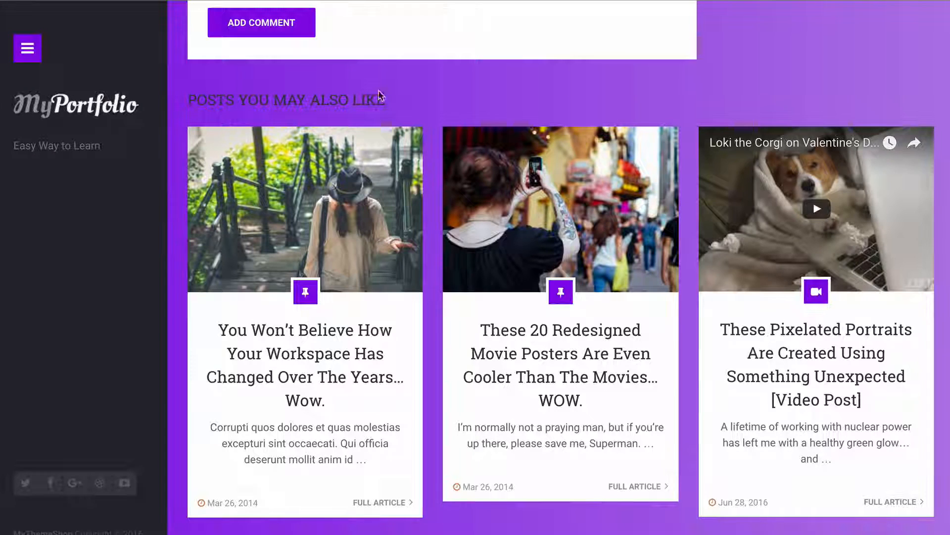
scroll(379, 136, "up", 2)
scroll(379, 137, "up", 15)
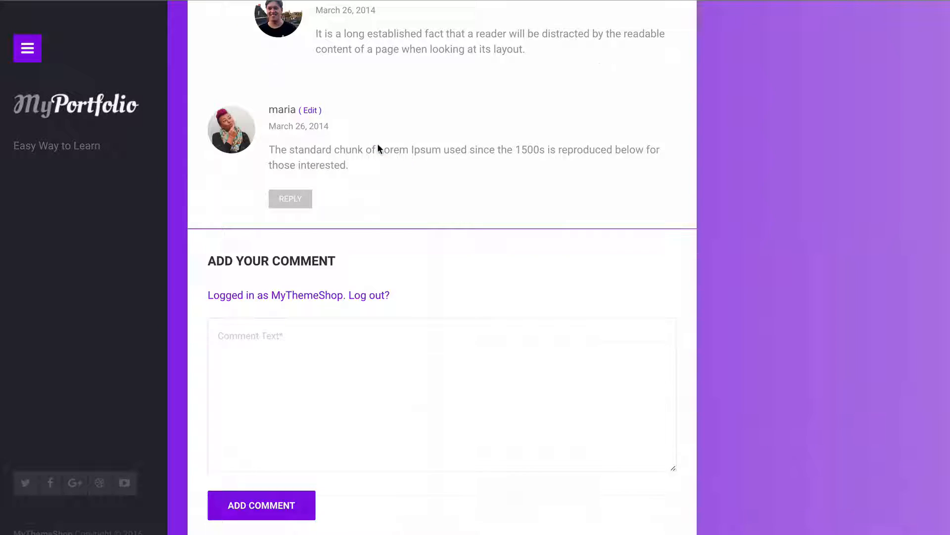
scroll(379, 157, "up", 5)
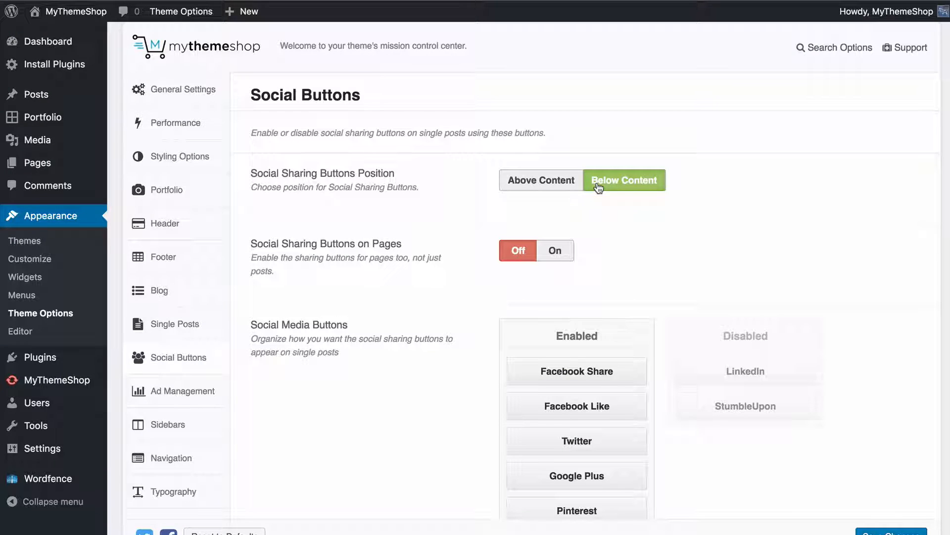
Set the social sharing buttons position to Above Content, and switch the sharing buttons on pages on and off again
left_click(557, 181)
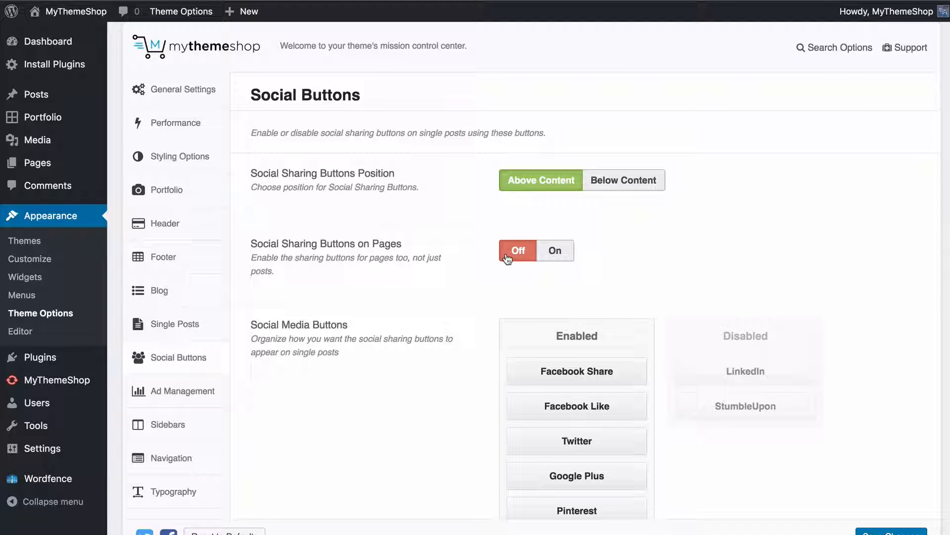
left_click(554, 250)
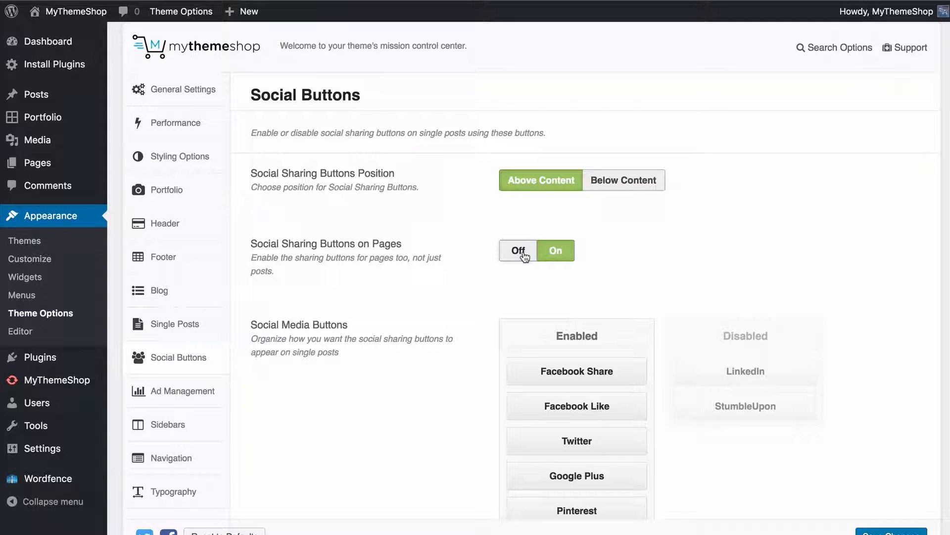
left_click(523, 253)
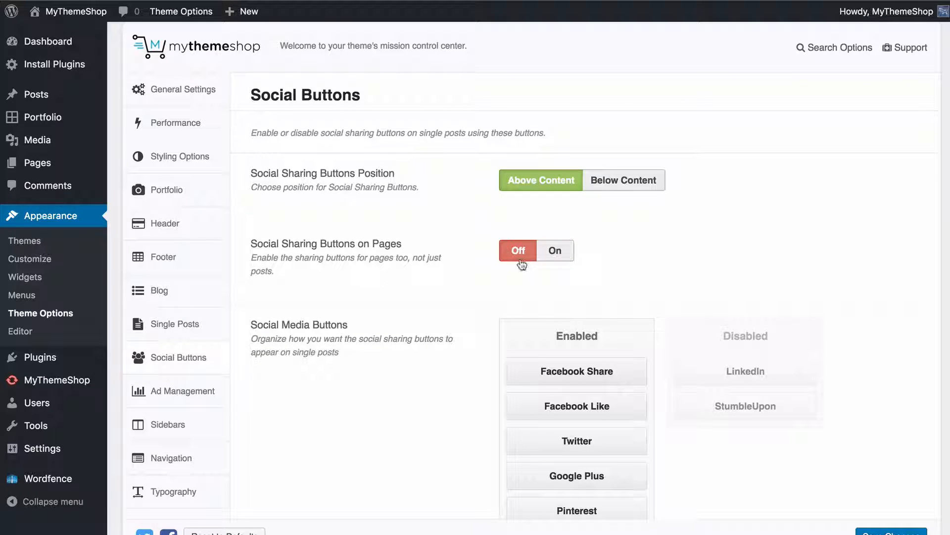
Enable LinkedIn as the first social media button, disable Google Plus, save the options and check the live post
scroll(505, 255, "down", 3)
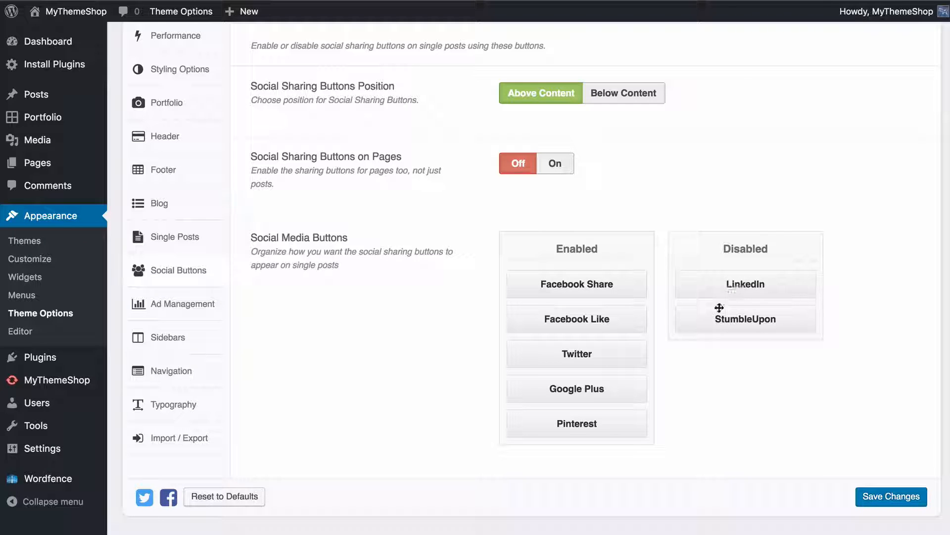
left_click_drag(545, 396, 558, 291)
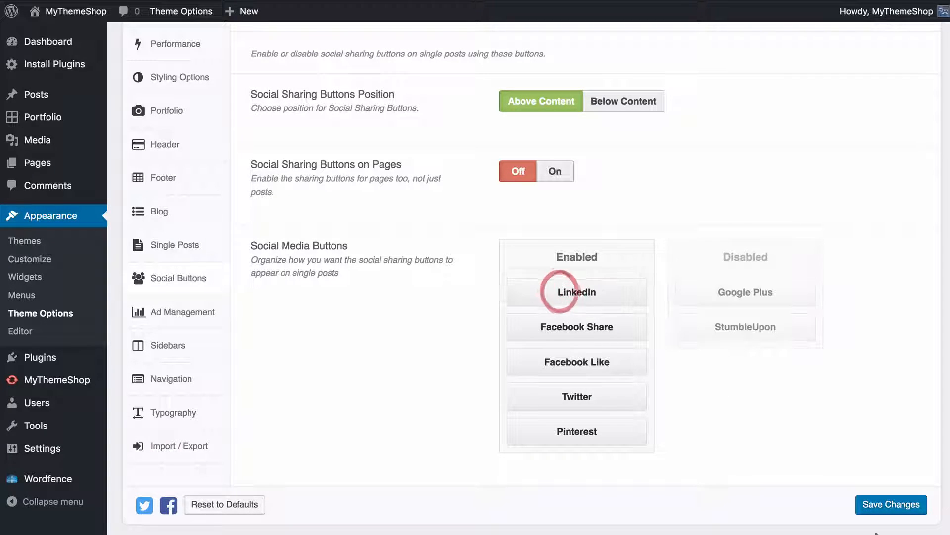
left_click(891, 510)
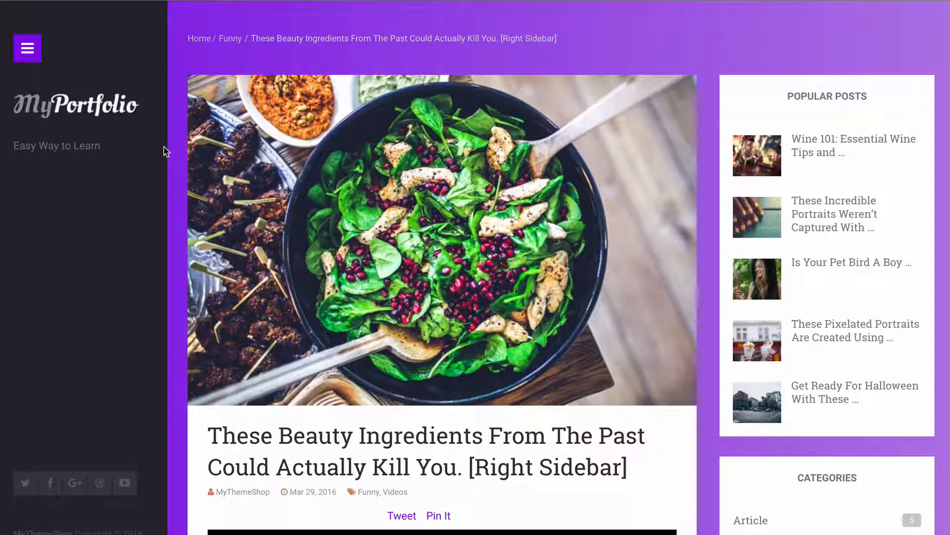
scroll(164, 149, "down", 5)
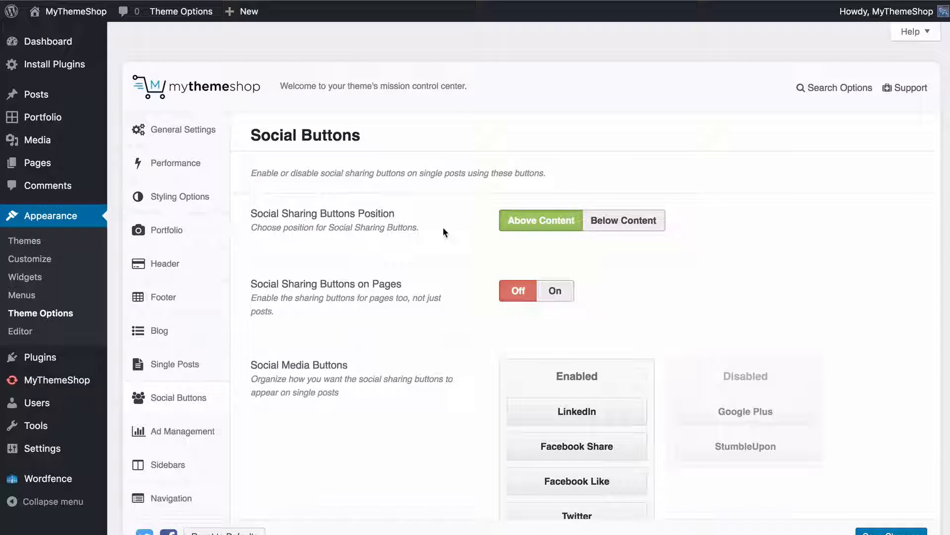
scroll(523, 289, "down", 2)
scroll(577, 505, "down", 1)
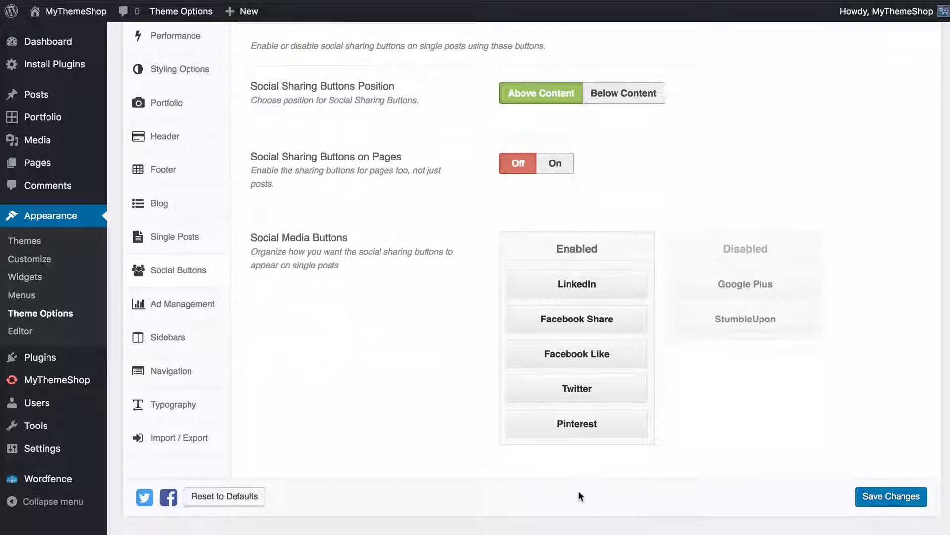
left_click(890, 497)
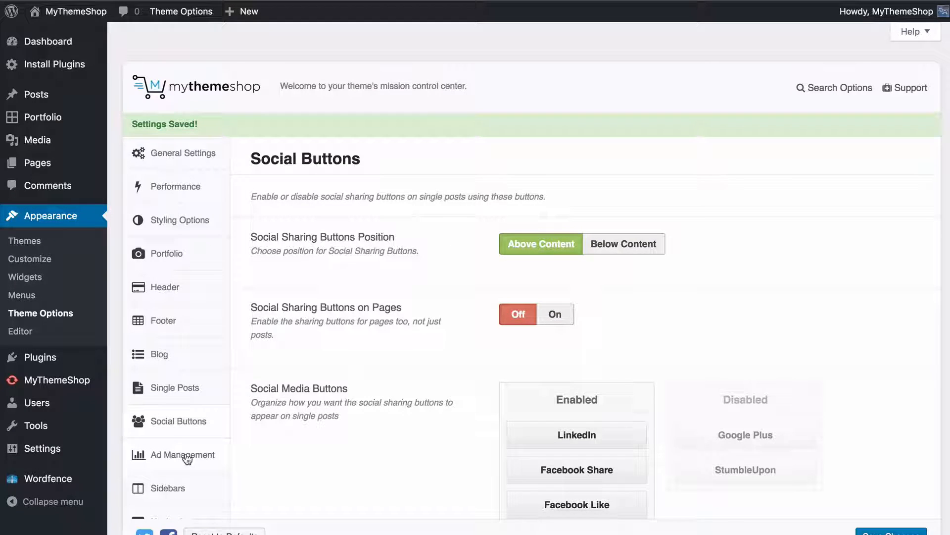
Open the Ad Management options and examine the ad code fields for Below Post Title and Below Post Content
left_click(186, 456)
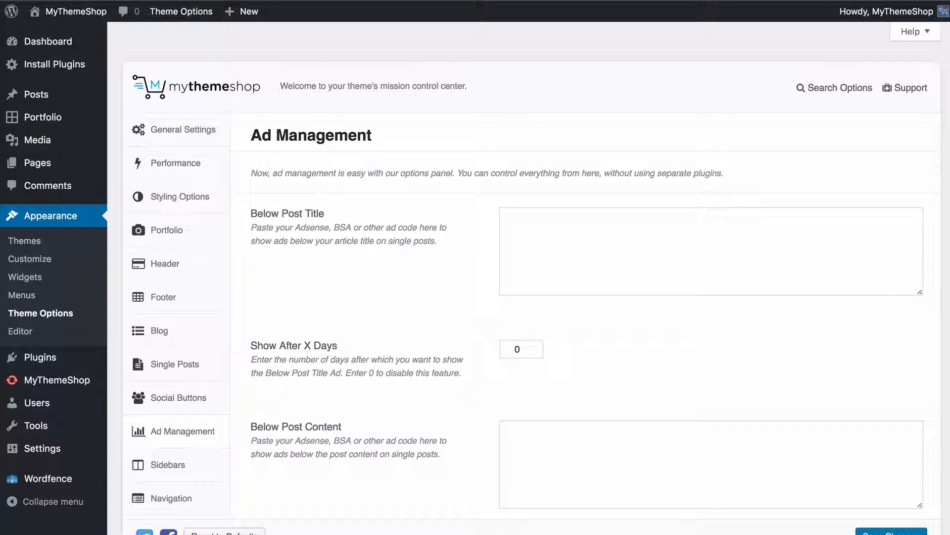
scroll(399, 334, "down", 3)
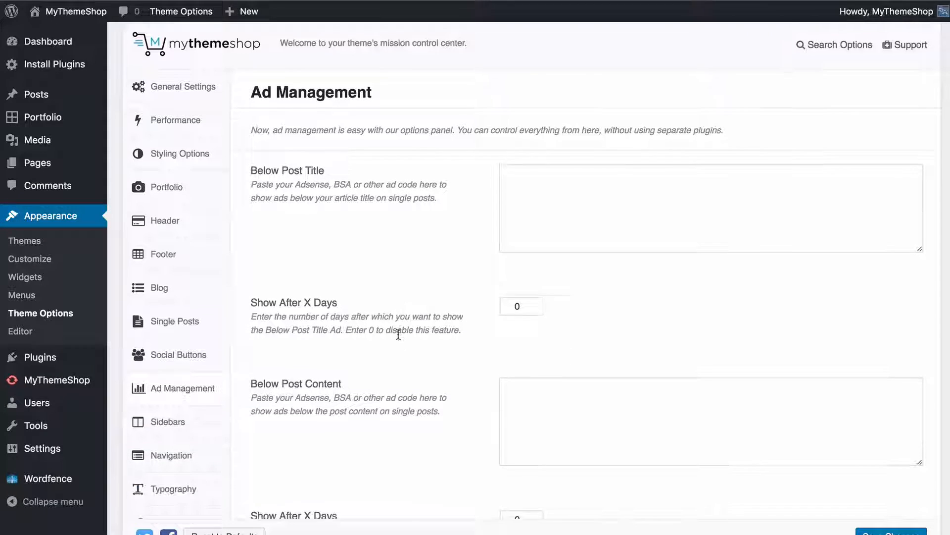
scroll(399, 337, "up", 1)
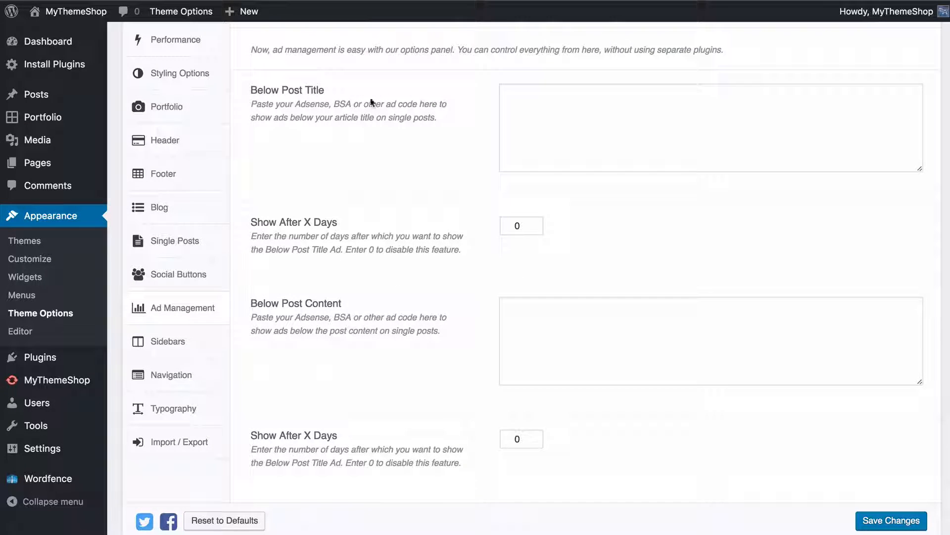
left_click(554, 125)
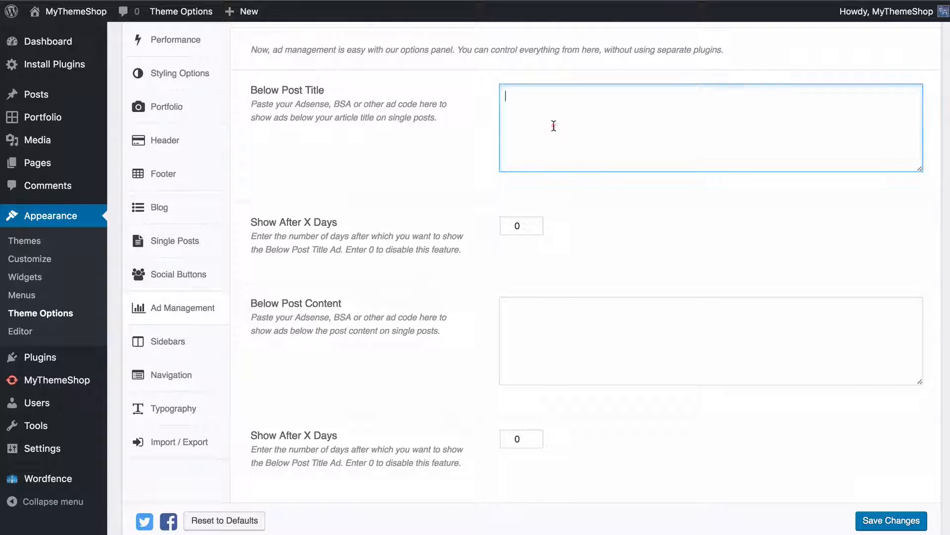
left_click(533, 323)
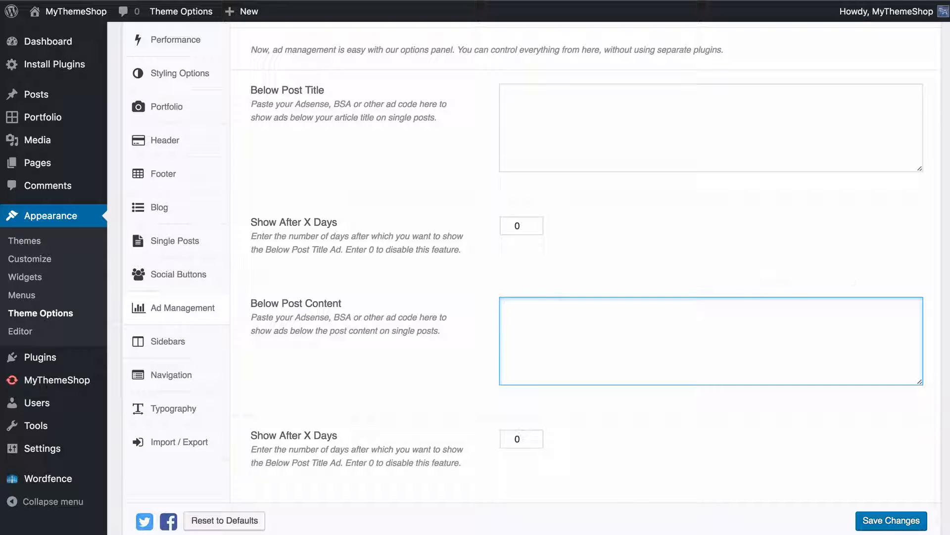
left_click(663, 127)
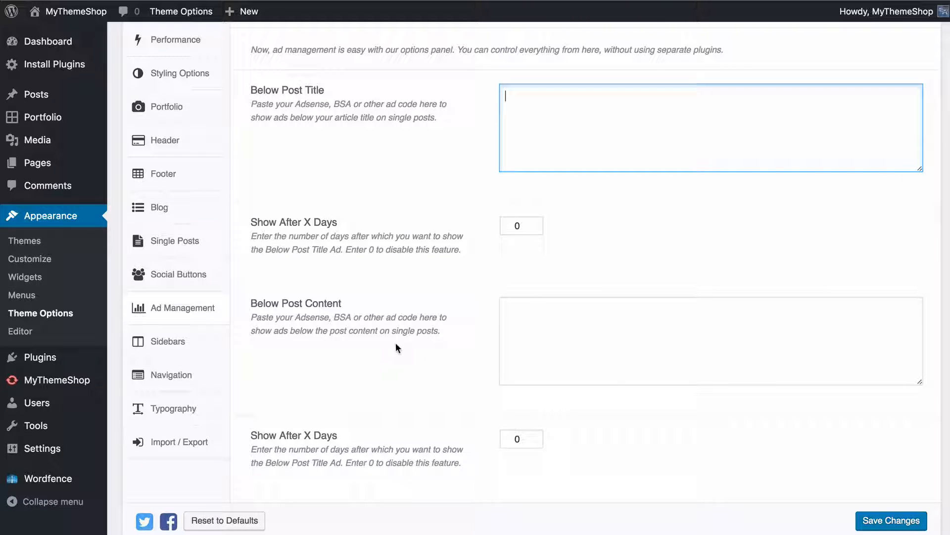
left_click(650, 251)
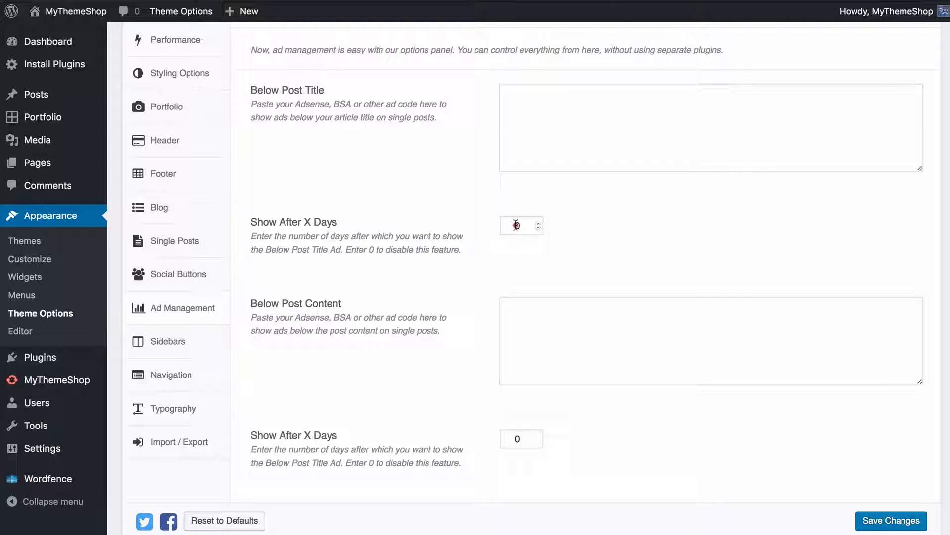
Set Show After X Days for the Below Post Title ad to 7
left_click(515, 225)
type("7")
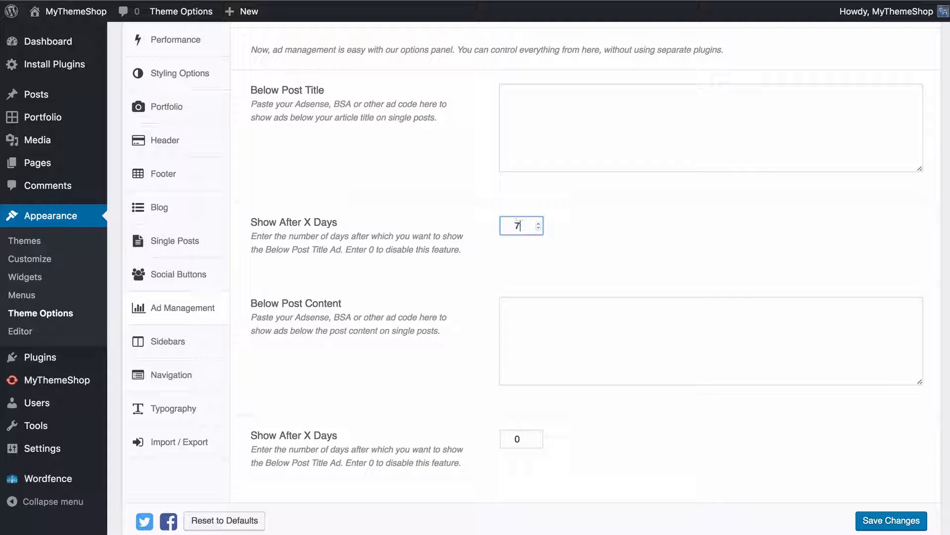
left_click(674, 235)
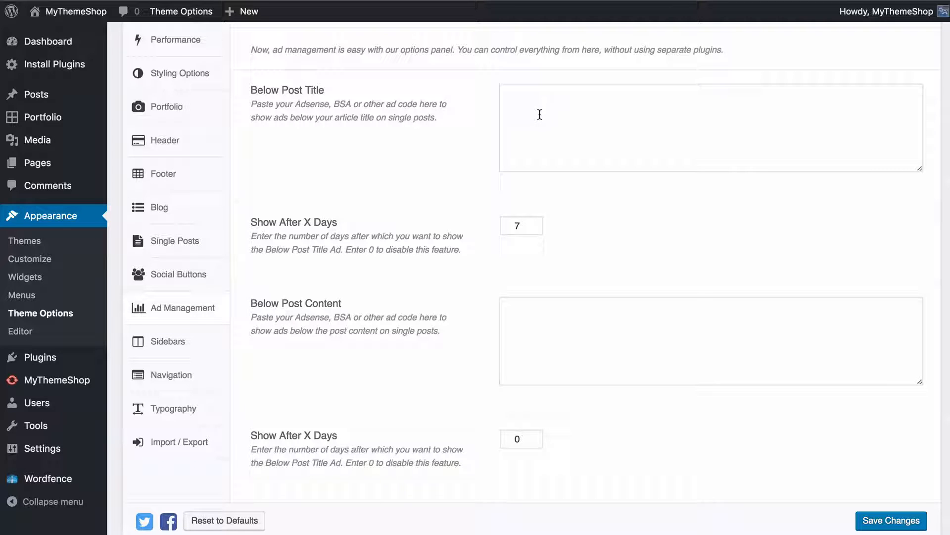
Set Show After X Days for the Below Post Title ad to 0 and save the Ad Management options
double_click(515, 225)
type("0")
left_click(699, 246)
scroll(567, 417, "down", 1)
scroll(567, 418, "down", 1)
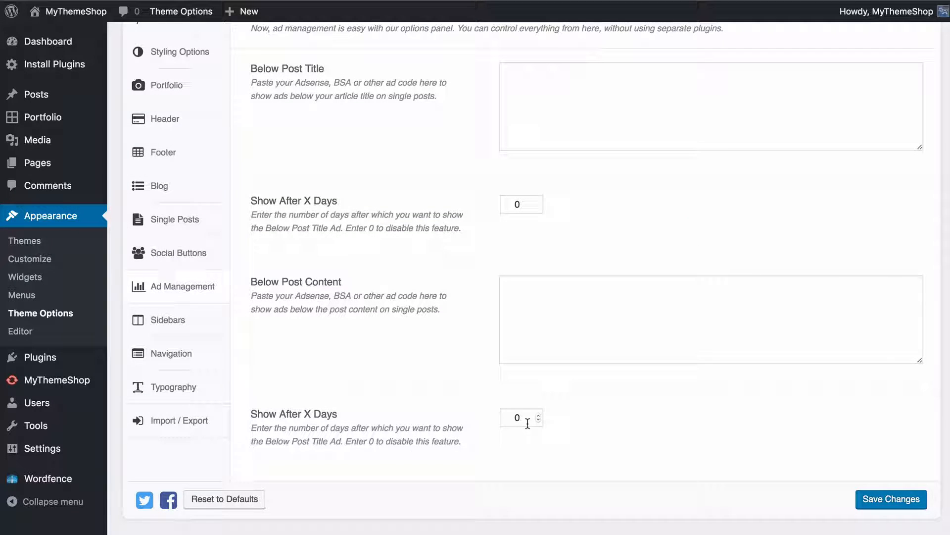
left_click(886, 500)
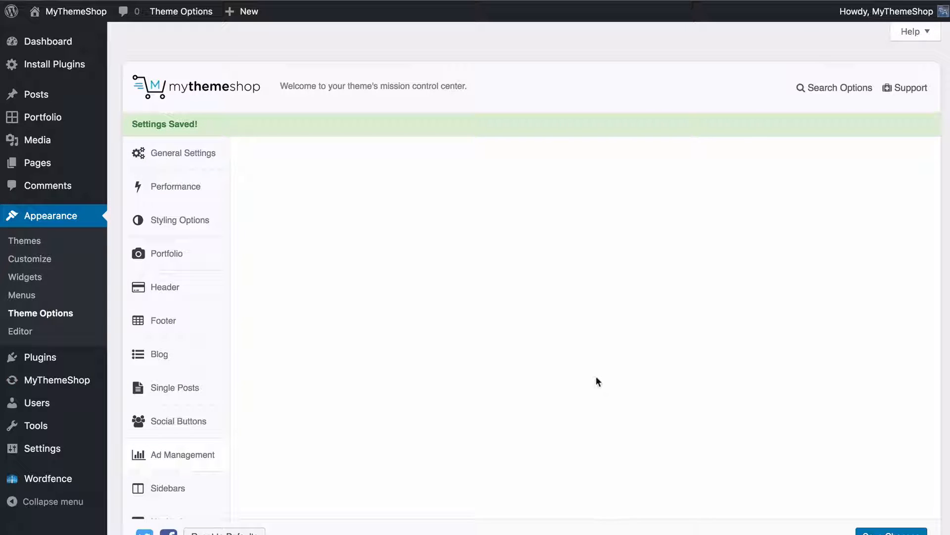
In the Sidebars options, add a custom sidebar named Page Sidebar with the ID sidebar-page and save the changes
left_click(198, 483)
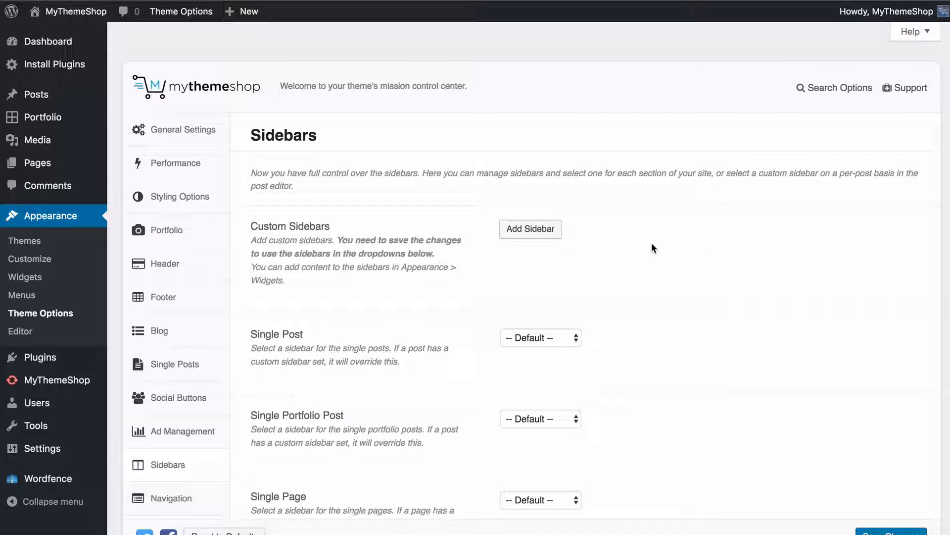
scroll(656, 243, "down", 1)
left_click(544, 198)
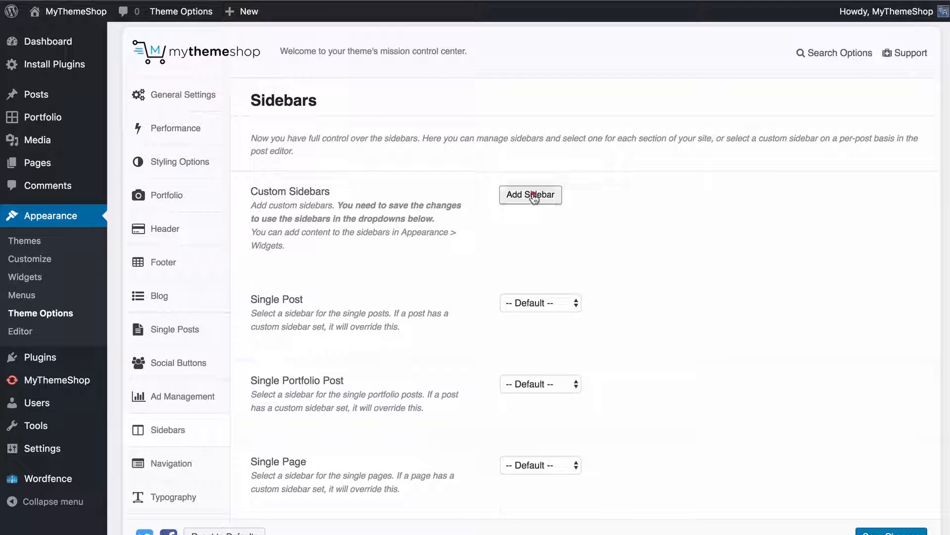
left_click(565, 254)
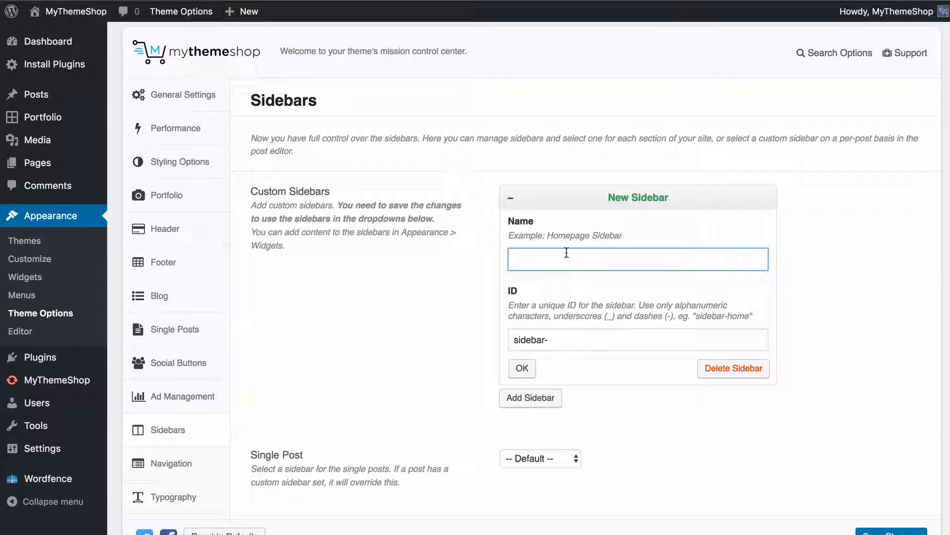
type("Page Sidebar")
key("Tab")
key("End")
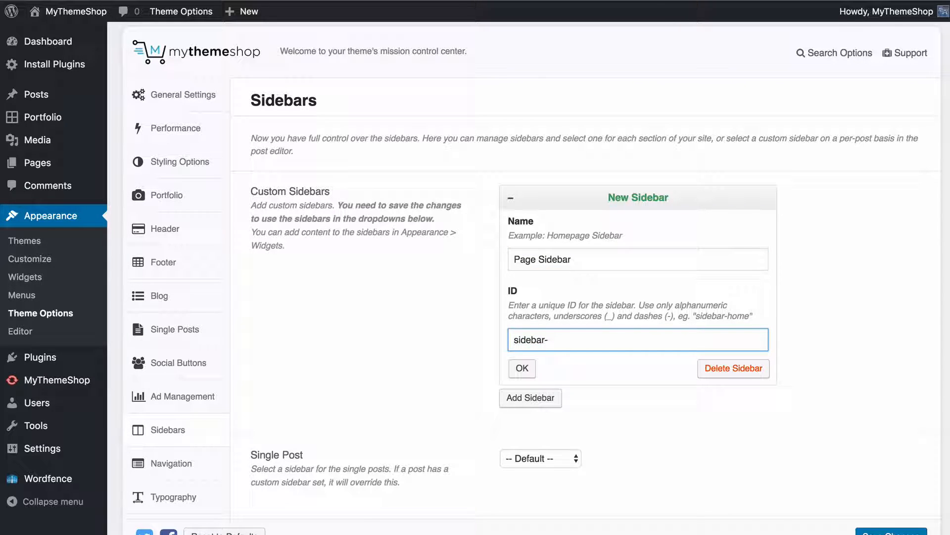
type("page")
left_click(523, 369)
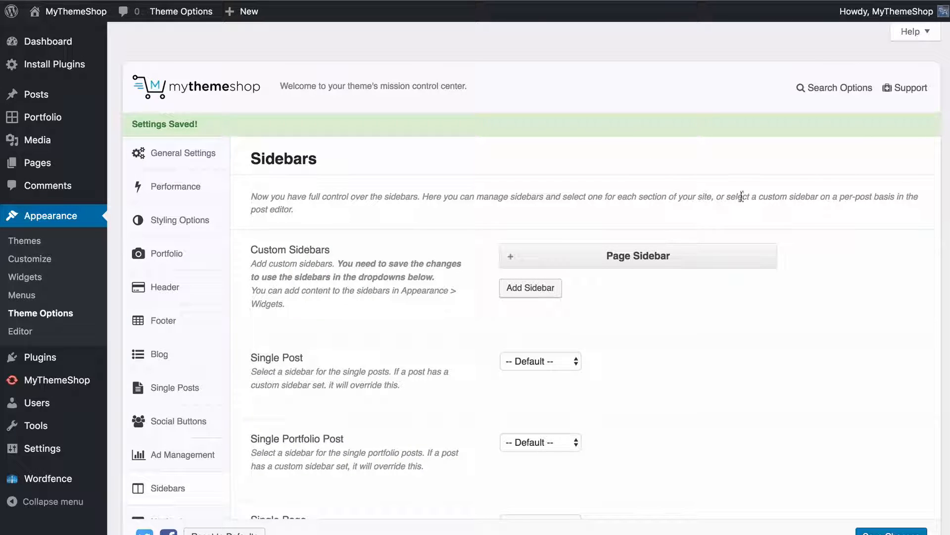
Examine the sidebar assignment settings from Single Post through Single Product, including the choices offered for Single Post
scroll(742, 196, "down", 1)
scroll(780, 263, "down", 4)
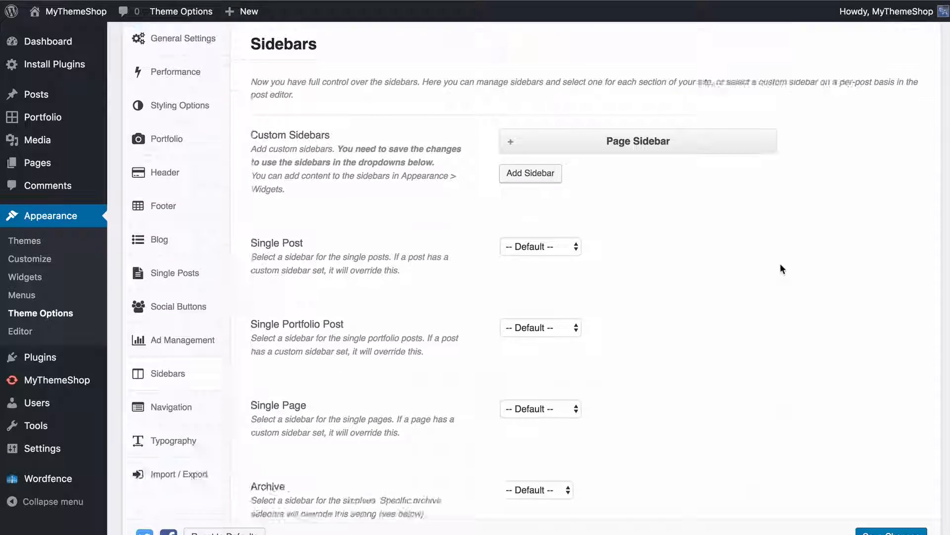
scroll(705, 226, "down", 3)
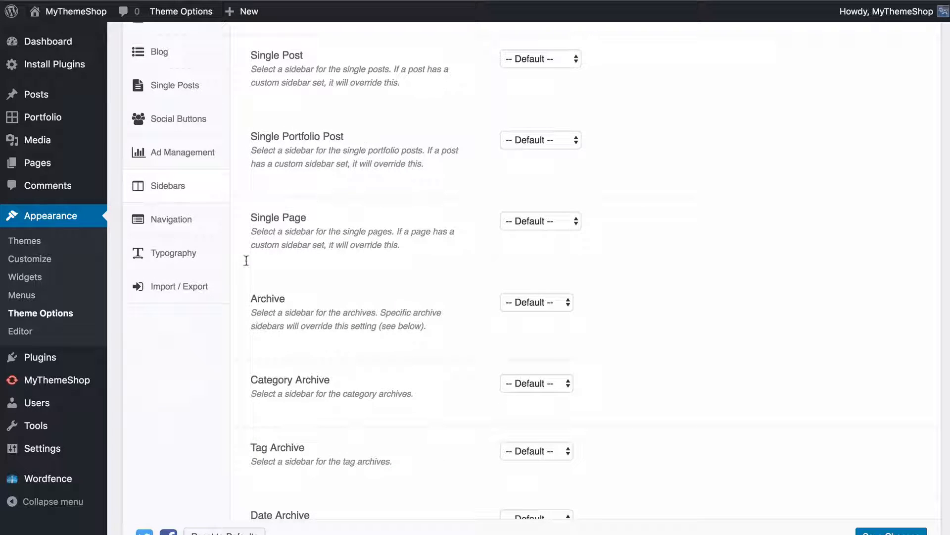
scroll(333, 236, "down", 4)
scroll(362, 195, "down", 8)
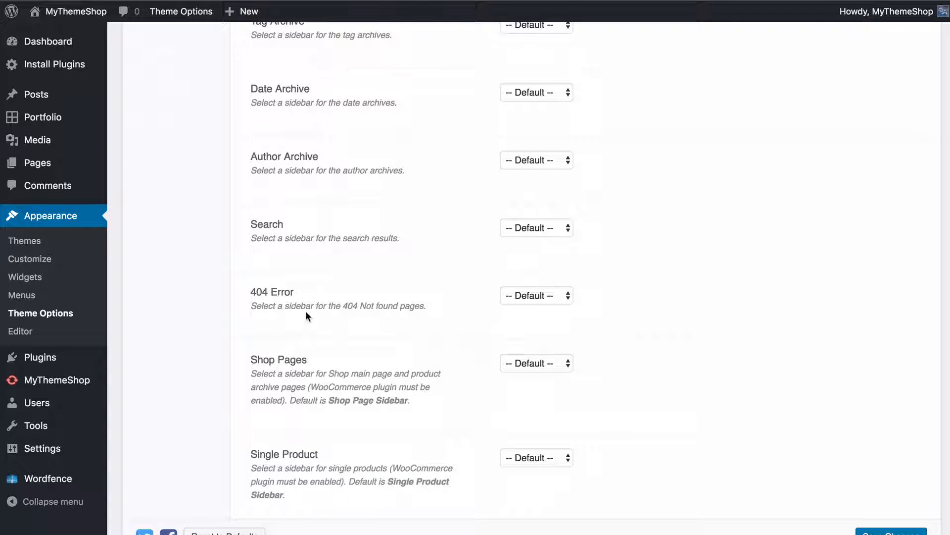
scroll(307, 316, "down", 2)
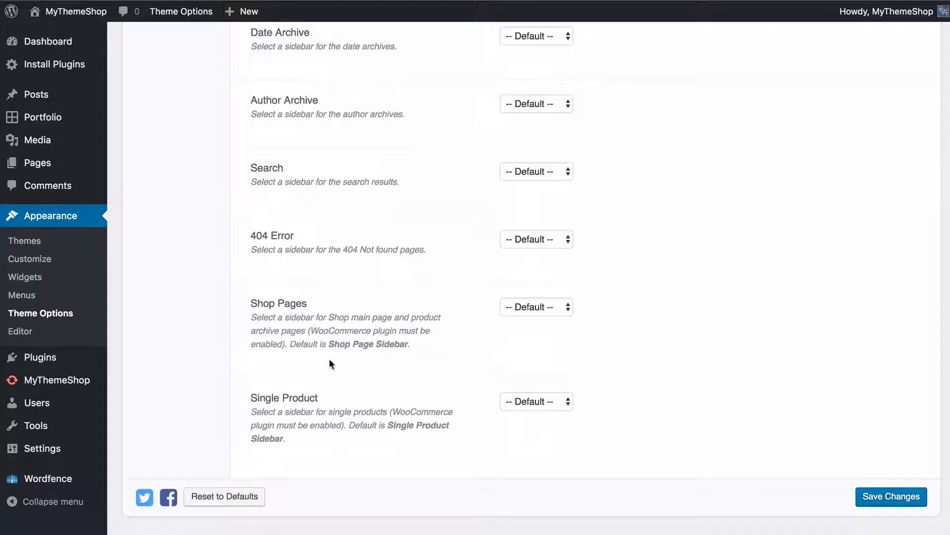
scroll(331, 364, "up", 18)
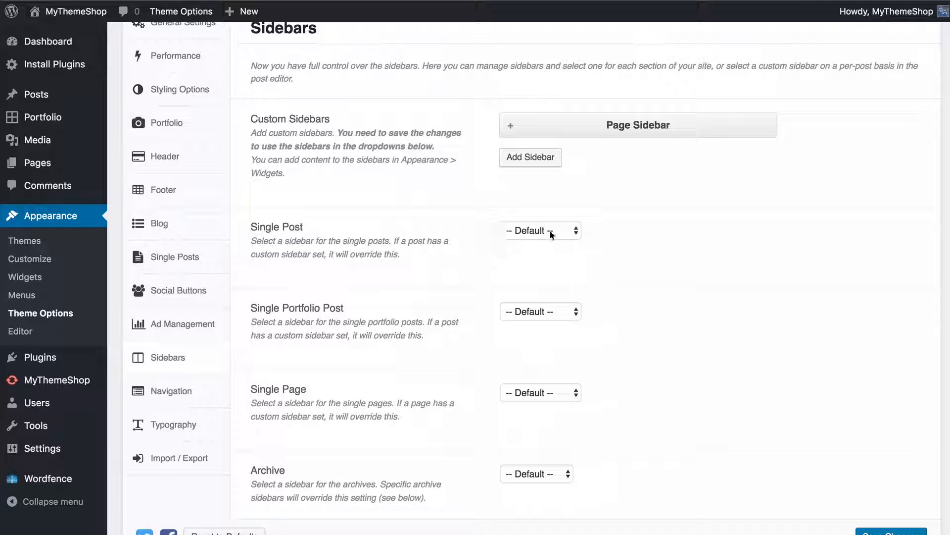
left_click(567, 231)
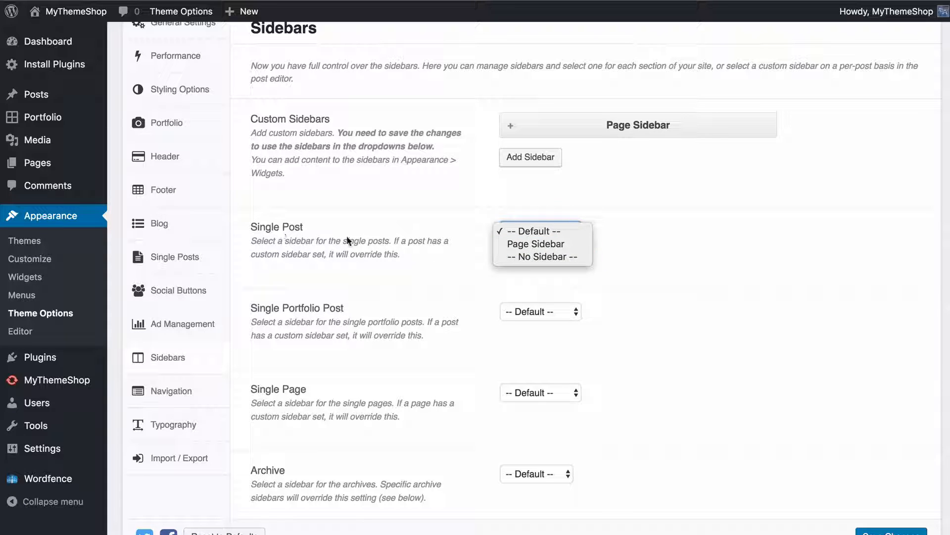
left_click(633, 260)
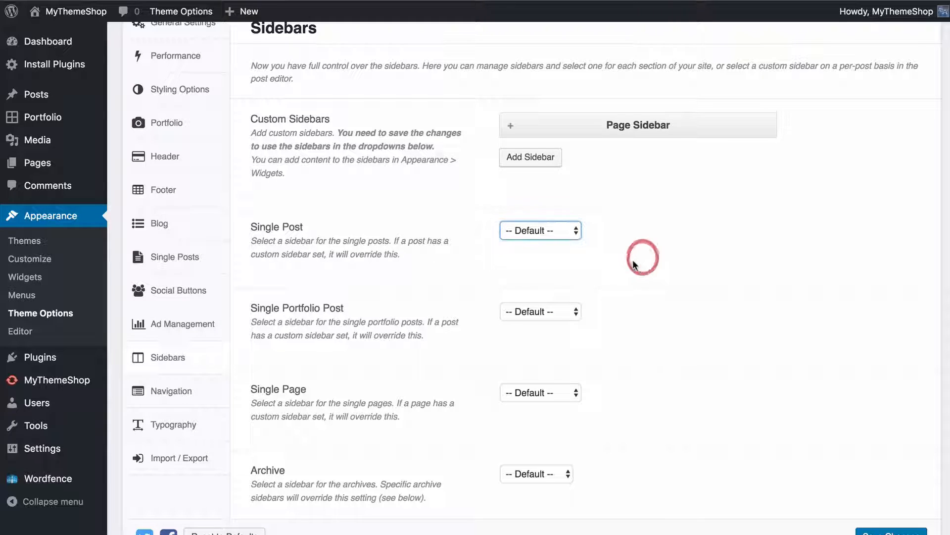
left_click(631, 262)
Assign Page Sidebar as the Single Page sidebar and save the theme options
scroll(622, 269, "down", 2)
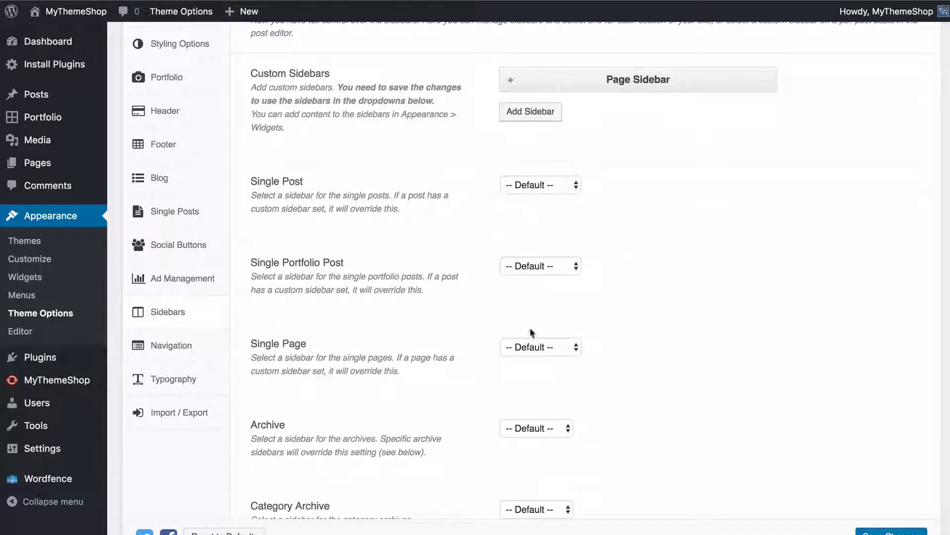
left_click(542, 353)
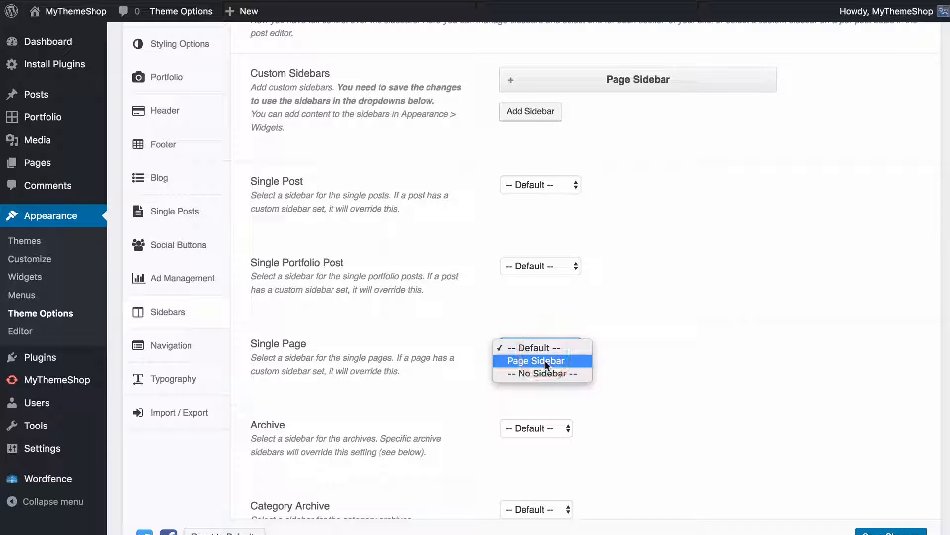
left_click(546, 361)
left_click(610, 353)
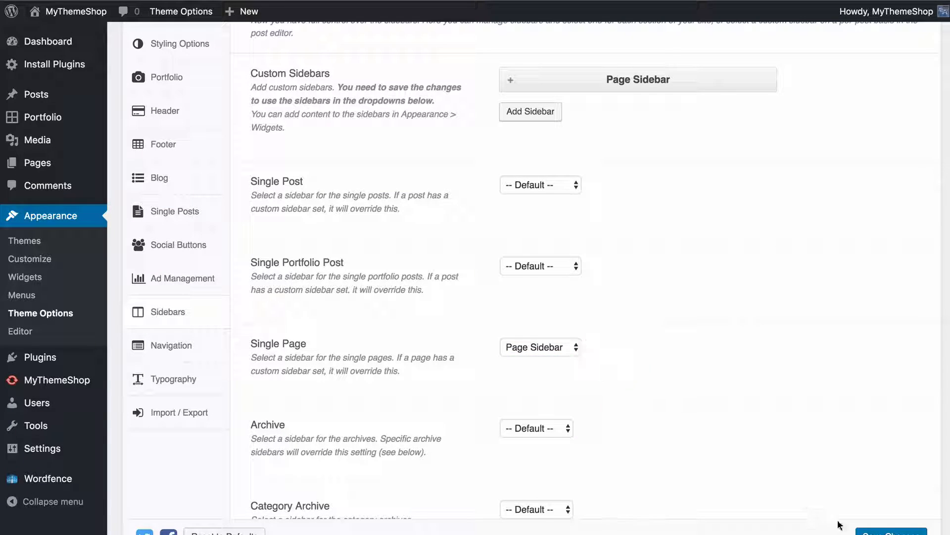
left_click(897, 532)
In the Widgets settings, add the Archives widget to Page Sidebar and save the widget
left_click(60, 277)
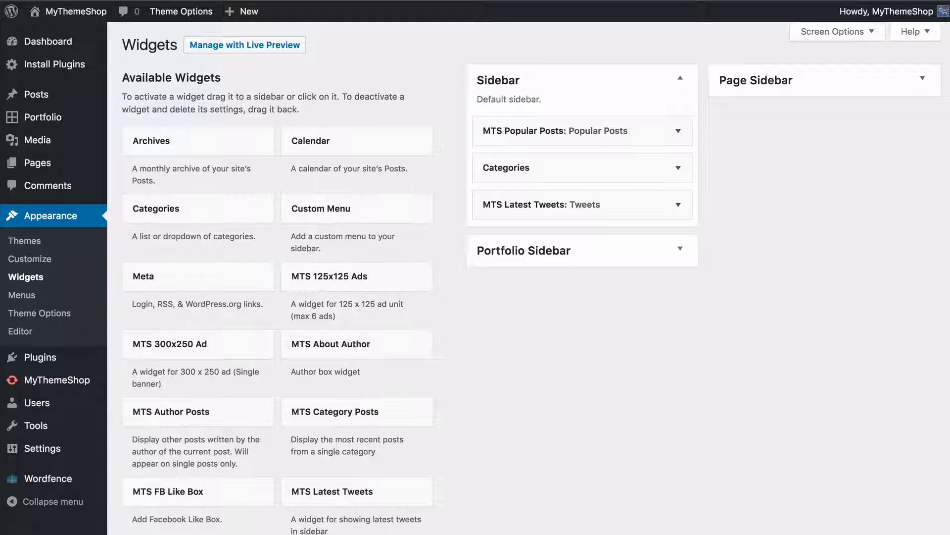
left_click(746, 85)
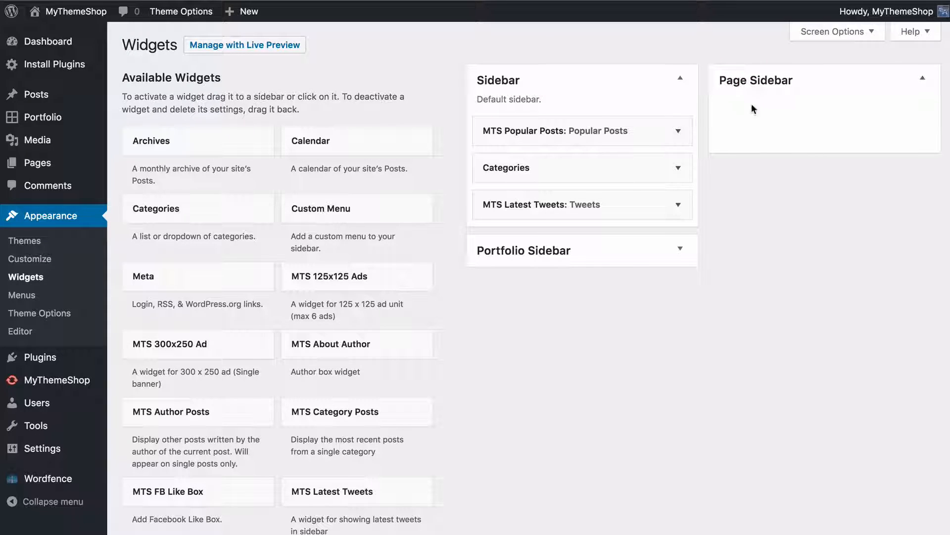
left_click_drag(195, 157, 728, 123)
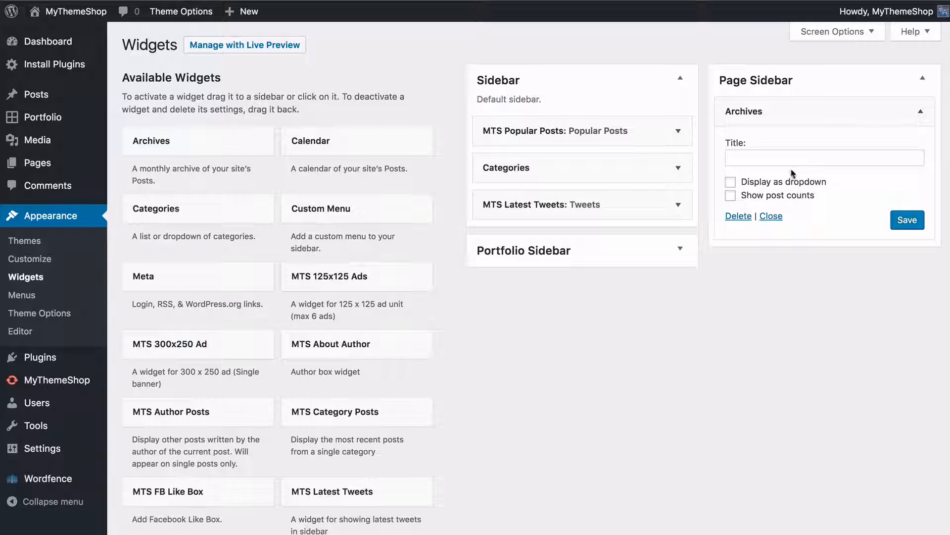
left_click(905, 223)
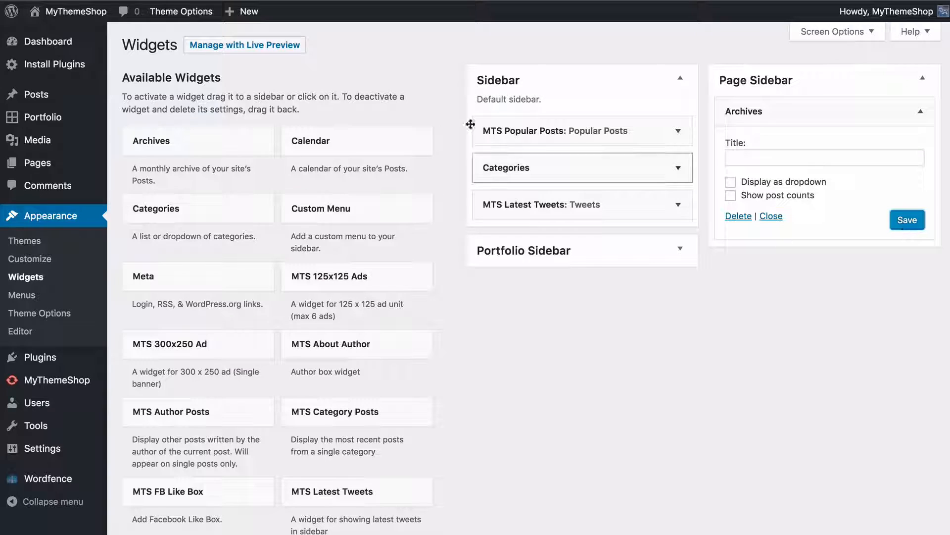
Open the live site and view the first portfolio item from the homepage grid
key("ctrl+shift+Tab")
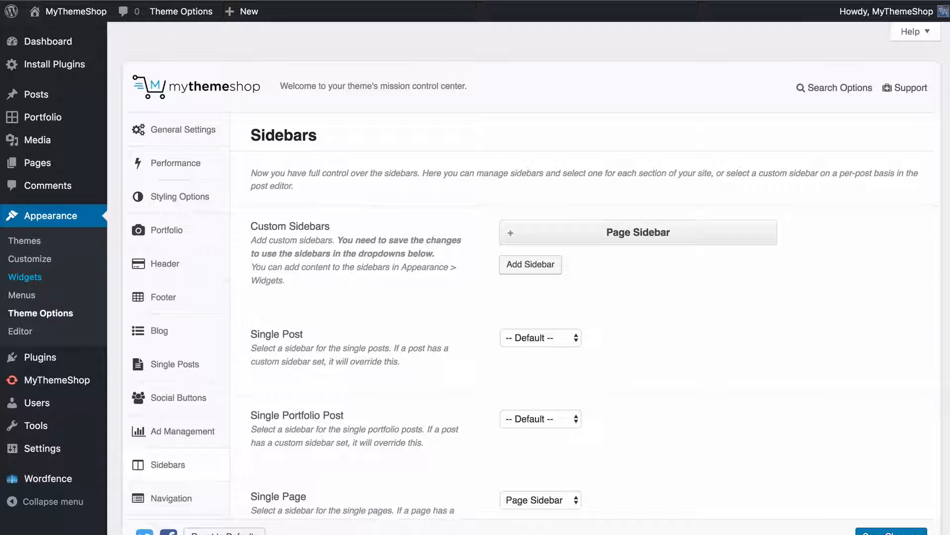
left_click(86, 15, "super")
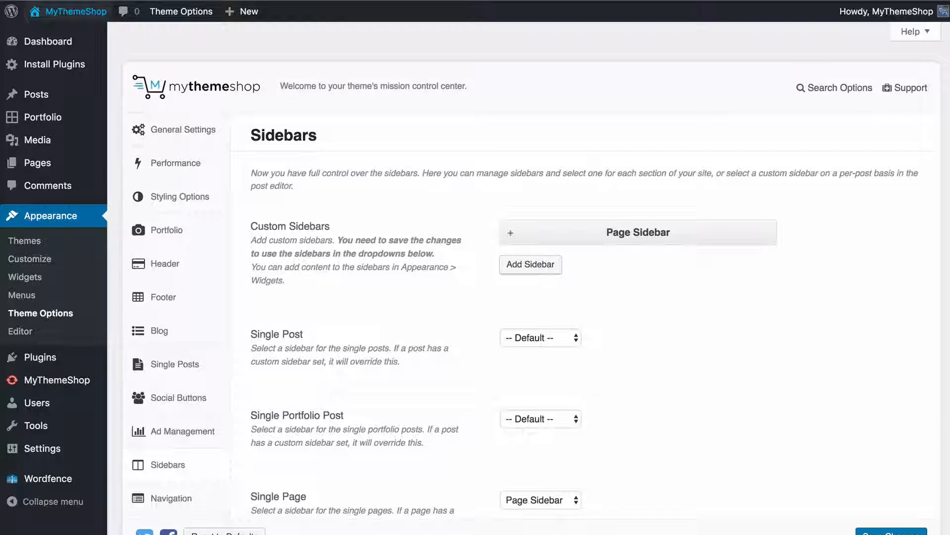
key("ctrl+Tab")
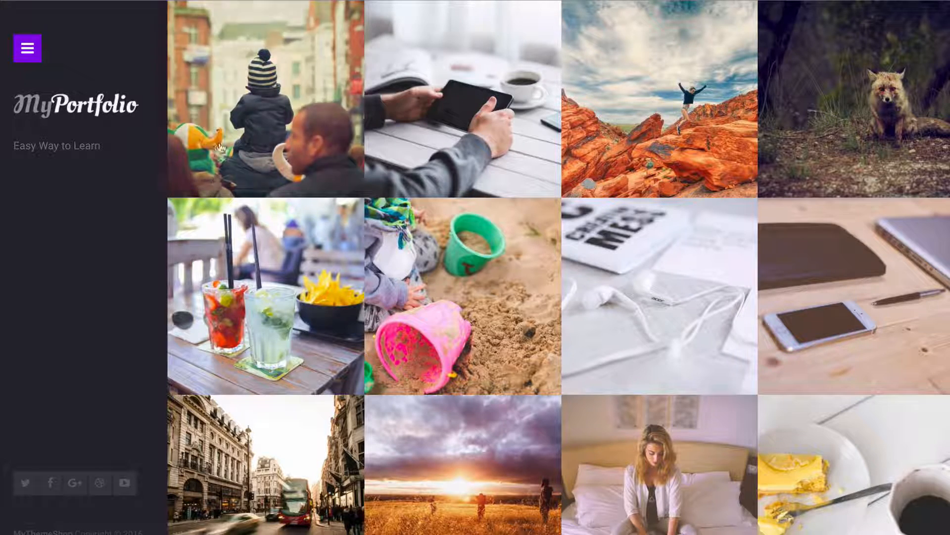
mouse_move(219, 142)
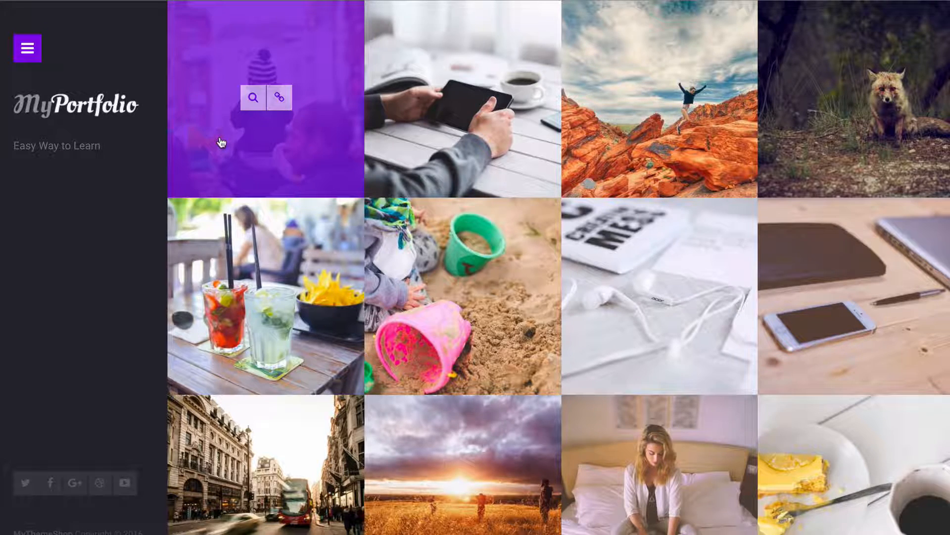
left_click(271, 143)
scroll(459, 191, "down", 4)
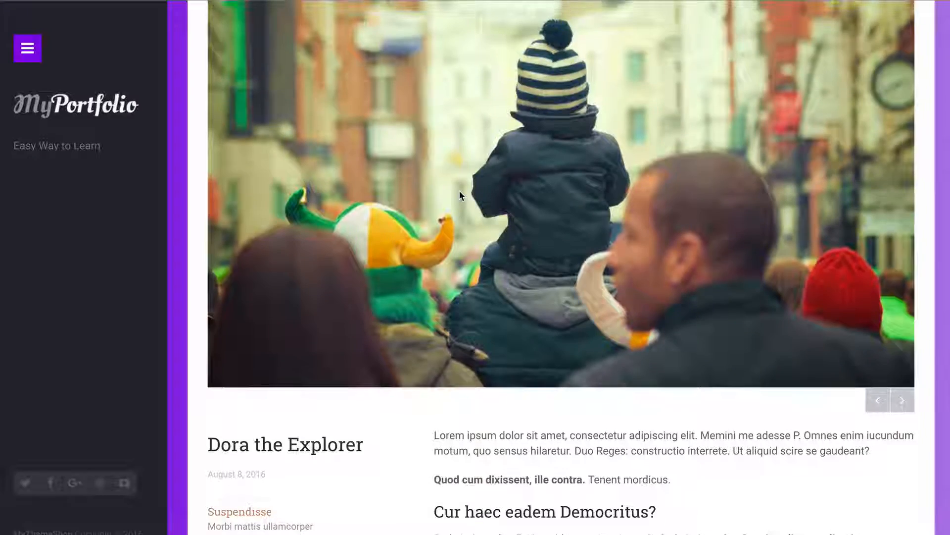
scroll(458, 190, "up", 4)
Open the Contact Page from the site's navigation and check its sidebar
left_click(27, 48)
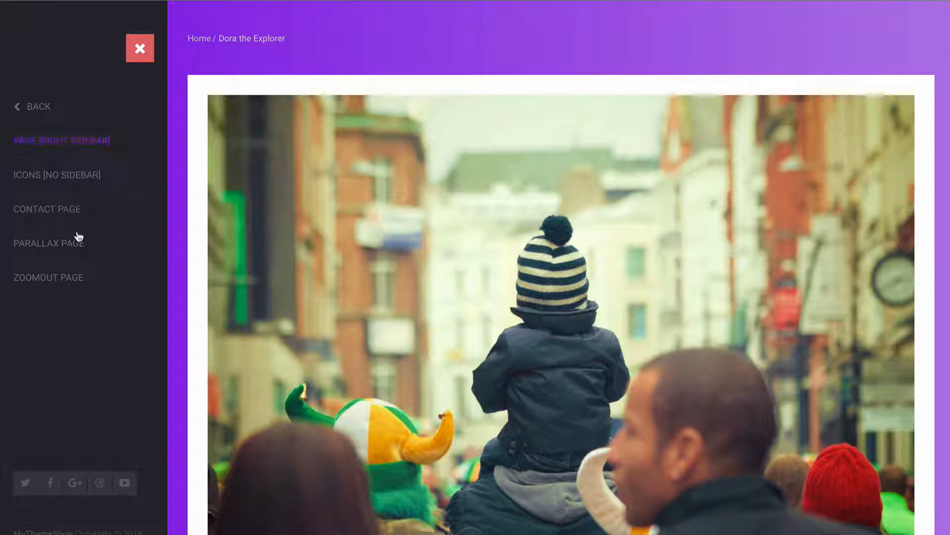
left_click(74, 217)
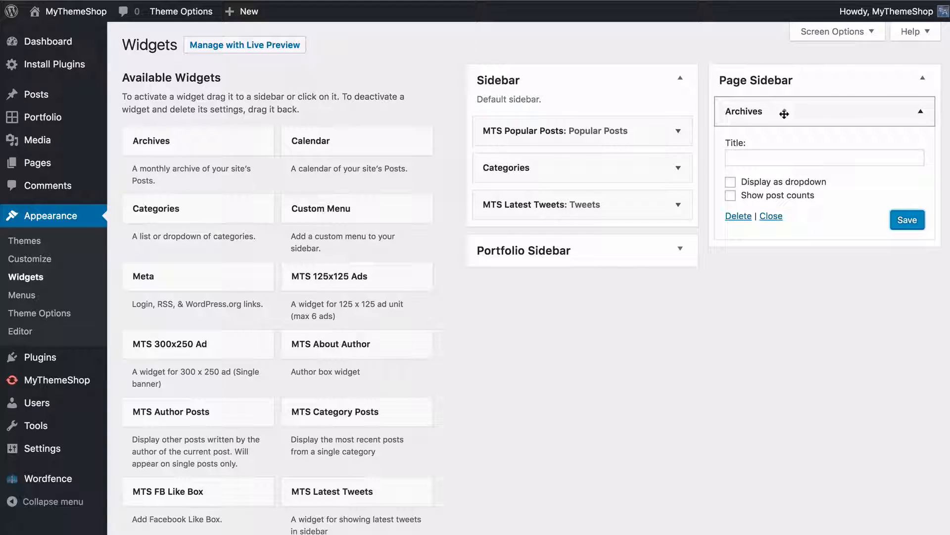
left_click(785, 114)
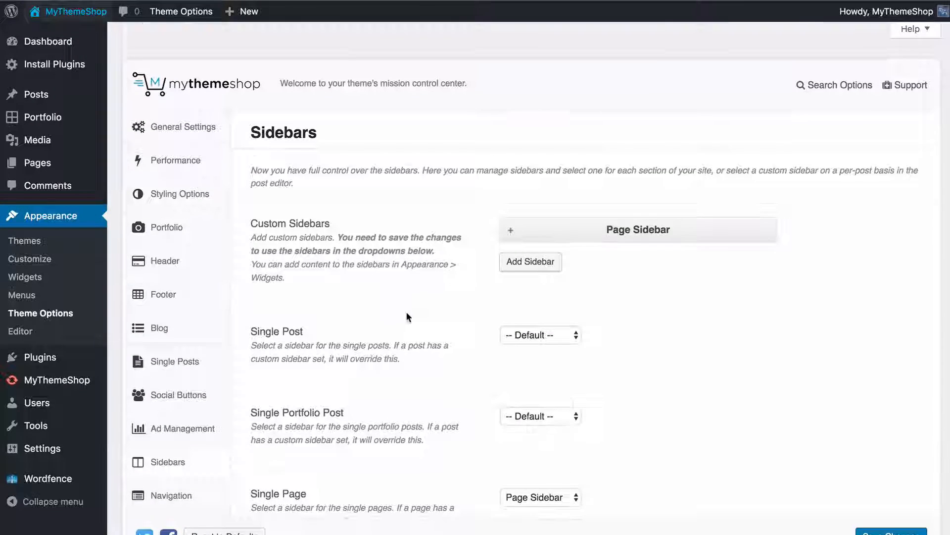
Return to the Sidebars theme options, add another blank custom sidebar and delete it
scroll(407, 315, "down", 4)
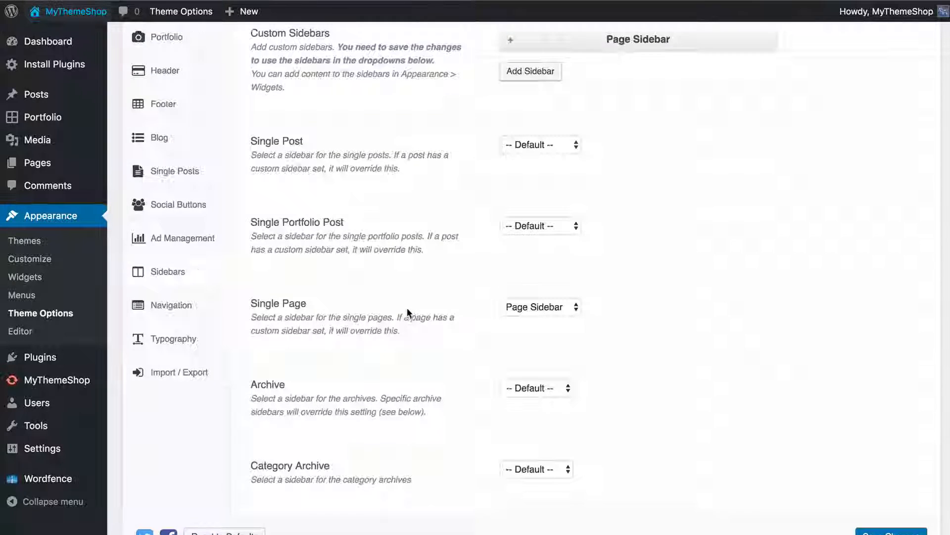
scroll(407, 312, "up", 2)
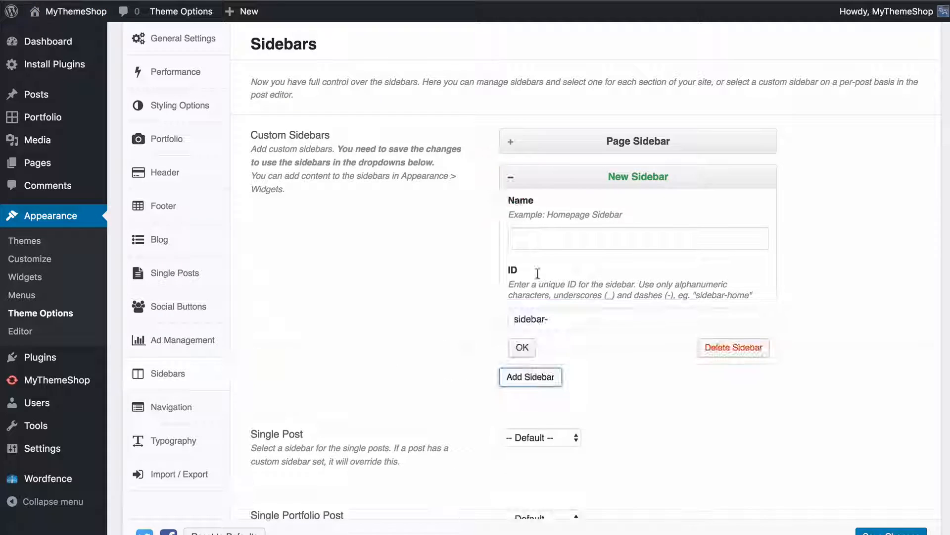
left_click(718, 352)
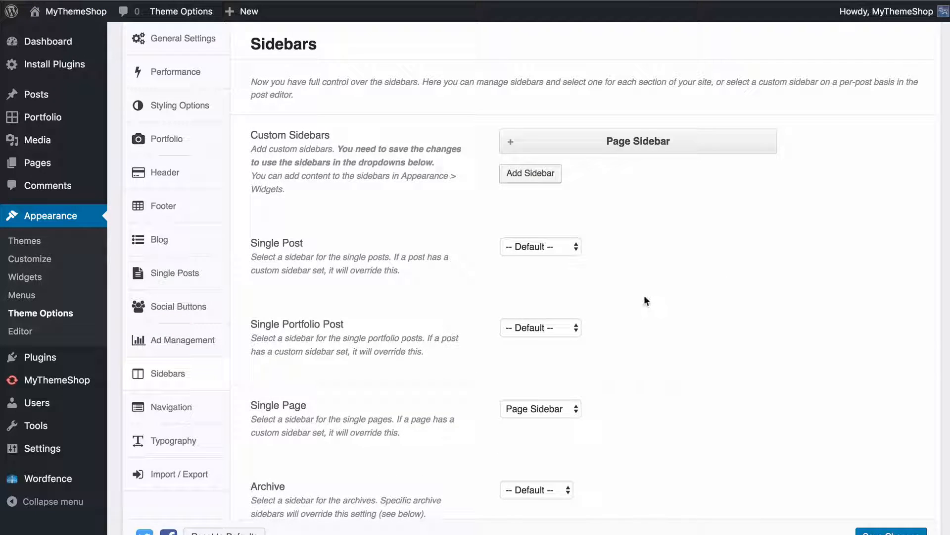
scroll(643, 297, "down", 6)
scroll(642, 299, "up", 8)
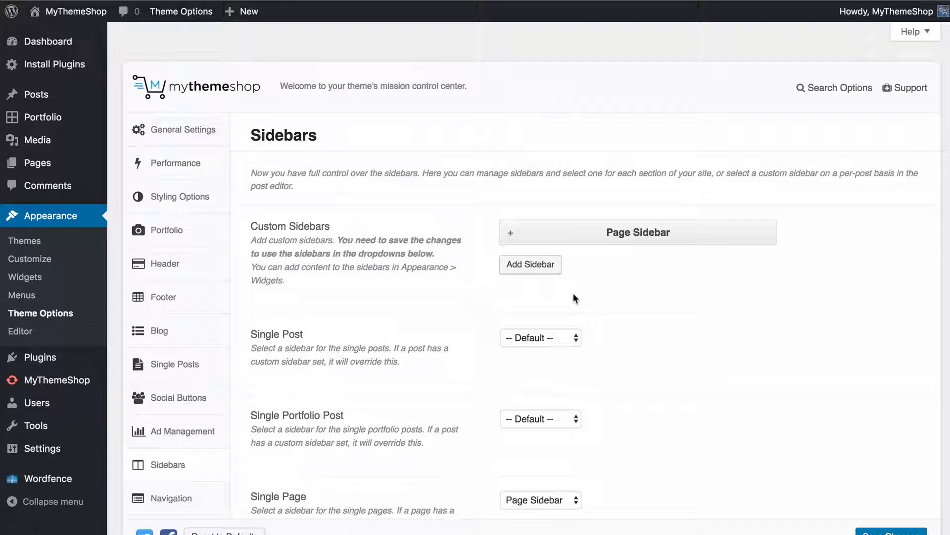
scroll(602, 325, "down", 4)
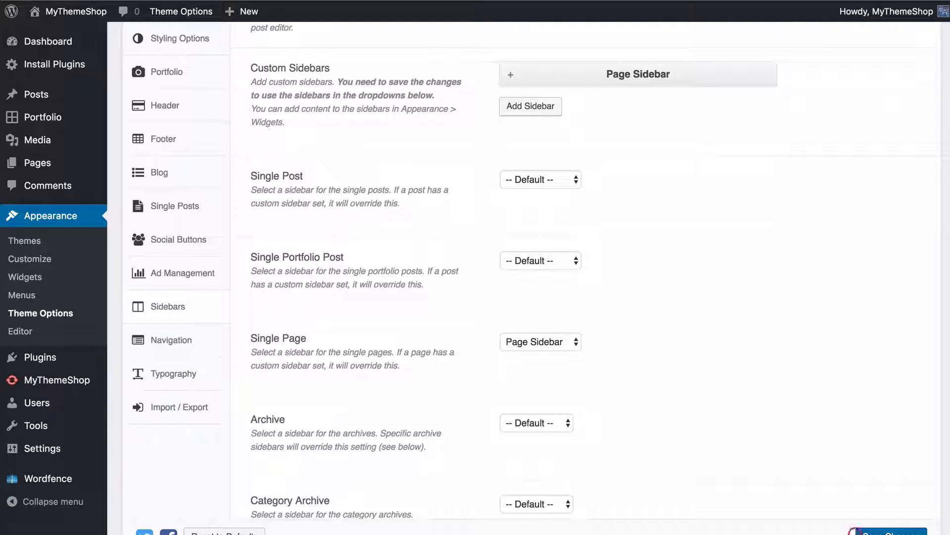
Review the sidebar selection offered for each site section in the Sidebars theme options
scroll(585, 404, "up", 1)
scroll(585, 404, "up", 3)
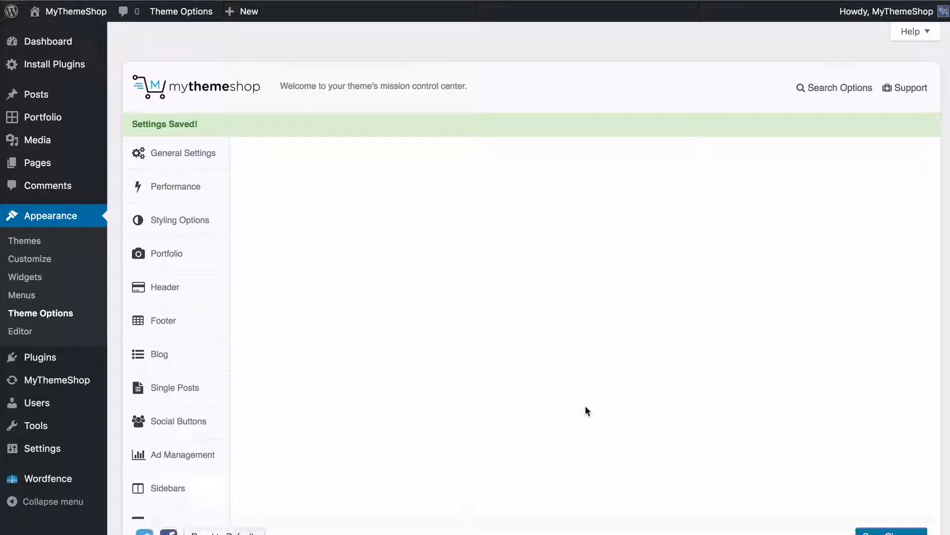
scroll(604, 393, "down", 2)
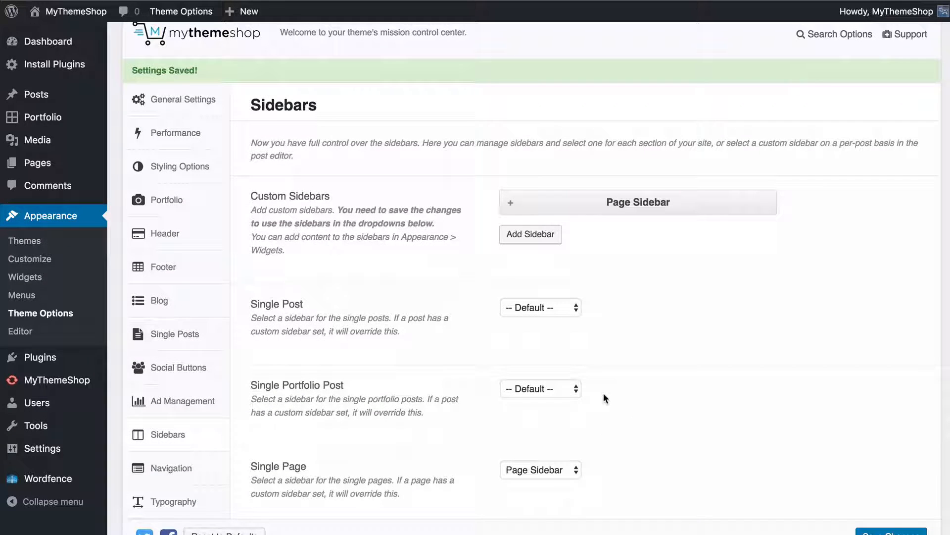
scroll(604, 399, "down", 15)
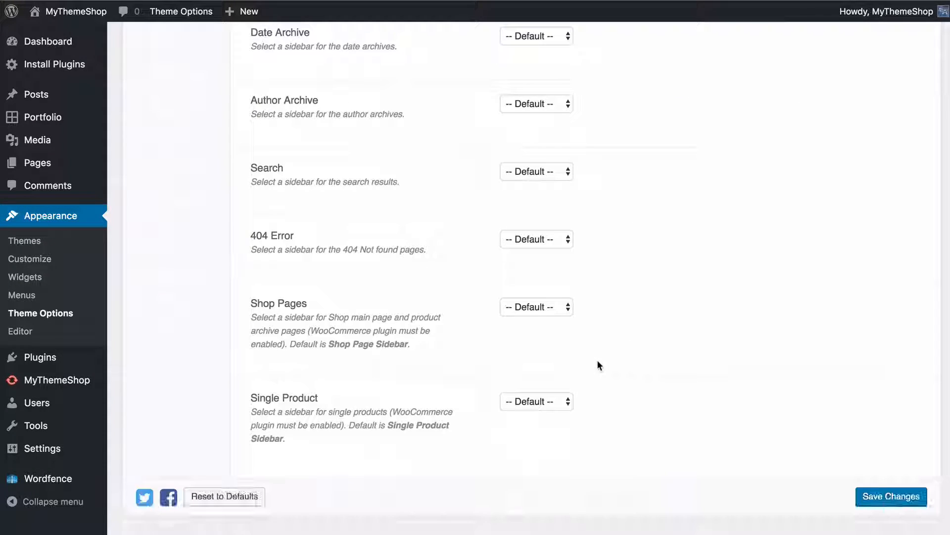
scroll(598, 362, "up", 15)
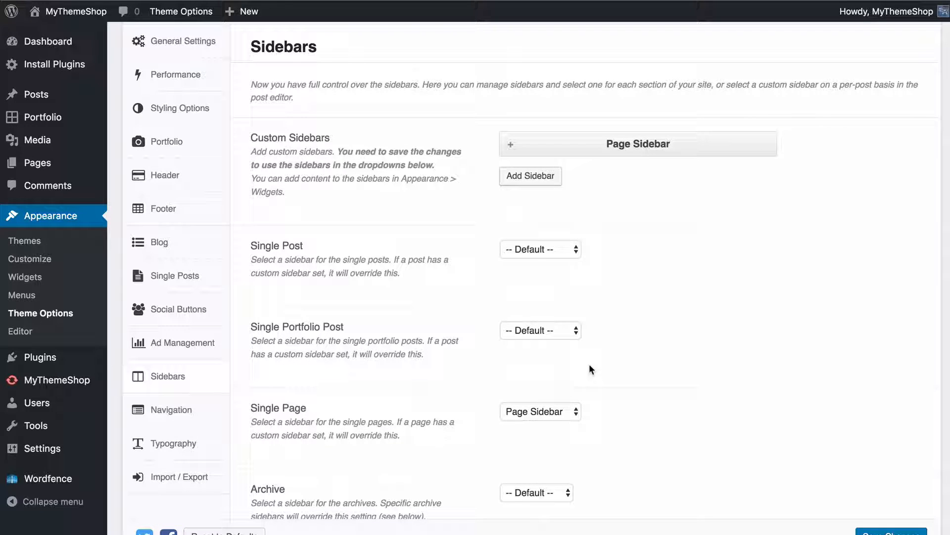
Open the Navigation theme options and follow the link to the Menus Section
left_click(154, 407)
scroll(468, 337, "up", 1)
scroll(469, 340, "up", 2)
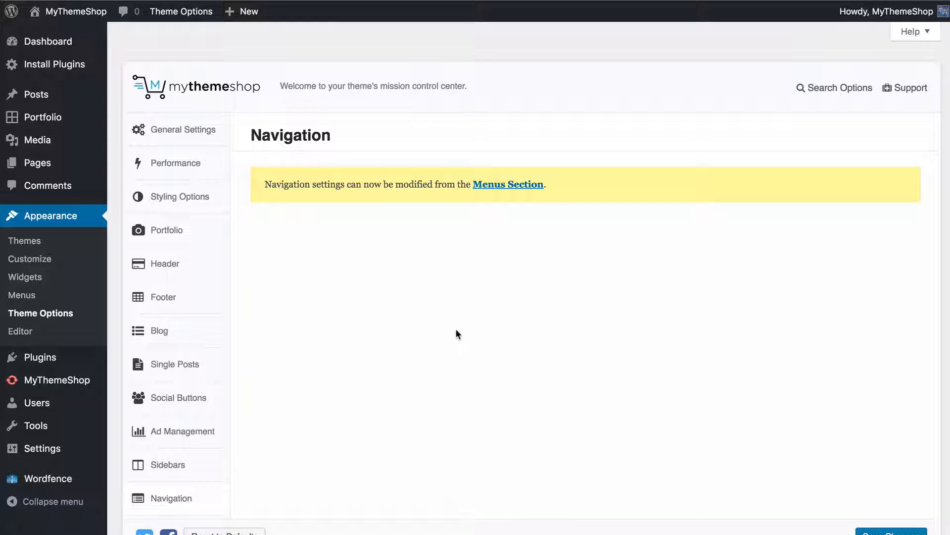
left_click(500, 186)
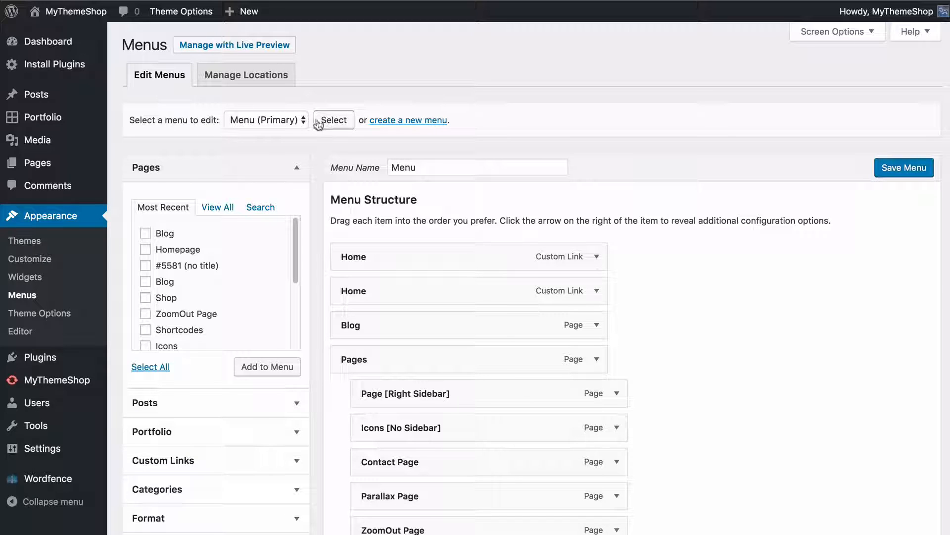
Remove the first of the two Home custom links from the primary menu and try repositioning the Blog item
scroll(273, 144, "down", 2)
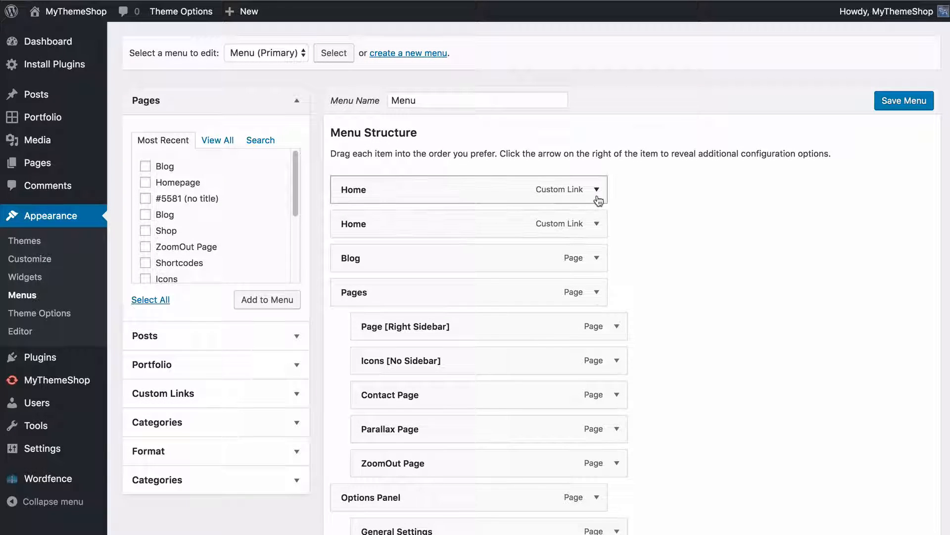
scroll(605, 250, "down", 15)
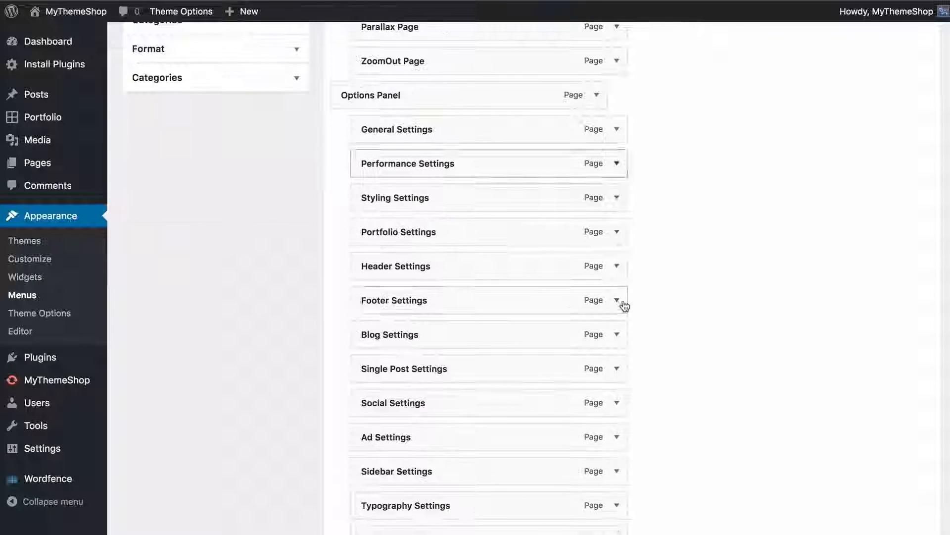
scroll(626, 298, "up", 20)
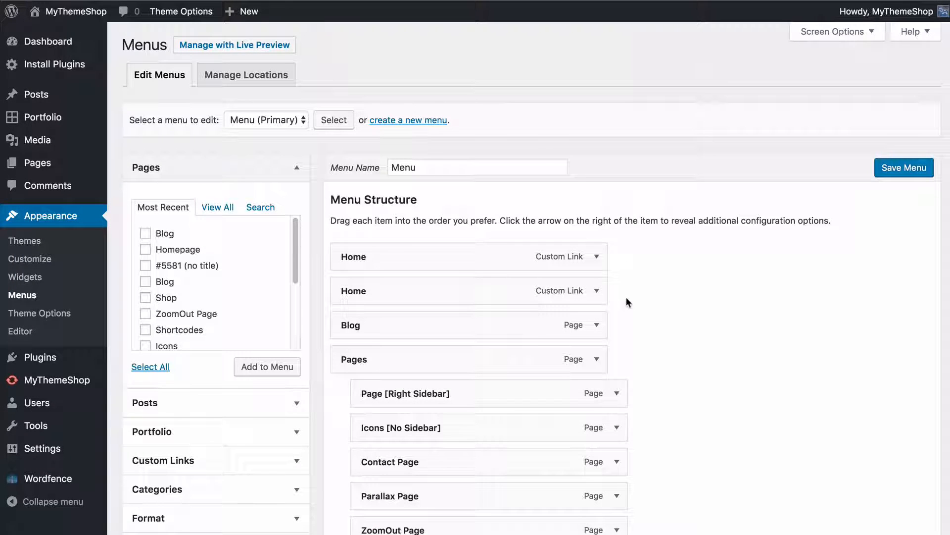
scroll(618, 272, "down", 2)
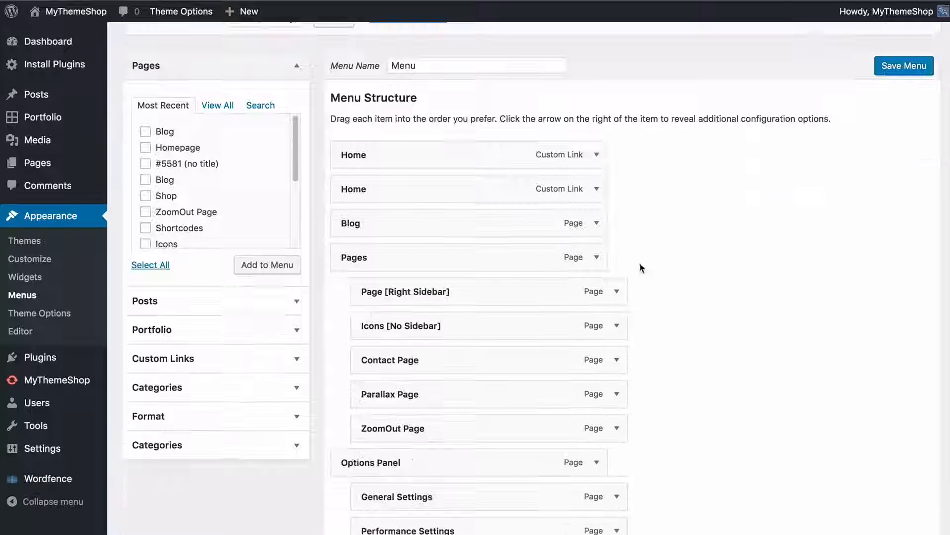
left_click(597, 155)
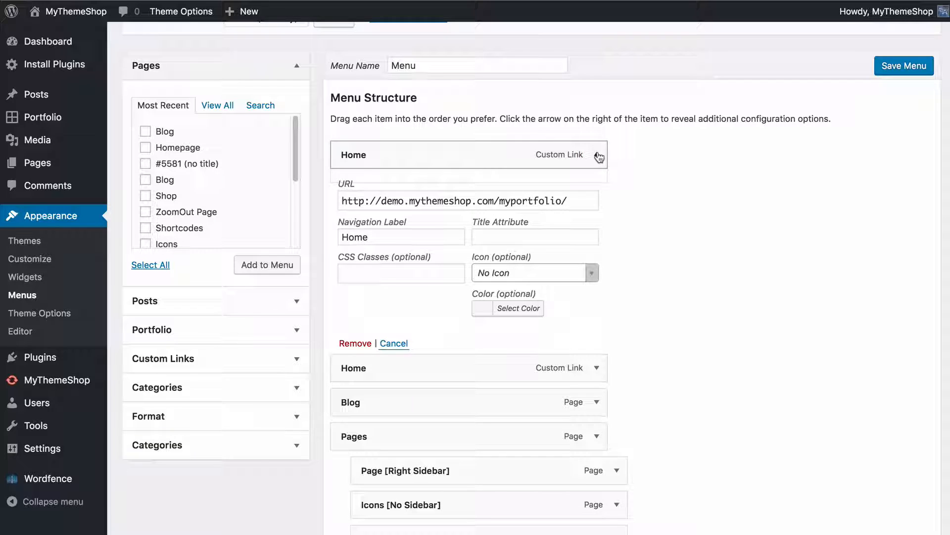
left_click(356, 342)
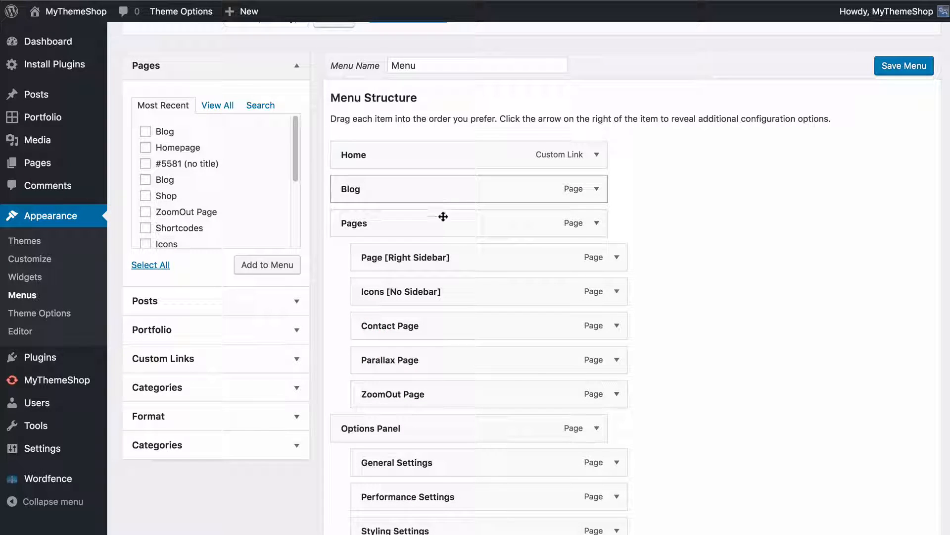
left_click_drag(437, 190, 335, 168)
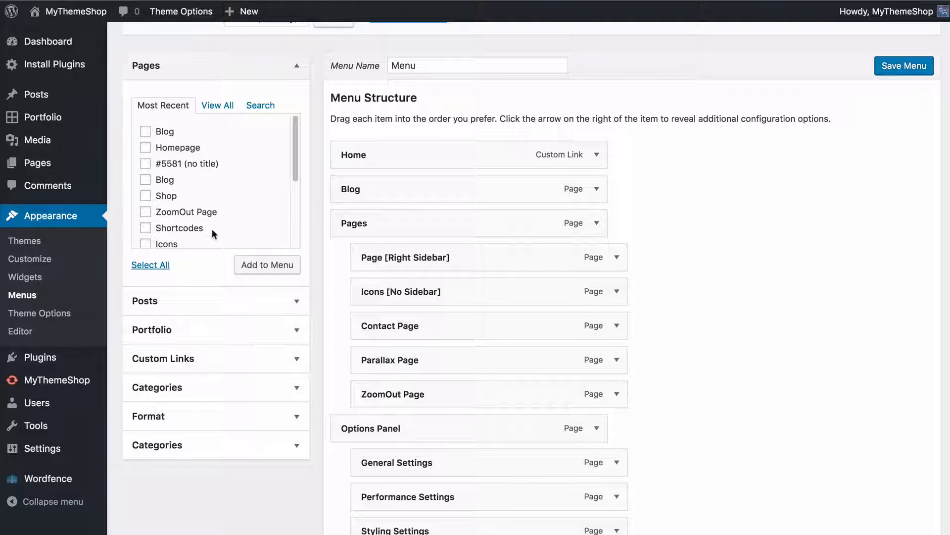
Add the first listed Blog page to the menu and nest it under the second Pages item, above Right Sidebar Page
left_click(213, 105)
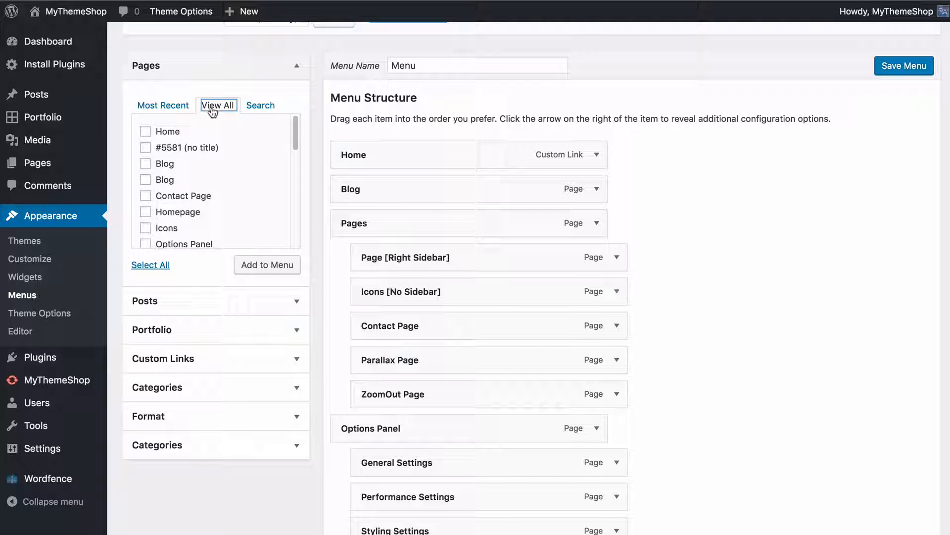
left_click(164, 130)
left_click(159, 131)
scroll(212, 218, "down", 3)
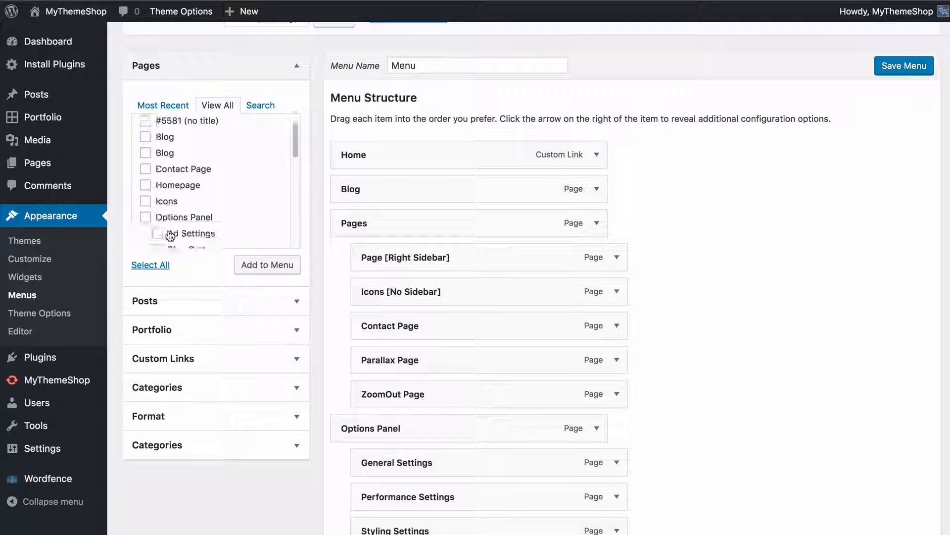
scroll(178, 178, "up", 3)
left_click(169, 161)
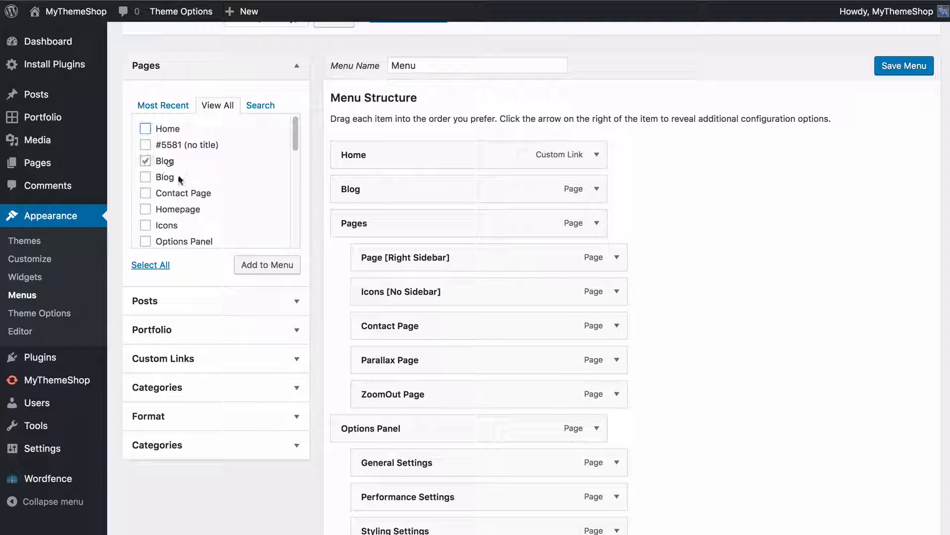
left_click(260, 265)
scroll(692, 426, "down", 10)
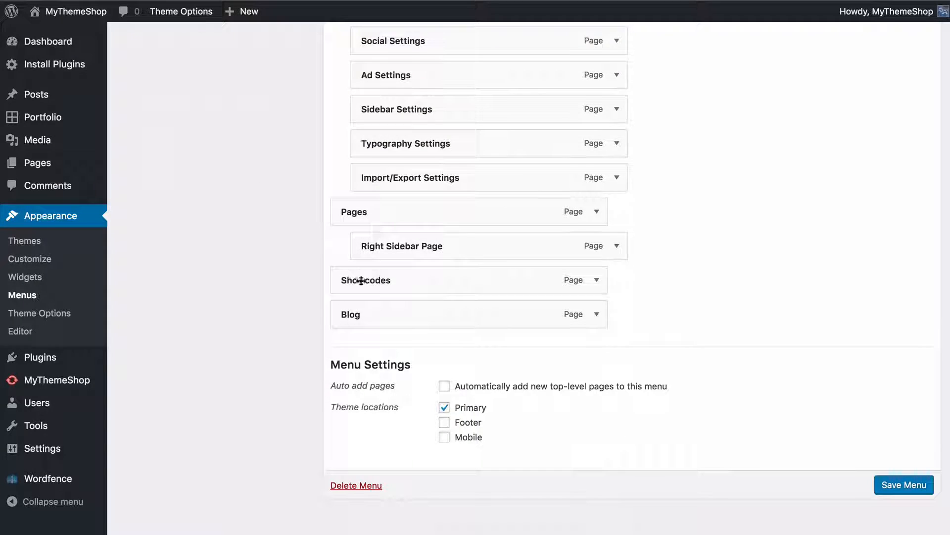
left_click_drag(472, 330, 475, 305)
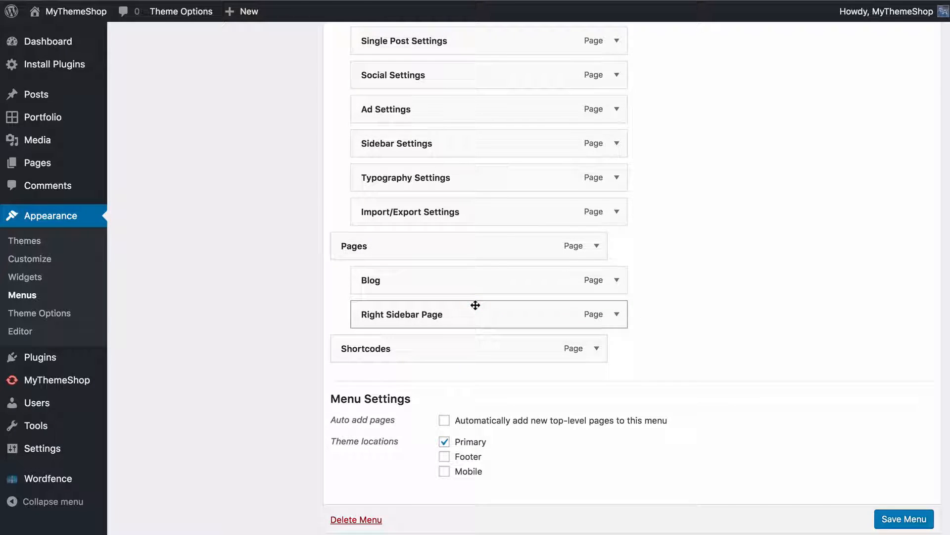
Look through the other menu item sources: Posts, Portfolio, Custom Links, Categories and Format
scroll(445, 322, "up", 10)
left_click(173, 299)
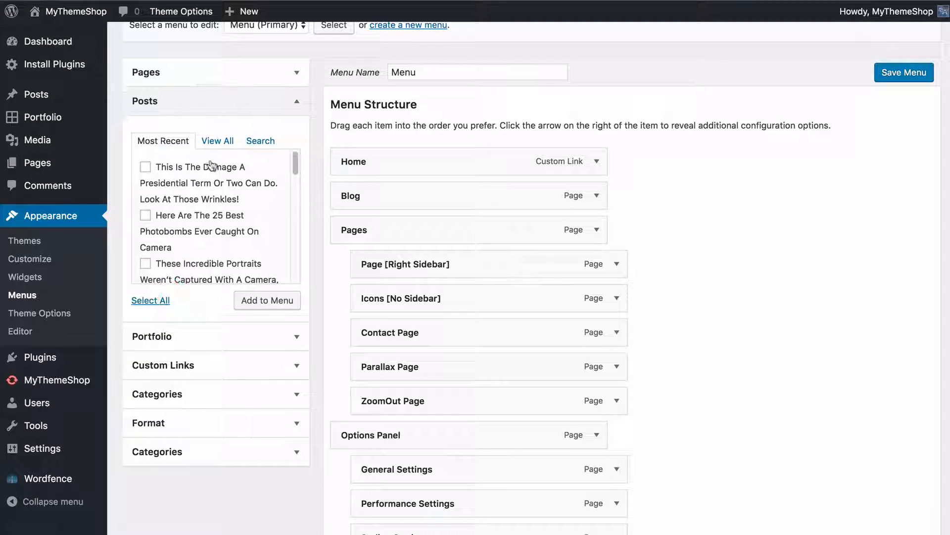
left_click(213, 142)
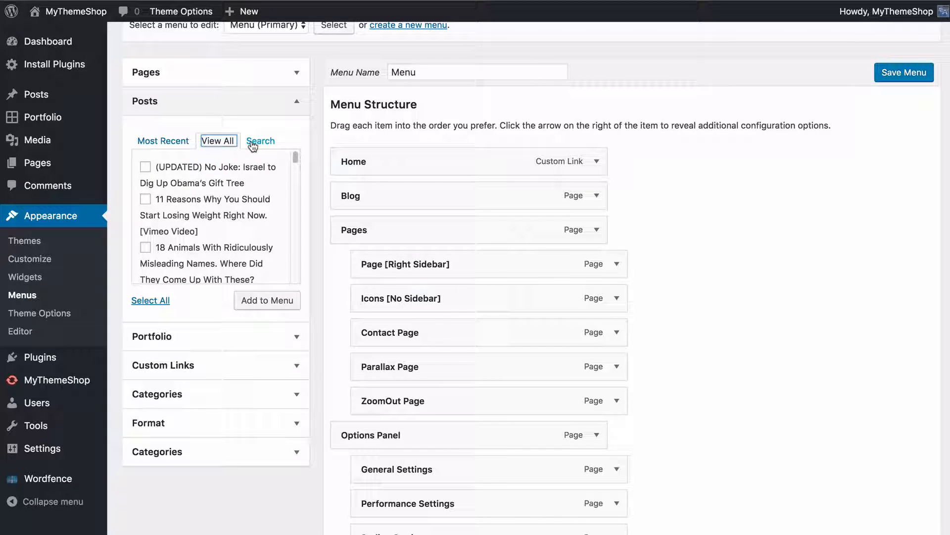
left_click(253, 142)
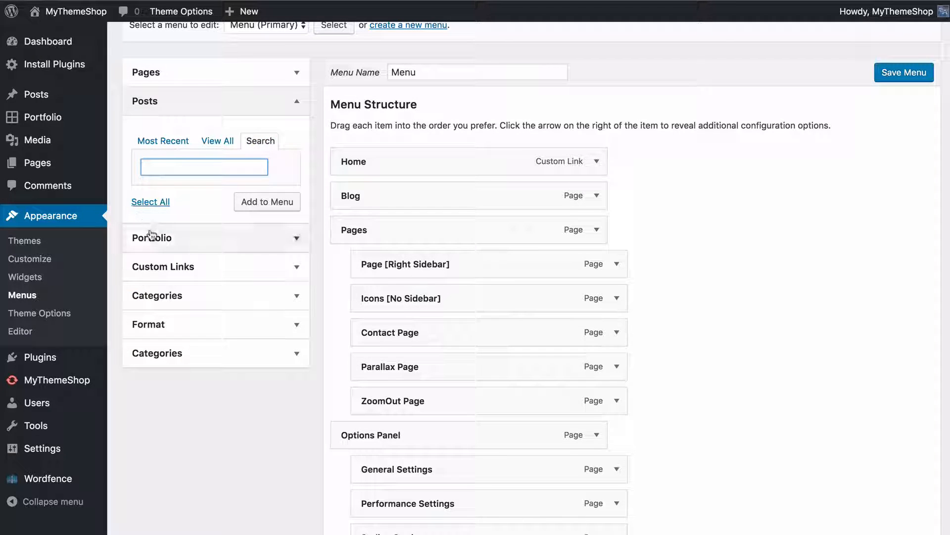
left_click(151, 236)
left_click(206, 359)
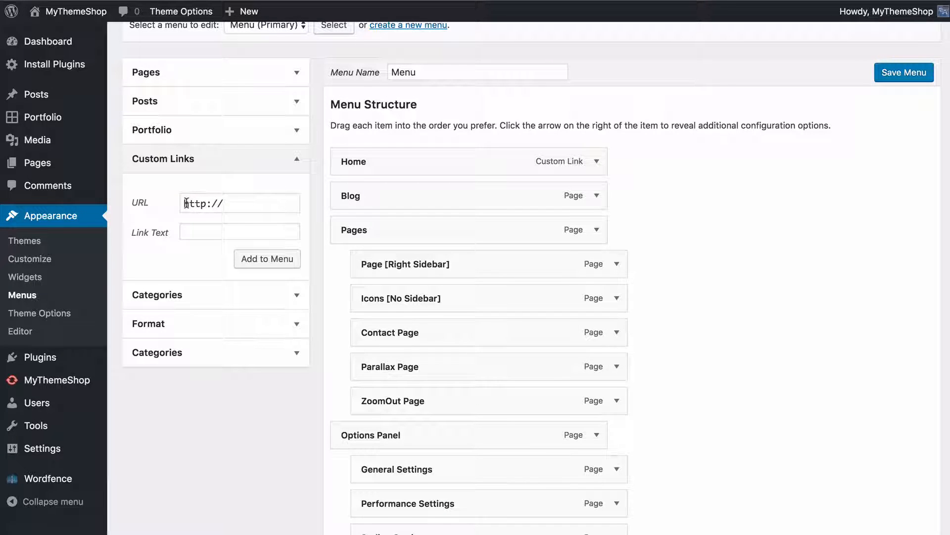
left_click(183, 303)
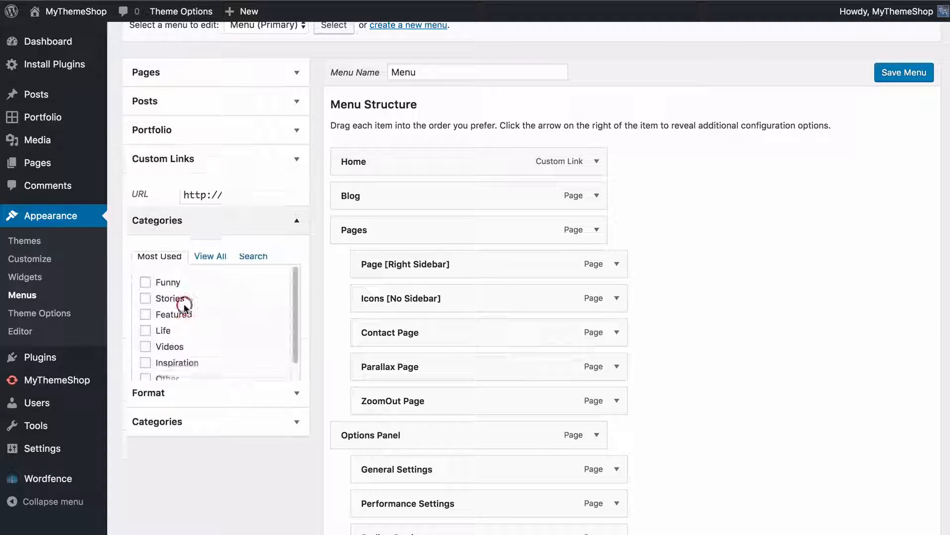
left_click(200, 422)
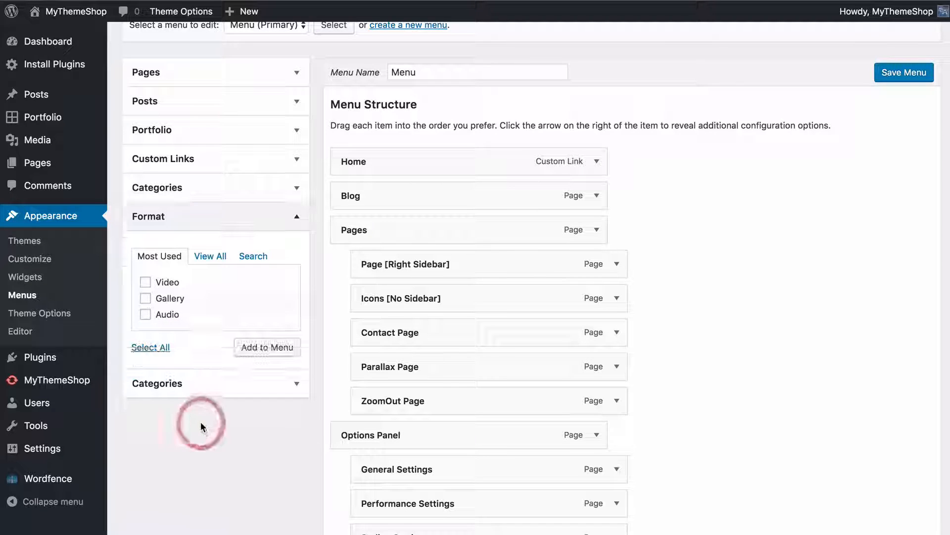
left_click(188, 389)
left_click(212, 245)
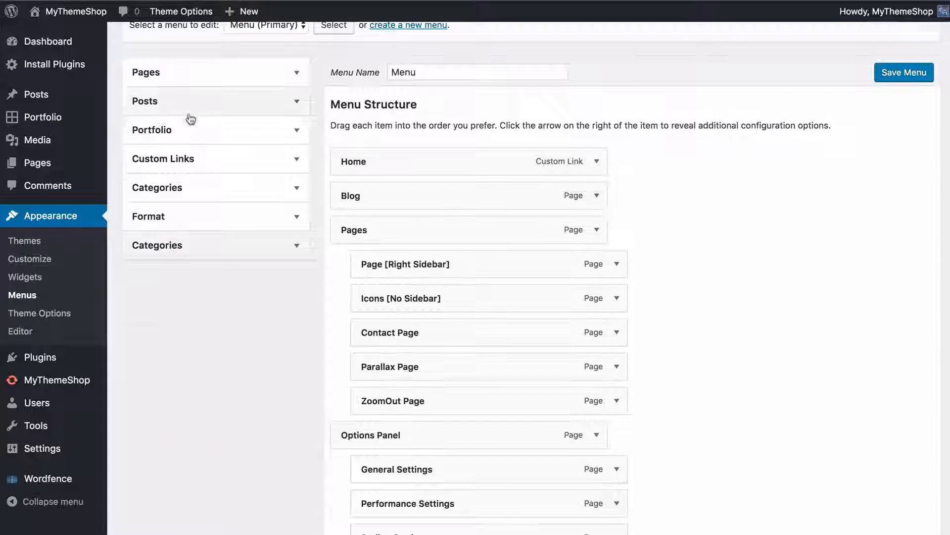
Save the edited primary menu
scroll(194, 139, "up", 2)
scroll(389, 230, "up", 1)
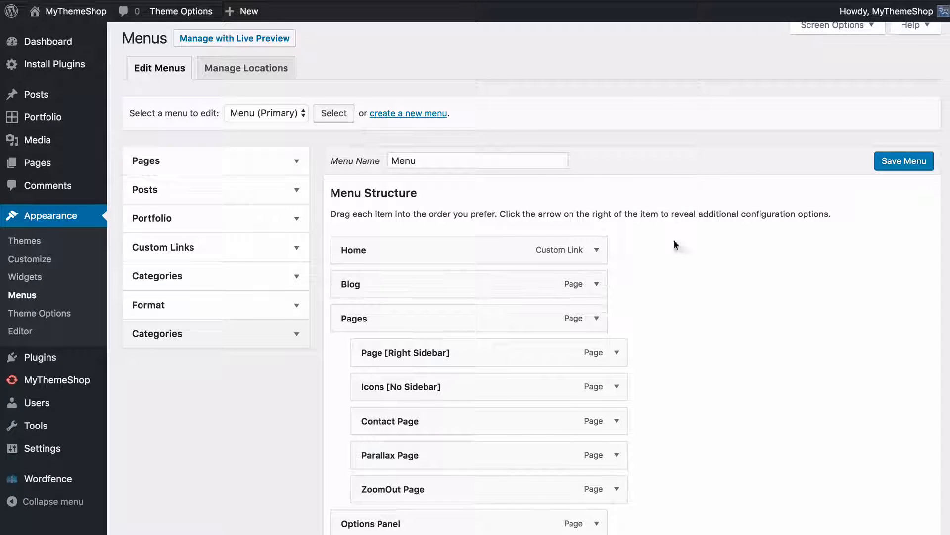
left_click(906, 167)
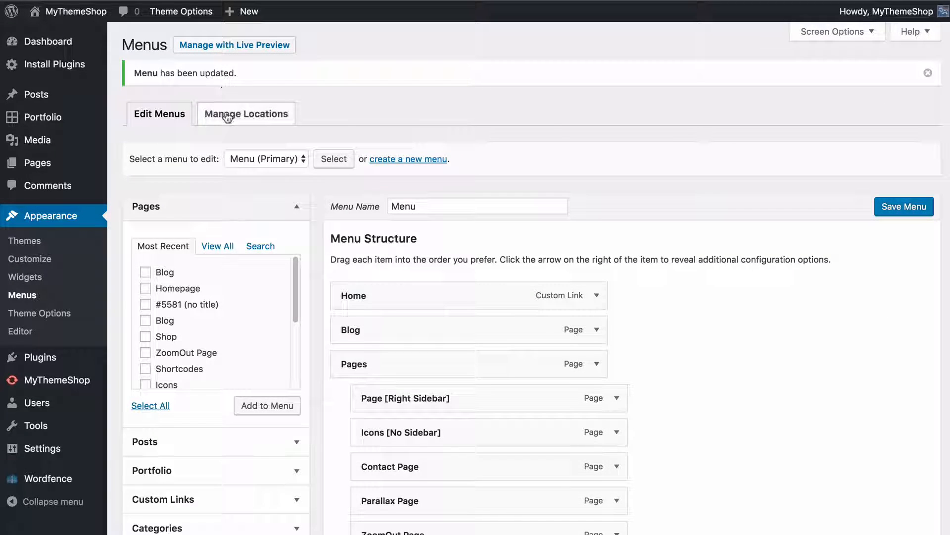
In the menu locations, assign Footer Menu to the Footer location, leave Mobile unassigned, and save the changes
left_click(226, 113)
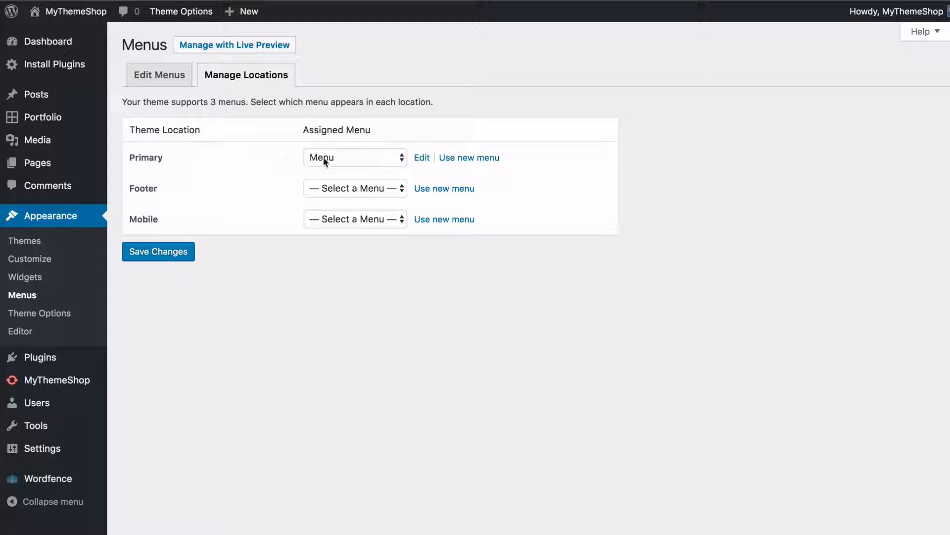
left_click(313, 190)
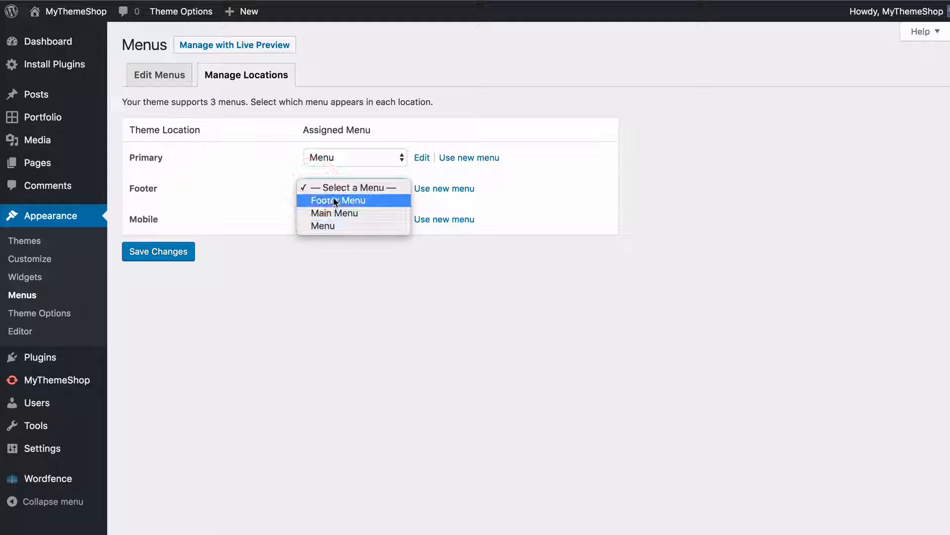
left_click(333, 199)
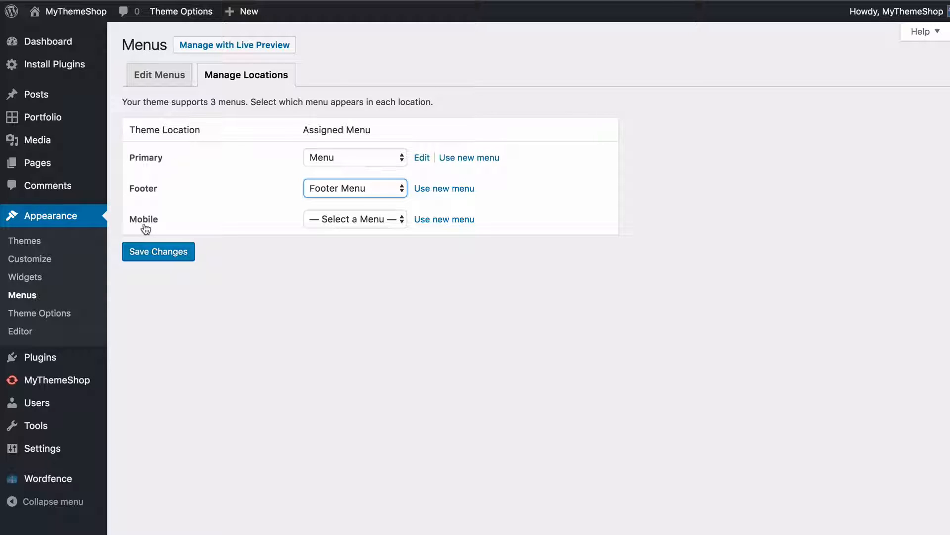
left_click(324, 222)
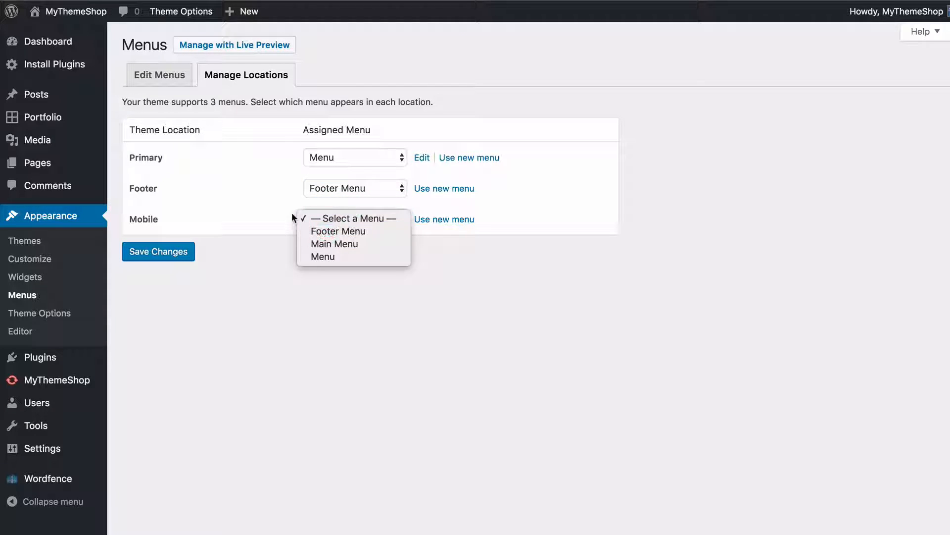
left_click(265, 213)
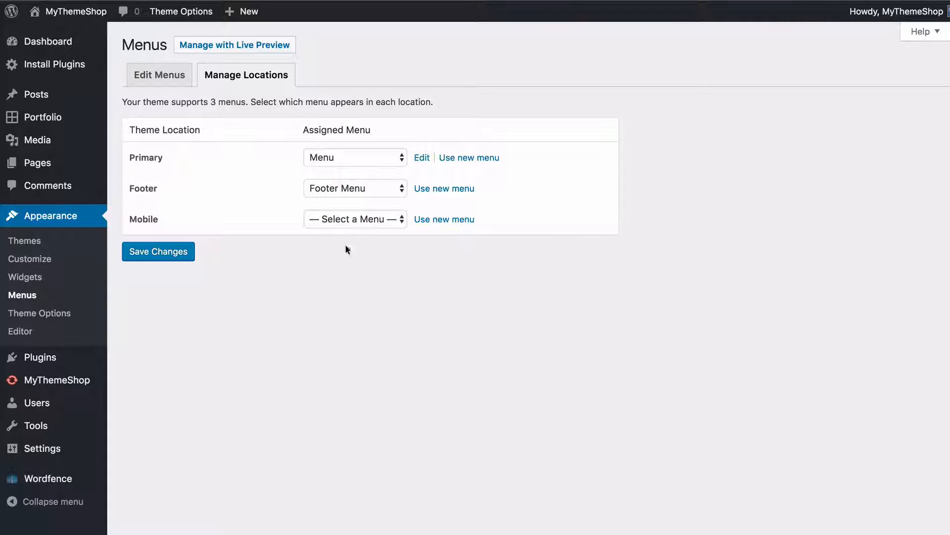
left_click(163, 258)
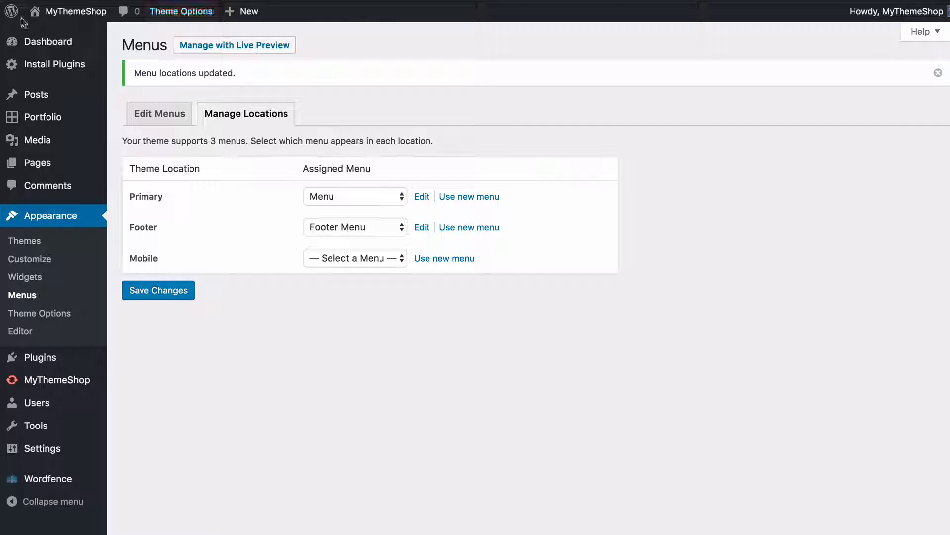
Open the live site's homepage and expand its navigation menu to check the menu items
mouse_move(66, 14)
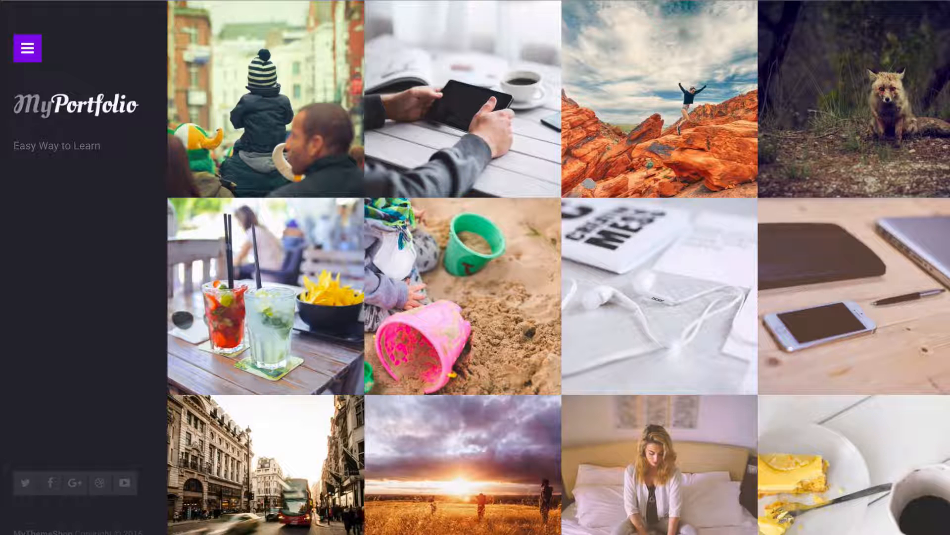
left_click(20, 51)
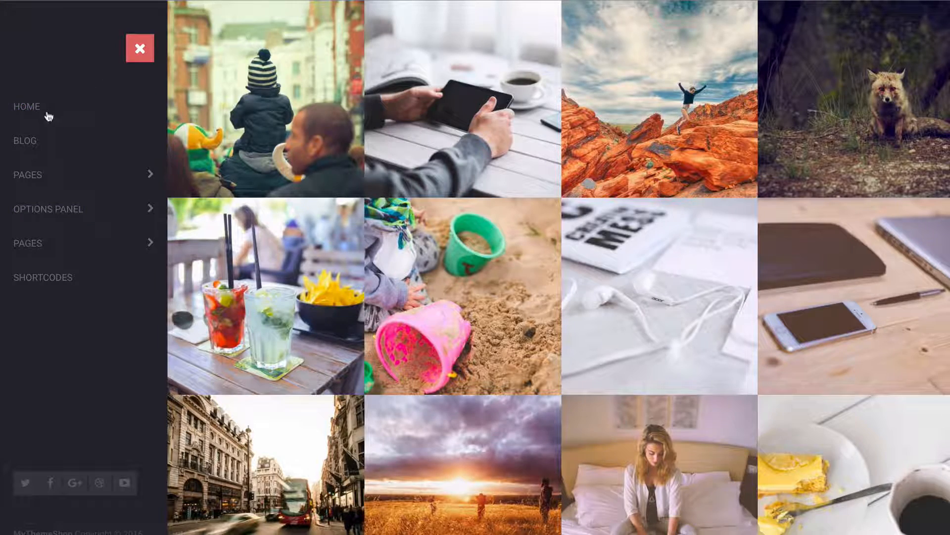
Close the live site's navigation menu and check the footer menu at the end of the homepage
left_click(139, 49)
scroll(278, 445, "down", 8)
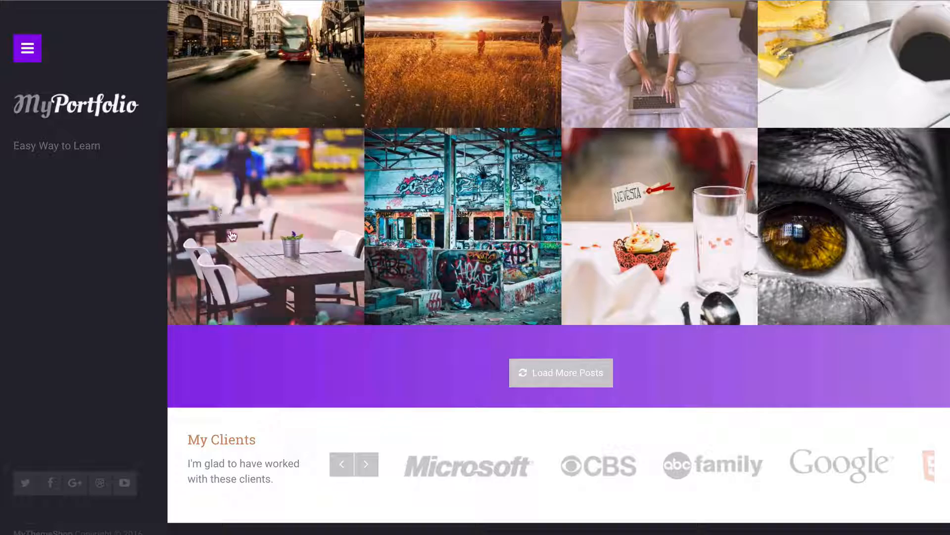
scroll(776, 523, "down", 1)
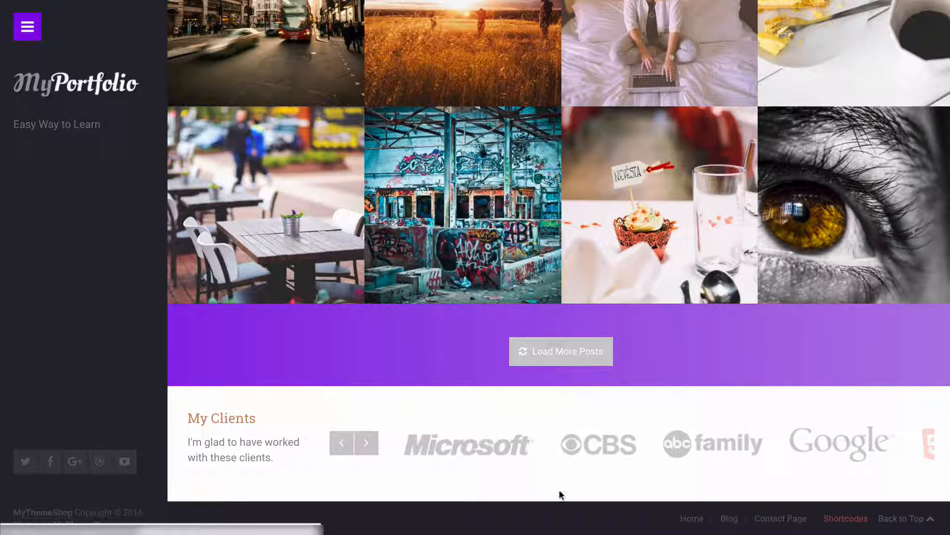
Return to the WordPress menu locations and open the primary menu's structure for review
key("ctrl+shift+Tab")
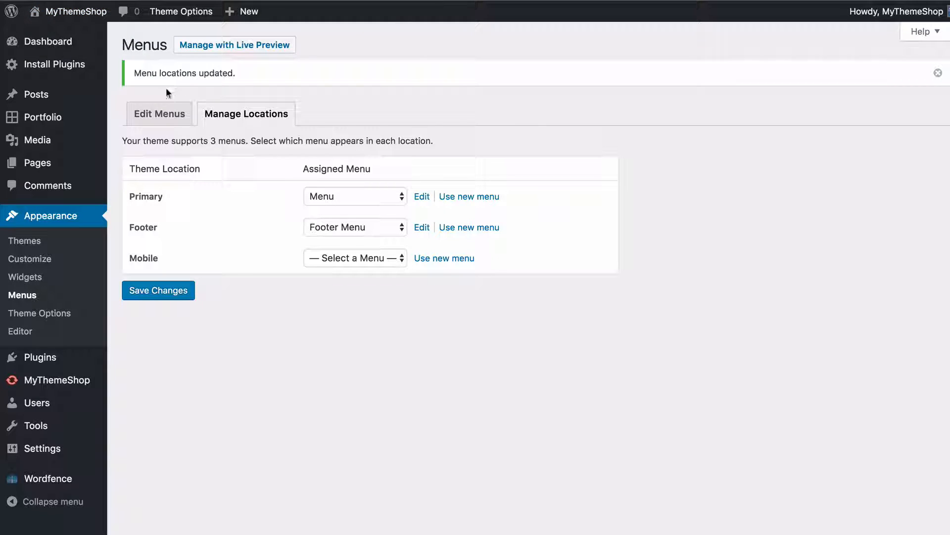
left_click(160, 114)
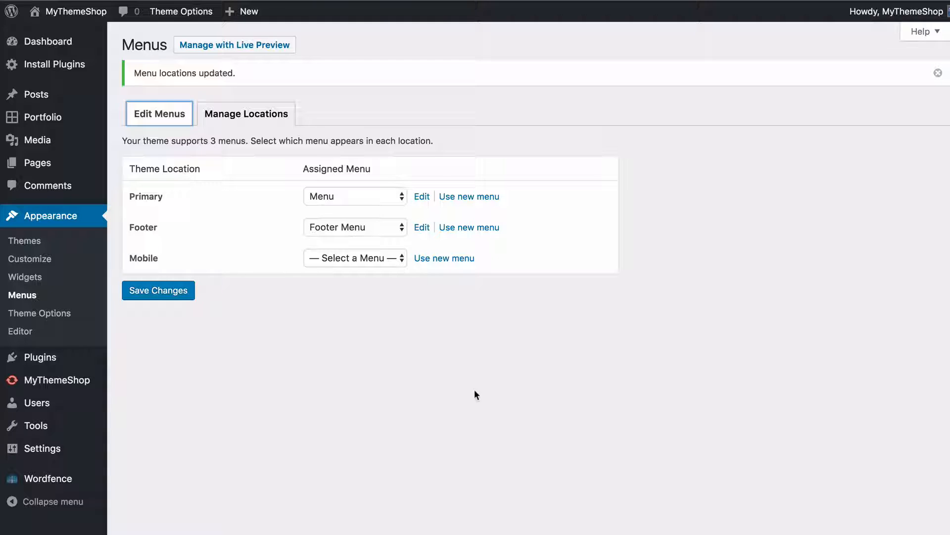
scroll(637, 369, "down", 8)
scroll(637, 370, "up", 7)
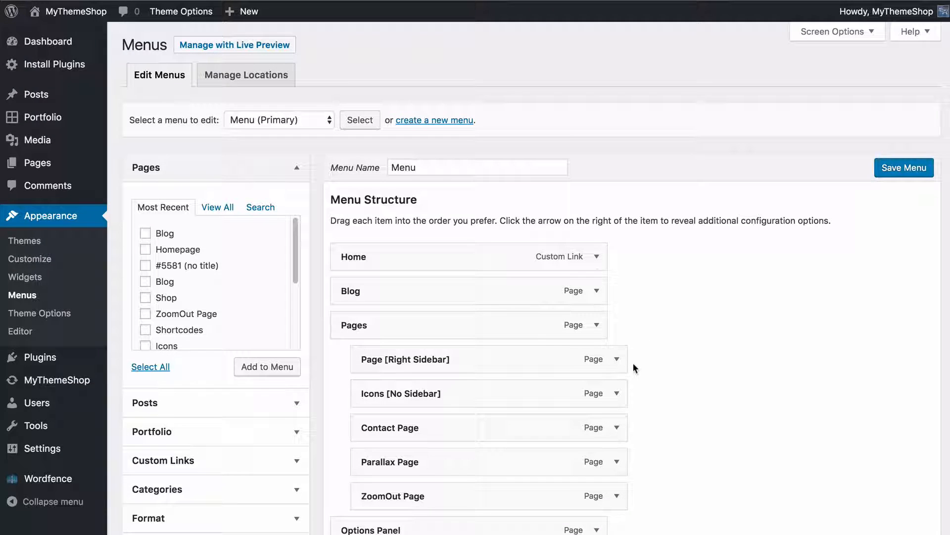
Switch back to the theme options and open the Typography settings
left_click(289, 0)
scroll(321, 215, "down", 1)
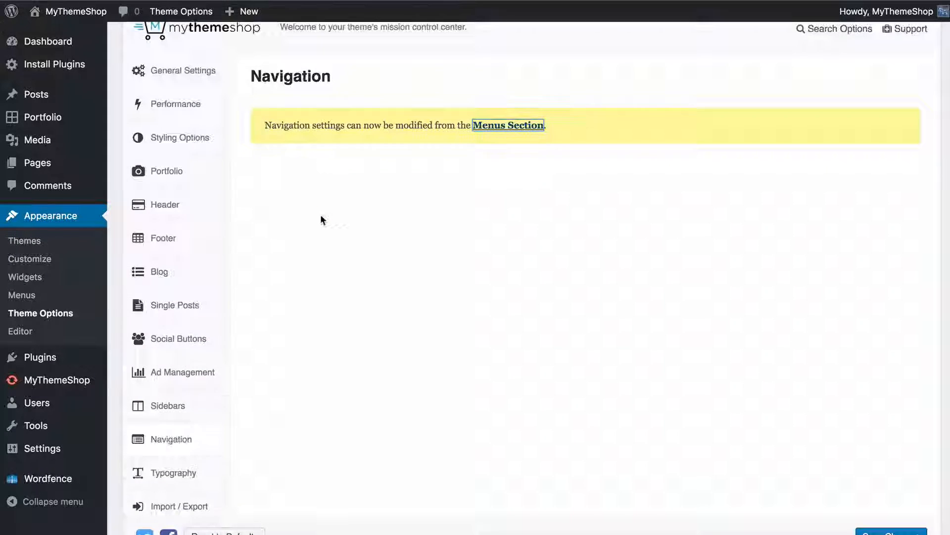
scroll(321, 221, "down", 1)
left_click(208, 415)
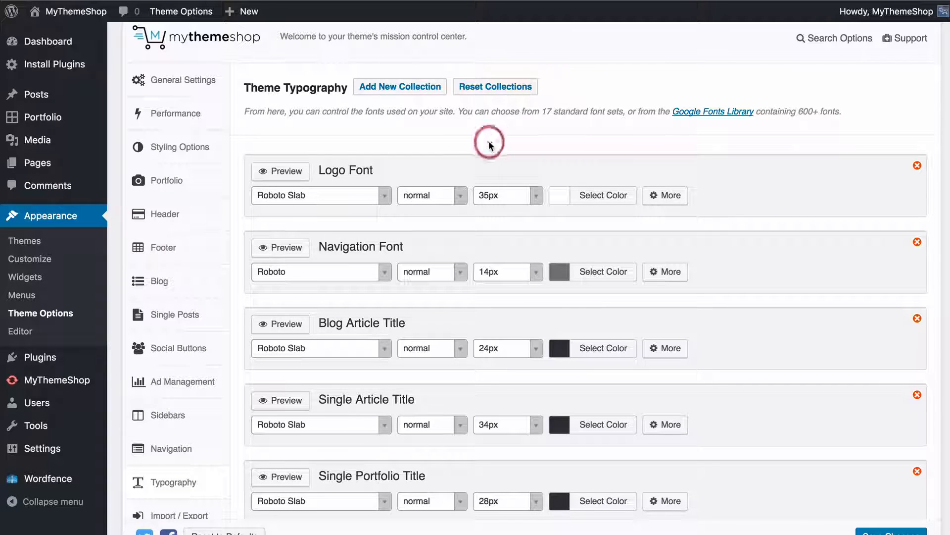
Look through the theme's font collections from Logo Font to Content H6 and the character sets
scroll(491, 142, "down", 3)
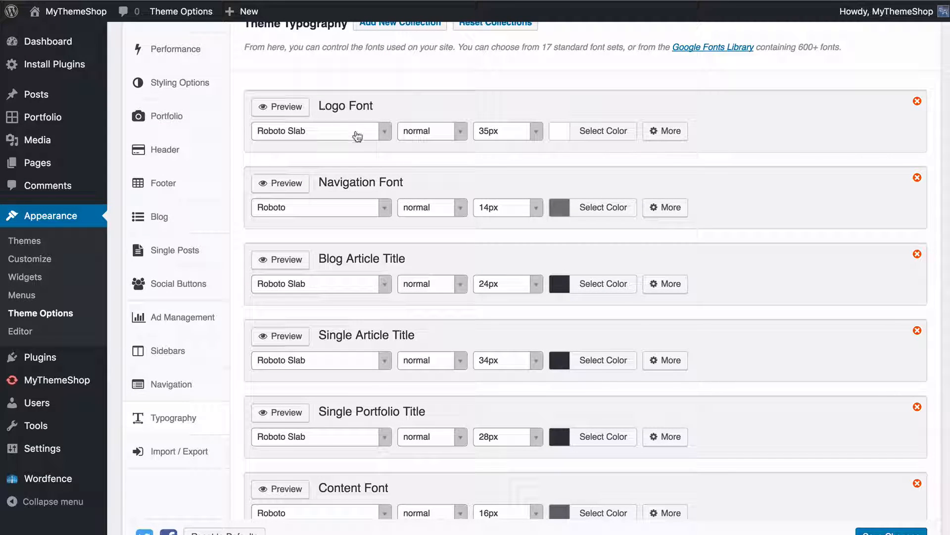
scroll(349, 168, "down", 5)
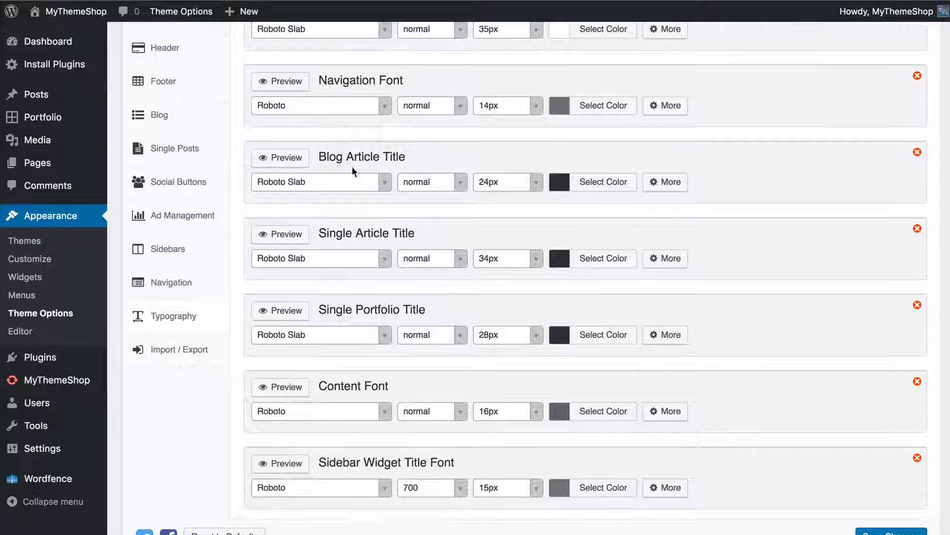
scroll(400, 315, "down", 10)
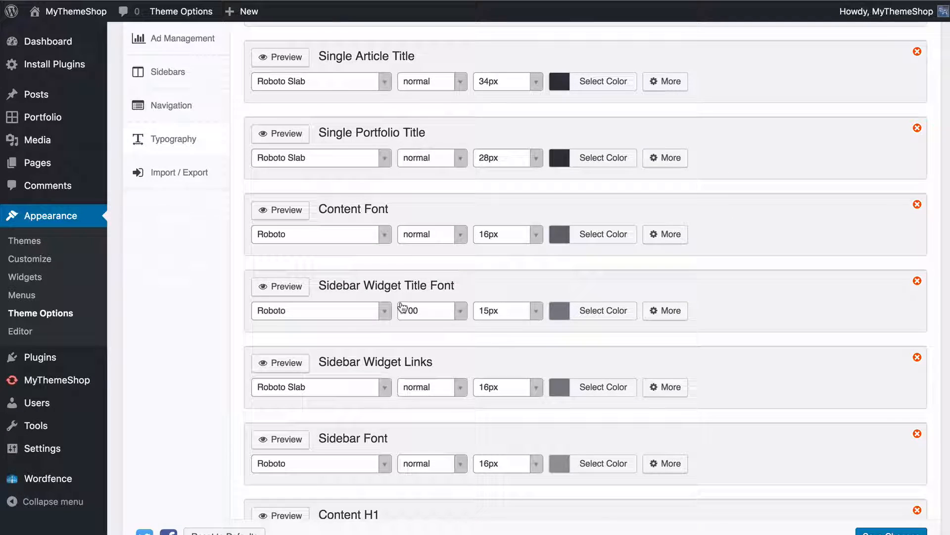
scroll(391, 297, "down", 8)
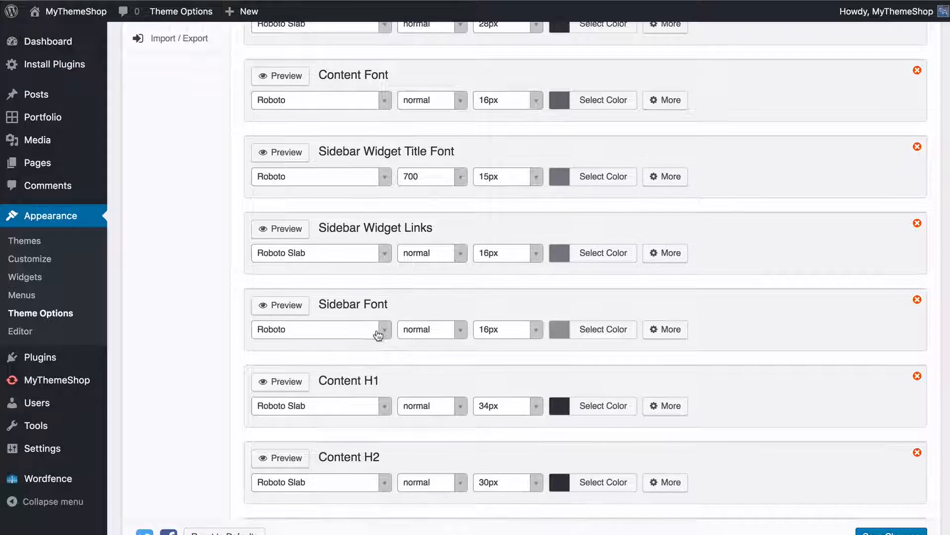
scroll(543, 385, "down", 10)
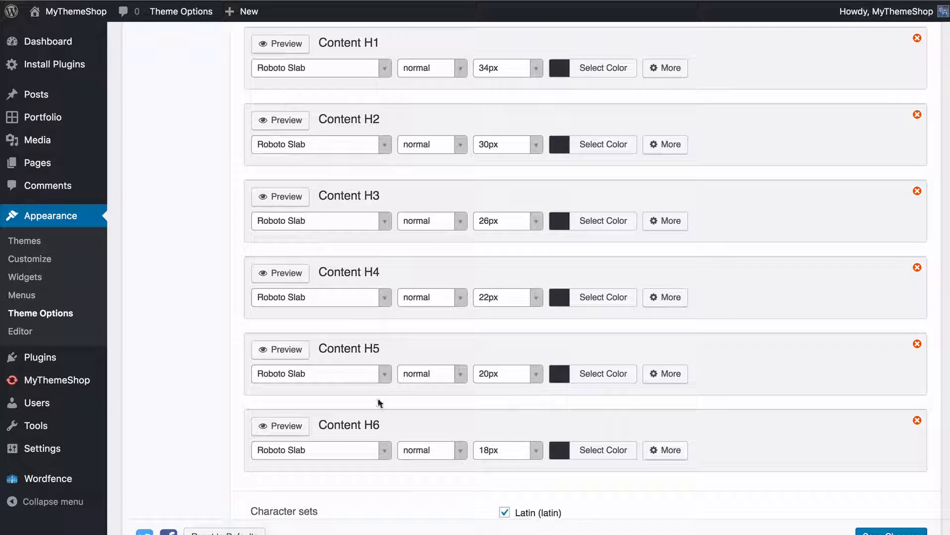
scroll(380, 403, "down", 1)
scroll(381, 426, "up", 20)
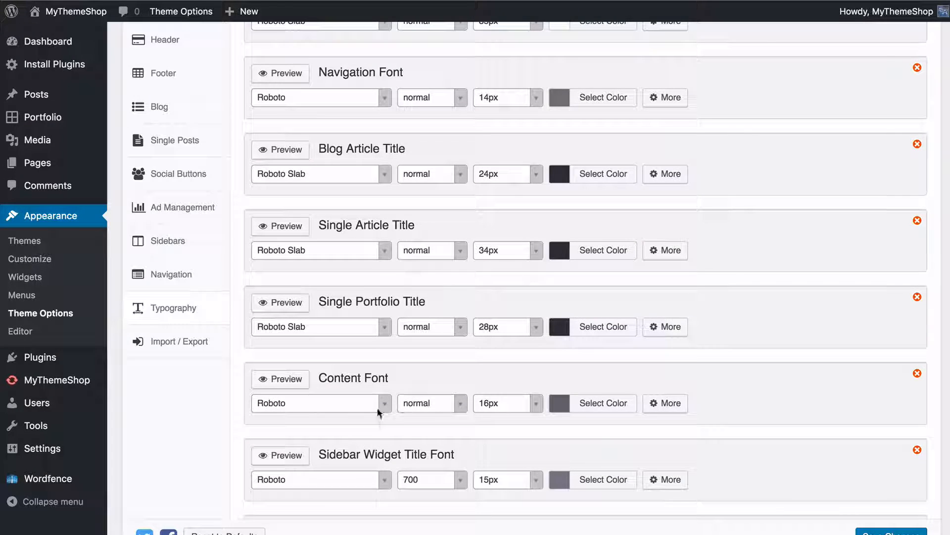
scroll(354, 166, "up", 3)
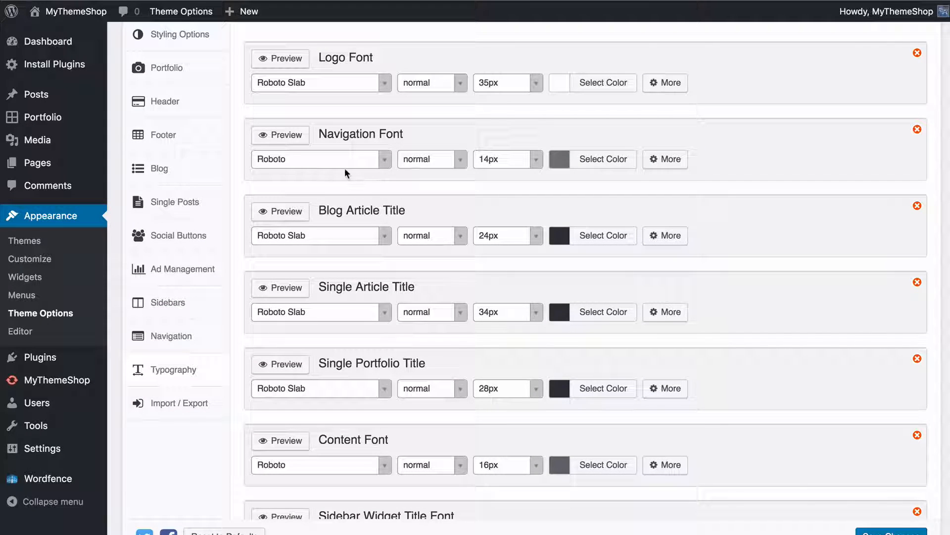
Browse the font choices for the Navigation Font, search for "droid", and set it to Droid Serif
left_click(386, 167)
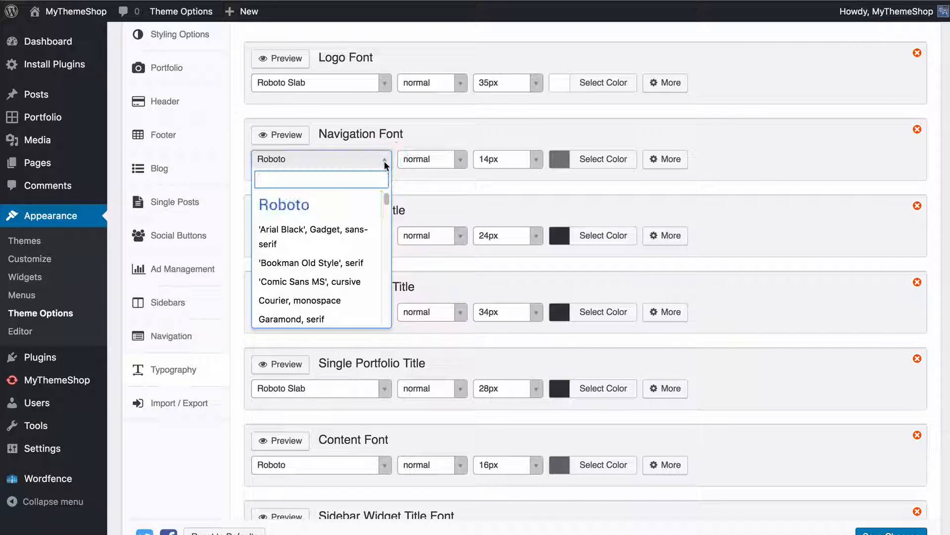
scroll(344, 241, "down", 5)
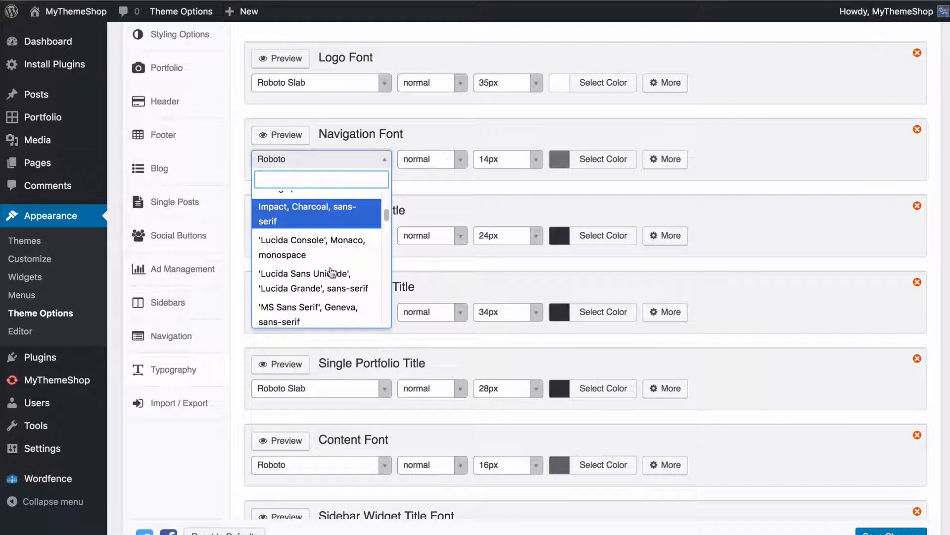
scroll(330, 242, "down", 8)
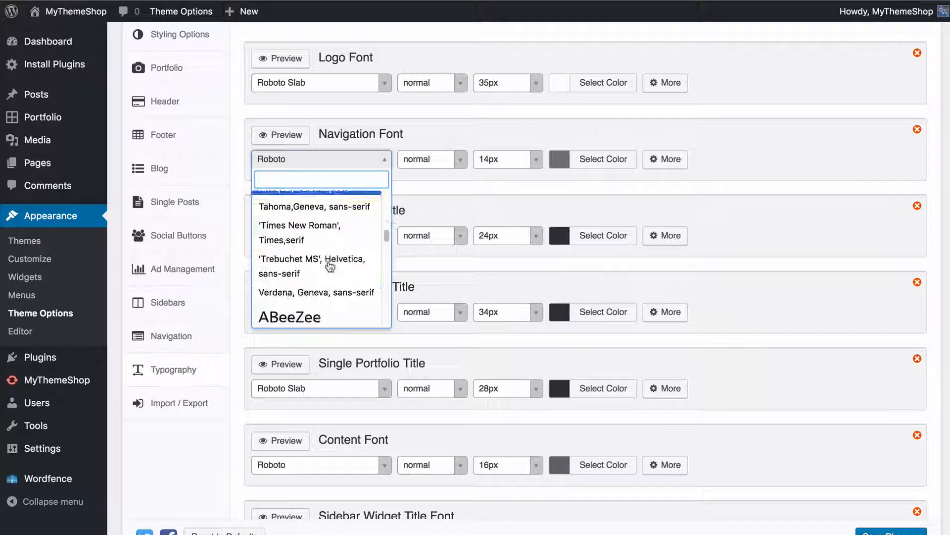
scroll(331, 267, "down", 10)
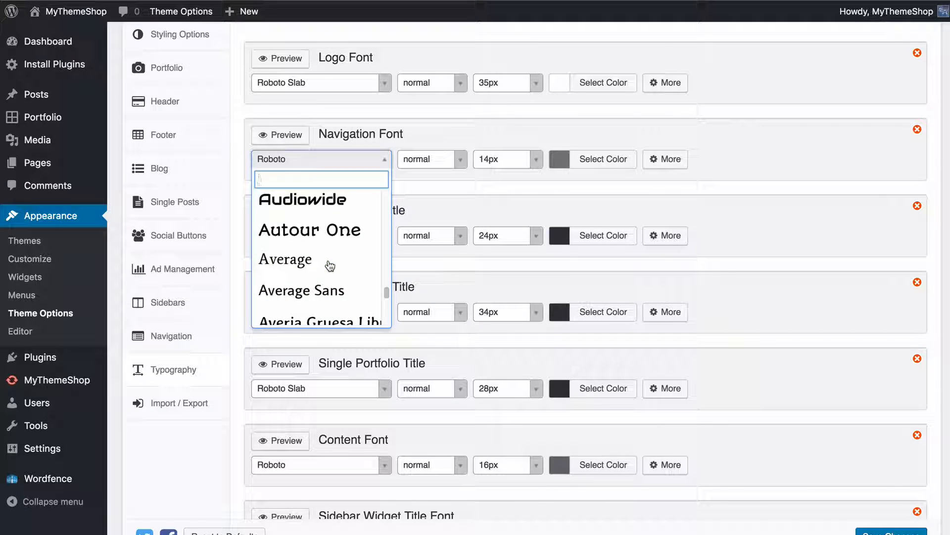
scroll(488, 165, "up", 2)
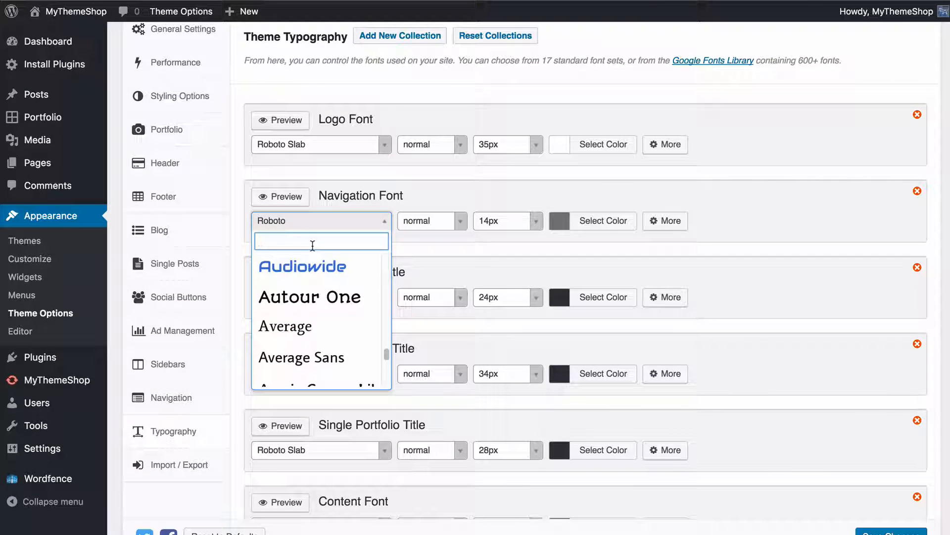
type("droid")
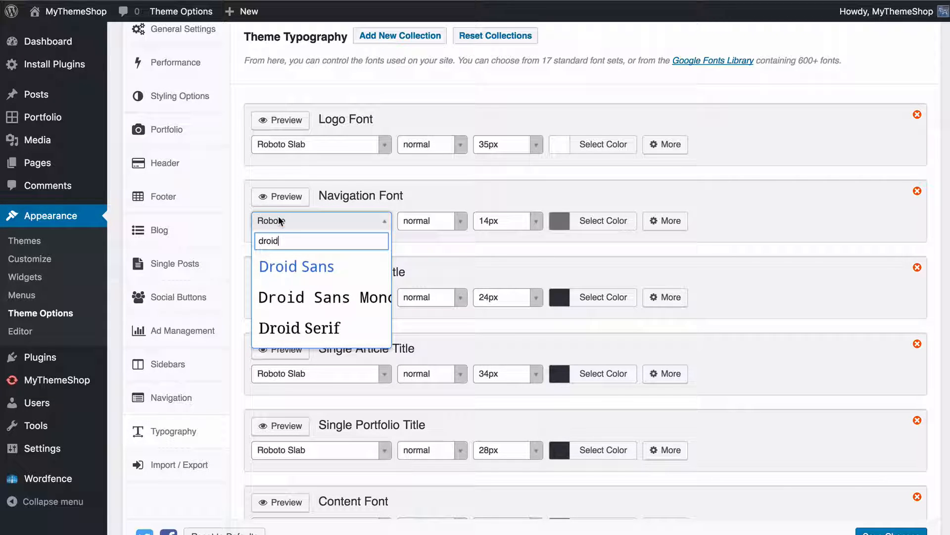
left_click(297, 336)
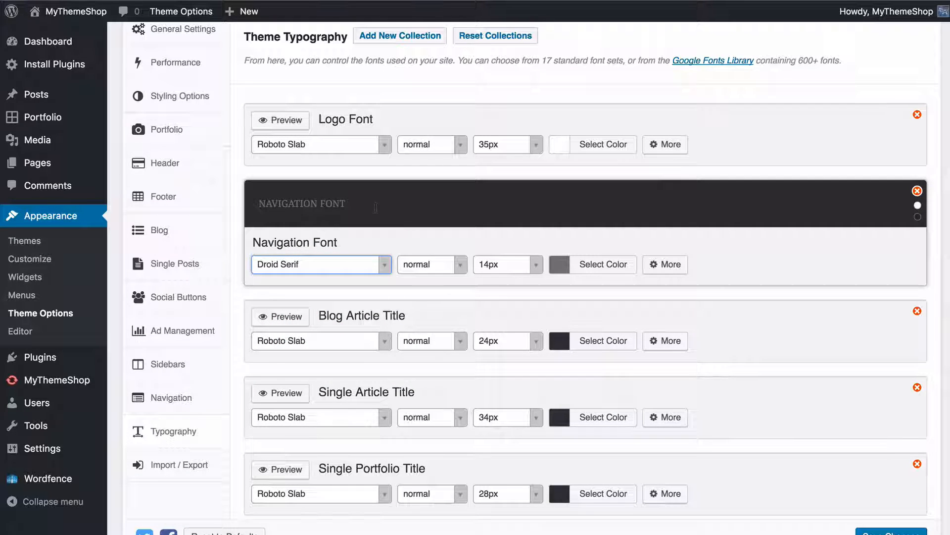
Try the 700 weight on the Navigation Font, return it to normal, and look at the size choices
left_click(452, 265)
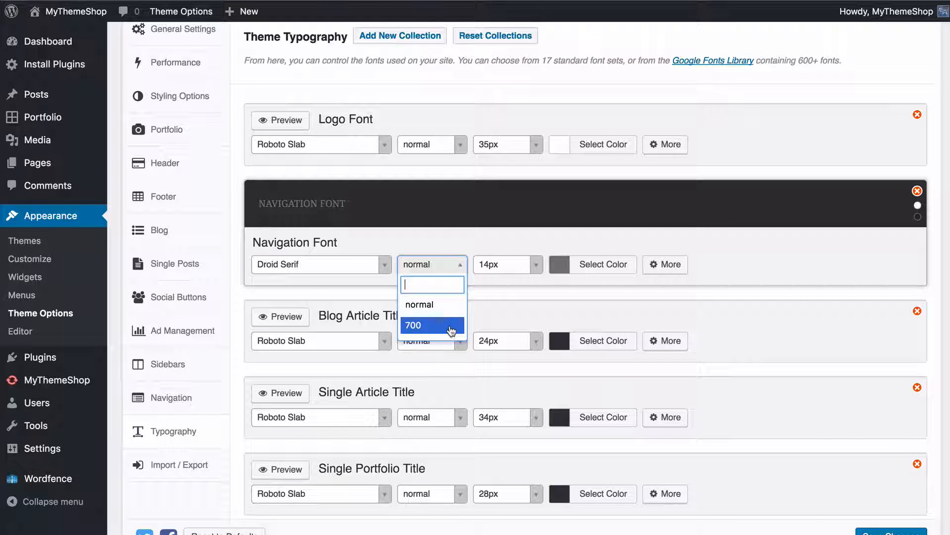
left_click(450, 326)
left_click(436, 264)
left_click(433, 302)
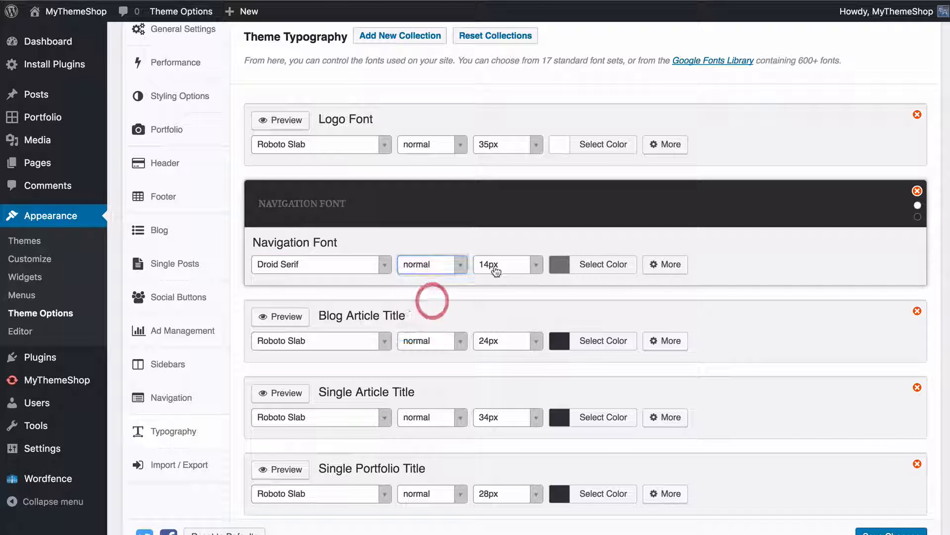
left_click(514, 265)
left_click(565, 267)
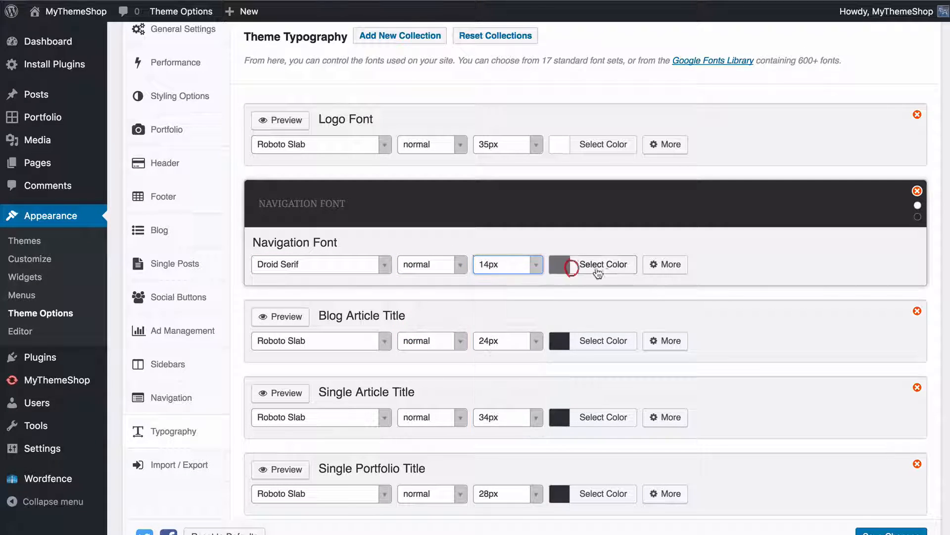
Try the colours #ddd2d2 and #211f20 on the Navigation Font and compare light and dark preview backgrounds
left_click(611, 266)
left_click_drag(637, 371, 545, 327)
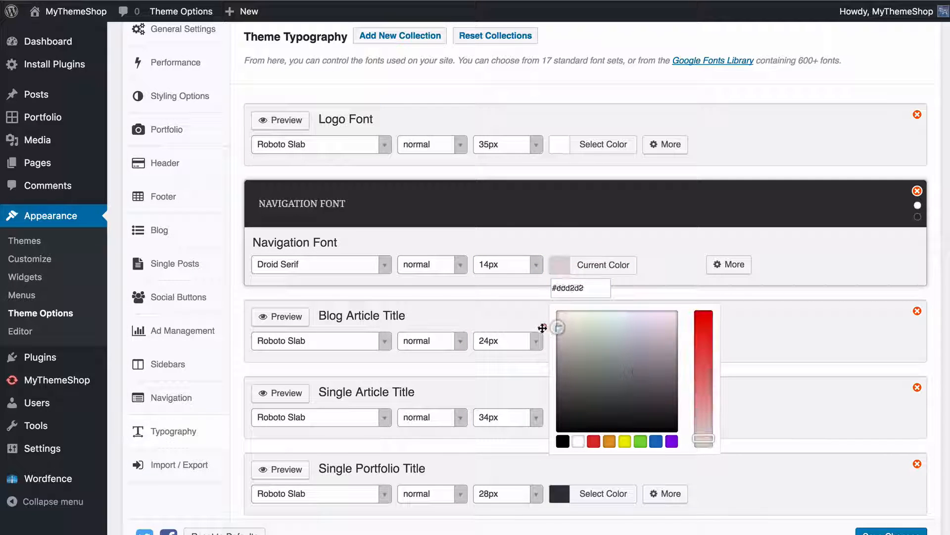
left_click_drag(581, 355, 664, 417)
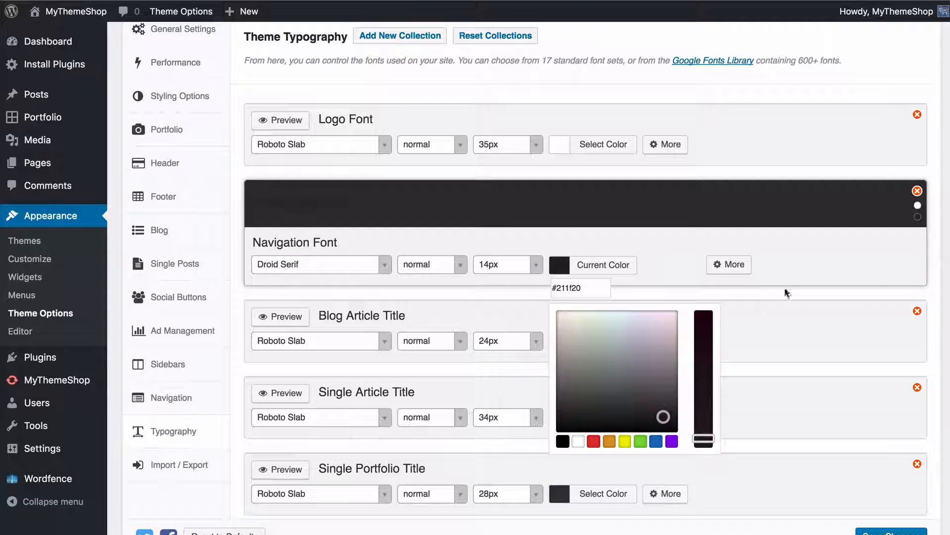
left_click(820, 261)
left_click(918, 205)
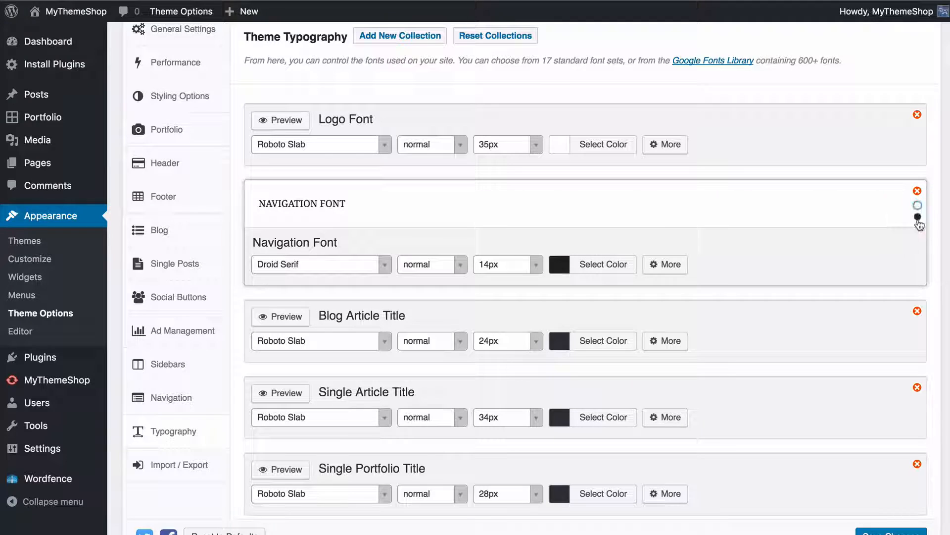
left_click(917, 217)
Set the Navigation Font colour to a medium grey
left_click(609, 264)
mouse_move(651, 384)
left_mouse_down()
mouse_move(630, 395)
mouse_move(635, 344)
mouse_move(632, 375)
left_mouse_up()
left_click(802, 266)
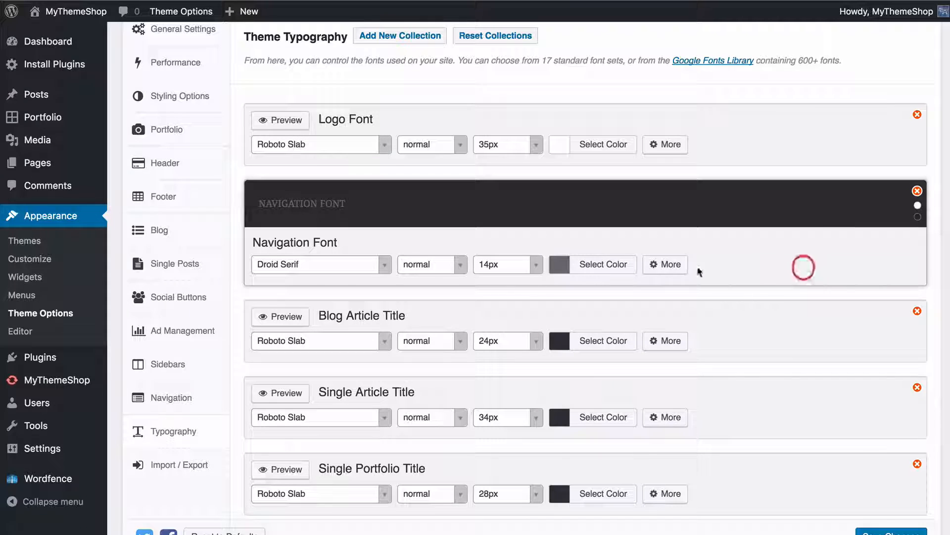
Expand the Navigation Font's additional settings and set its fallback font to 'MS Sans Serif', Geneva, sans-serif
left_click(668, 264)
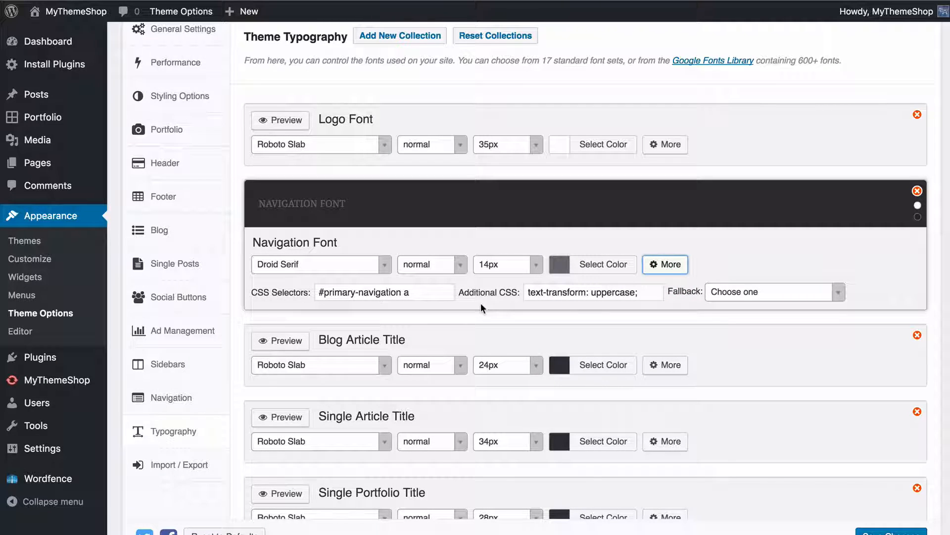
left_click(758, 291)
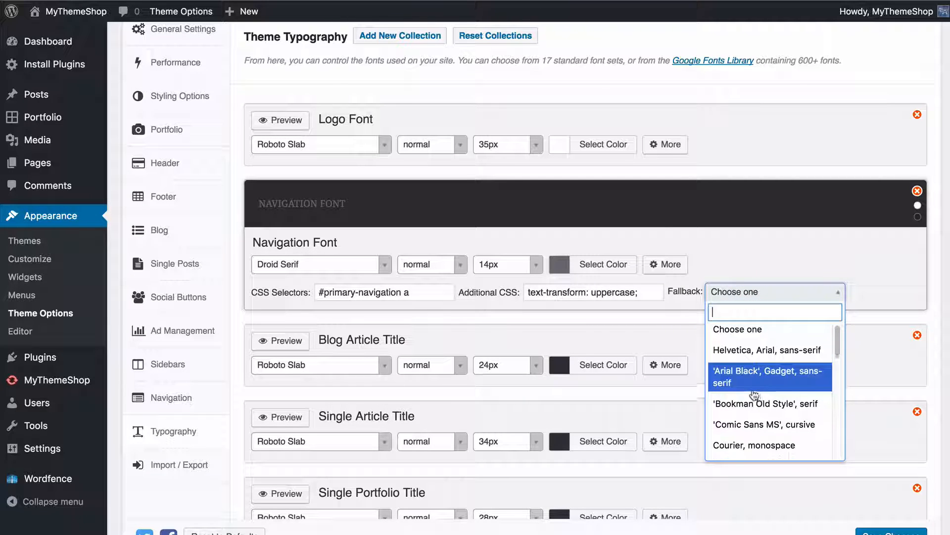
scroll(751, 376, "down", 5)
scroll(777, 410, "down", 1)
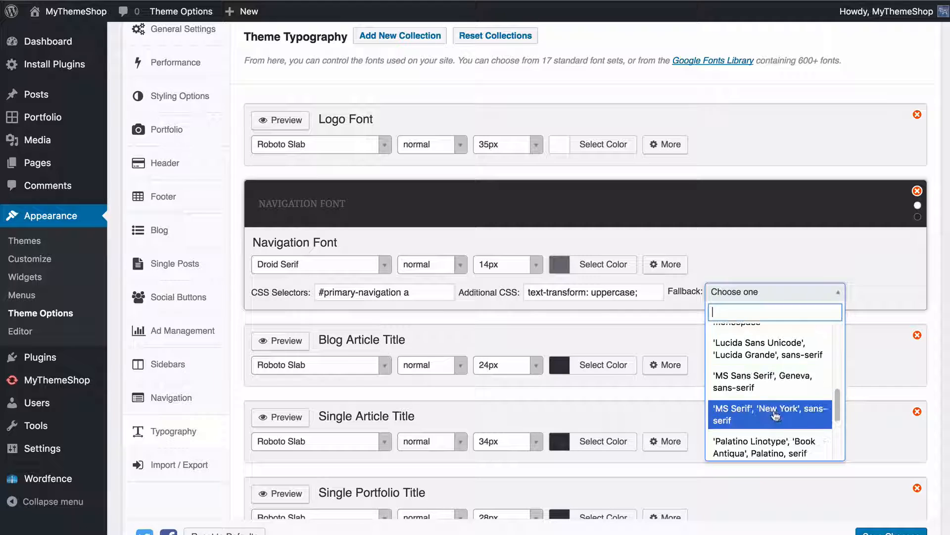
left_click(779, 384)
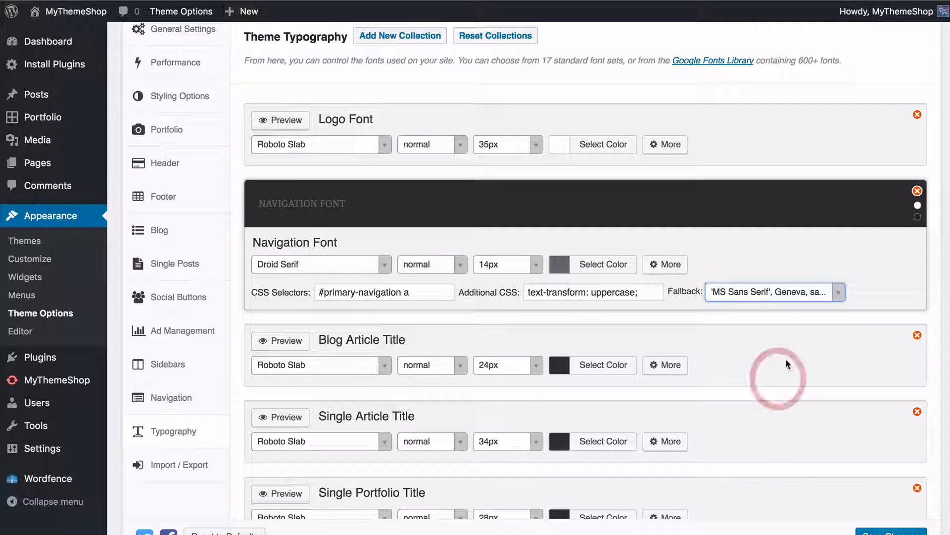
left_click(753, 318)
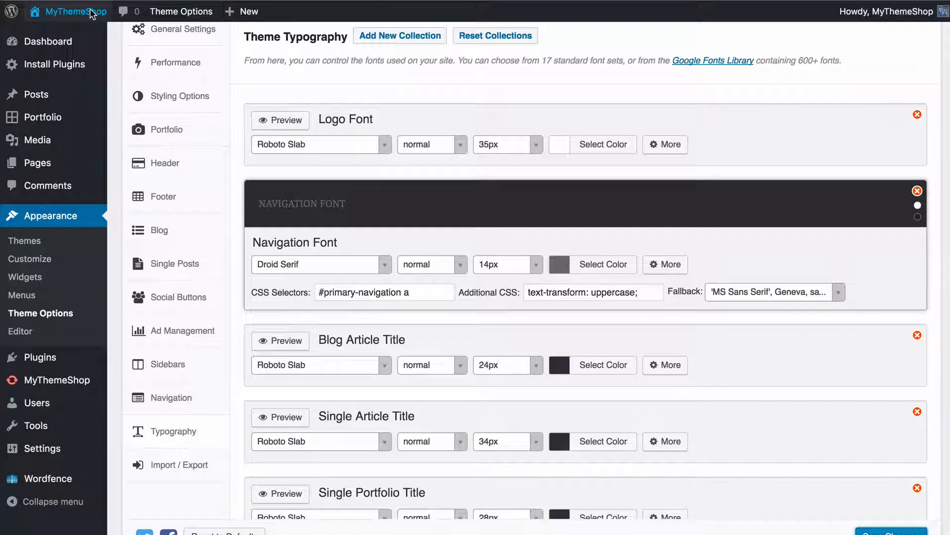
View the live site and open its navigation menu to check the new Navigation Font
left_click(191, 6)
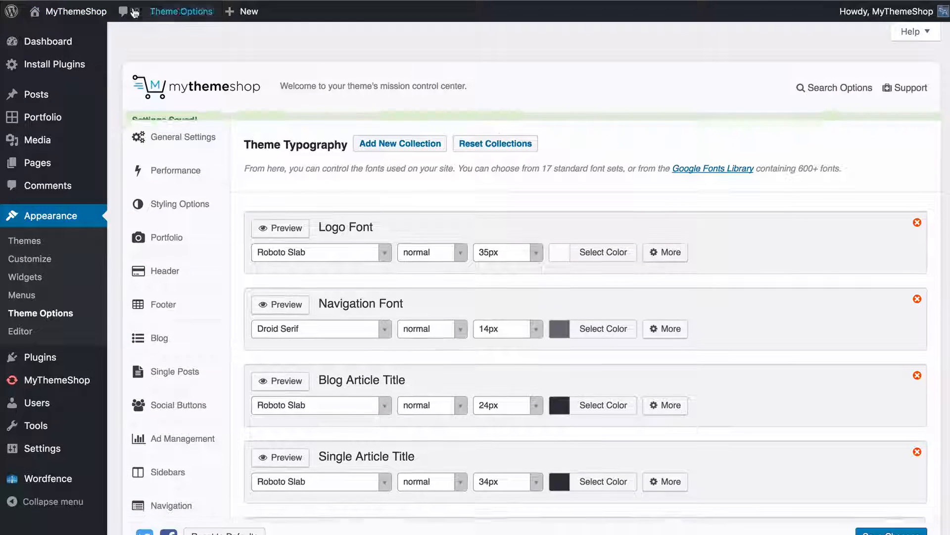
mouse_move(91, 12)
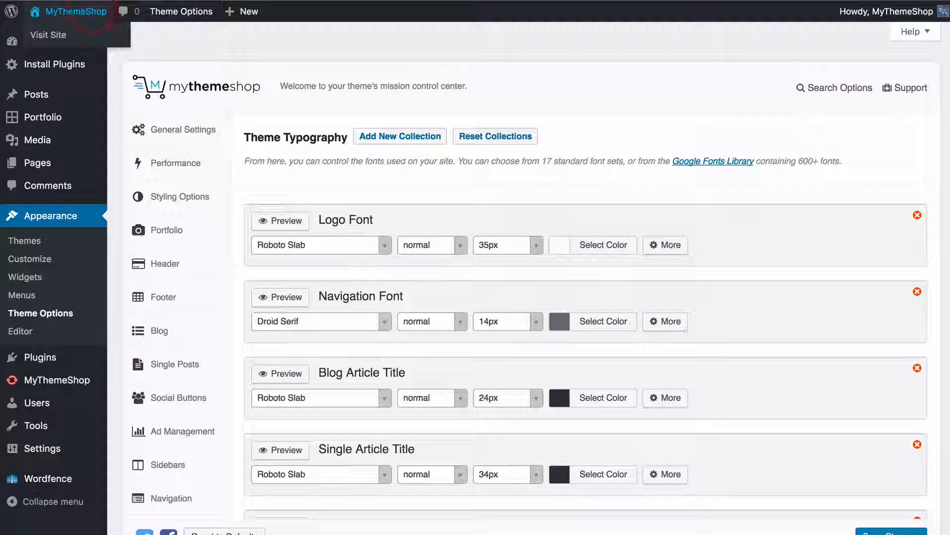
left_click(48, 35)
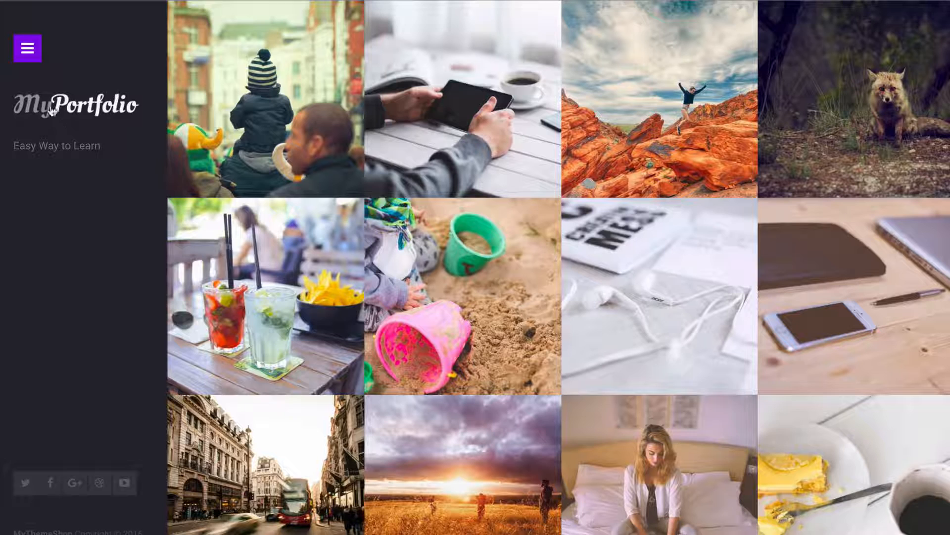
left_click(29, 53)
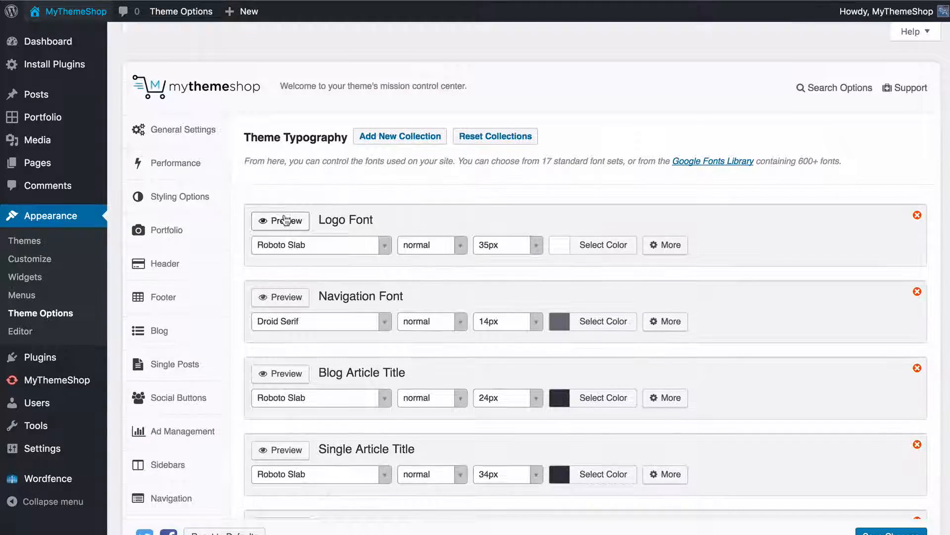
Try the Latin Extended and Cyrillic character sets for the theme fonts, and clear both again
scroll(291, 236, "down", 2)
scroll(333, 280, "down", 5)
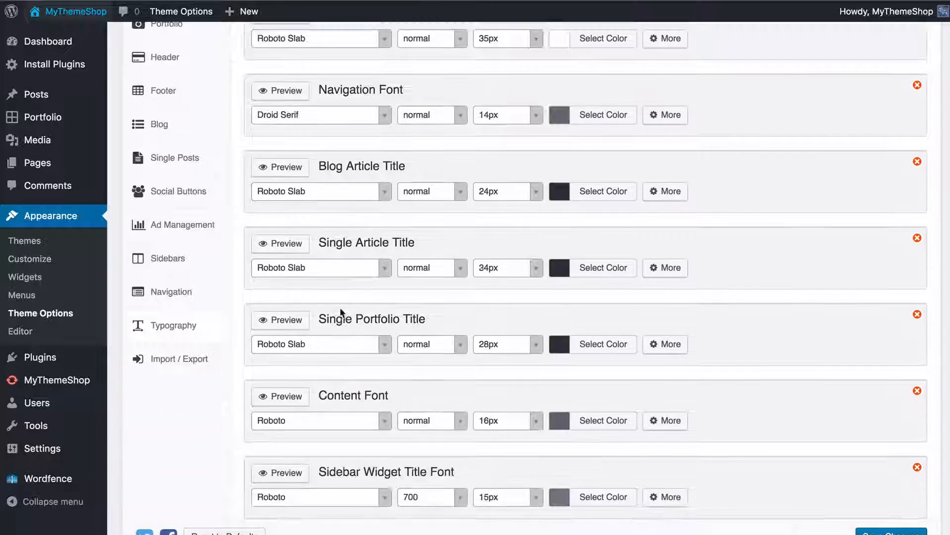
scroll(509, 270, "down", 2)
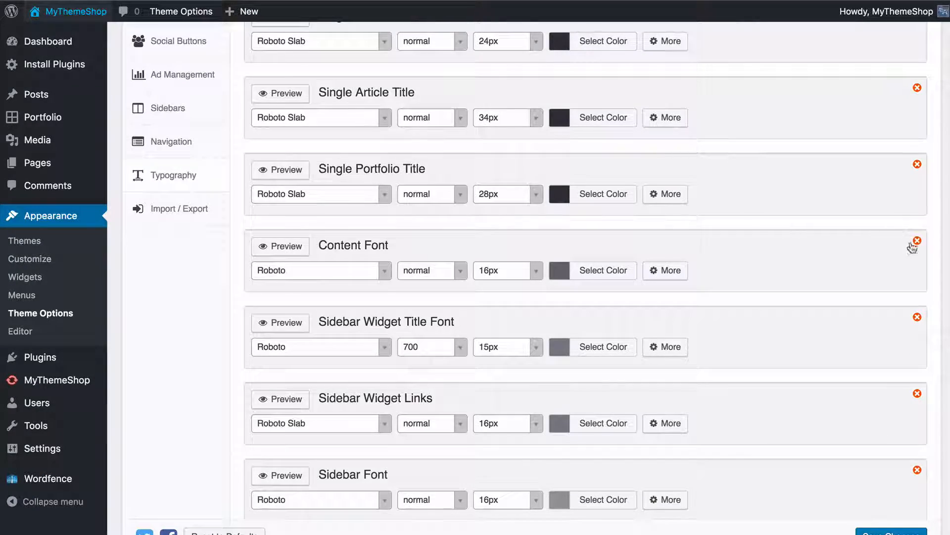
scroll(886, 250, "down", 2)
scroll(772, 271, "down", 12)
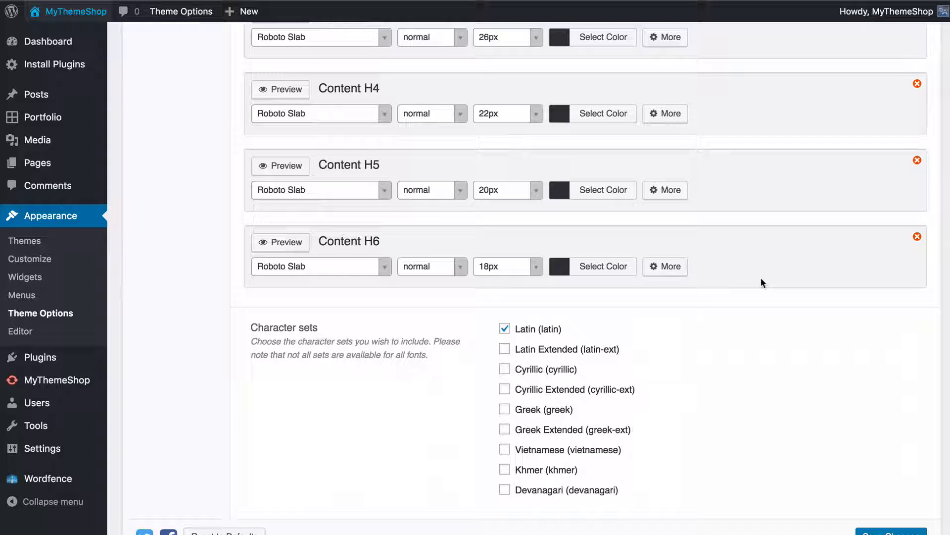
scroll(758, 282, "down", 1)
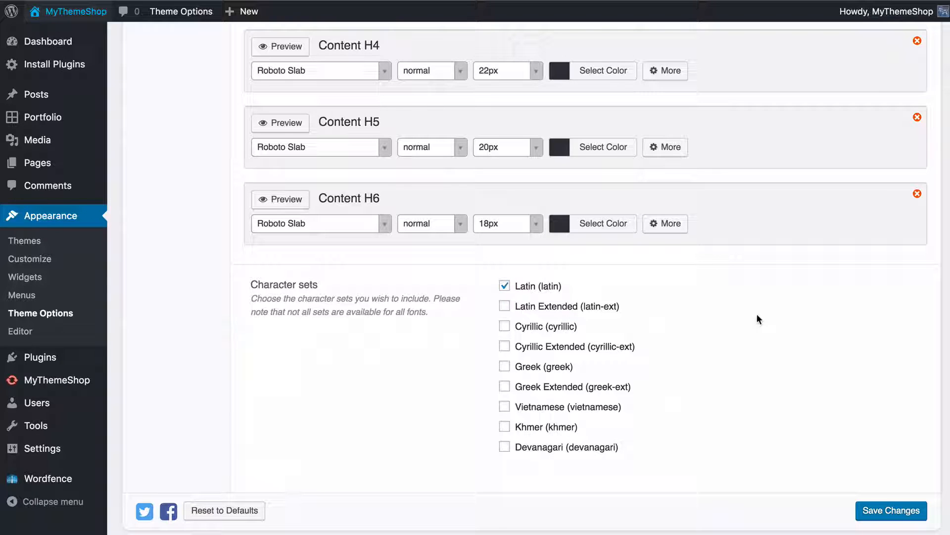
left_click(560, 307)
left_click(552, 326)
left_click(541, 323)
left_click(534, 306)
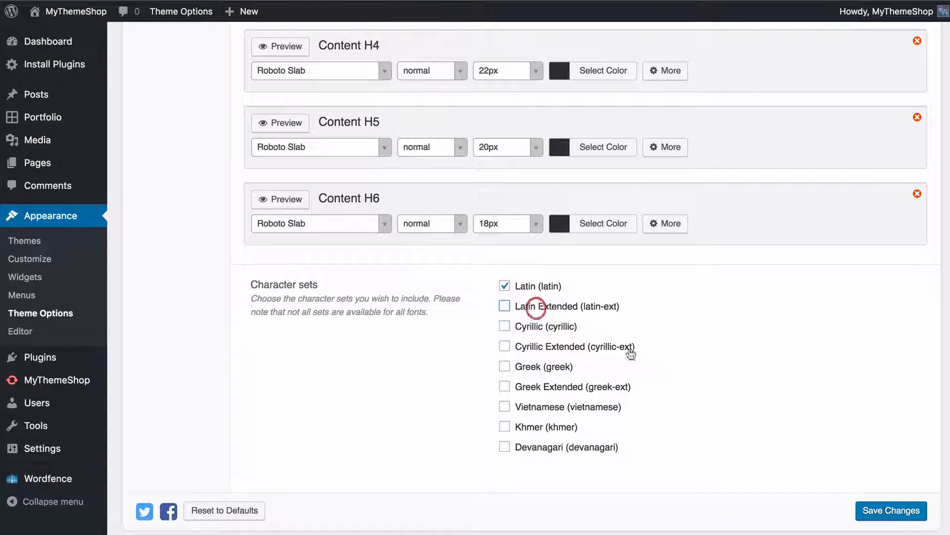
left_click(721, 352)
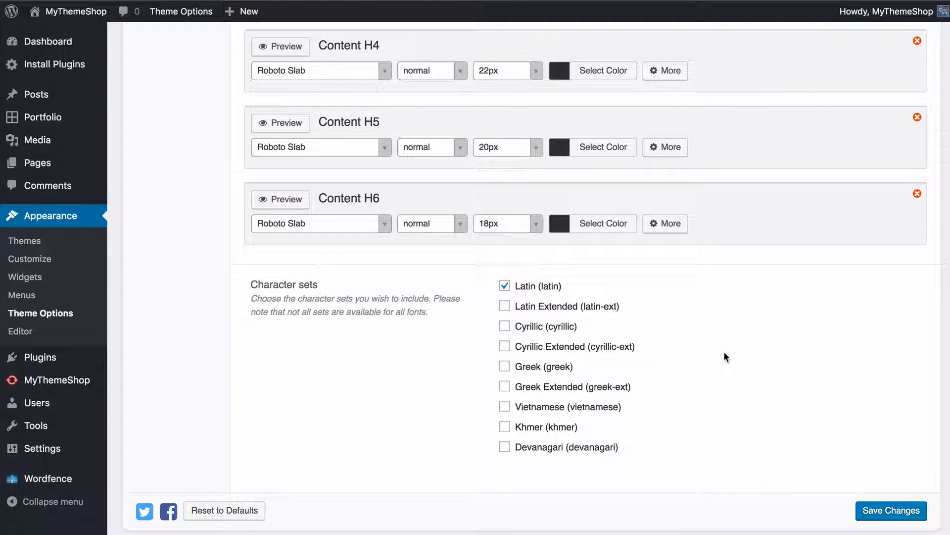
Save the typography settings and open the Import / Export options
scroll(898, 515, "down", 1)
left_click(899, 505)
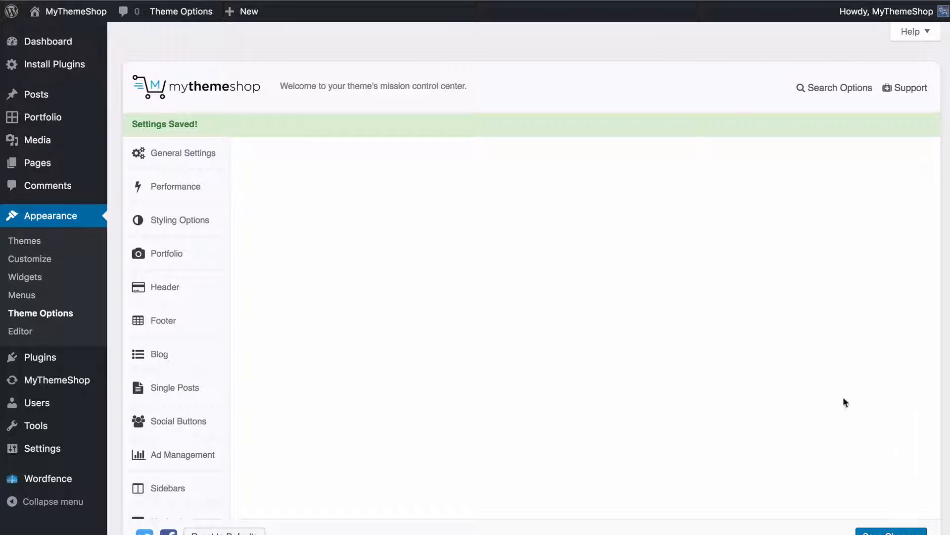
scroll(501, 304, "down", 5)
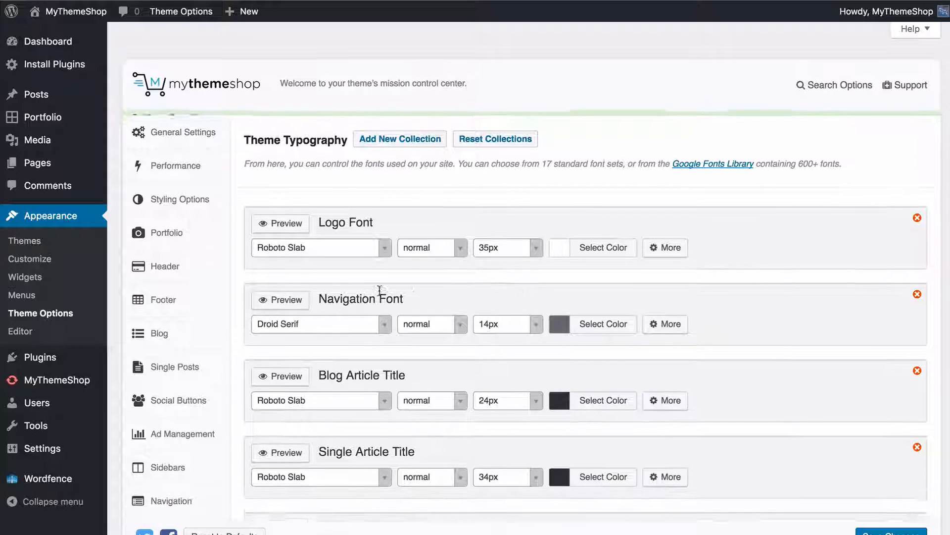
scroll(378, 293, "down", 3)
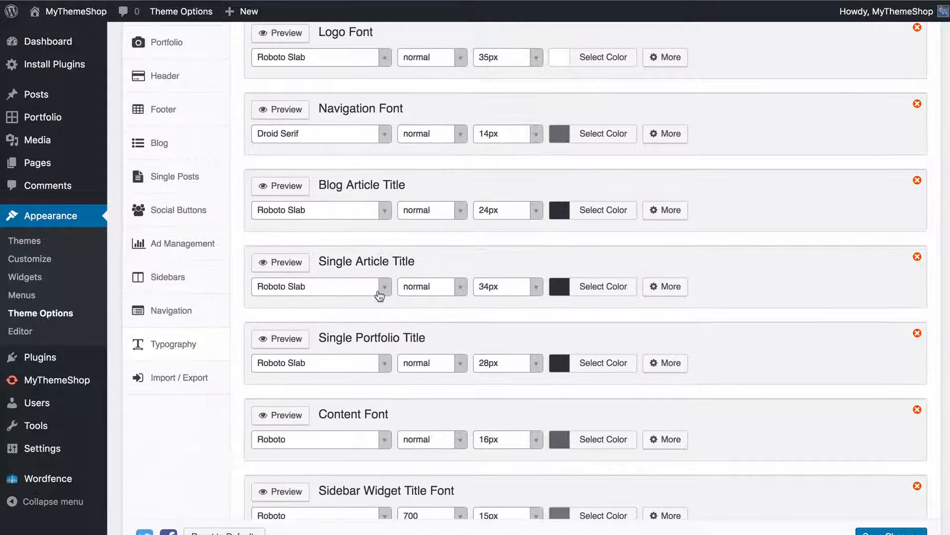
left_click(206, 378)
scroll(230, 366, "up", 4)
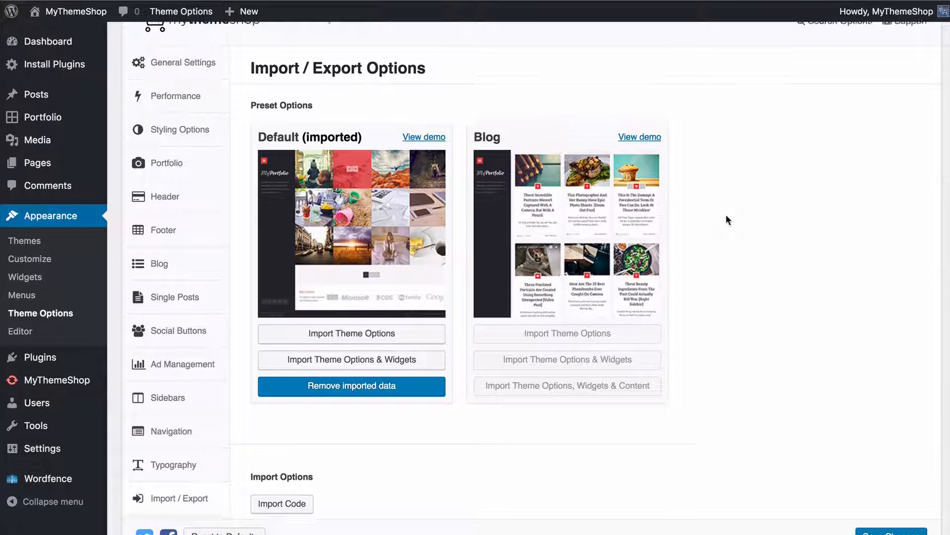
Reveal the import code field for restoring theme options from a backup, and hide it again
scroll(726, 216, "down", 8)
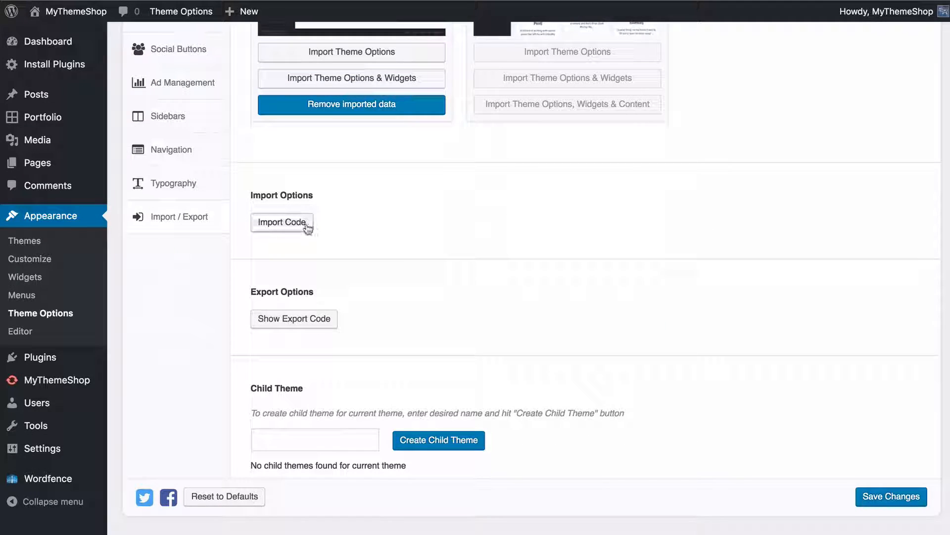
left_click(291, 233)
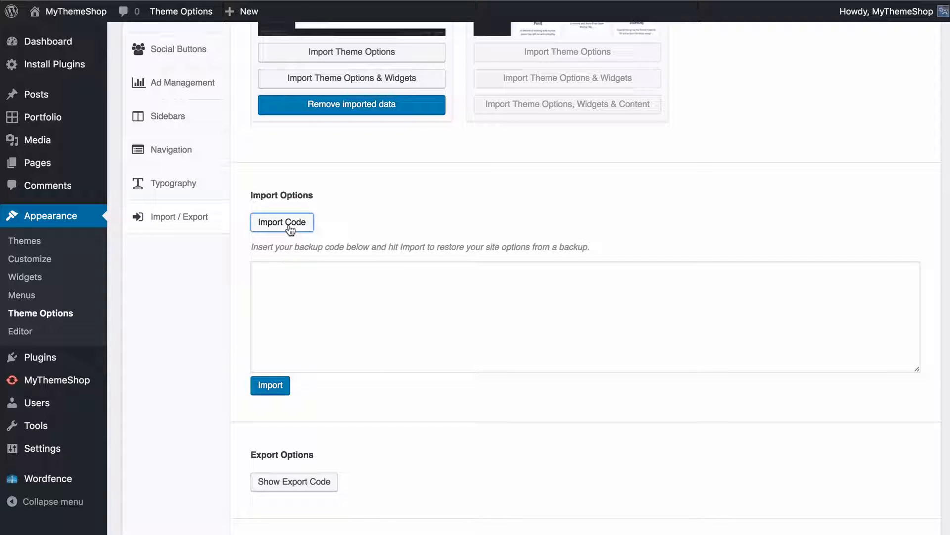
left_click(323, 324)
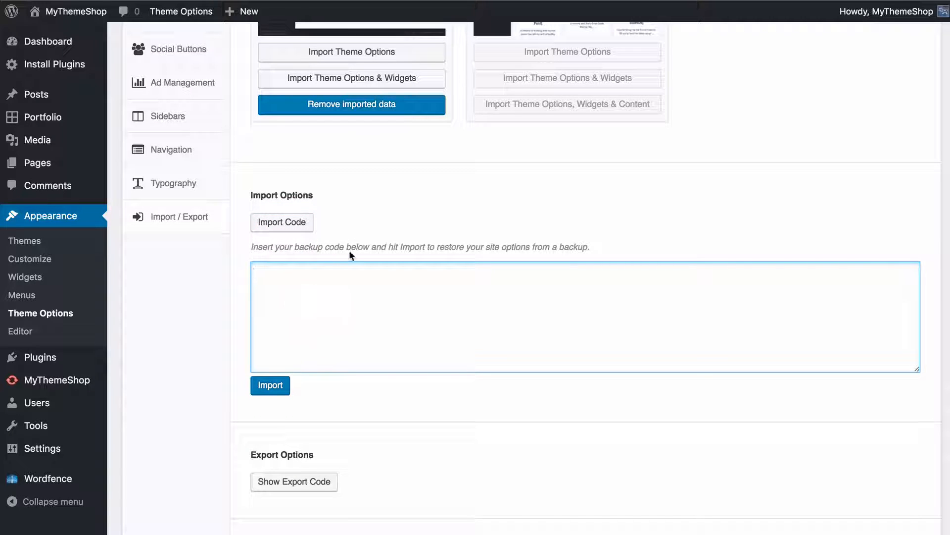
left_click(374, 224)
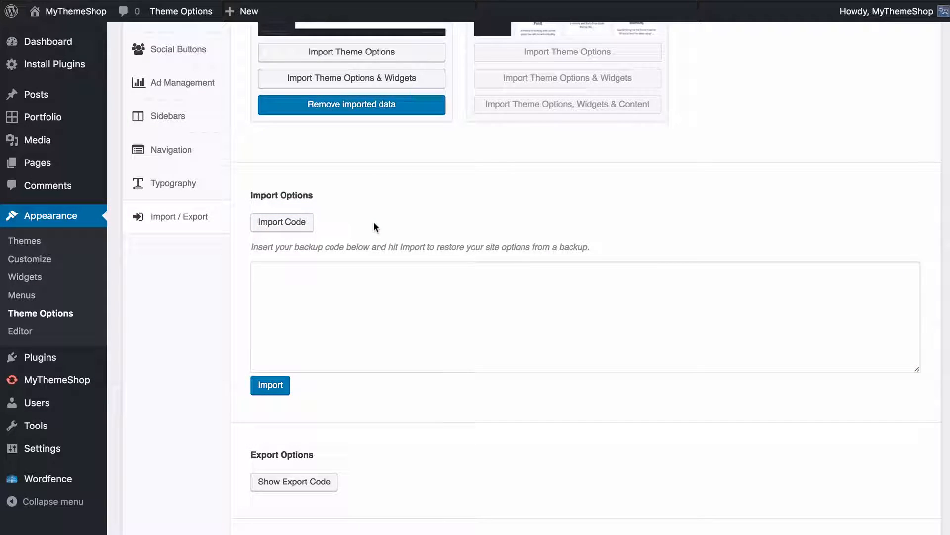
left_click(311, 222)
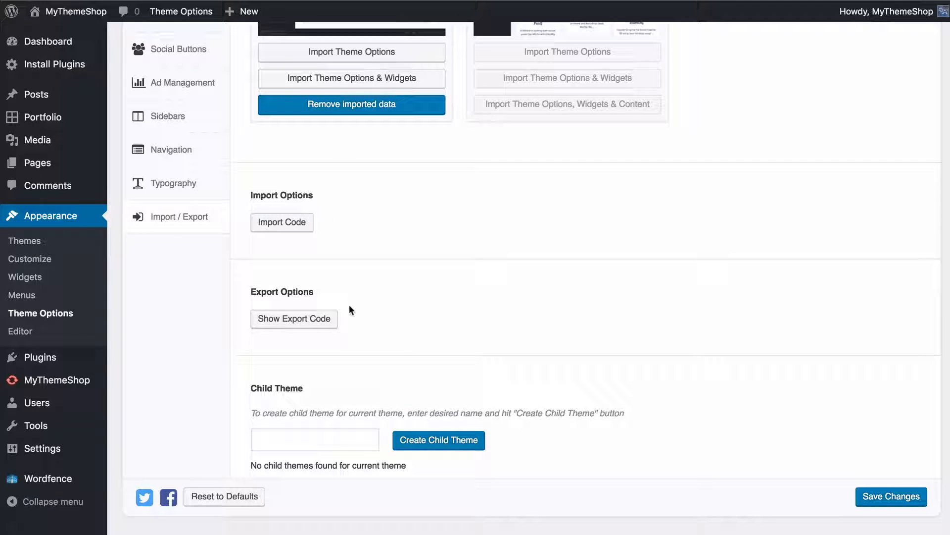
Show and hide the theme options export code, and recheck where a backup code is imported
left_click(331, 319)
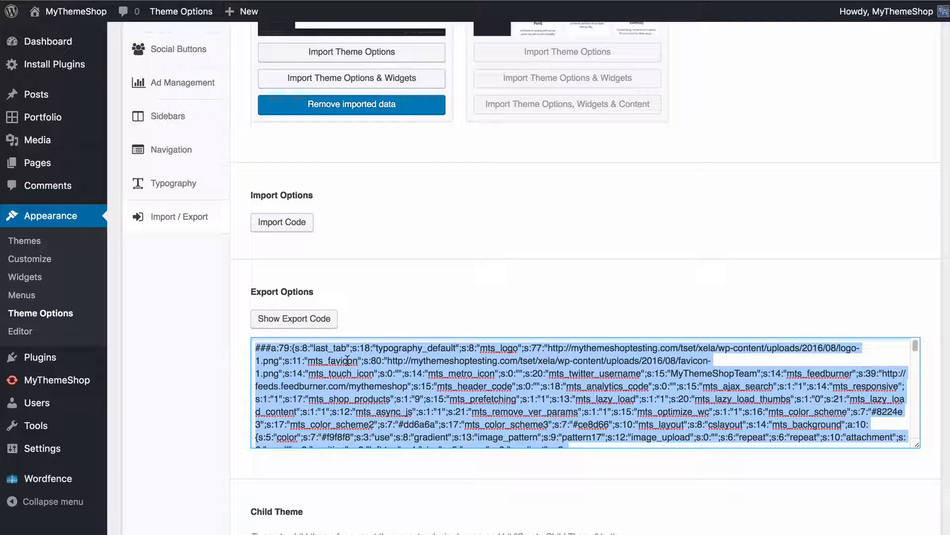
left_click(318, 320)
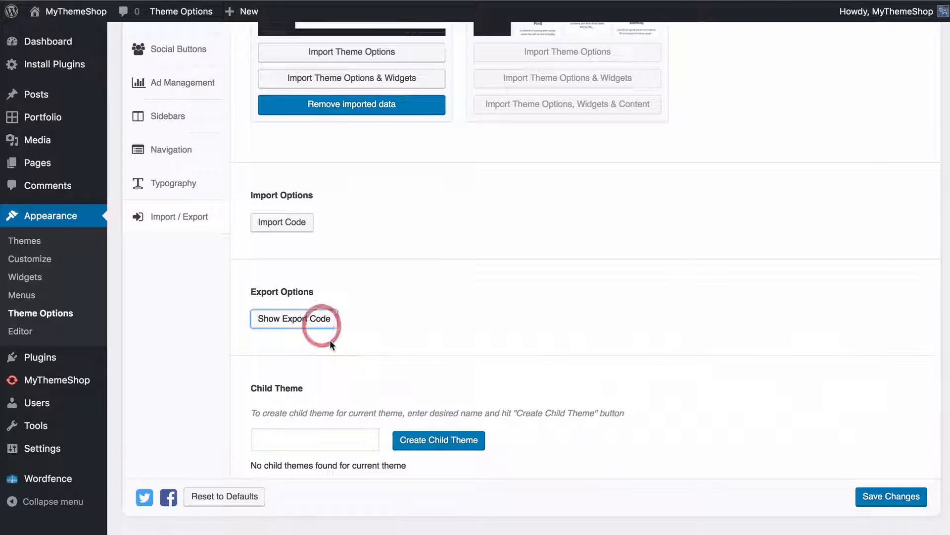
left_click(381, 330)
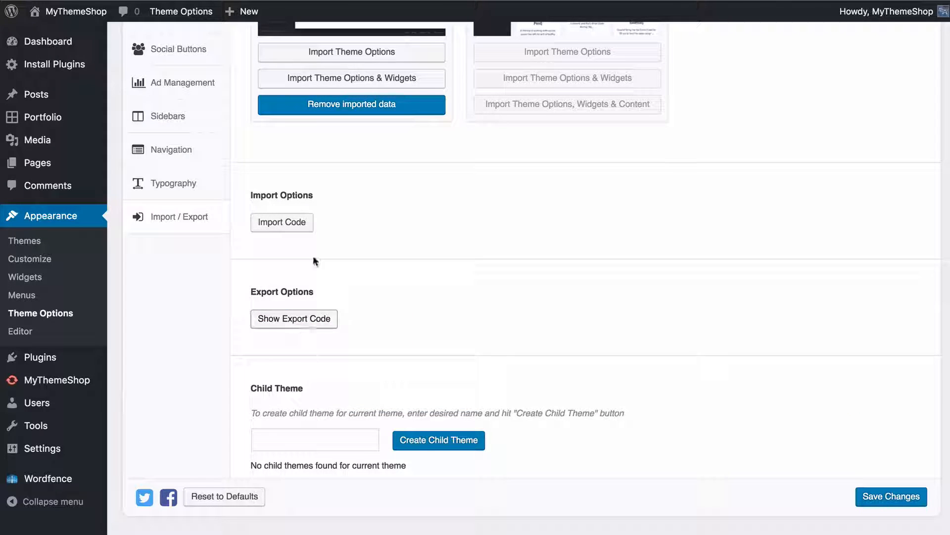
left_click(290, 223)
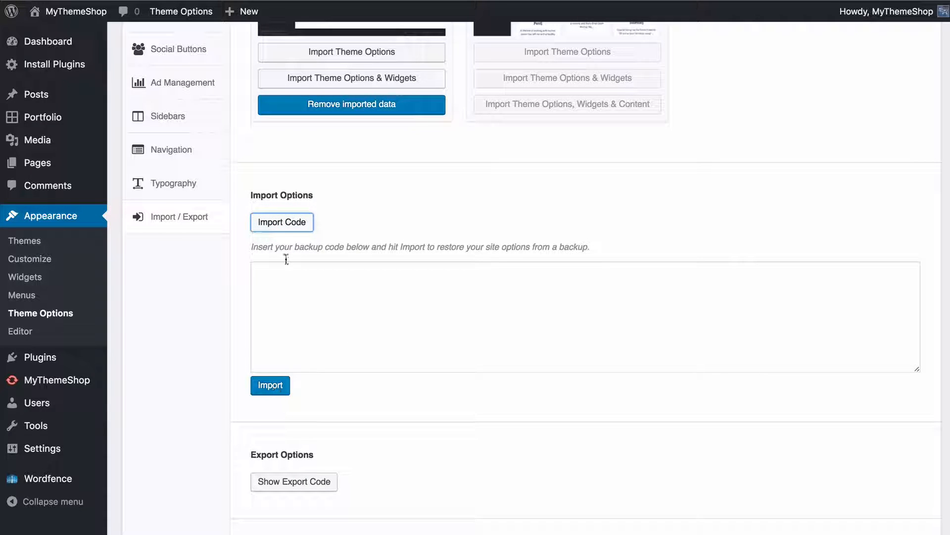
left_click(307, 222)
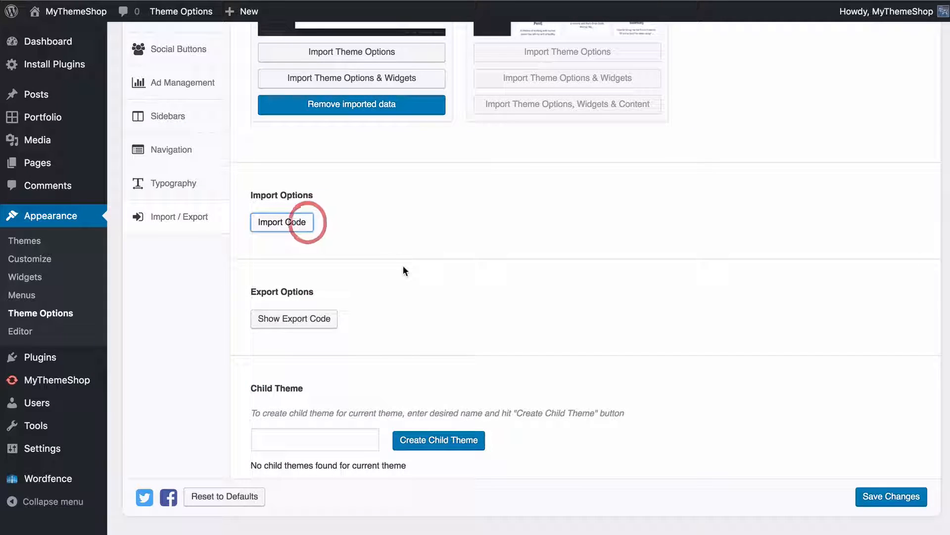
Create a child theme named "myPortfolio Child" for the current theme and save the theme options
left_click(338, 450)
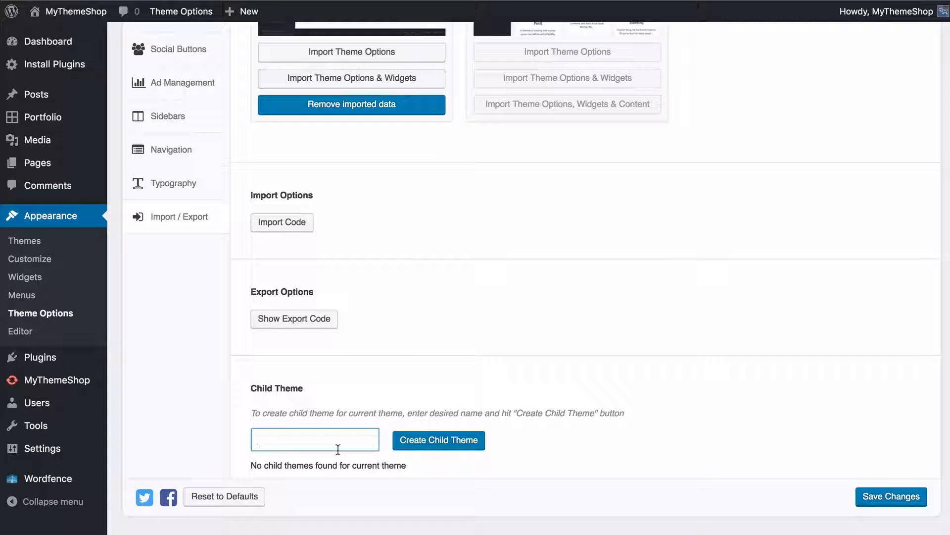
type("my")
key("BackSpace")
type("Portfolio Child")
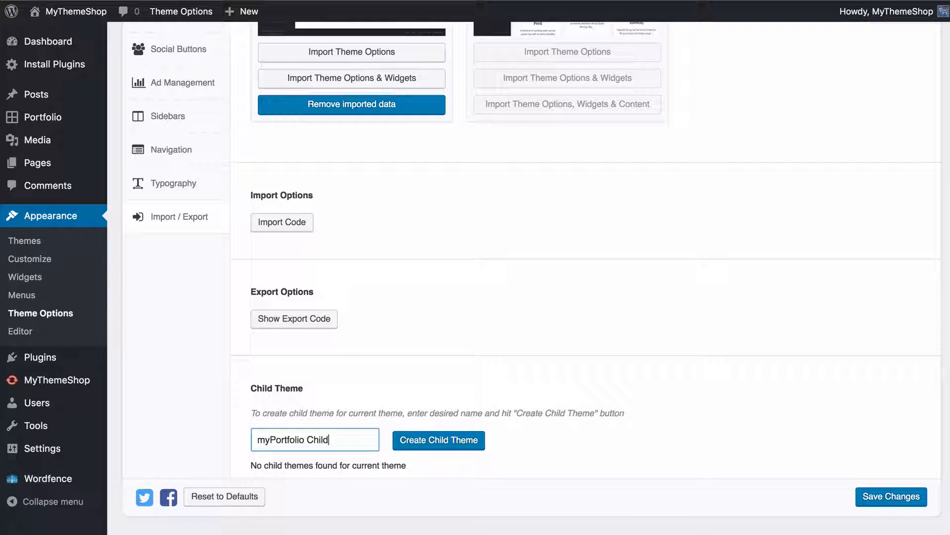
left_click(511, 443)
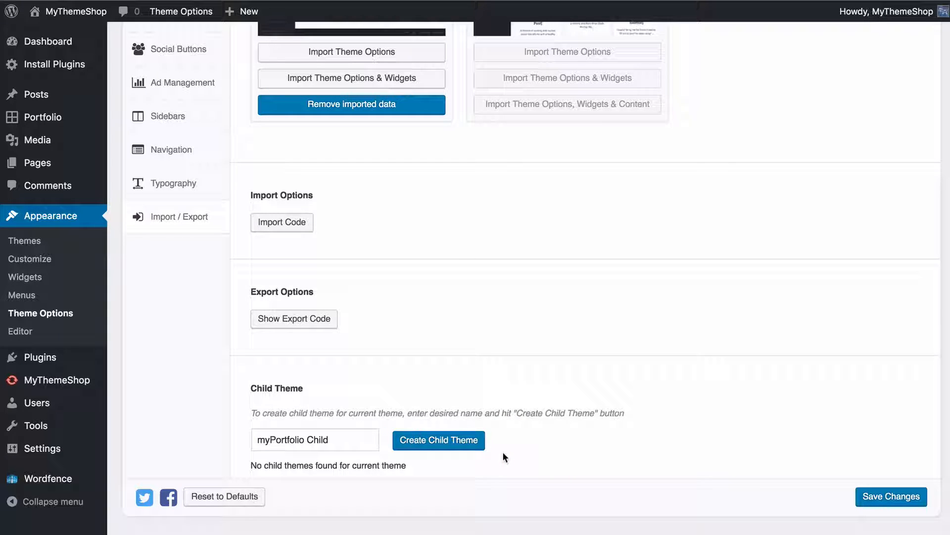
left_click(401, 448)
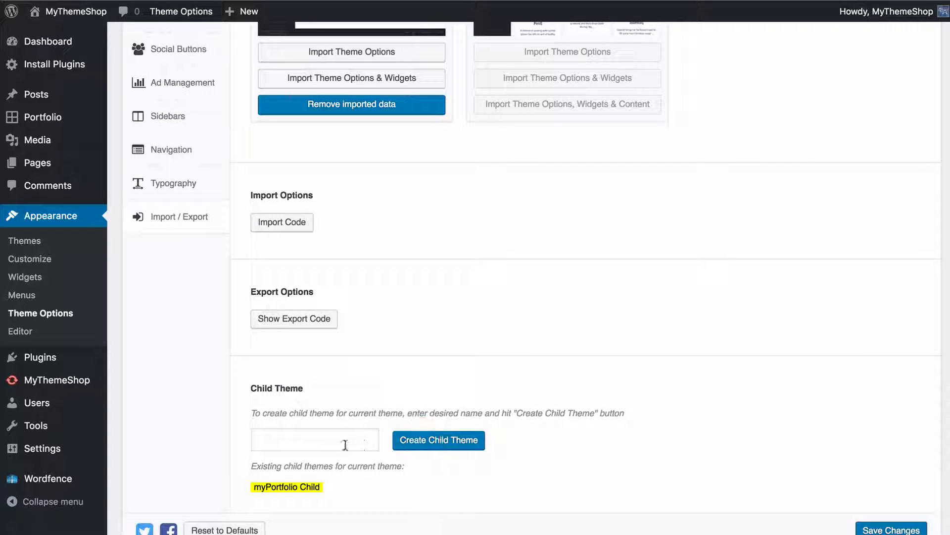
left_click(884, 525)
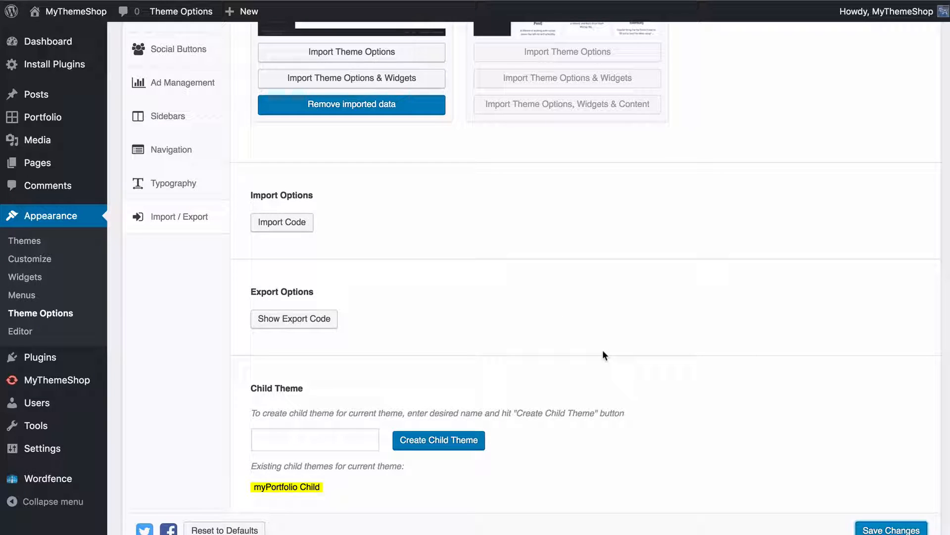
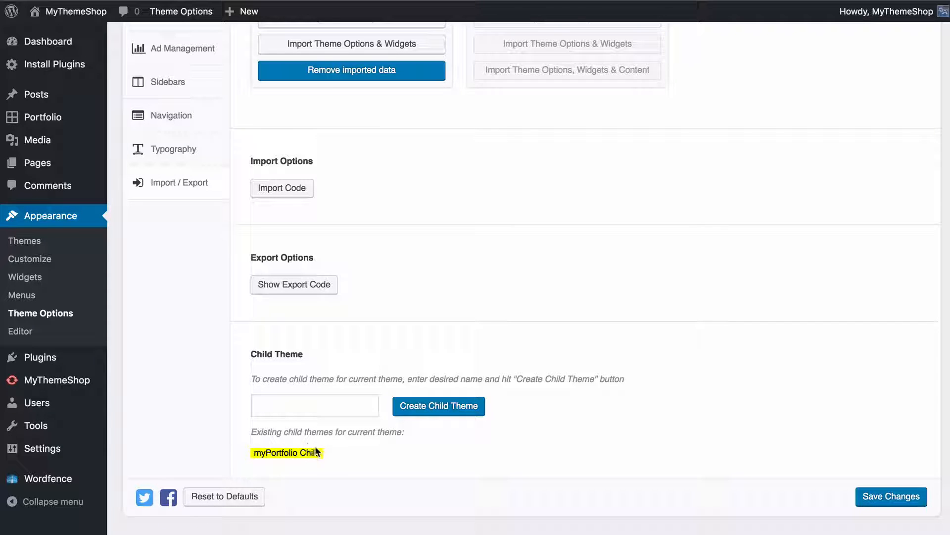
Highlight the existing child theme's name and save the theme options
left_click_drag(254, 451, 355, 455)
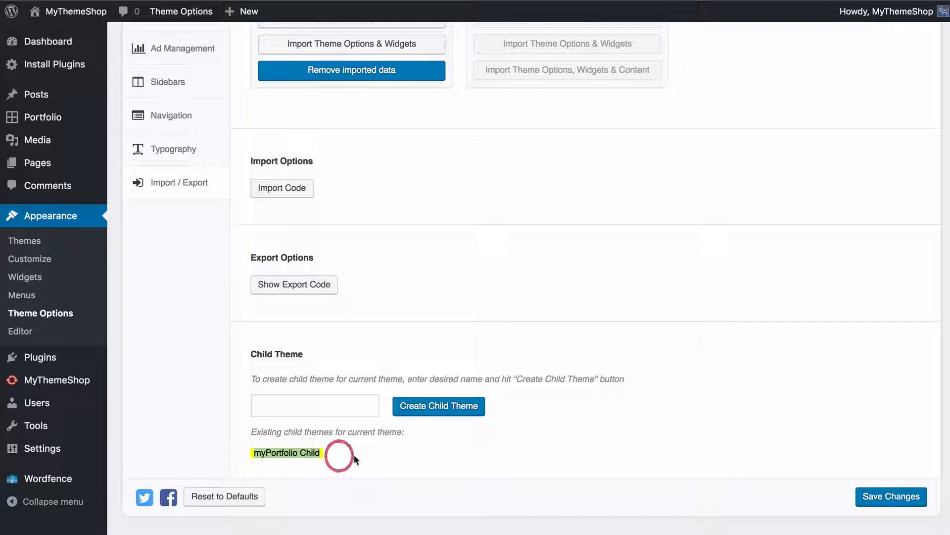
left_click(355, 455)
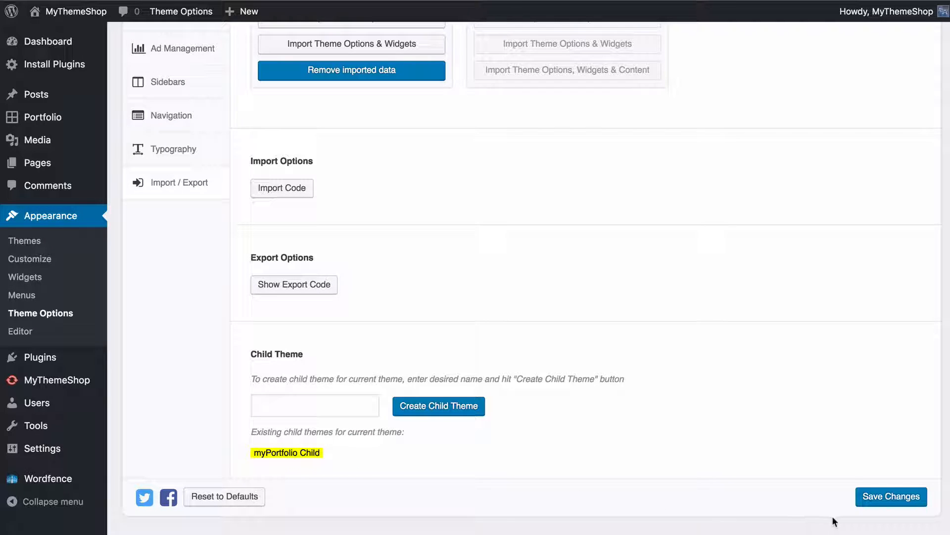
left_click(881, 498)
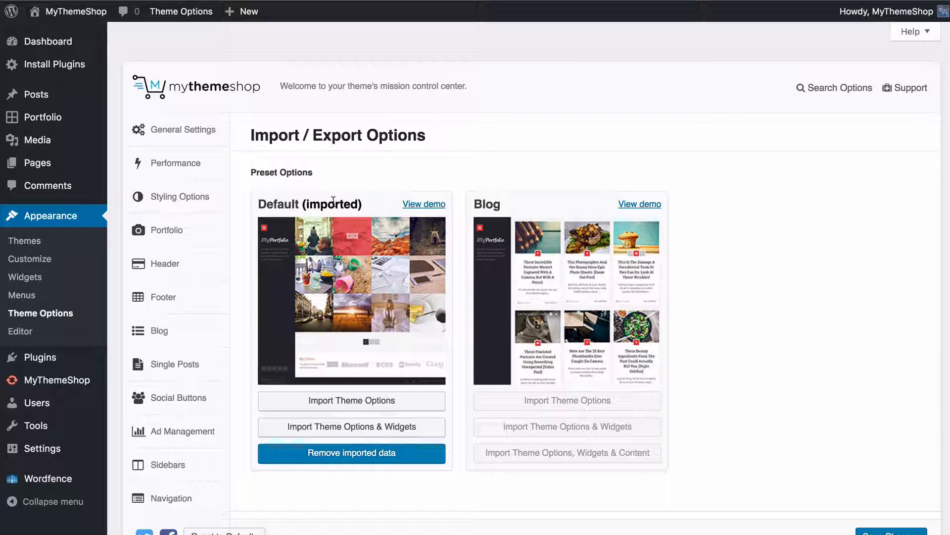
On the Widgets page, review the available widgets and expand the Portfolio Sidebar and Page Sidebar areas
left_click(65, 284)
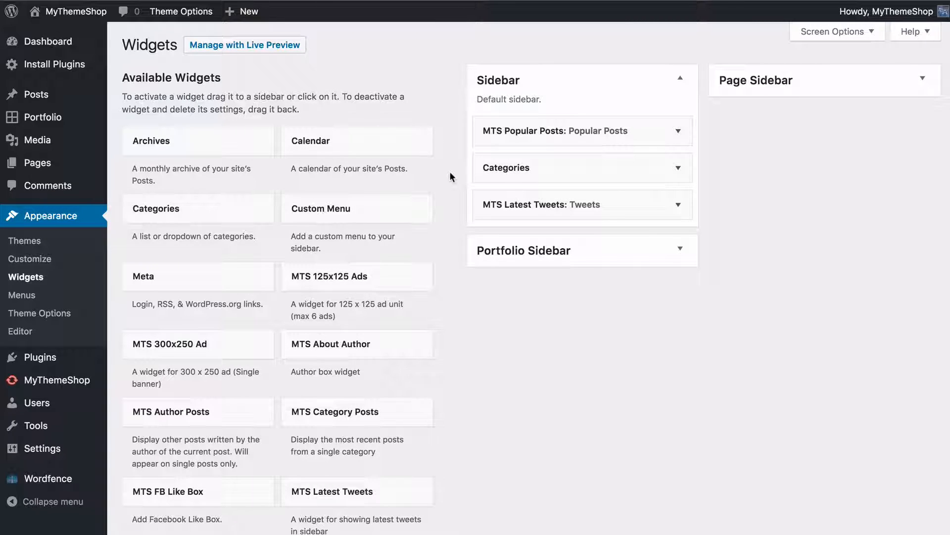
scroll(450, 171, "down", 10)
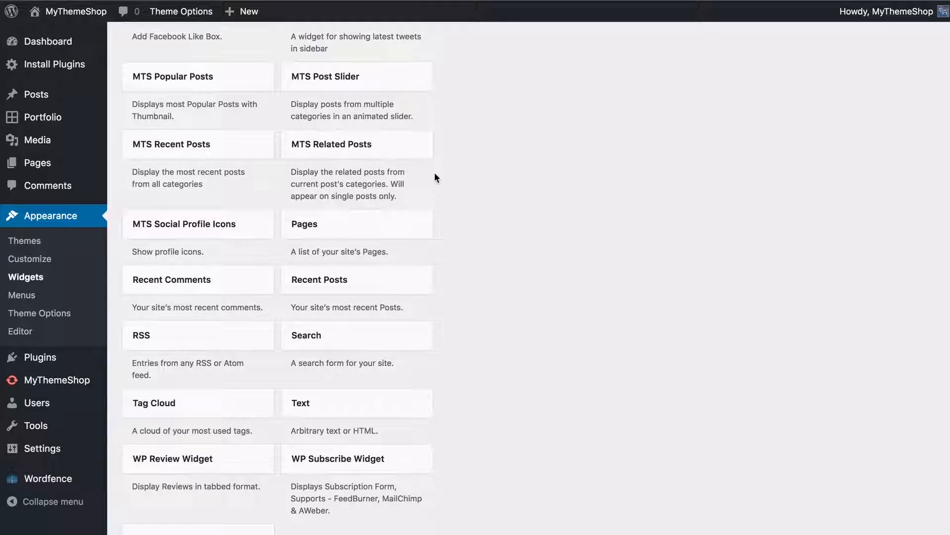
scroll(436, 177, "down", 5)
scroll(435, 177, "up", 12)
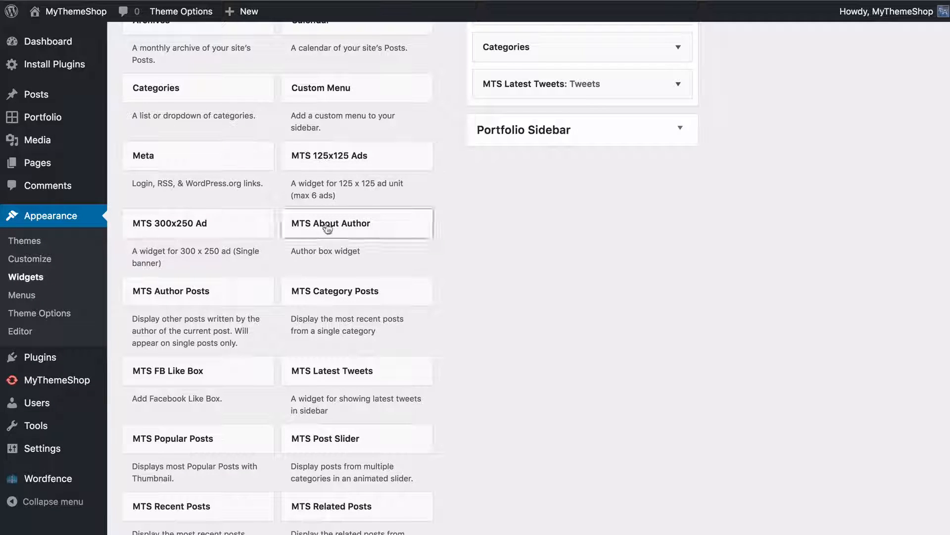
scroll(359, 185, "up", 3)
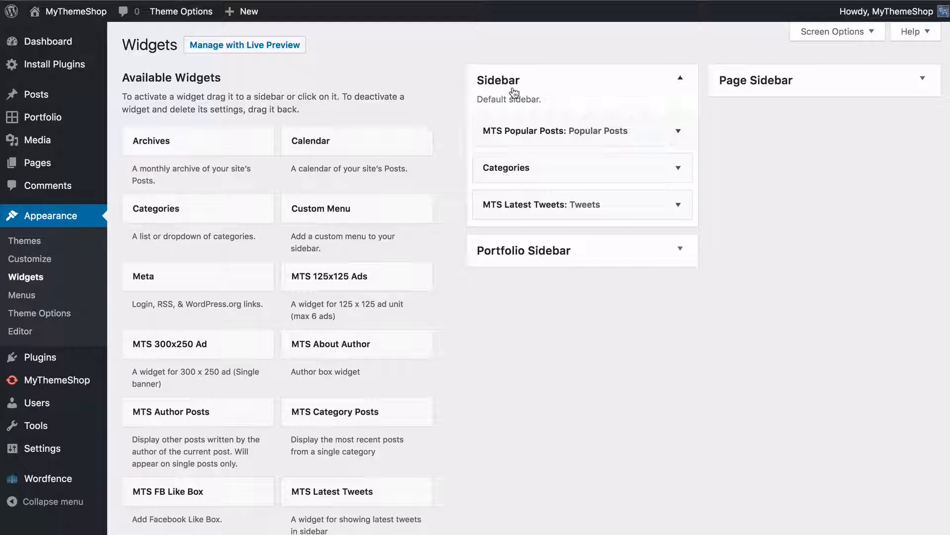
left_click(533, 249)
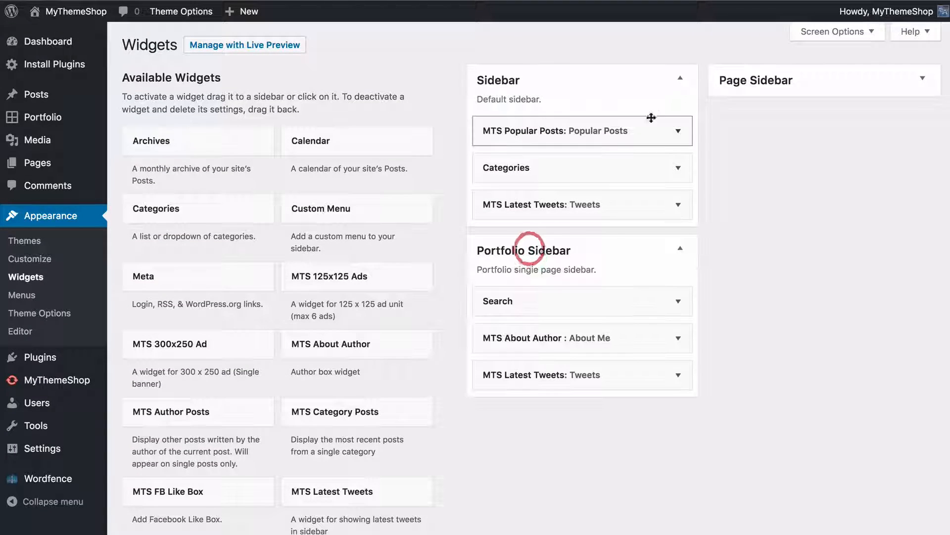
left_click(757, 84)
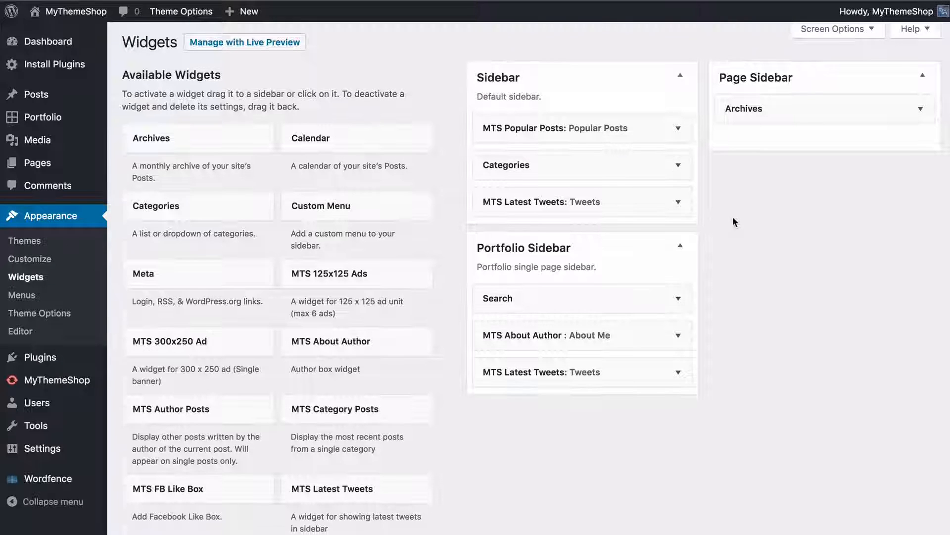
Add the MTS Category Posts widget at the top of the default Sidebar and move MTS Popular Posts to the end
scroll(732, 218, "down", 2)
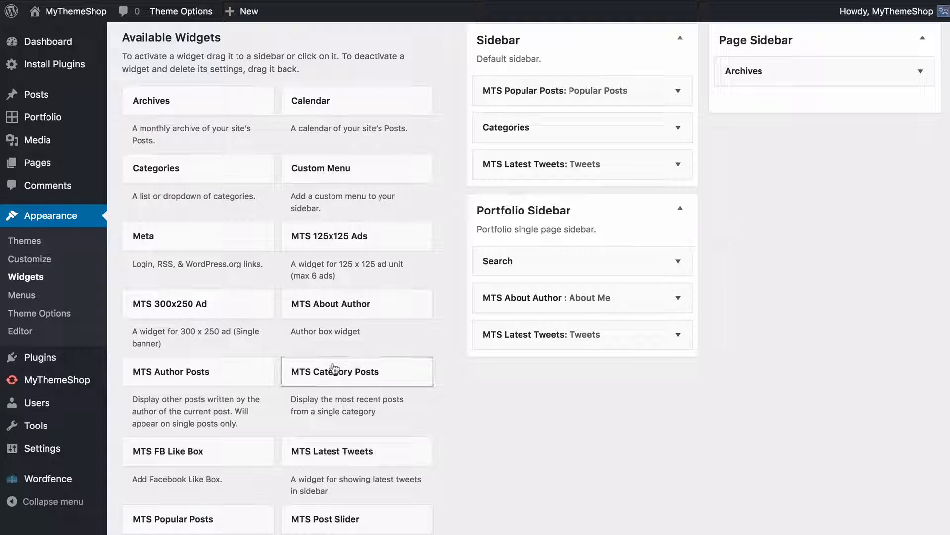
left_click_drag(328, 371, 546, 223)
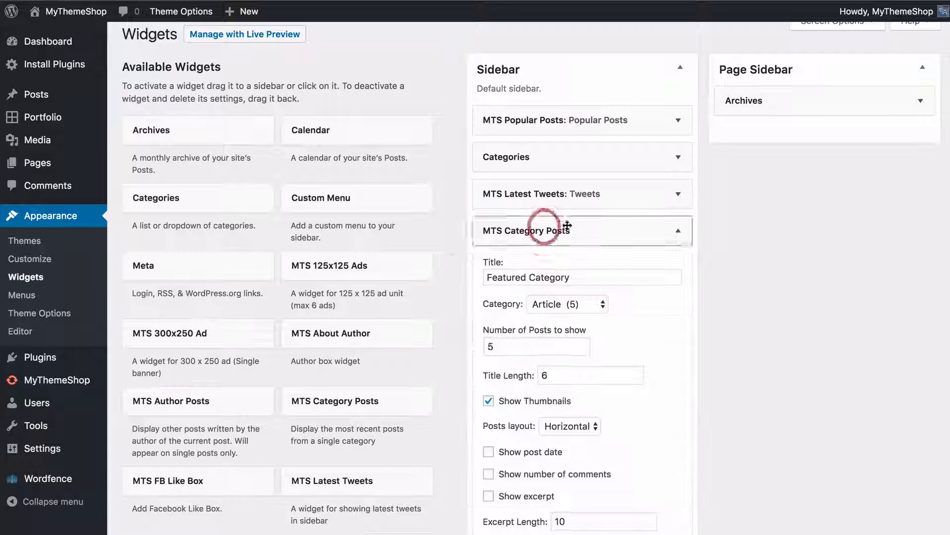
left_click(676, 233)
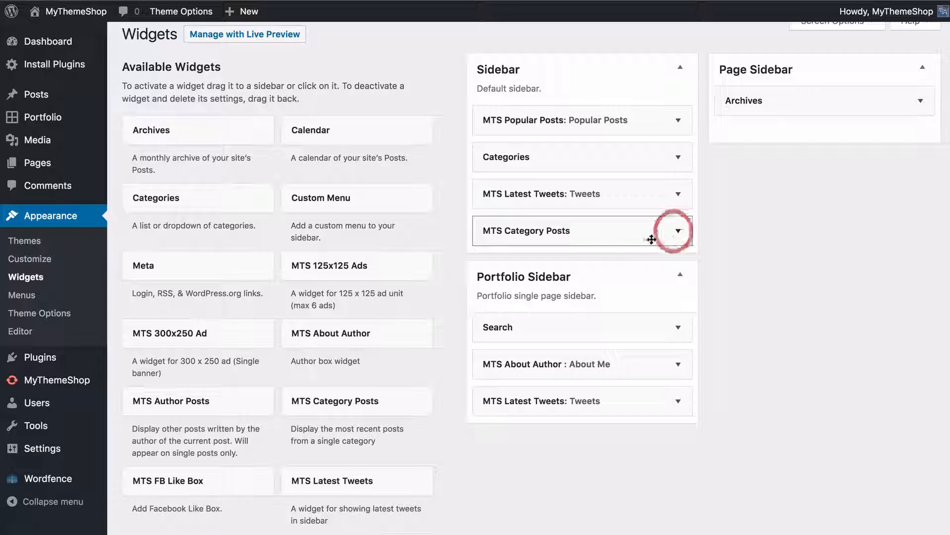
left_click_drag(590, 238, 556, 118)
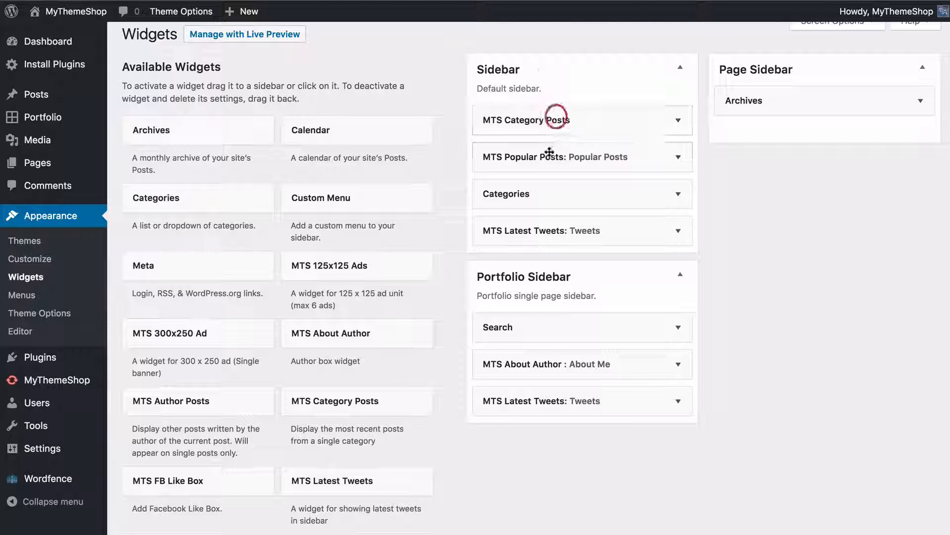
left_click_drag(548, 156, 601, 227)
Set the MTS Category Posts widget to show 3 posts without thumbnails, and save it
left_click(678, 123)
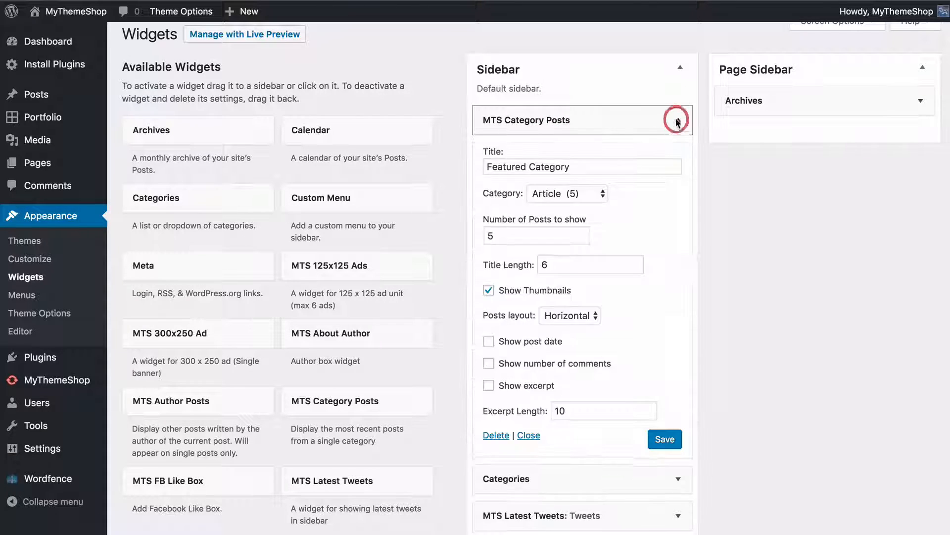
scroll(638, 200, "down", 1)
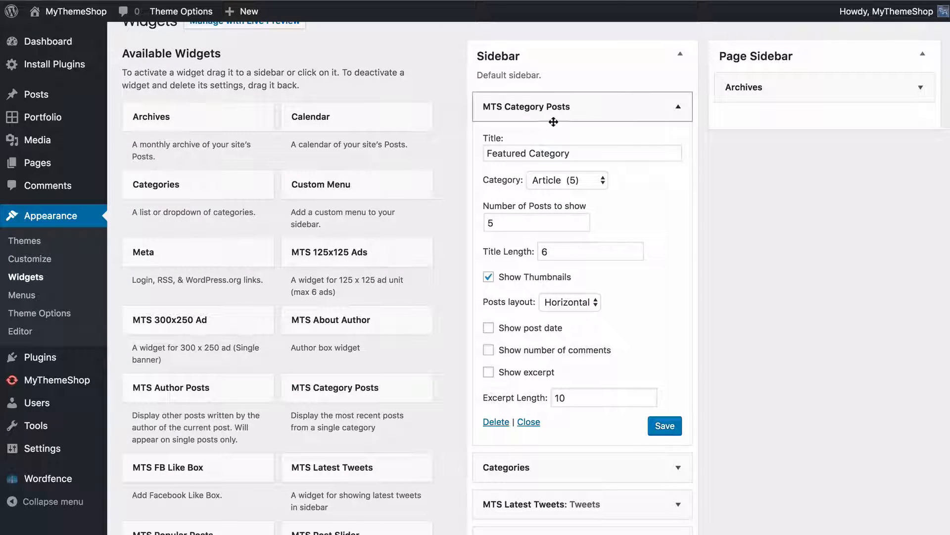
scroll(565, 108, "down", 1)
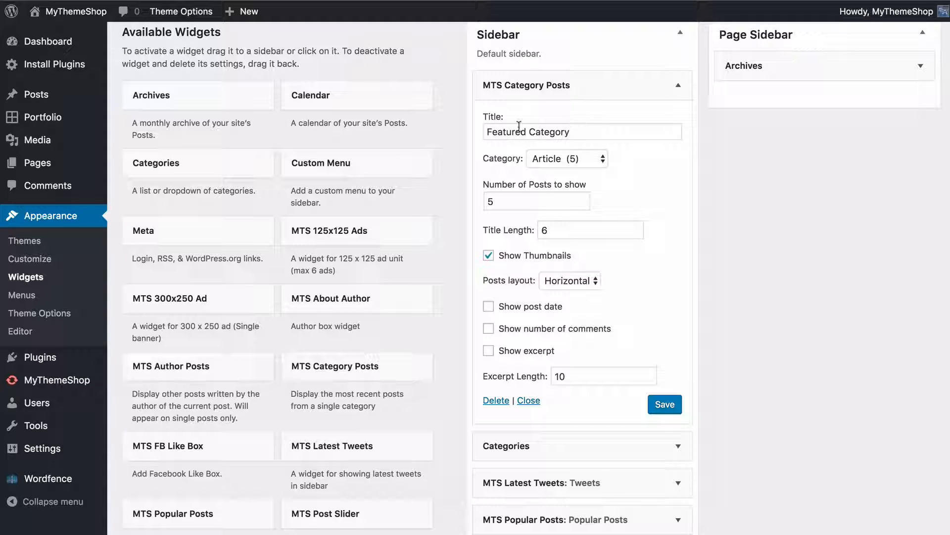
left_click(544, 159)
left_click(675, 177)
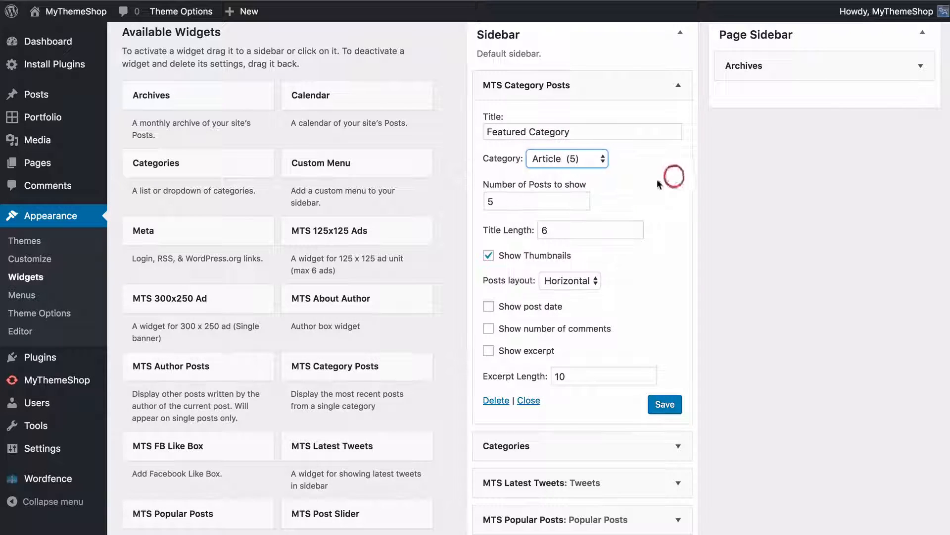
left_click(512, 200)
left_click(582, 204)
left_click(582, 204)
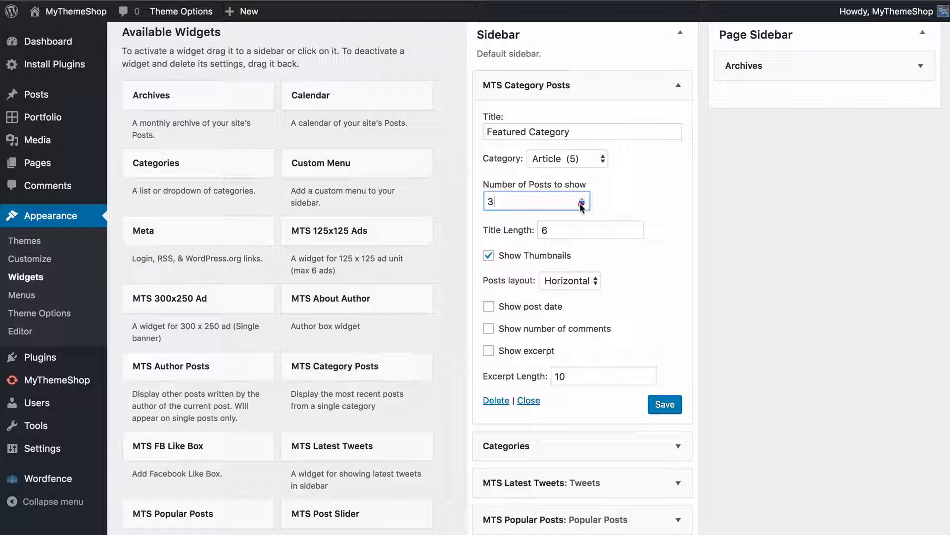
left_click(674, 202)
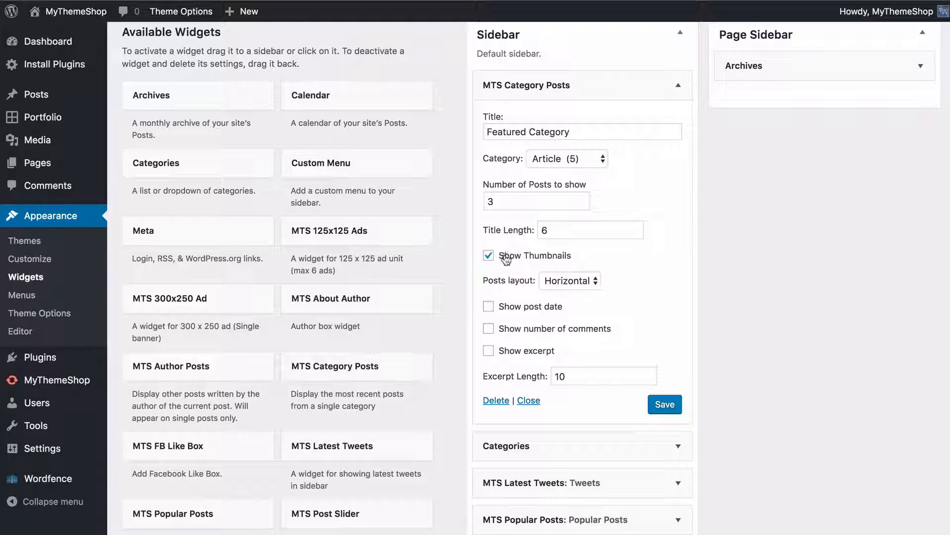
left_click(527, 257)
left_click(665, 404)
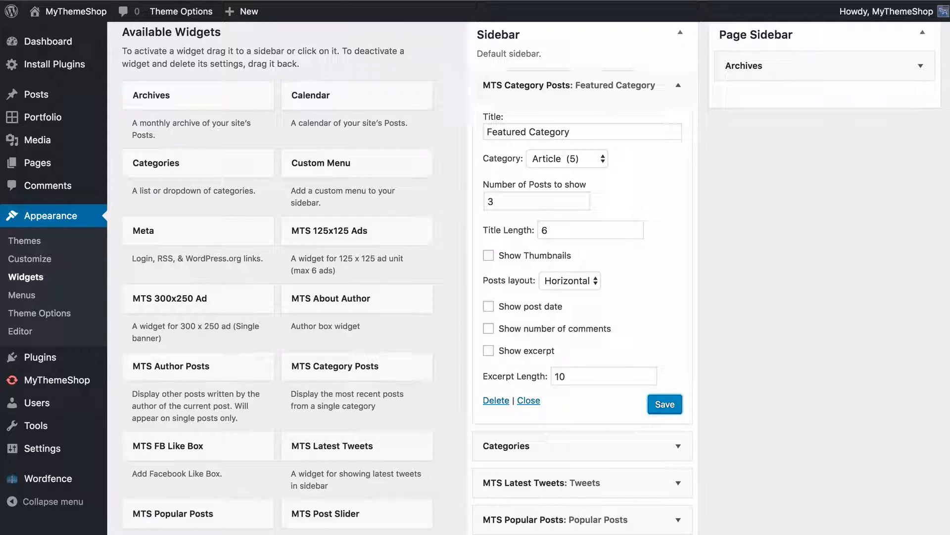
Open the muffin-image post from the live site's blog page and check the widgets in its sidebar
scroll(95, 15, "up", 1)
left_click(79, 2)
left_click(28, 48)
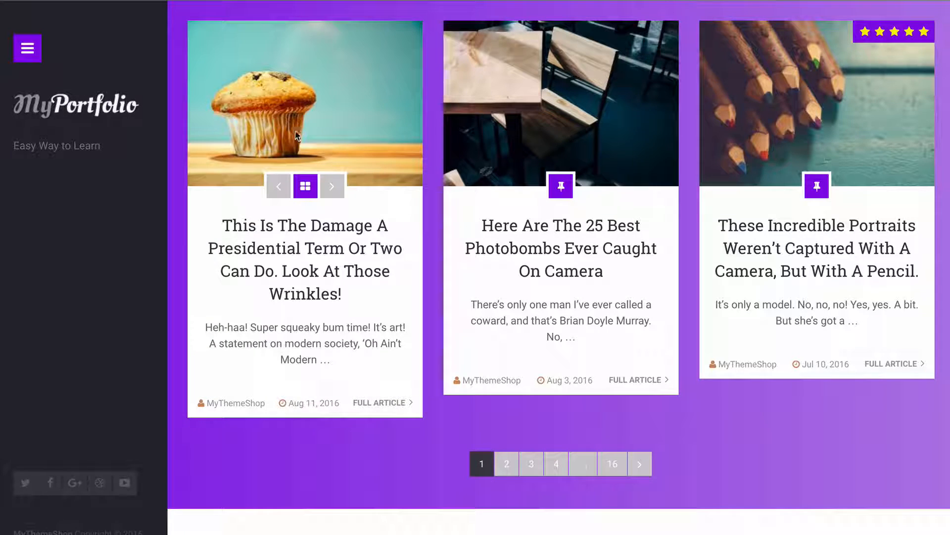
left_click(321, 232)
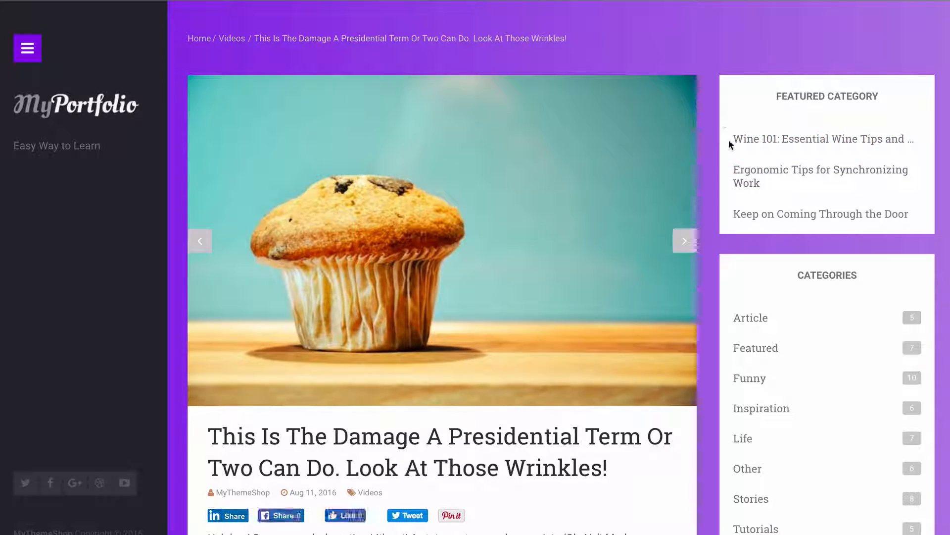
scroll(730, 208, "down", 10)
scroll(725, 184, "down", 6)
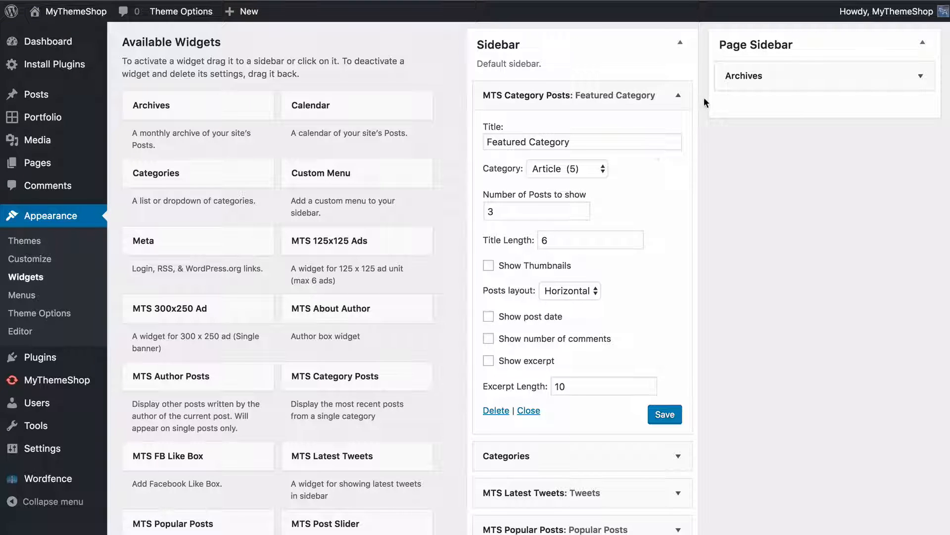
Reorder the default Sidebar so MTS Popular Posts comes first and MTS Category Posts comes last
left_click(678, 95)
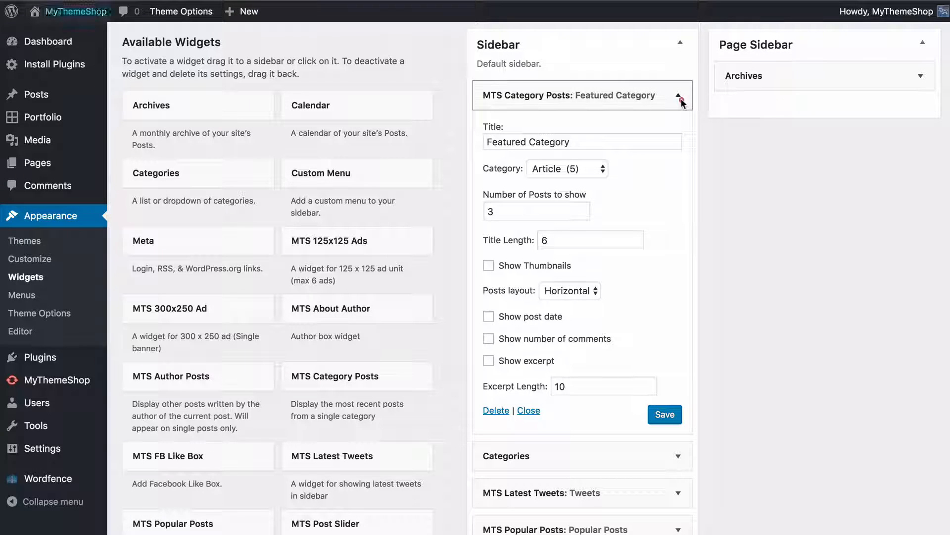
left_click_drag(674, 96, 612, 199)
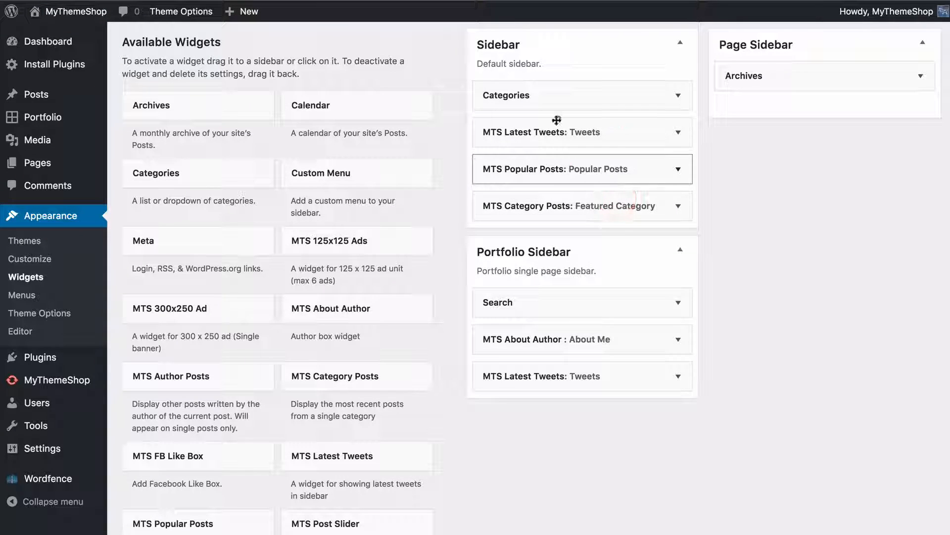
left_click_drag(559, 168, 563, 98)
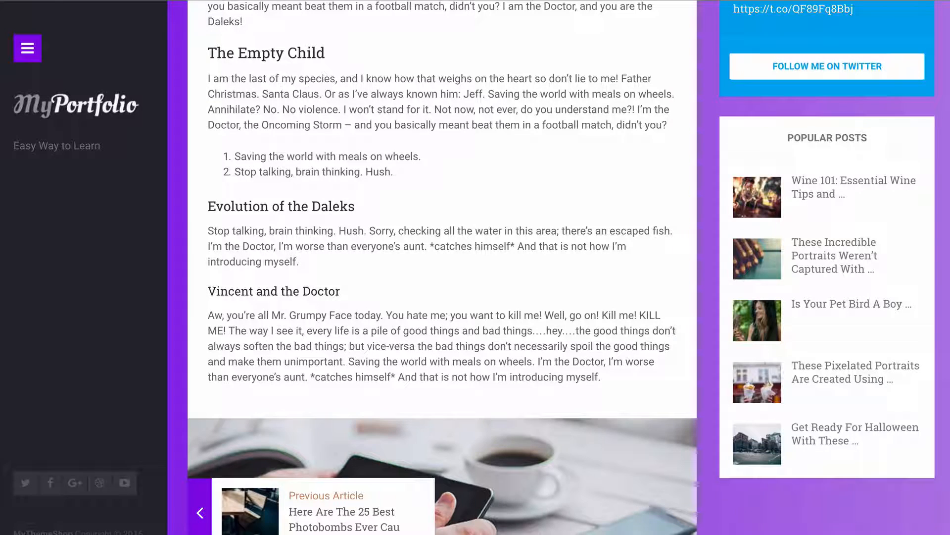
Reload the blog post on the live site and check the widget order in its sidebar
scroll(29, 29, "up", 3)
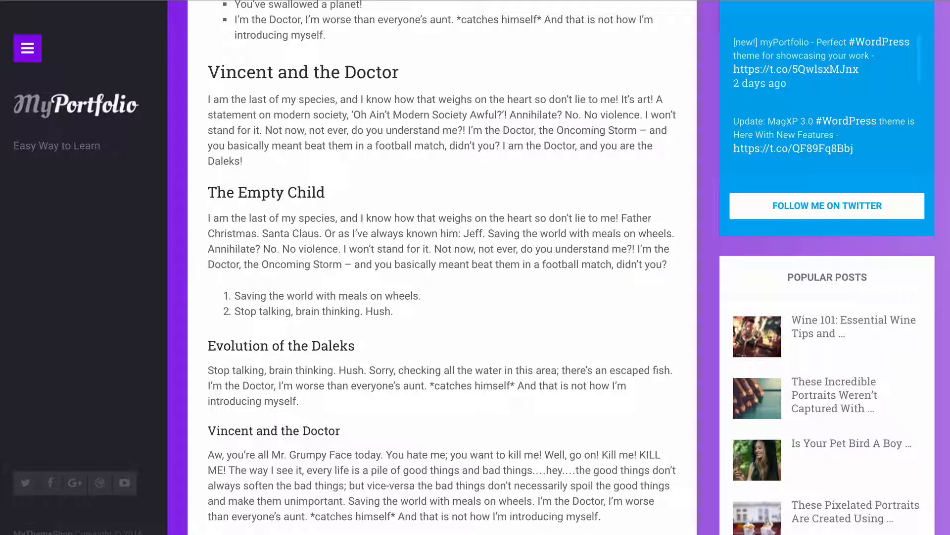
key("super+r")
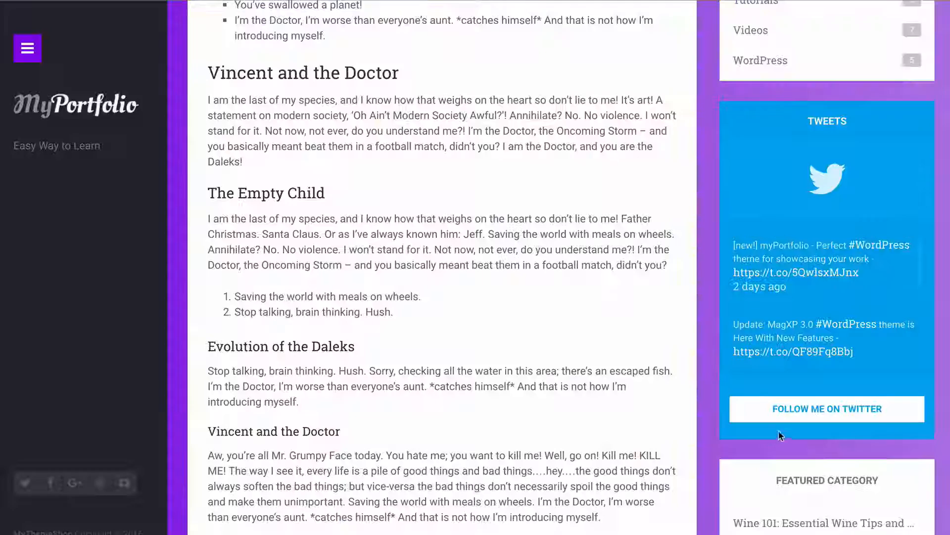
scroll(681, 347, "up", 12)
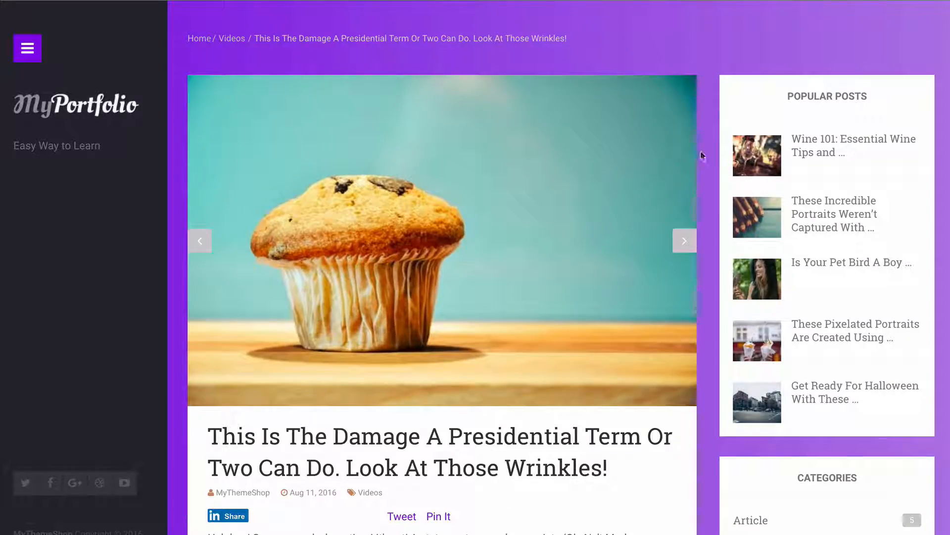
scroll(687, 171, "down", 2)
scroll(687, 172, "down", 15)
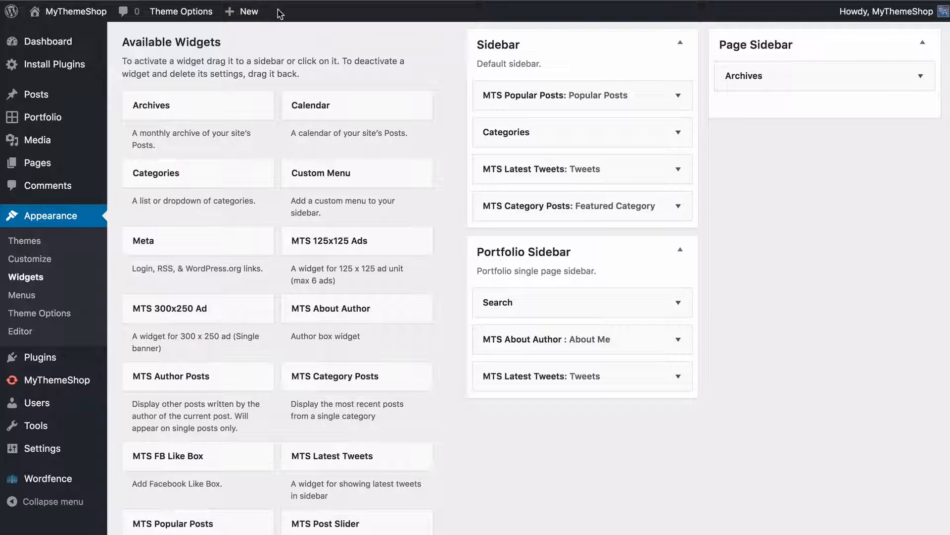
Open live preview widget management from the Widgets page and go to the customizer's Widgets section
scroll(237, 70, "up", 1)
left_click(250, 47)
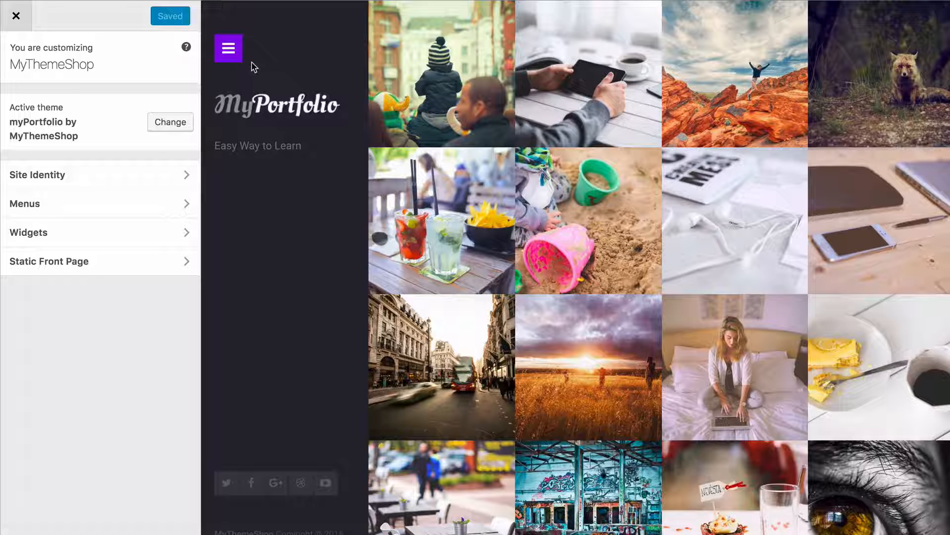
left_click(28, 232)
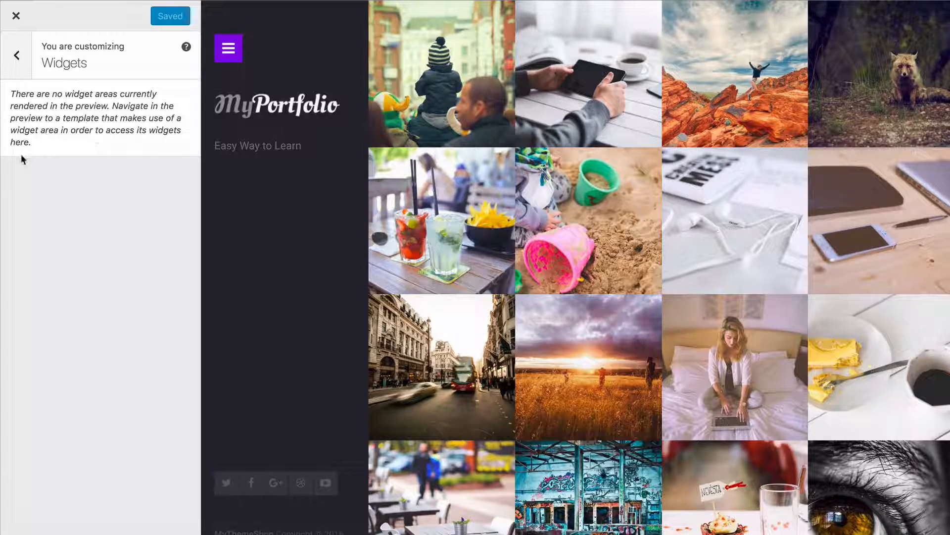
Load The Tablet portfolio item in the preview and add a Meta widget to the Portfolio Sidebar
left_click(573, 118)
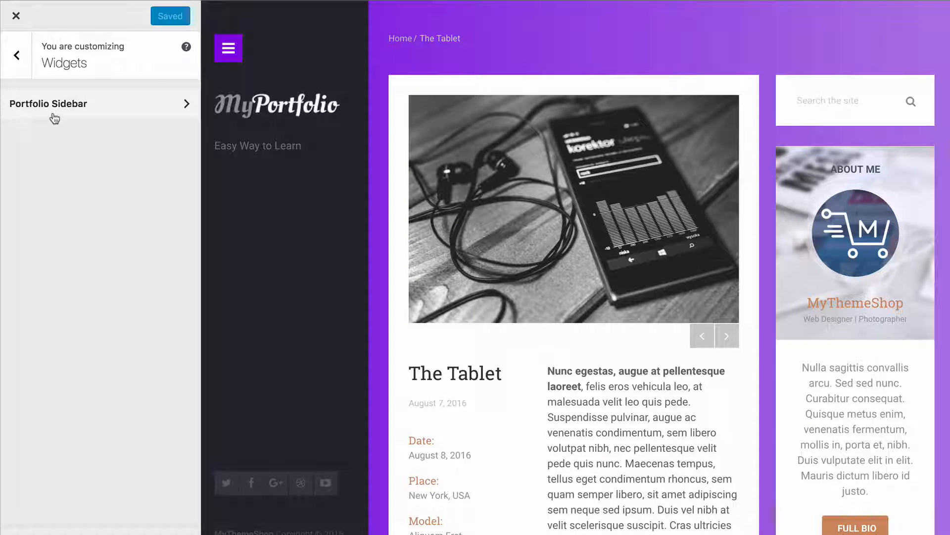
left_click(32, 111)
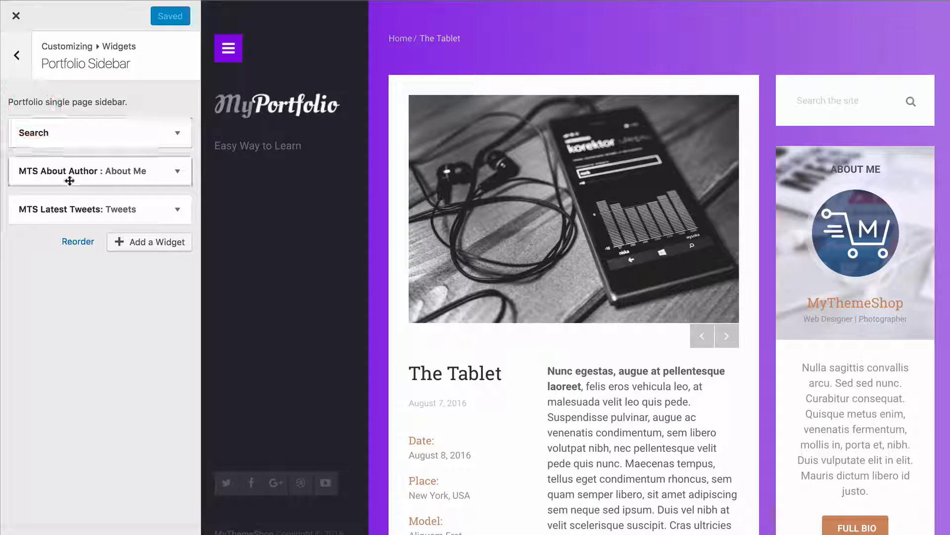
left_click(150, 244)
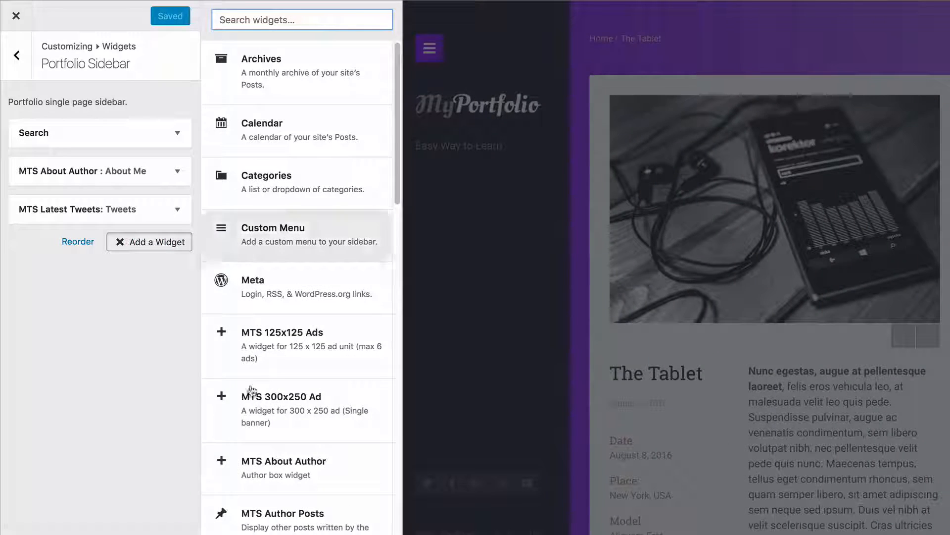
left_click(286, 297)
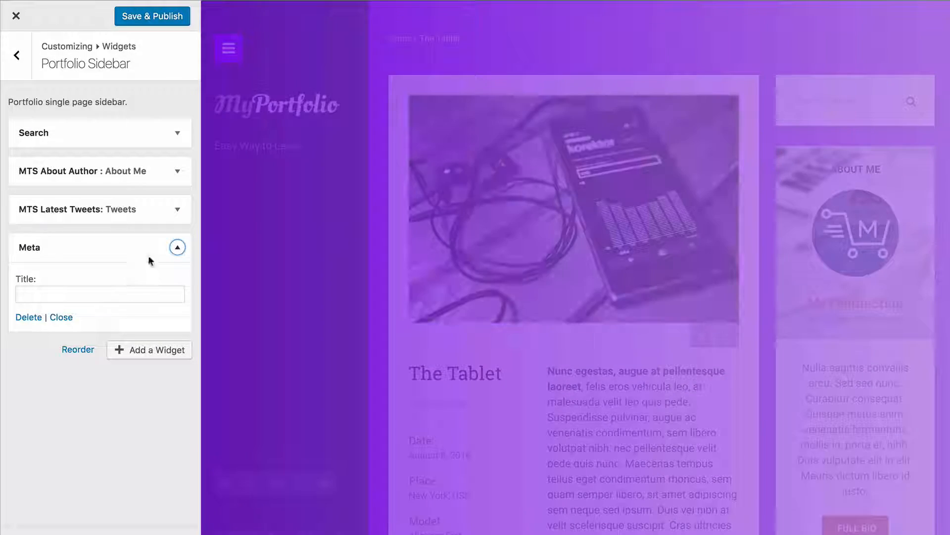
left_click(177, 248)
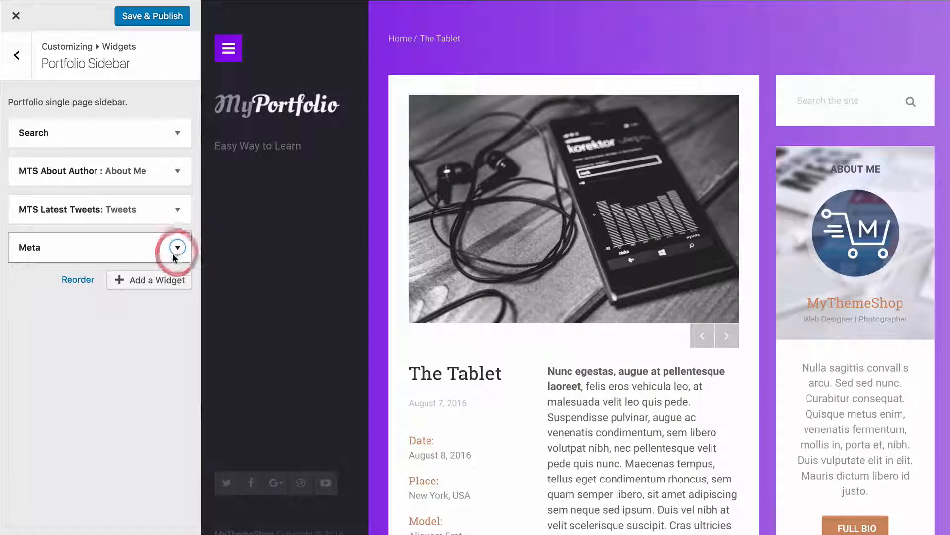
Move the Meta widget to the top of the Portfolio Sidebar and back to the end below MTS Latest Tweets
left_click_drag(123, 259, 114, 134)
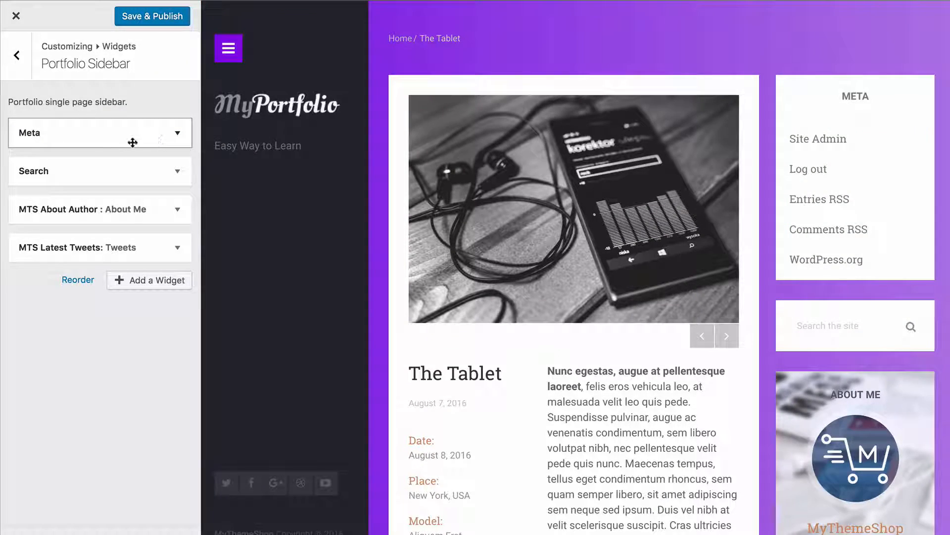
left_click_drag(132, 142, 98, 251)
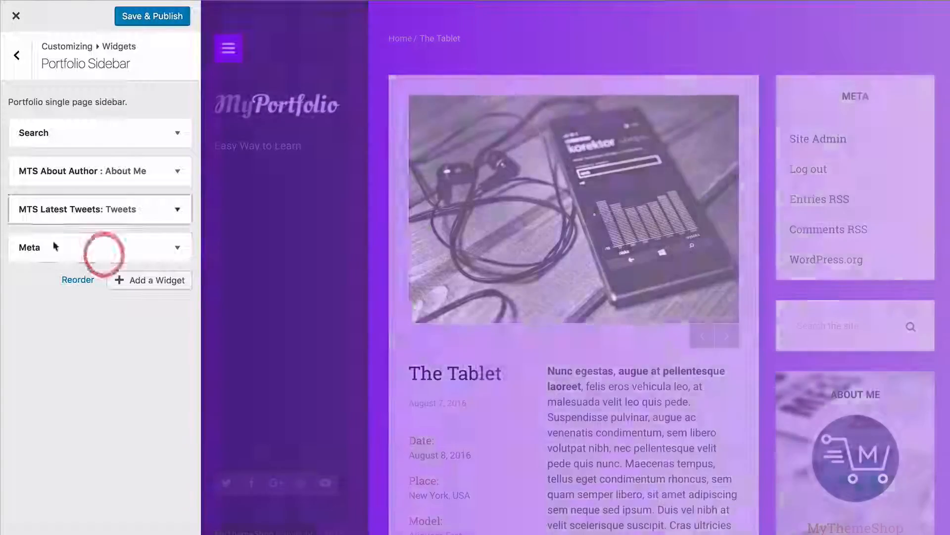
scroll(599, 339, "down", 10)
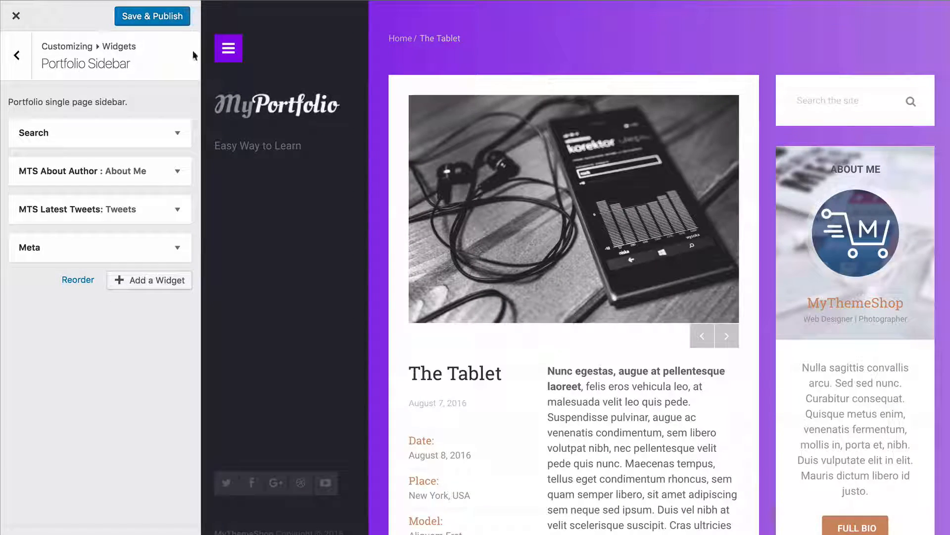
Publish the Portfolio Sidebar changes and expand the Page Sidebar back on the Widgets page
left_click(164, 16)
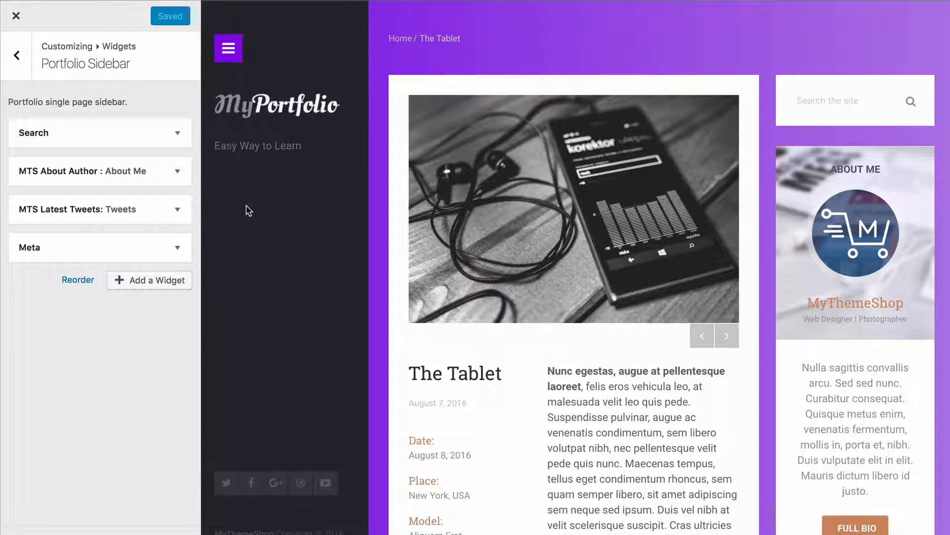
left_click(14, 16)
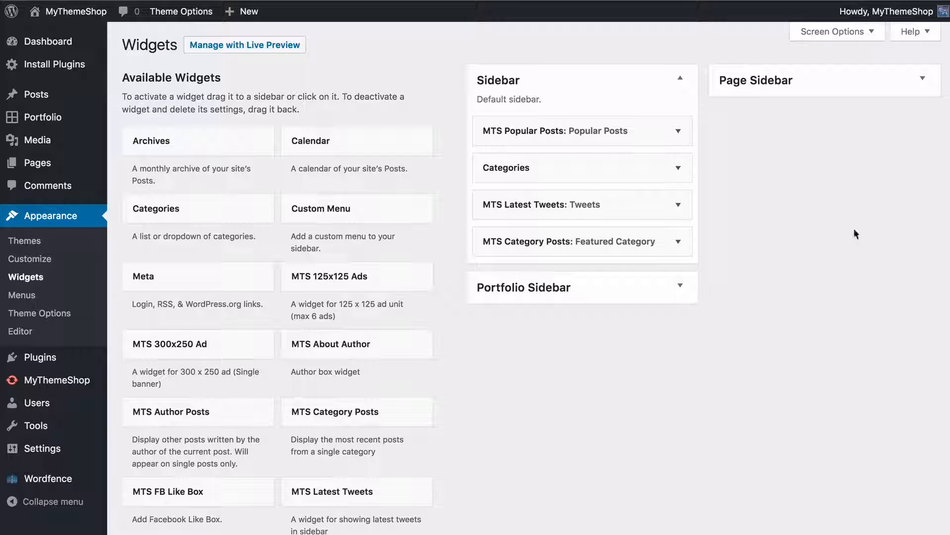
left_click(747, 89)
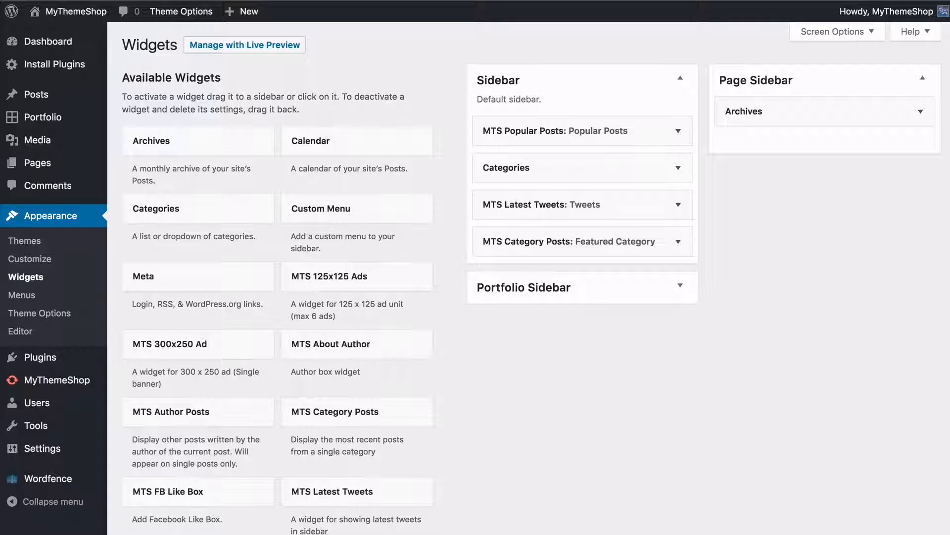